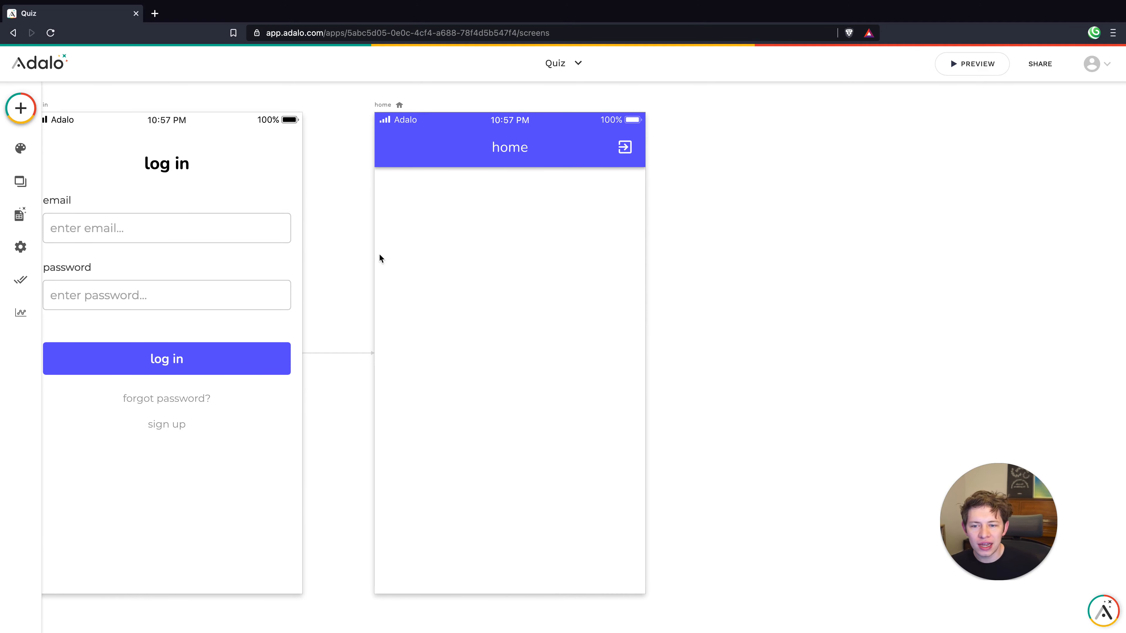
Add a Number property named 'Jedi Level' to the Users collection
click(19, 216)
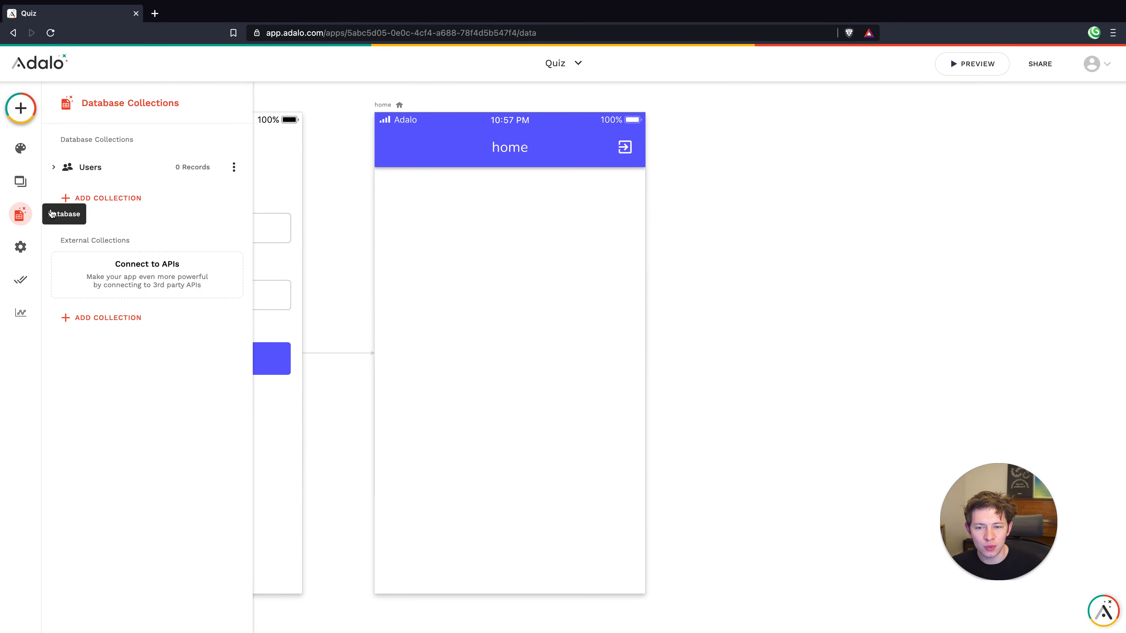
click(54, 168)
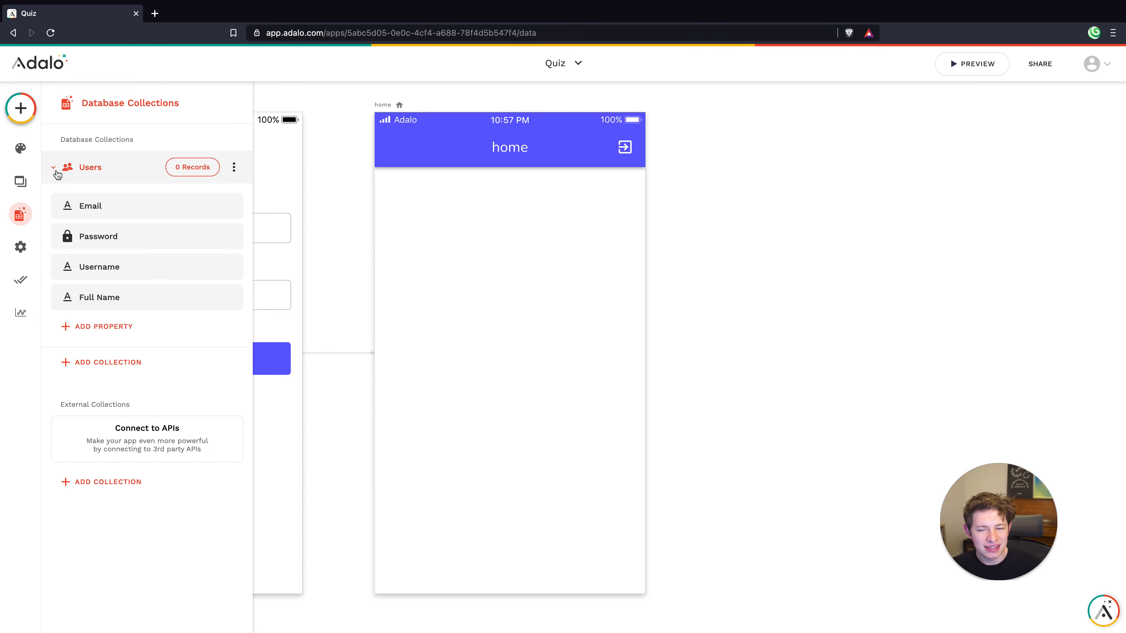
click(139, 337)
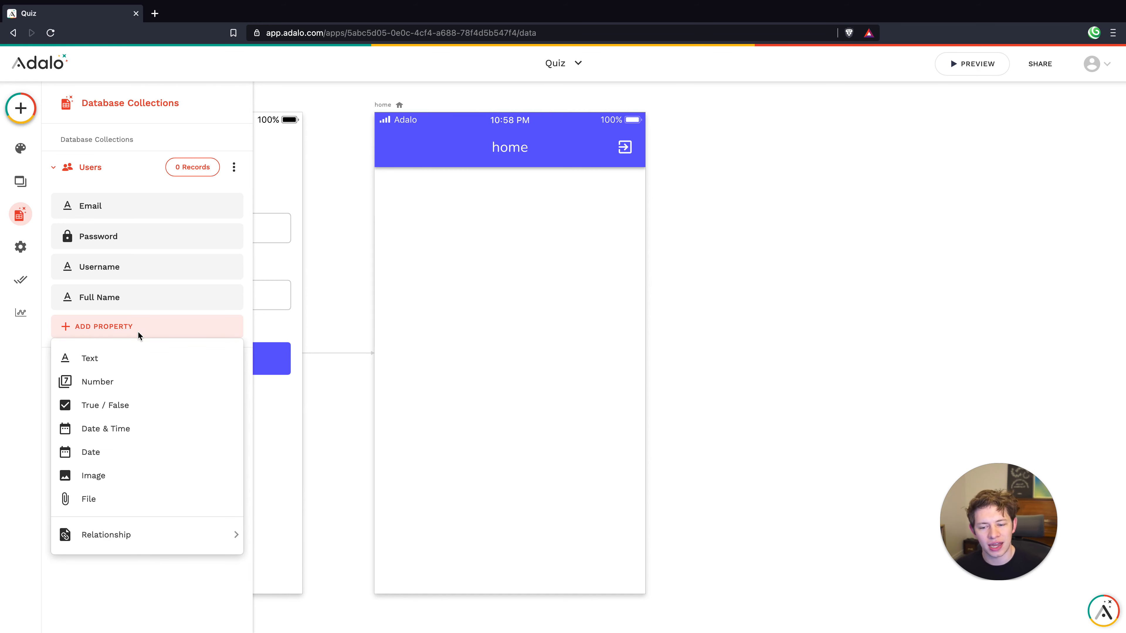
click(111, 382)
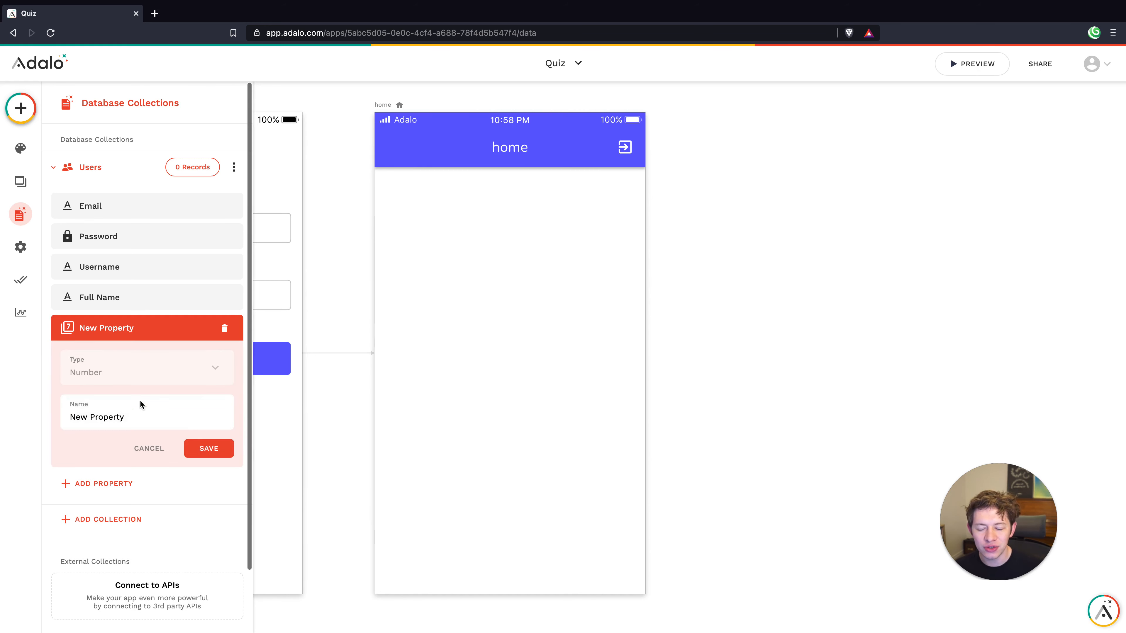
triple_click(163, 414)
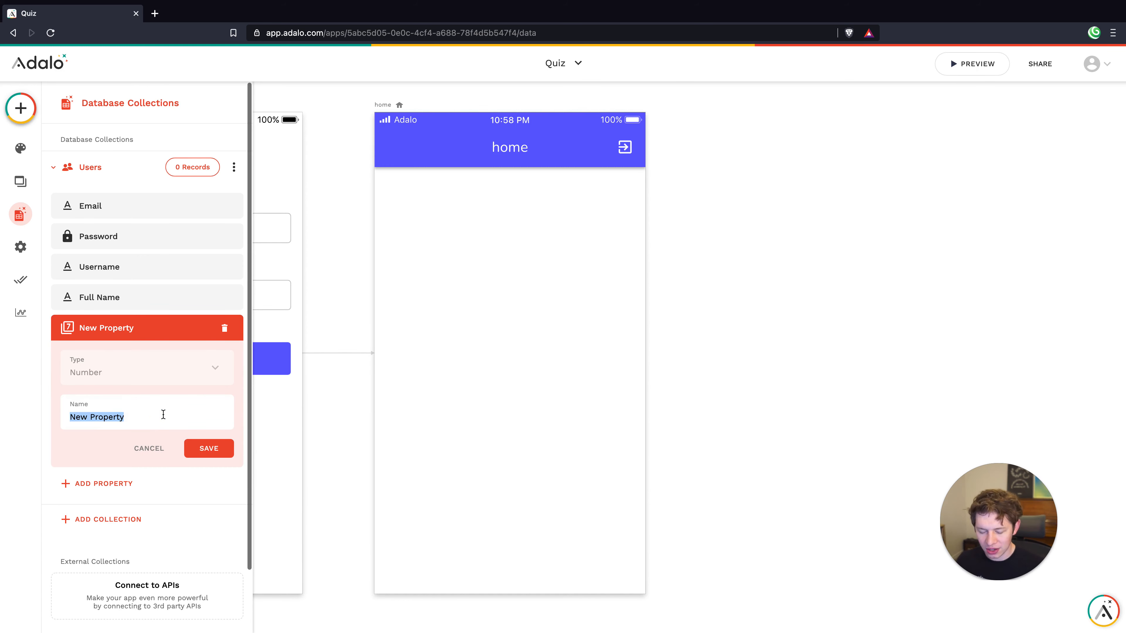
text(o)
key(BackSpace)
text(J)
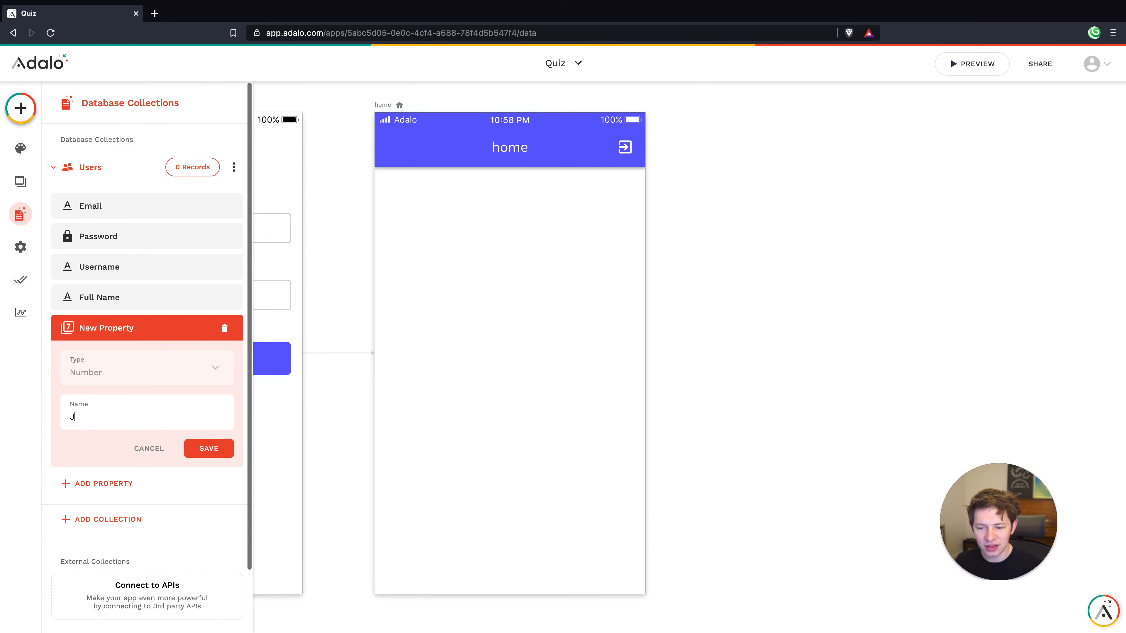
text(edi Level)
key(Return)
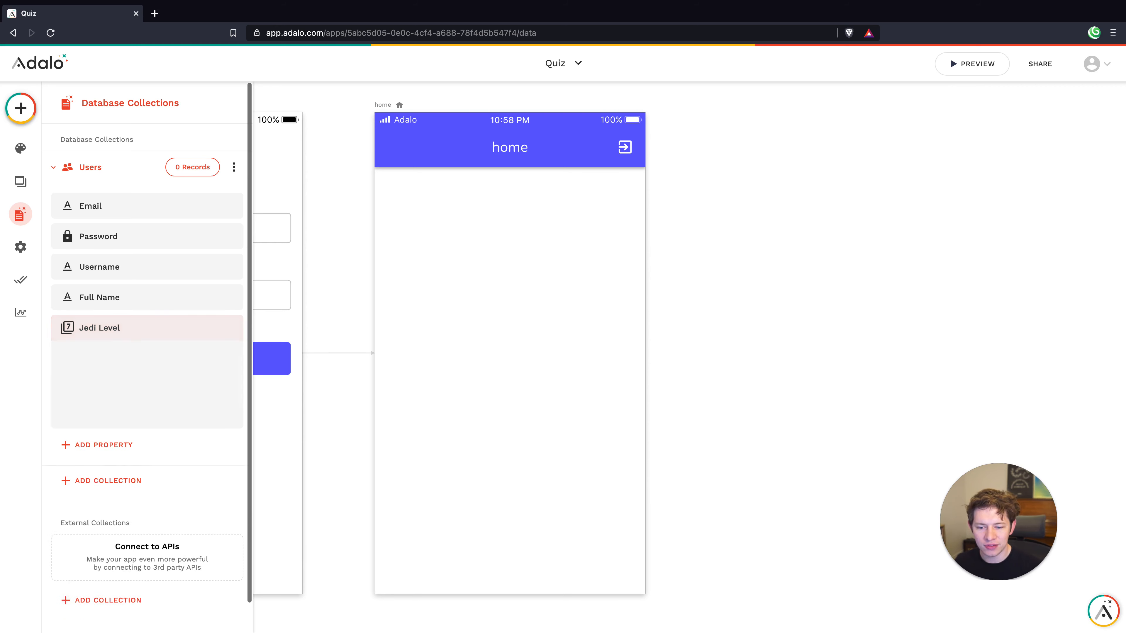
Add a second Number property named 'Sith Level' to Users and close the database panel
click(114, 365)
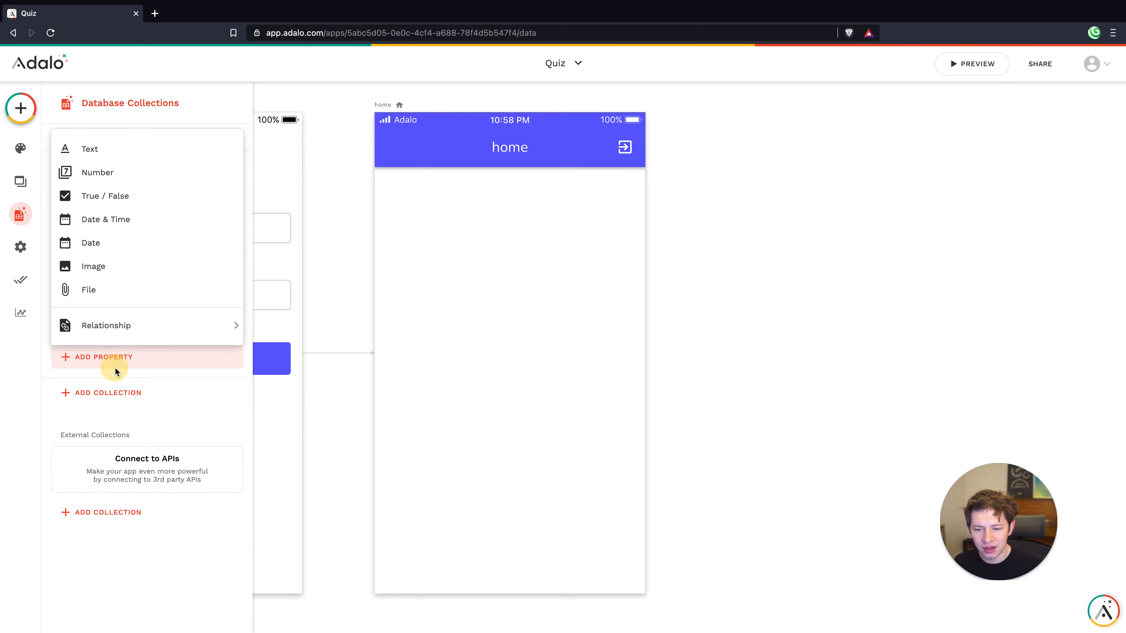
click(109, 177)
click(125, 446)
text(S)
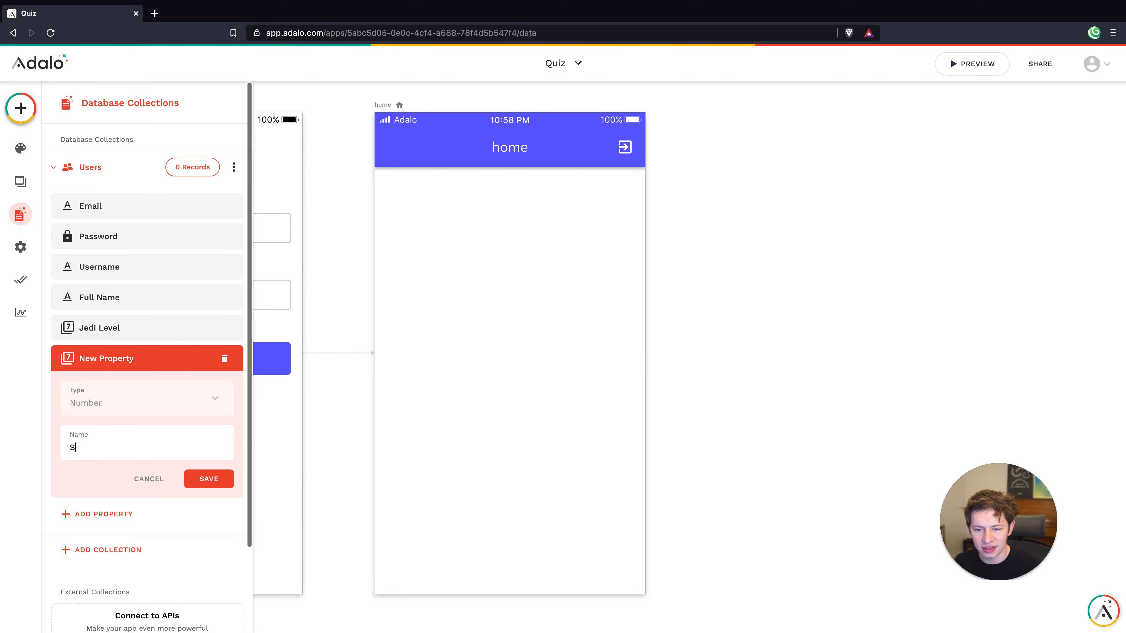
text(ith Level)
key(Return)
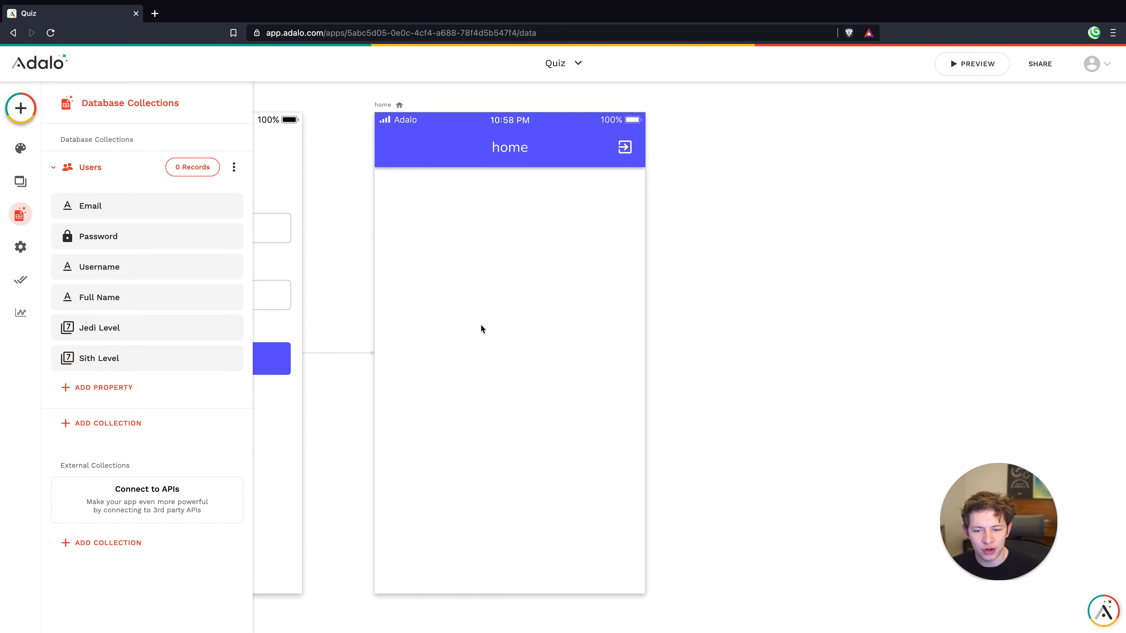
click(507, 285)
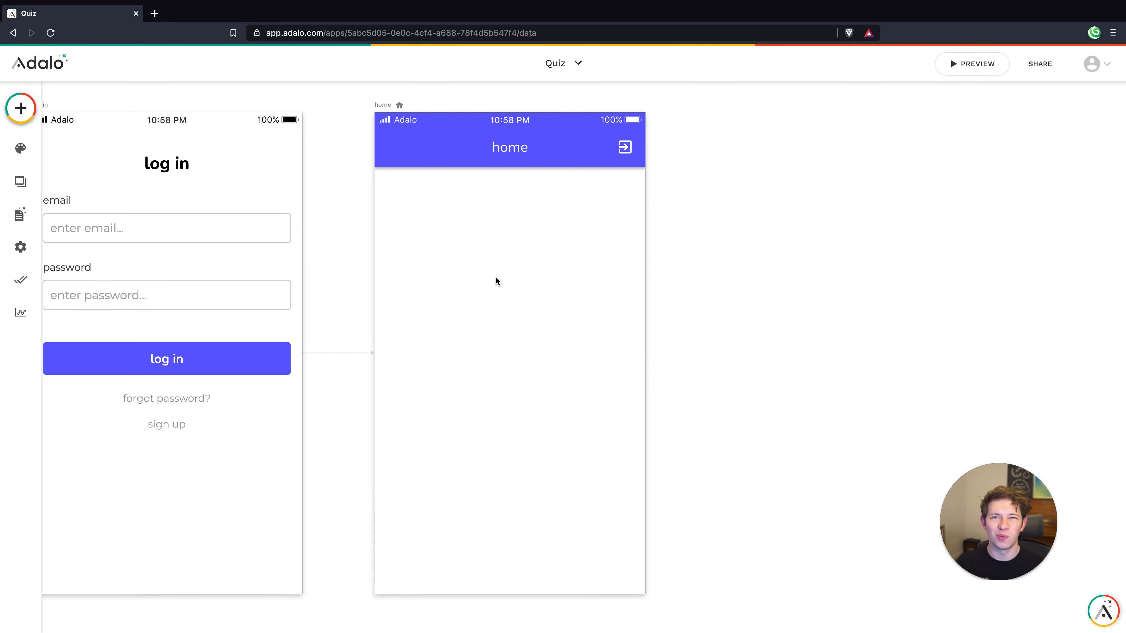
Place a centred, icon-free button labelled 'Take the Quiz' on the home screen
scroll(495, 276, right, 3)
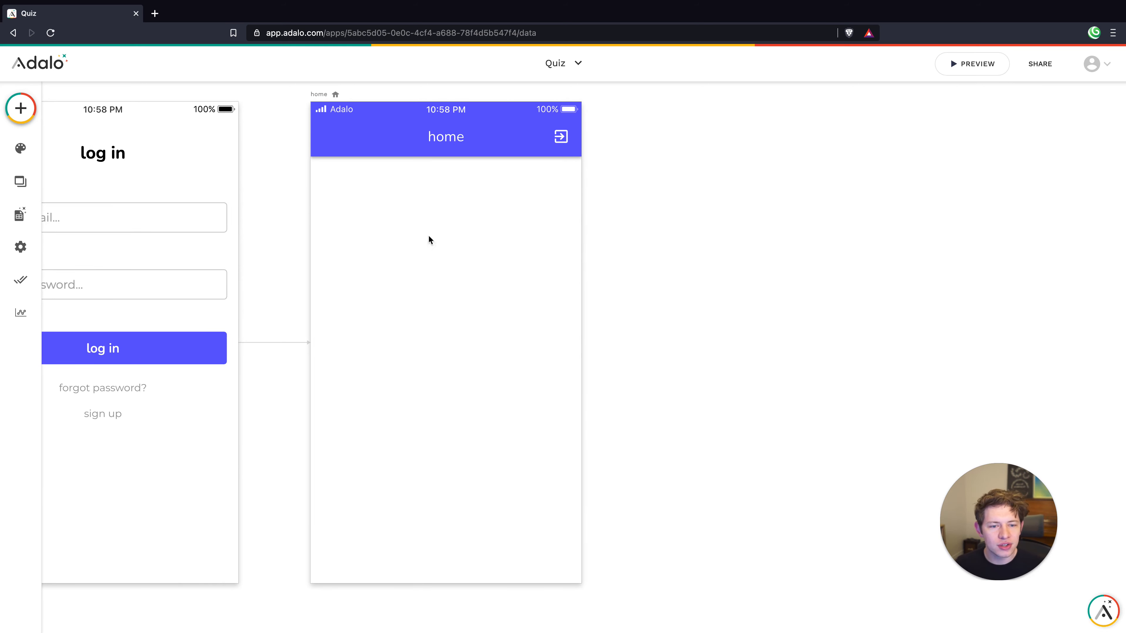
click(38, 109)
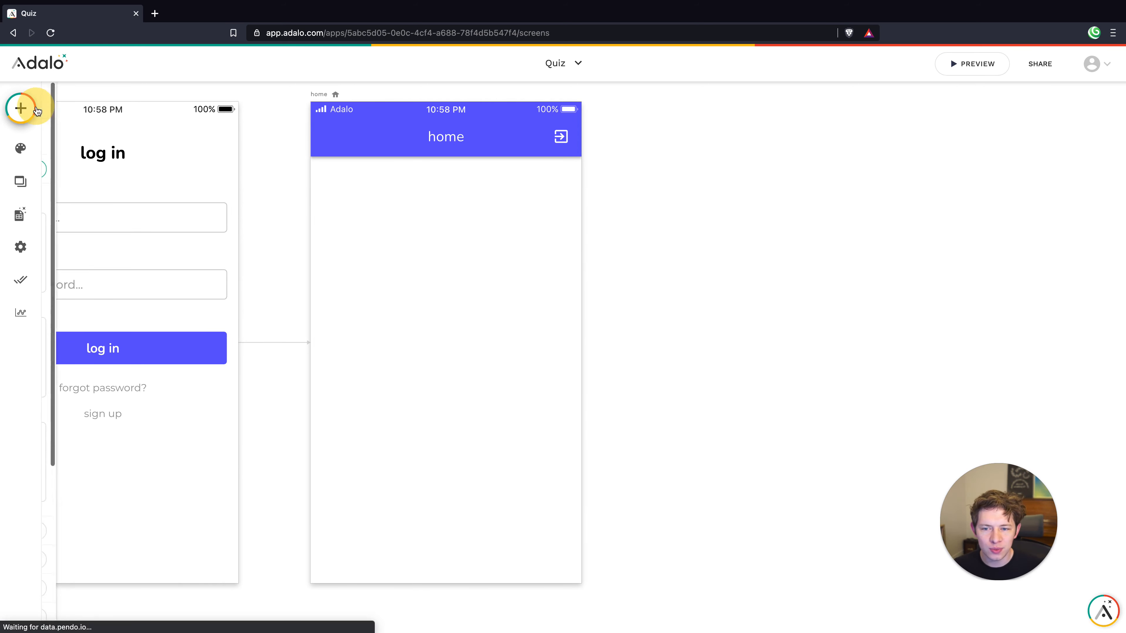
drag(189, 253, 552, 361)
click(470, 357)
drag(470, 356, 459, 350)
click(210, 298)
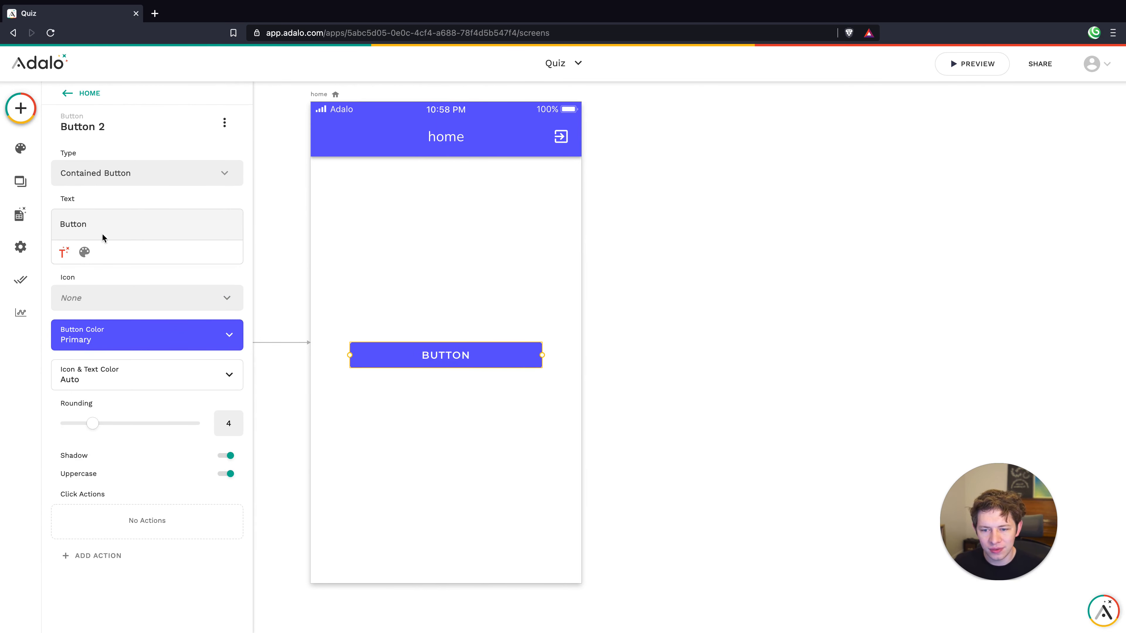
double_click(101, 222)
text(Start)
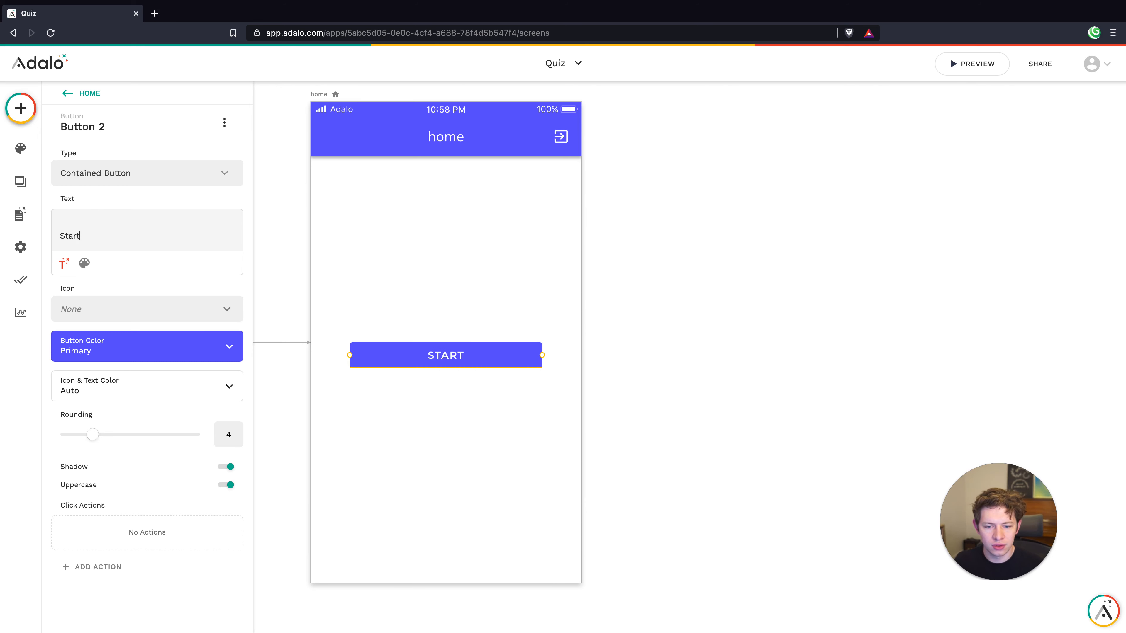
key(BackSpace)
key(BackSpace)
key(BackSpace)
key(BackSpace)
key(BackSpace)
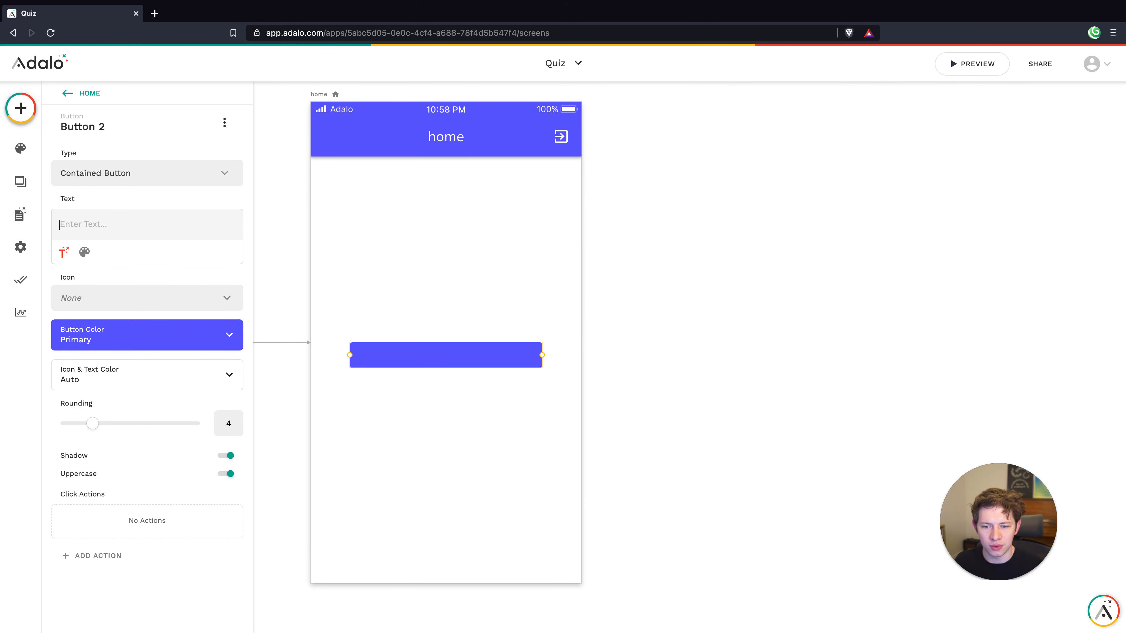
text(Take the Quizk)
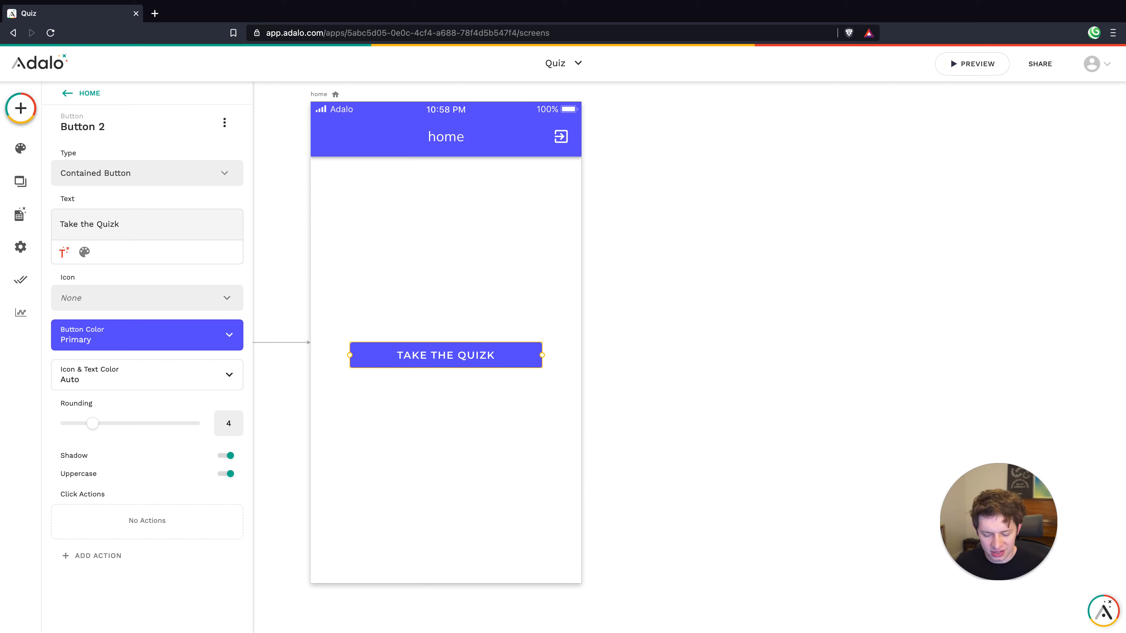
key(BackSpace)
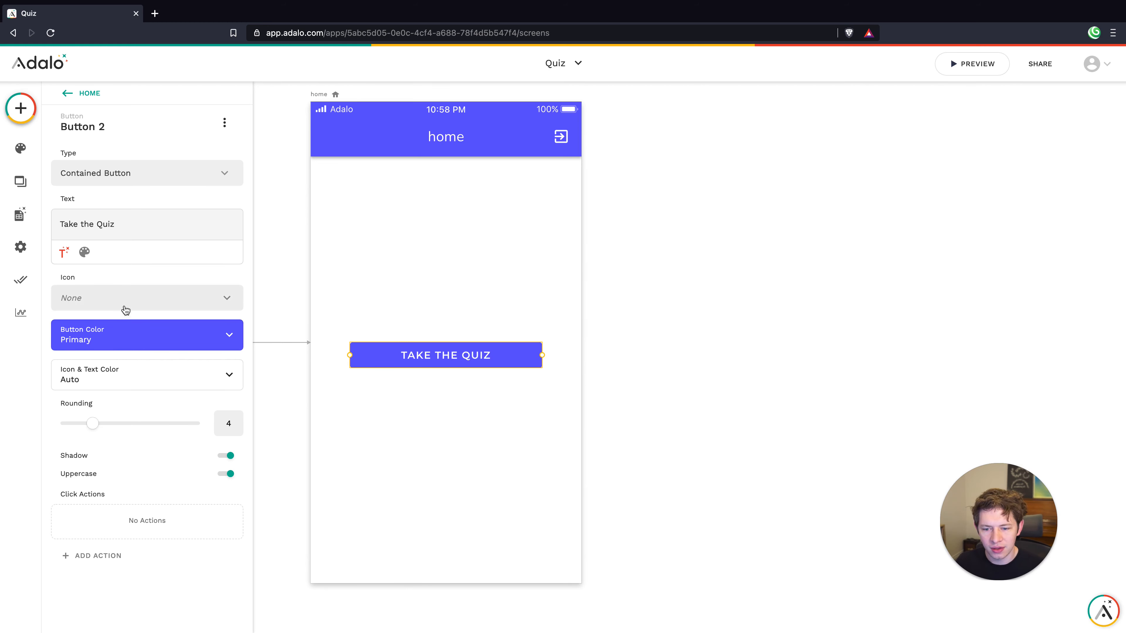
click(415, 286)
Add centre-aligned text 'Are you a sith, or a jedi?' above the button
click(20, 109)
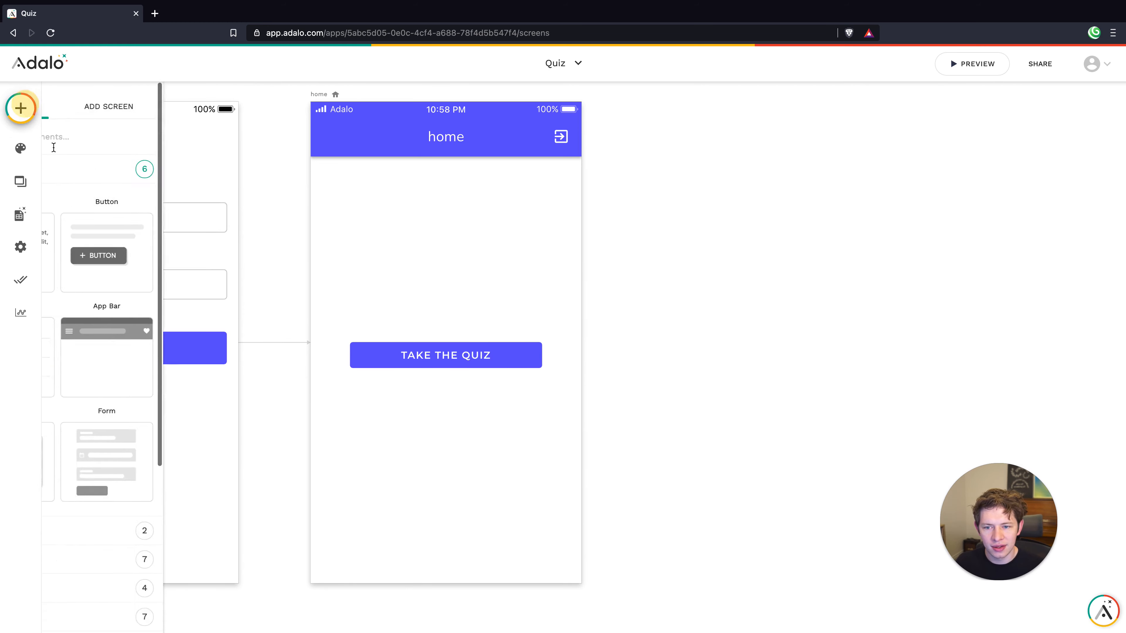
drag(109, 246, 357, 248)
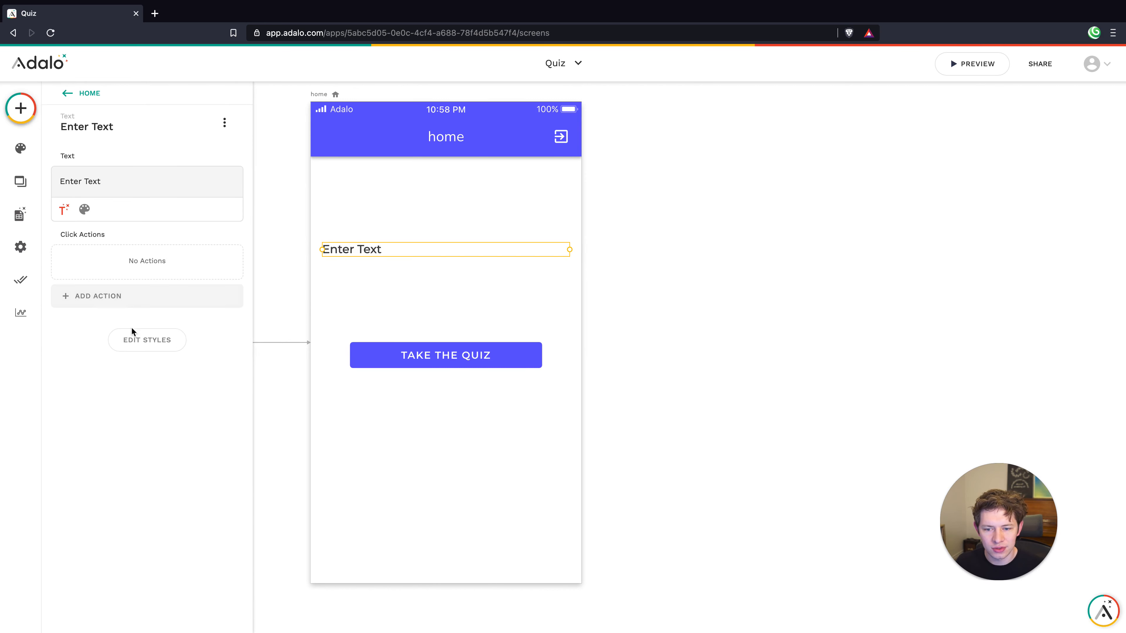
click(159, 350)
click(153, 352)
click(84, 209)
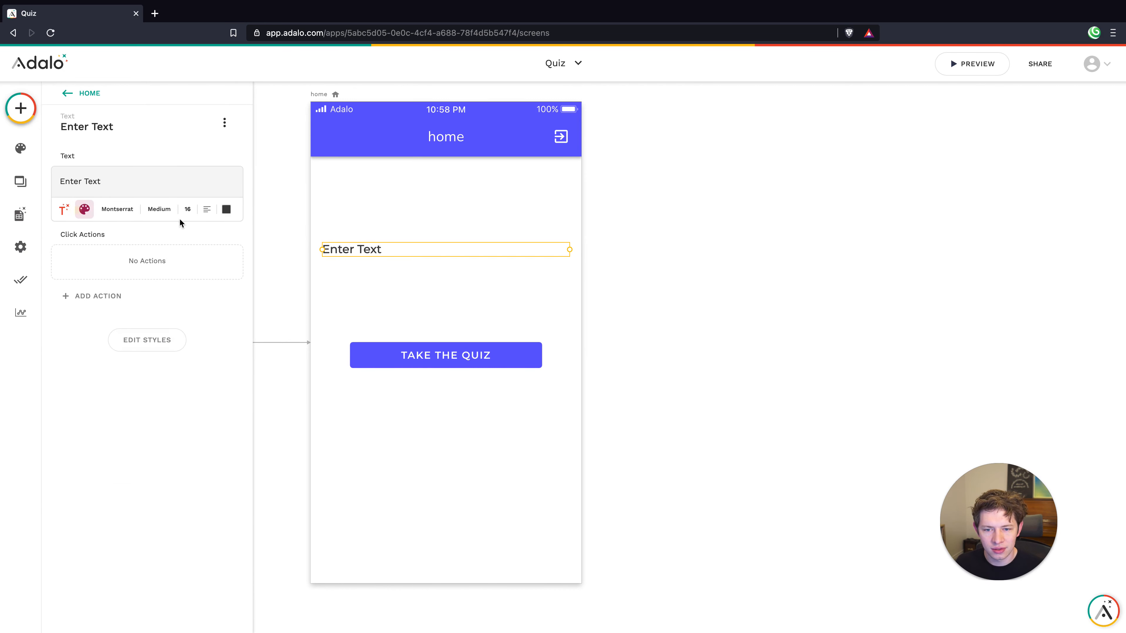
click(207, 208)
click(208, 263)
triple_click(117, 177)
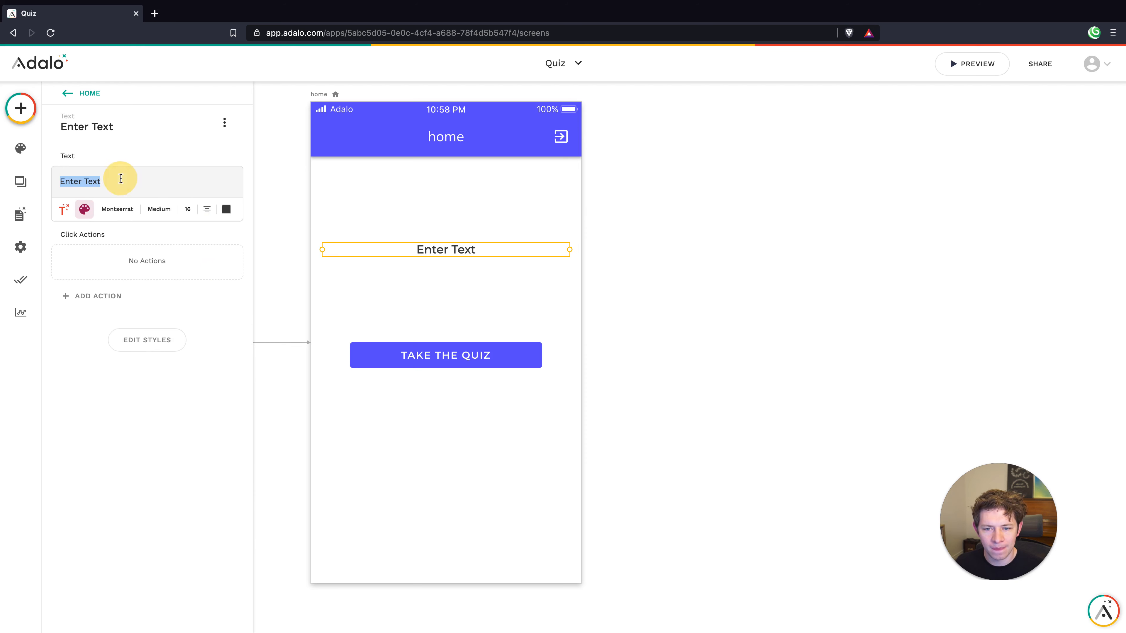
text(Are you a)
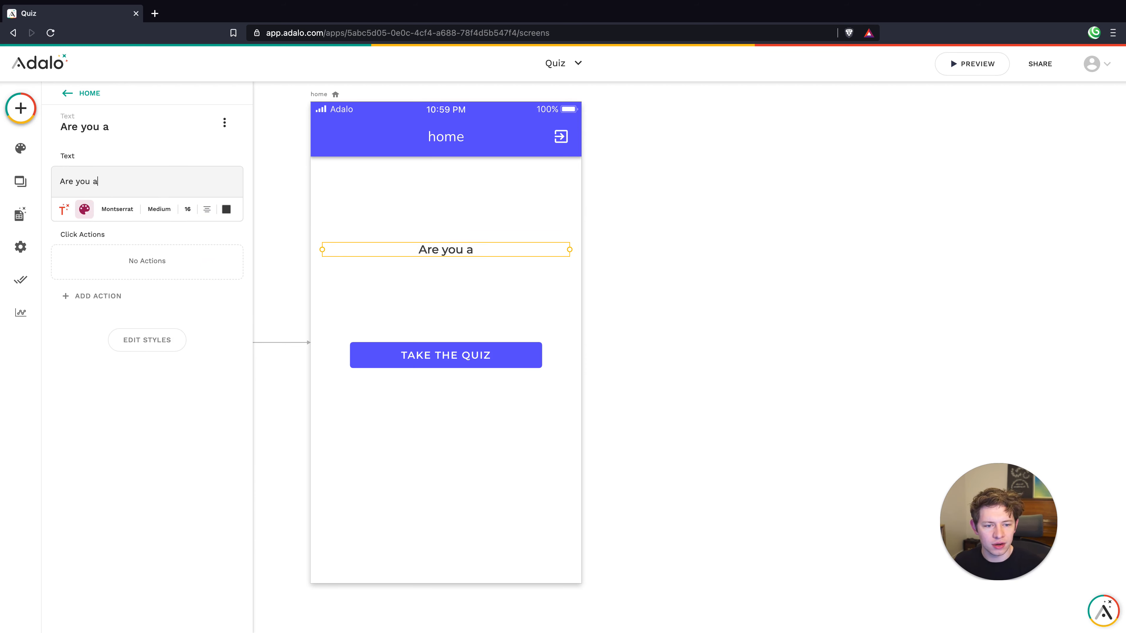
text( sith, or a )
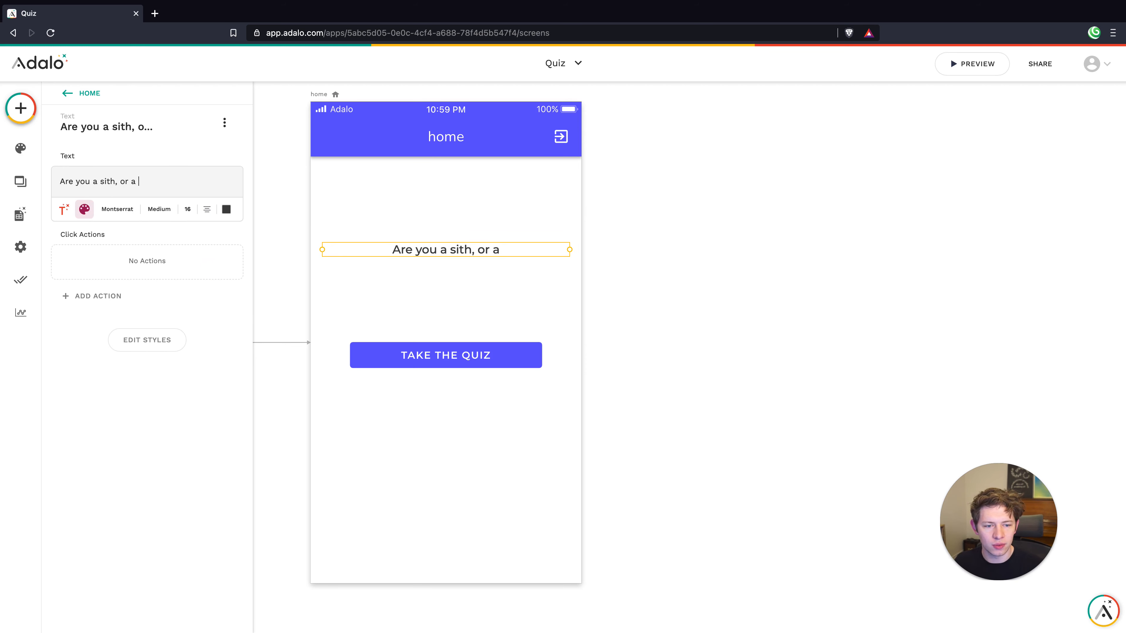
text(jedi?)
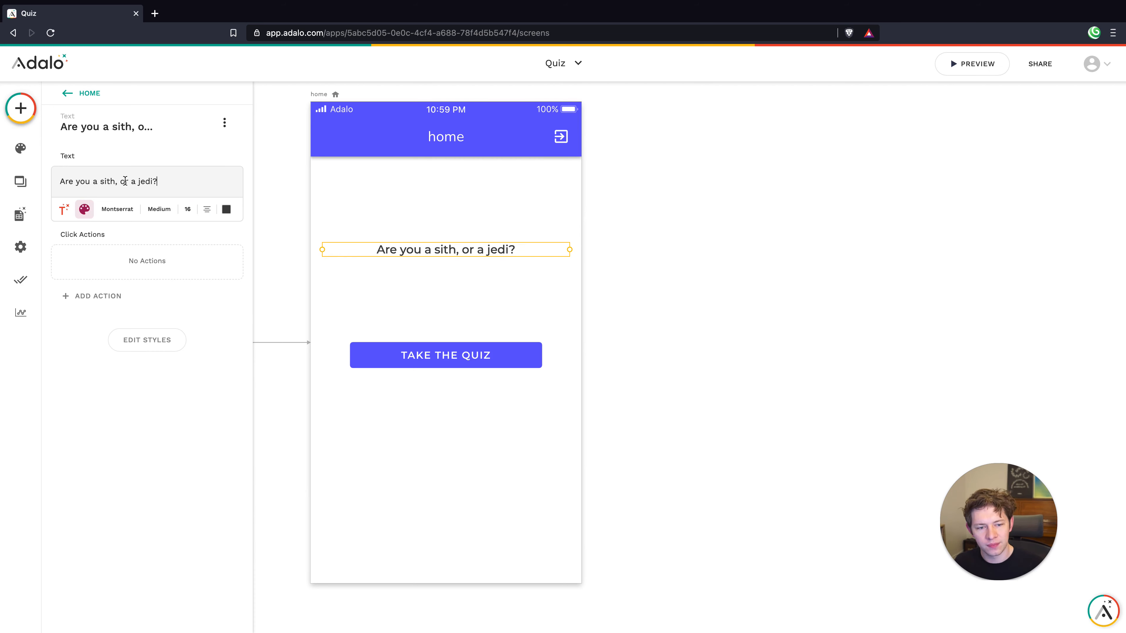
Set the title's font size to 42
click(189, 209)
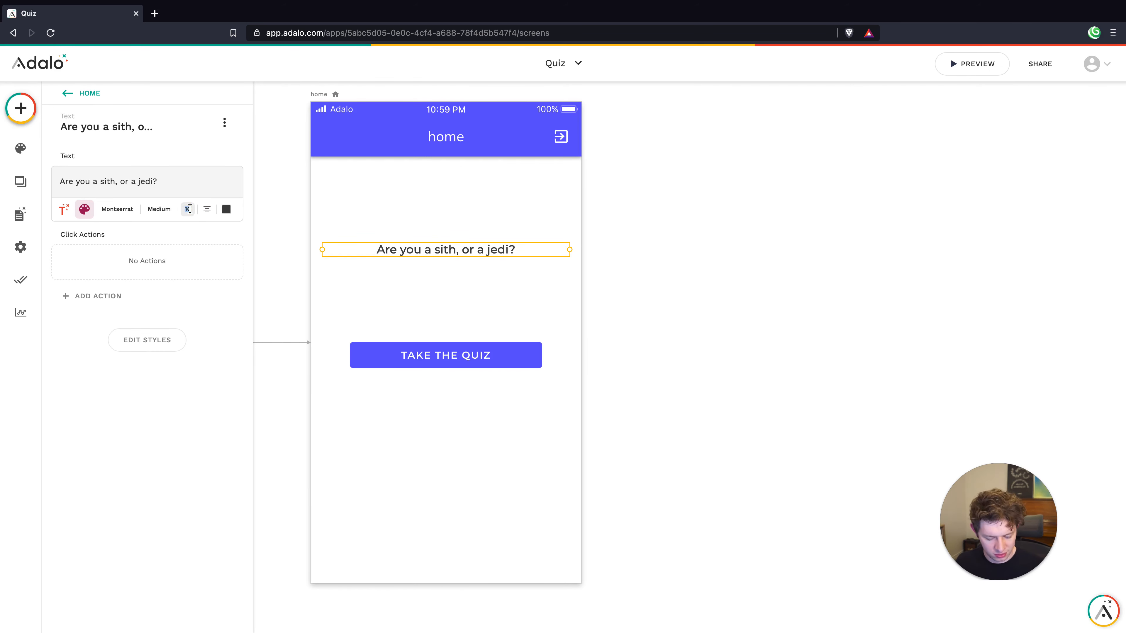
text(32)
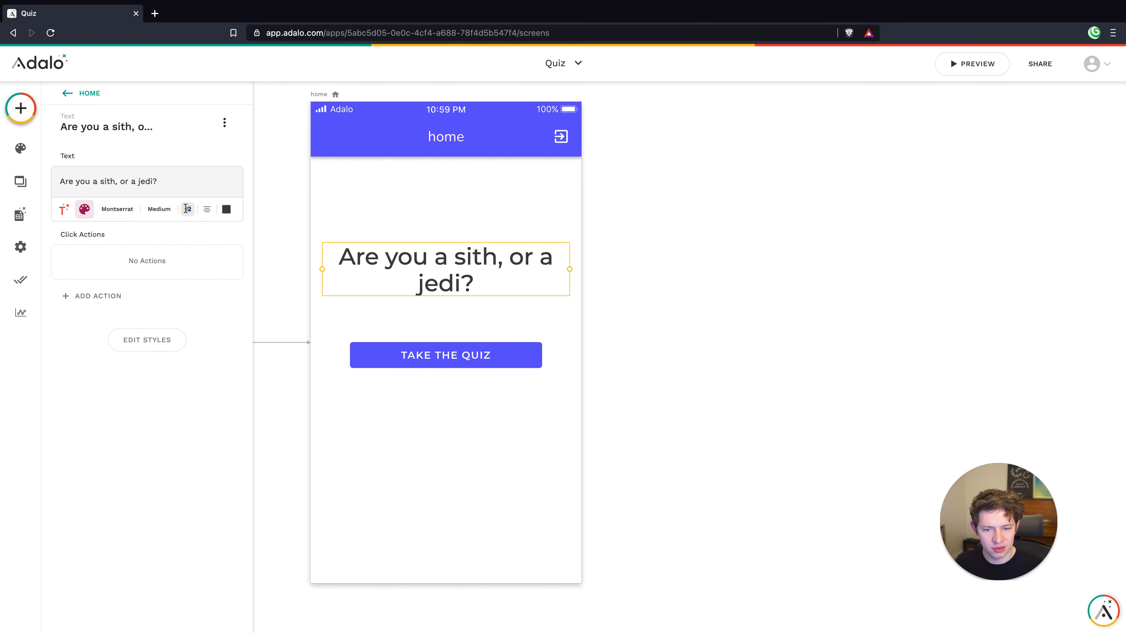
key(BackSpace)
text(8)
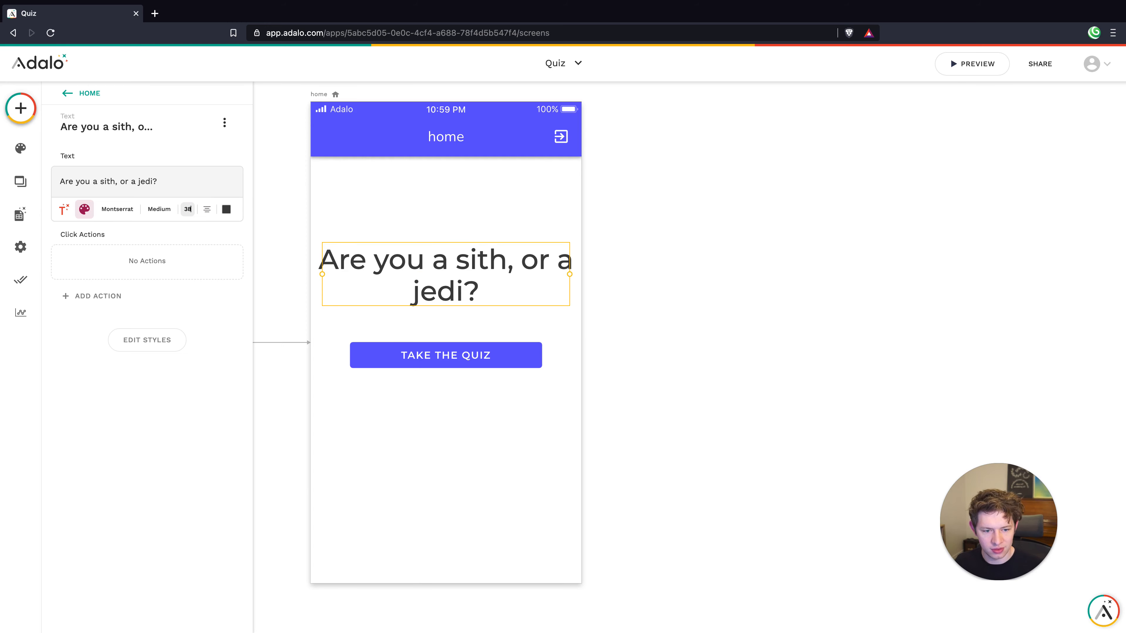
double_click(185, 209)
text(42)
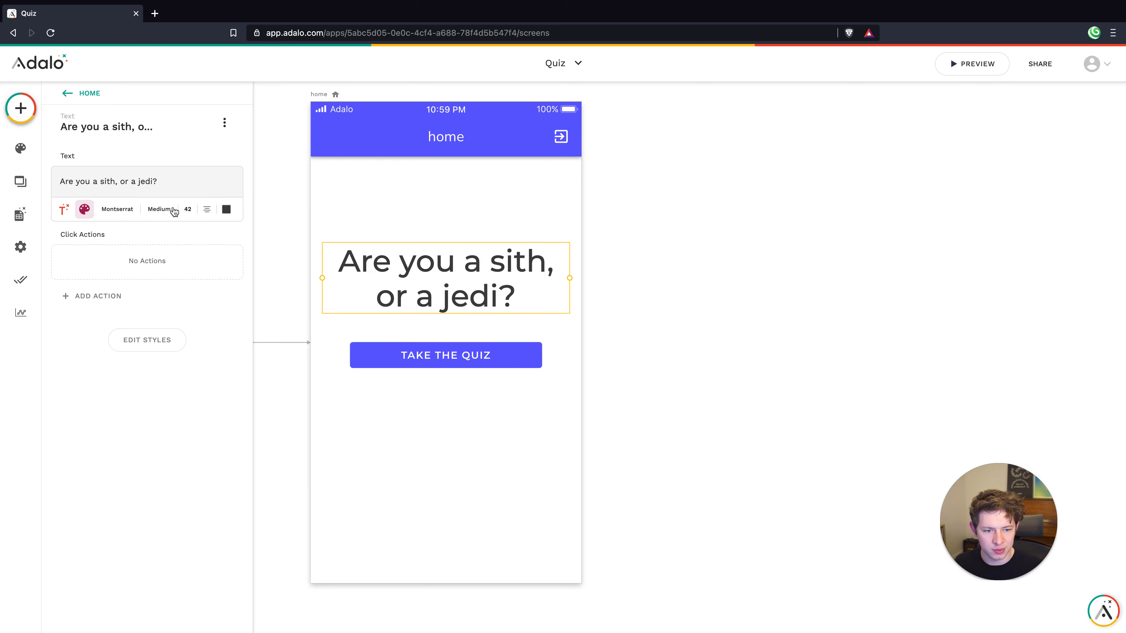
Move the title and the TAKE THE QUIZ button higher on the home screen
click(406, 197)
drag(368, 275, 409, 234)
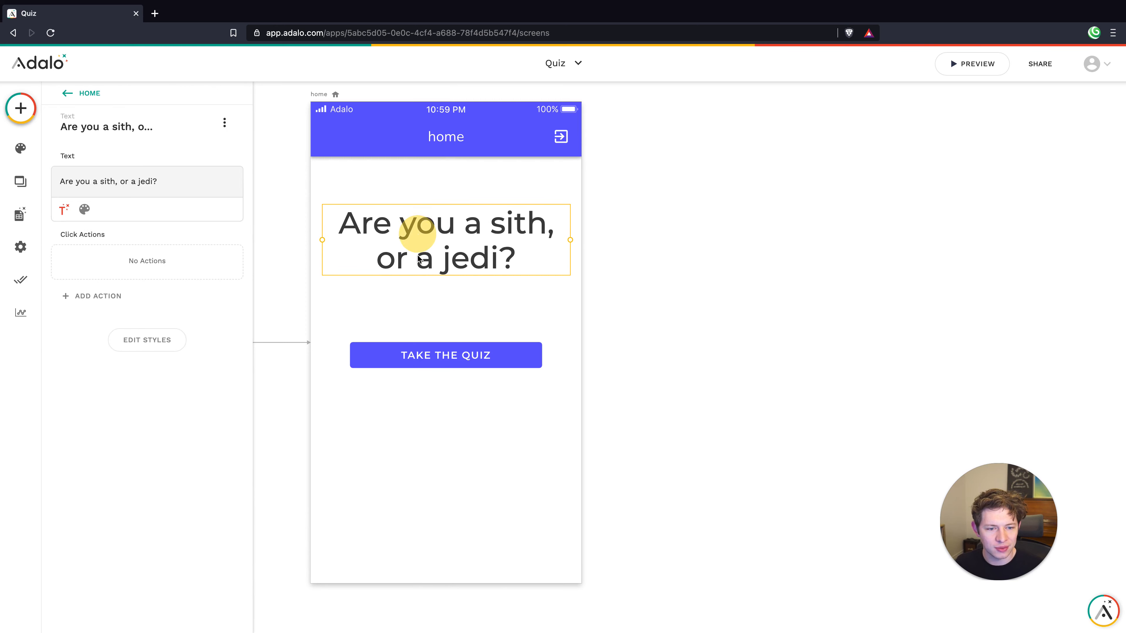
click(420, 312)
drag(433, 346, 443, 317)
click(448, 395)
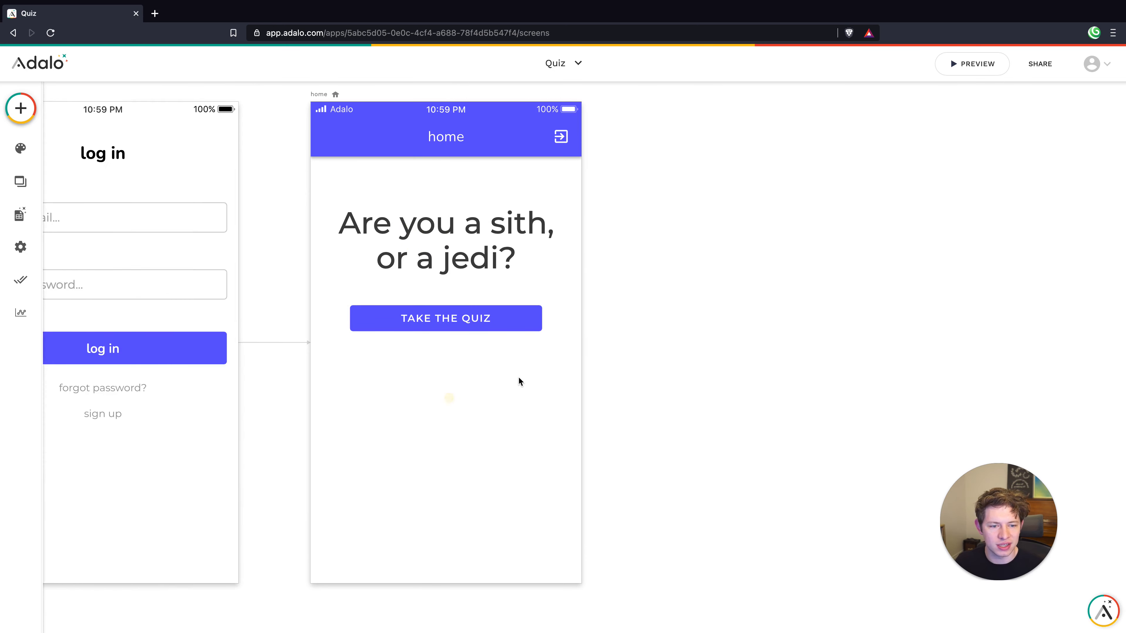
Create a new blank screen named Q1
scroll(518, 378, down, 4)
scroll(519, 378, right, 4)
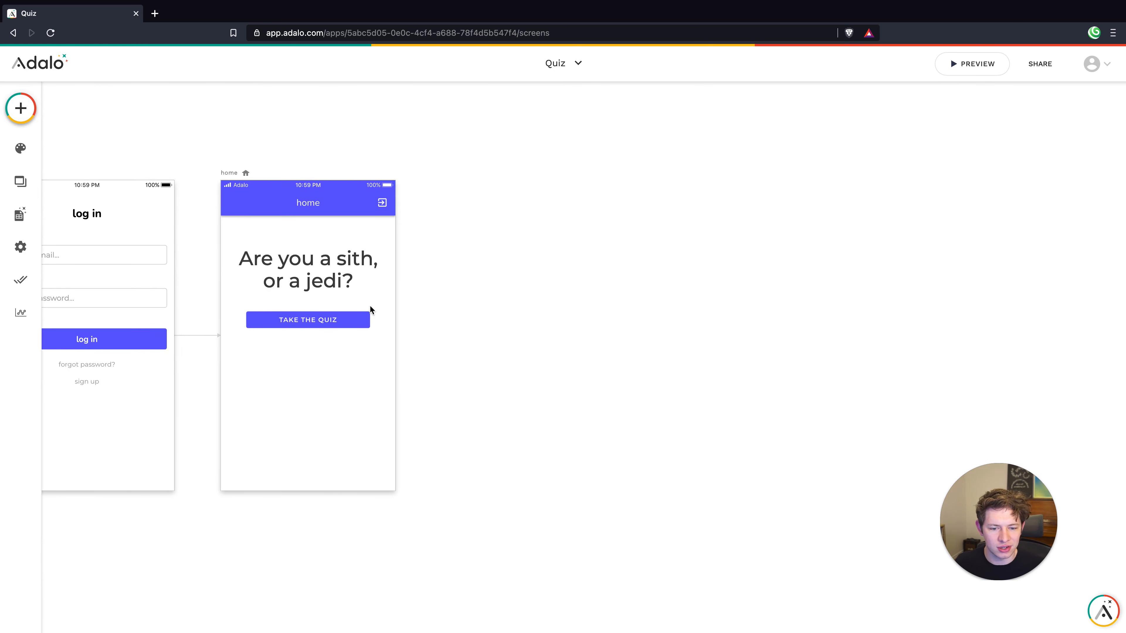
click(21, 108)
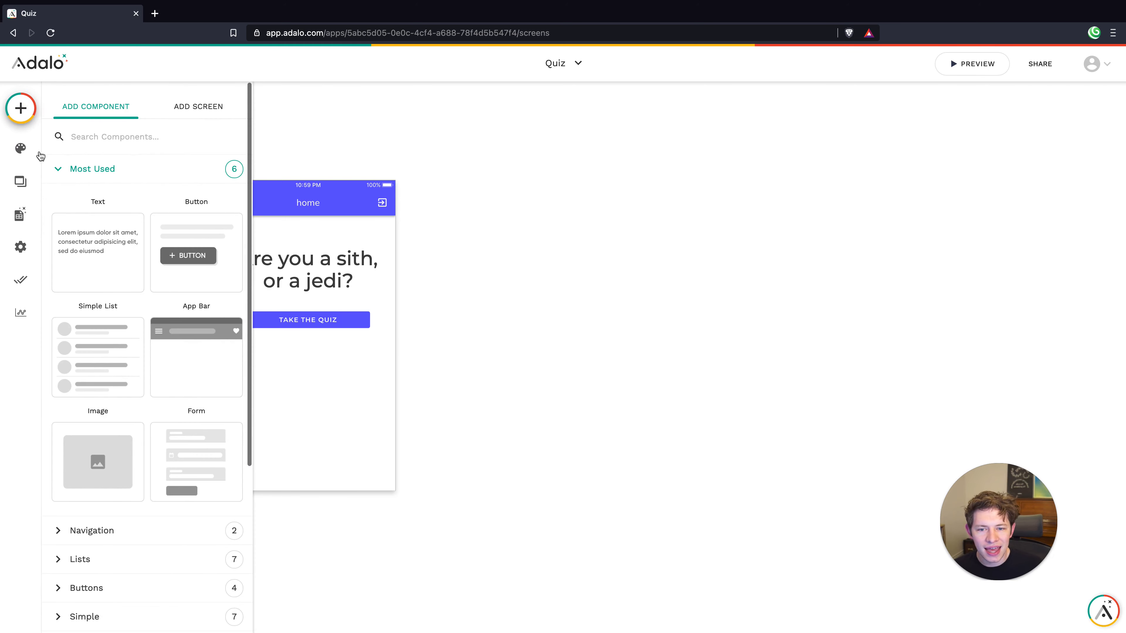
click(181, 109)
click(95, 234)
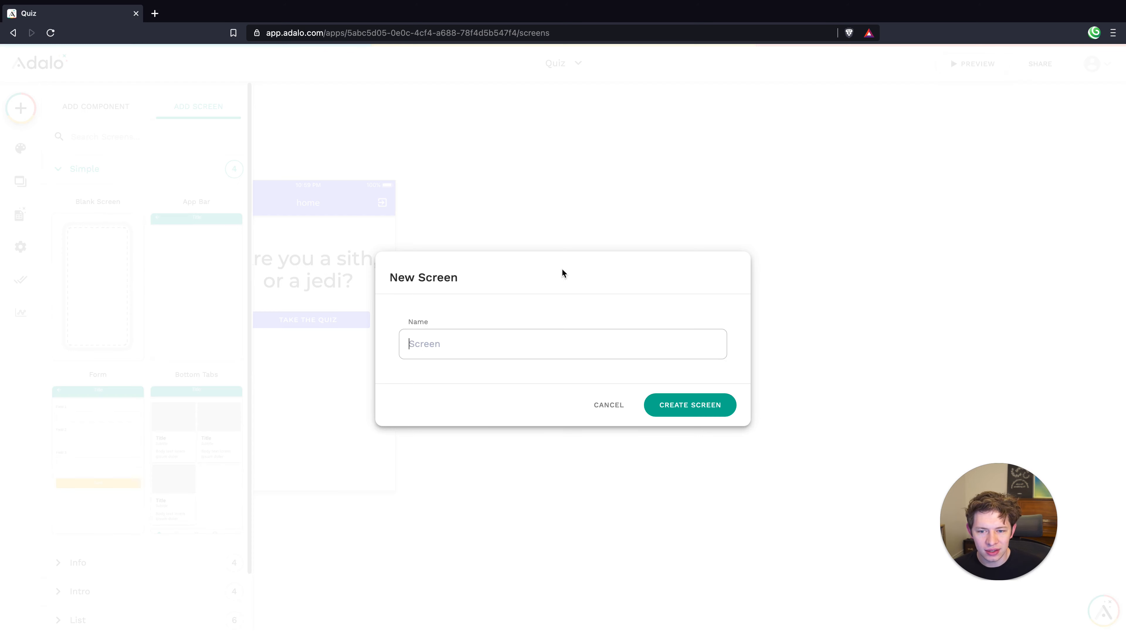
click(534, 350)
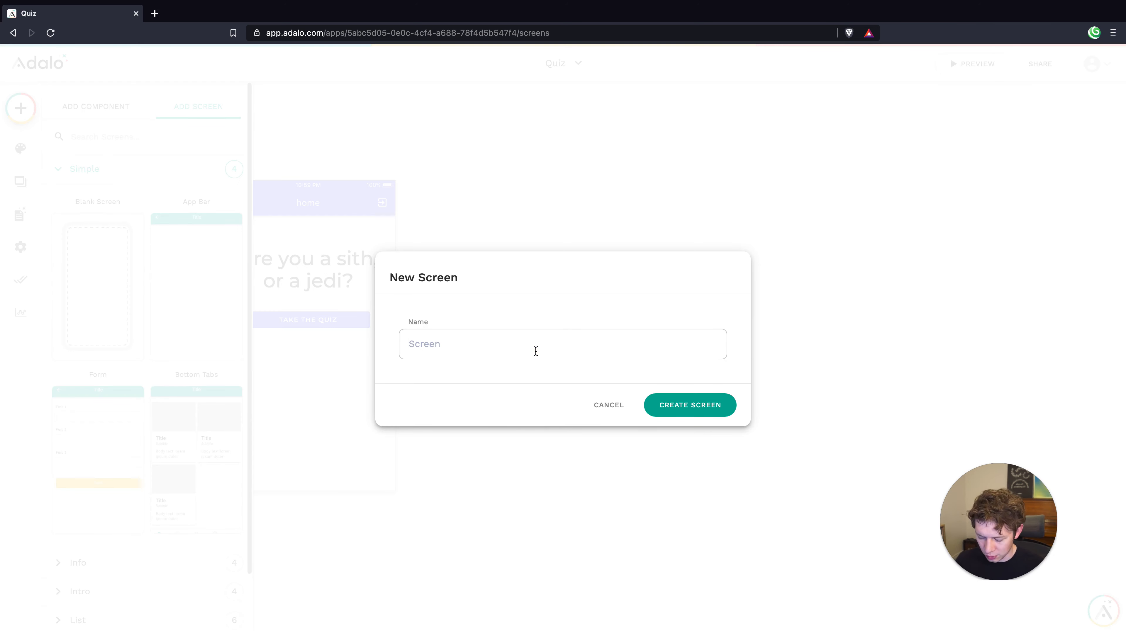
text(Q1)
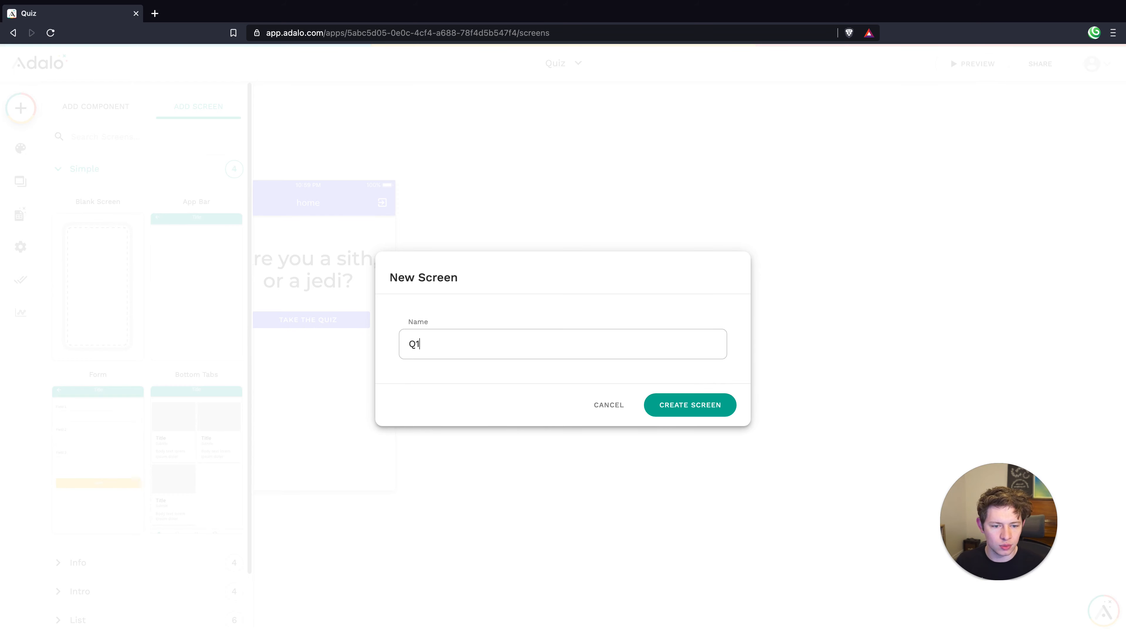
click(685, 398)
click(94, 183)
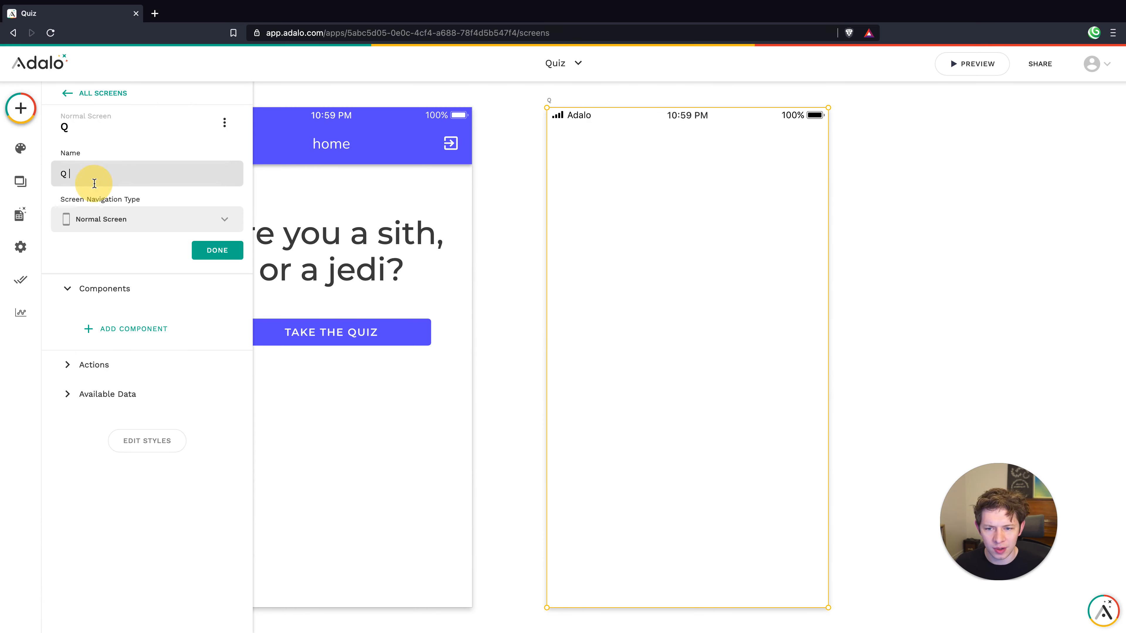
click(215, 251)
click(516, 255)
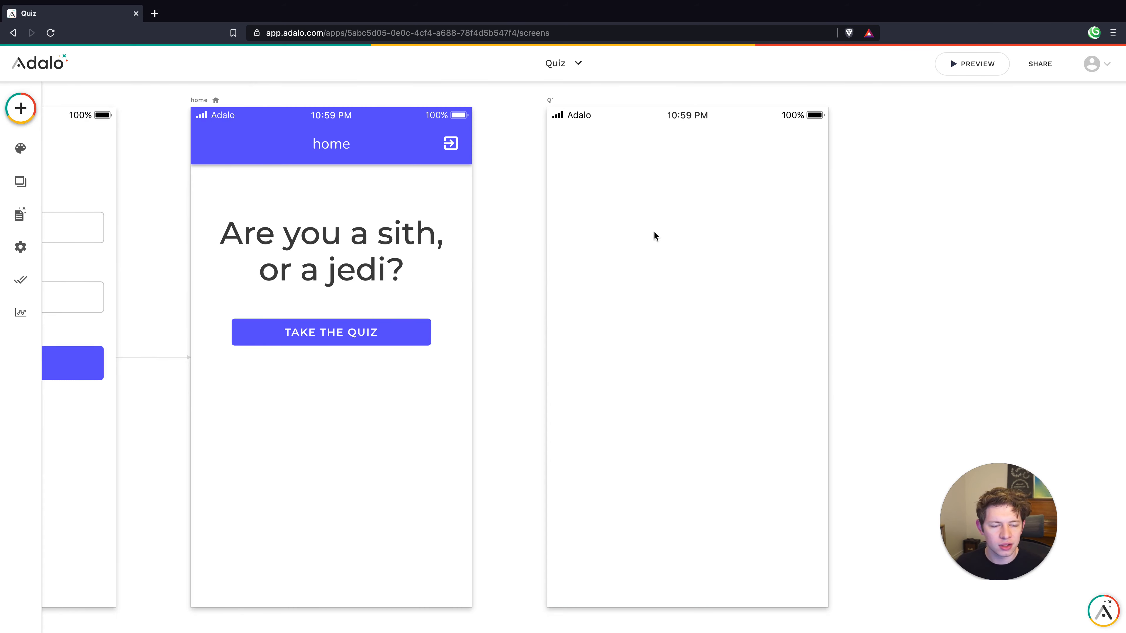
Copy the home screen's title text onto the Q1 screen
scroll(653, 231, down, 5)
scroll(654, 230, right, 2)
scroll(654, 231, right, 2)
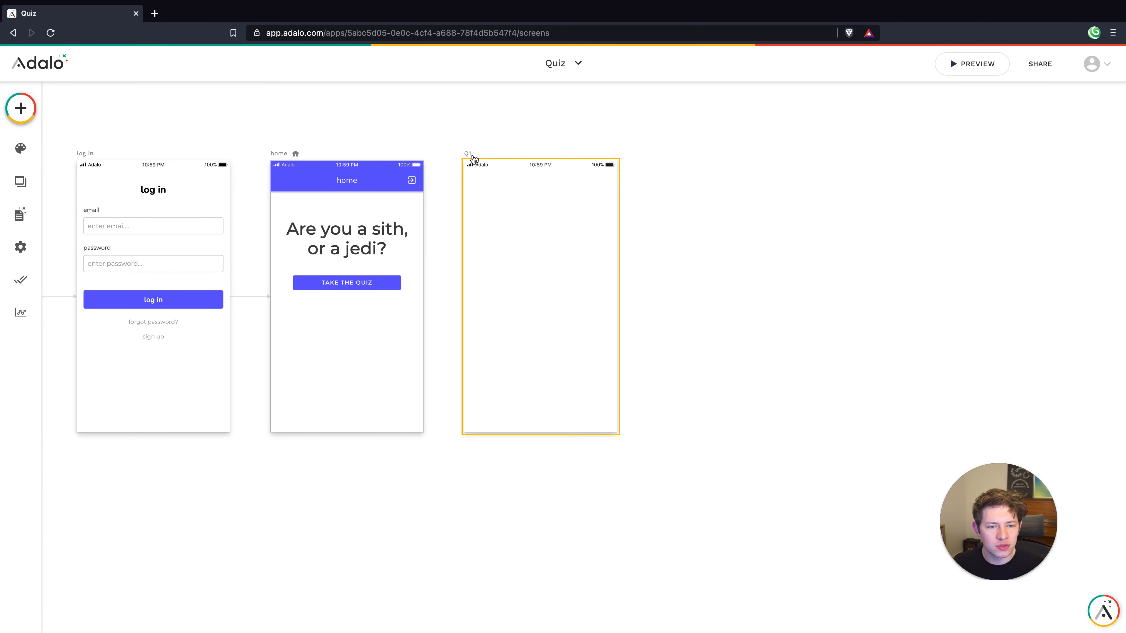
click(356, 231)
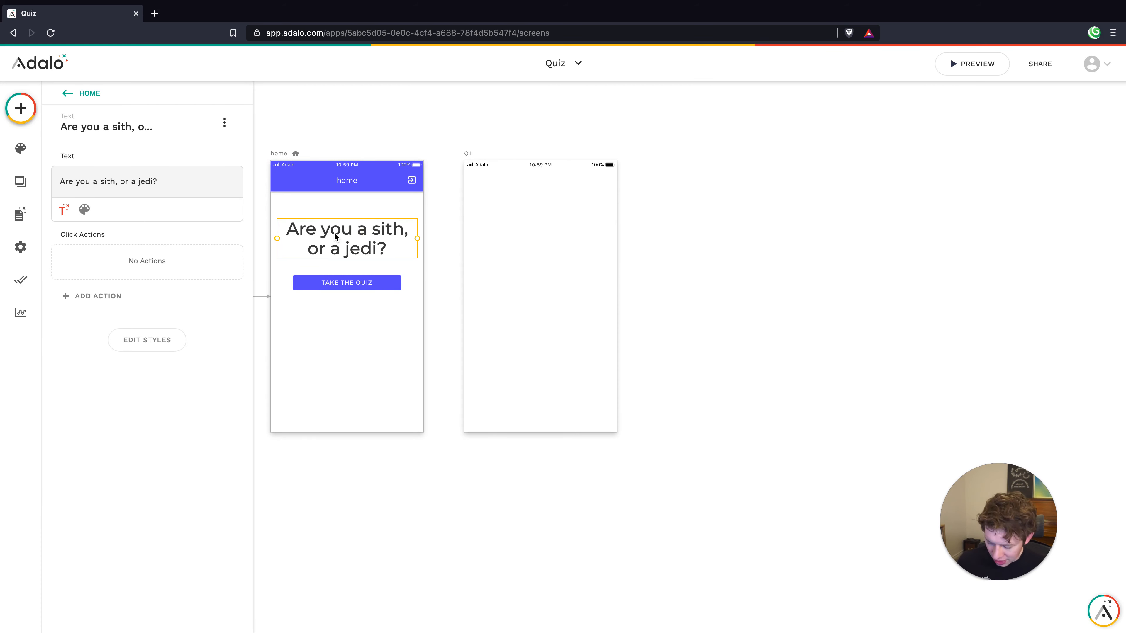
drag(336, 237, 538, 221)
click(558, 330)
click(542, 291)
Reword the Q1 title to 'Is Mustafar an ideal retirement planet?'
double_click(535, 214)
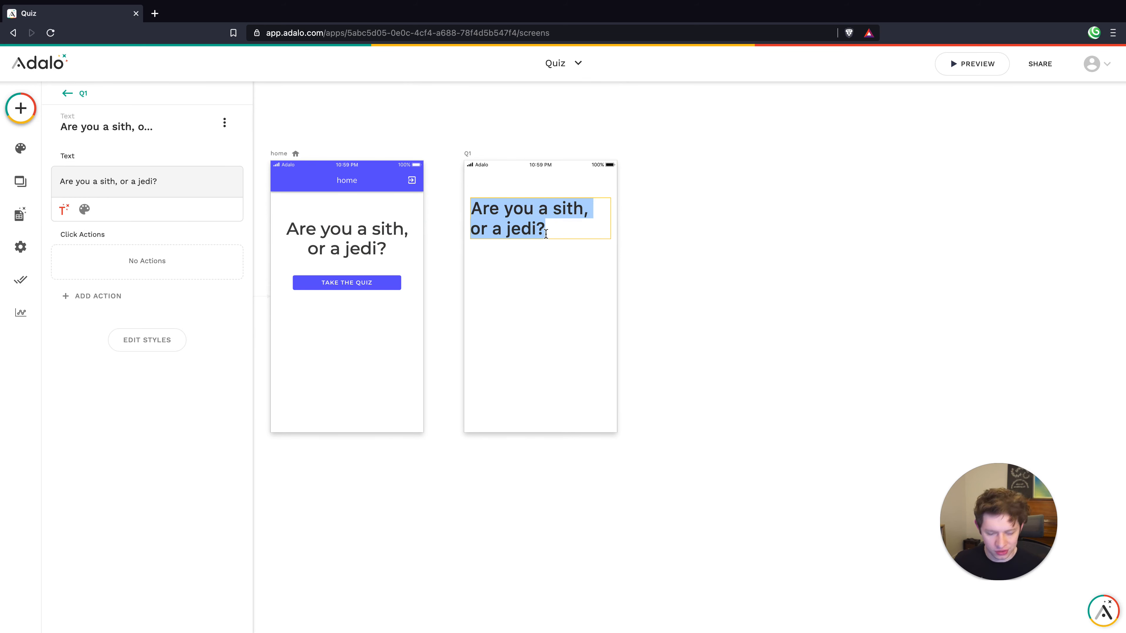
text(Is)
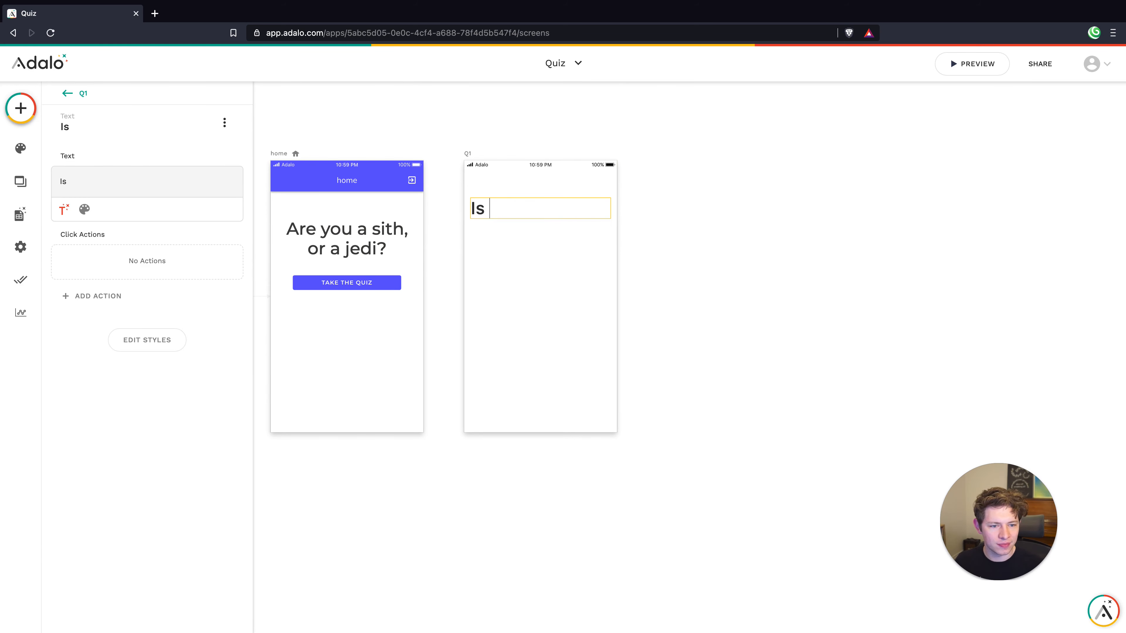
text( Mustag)
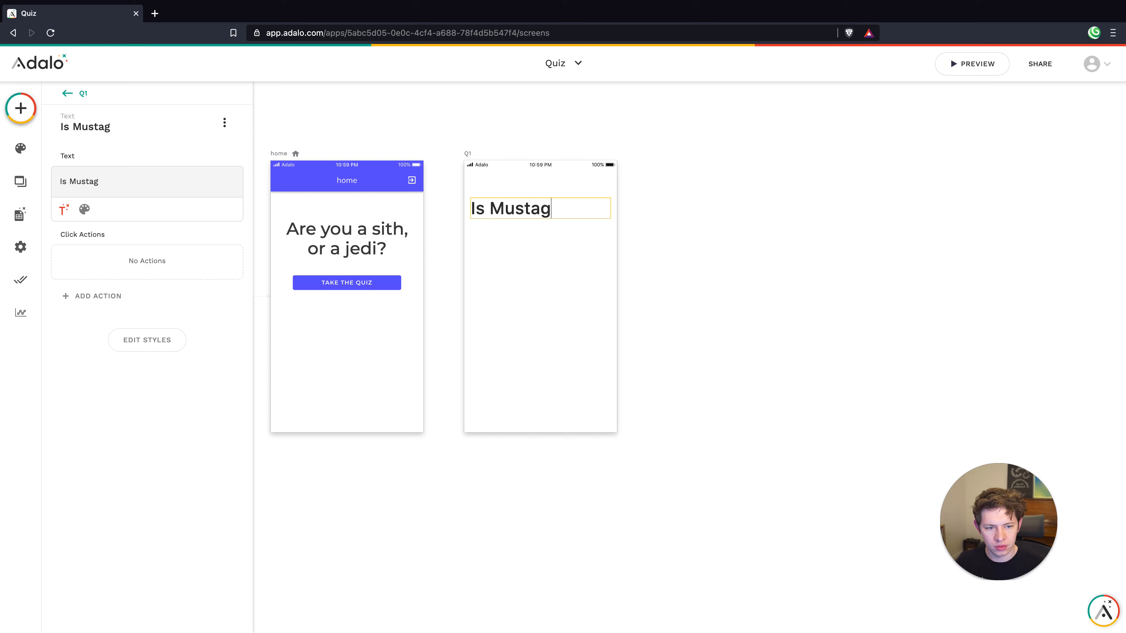
key(BackSpace)
text(far)
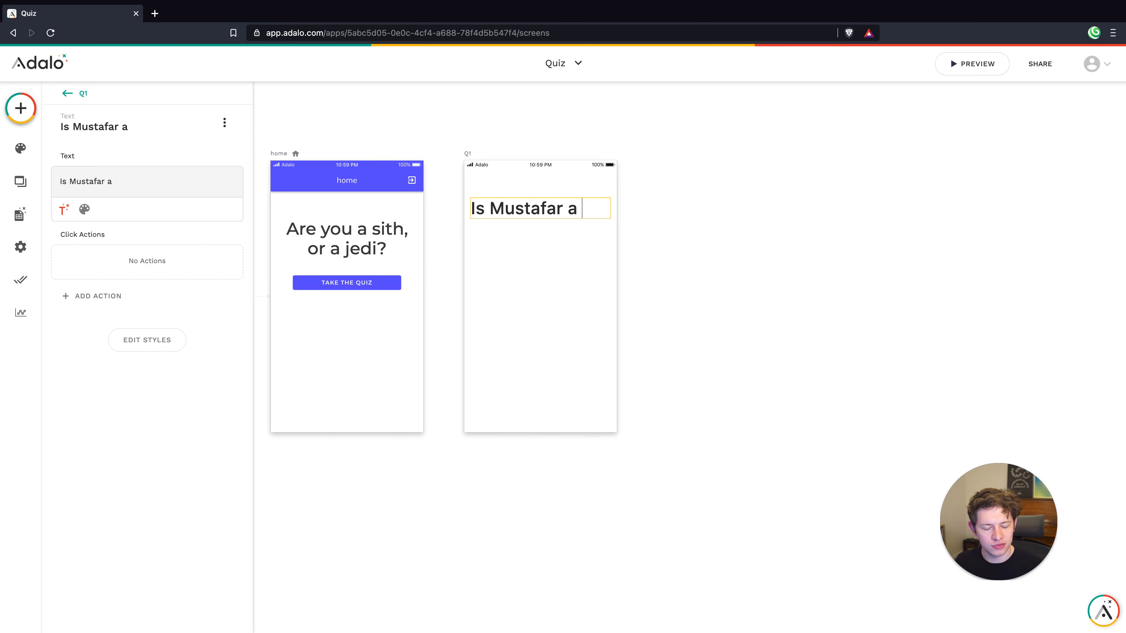
text(an)
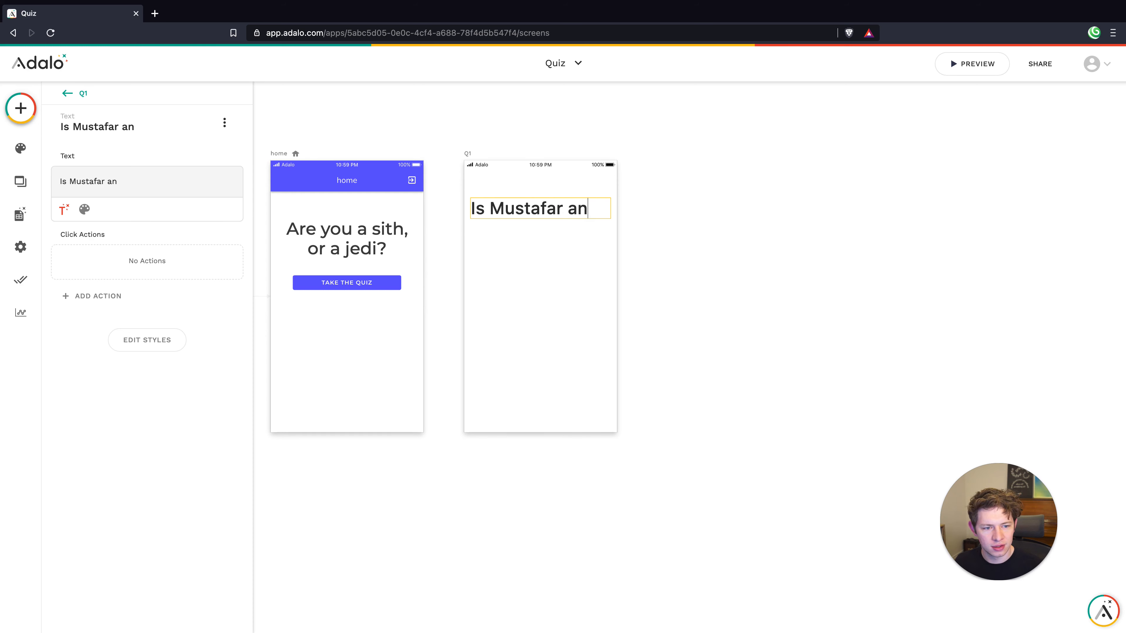
text( ideal ret)
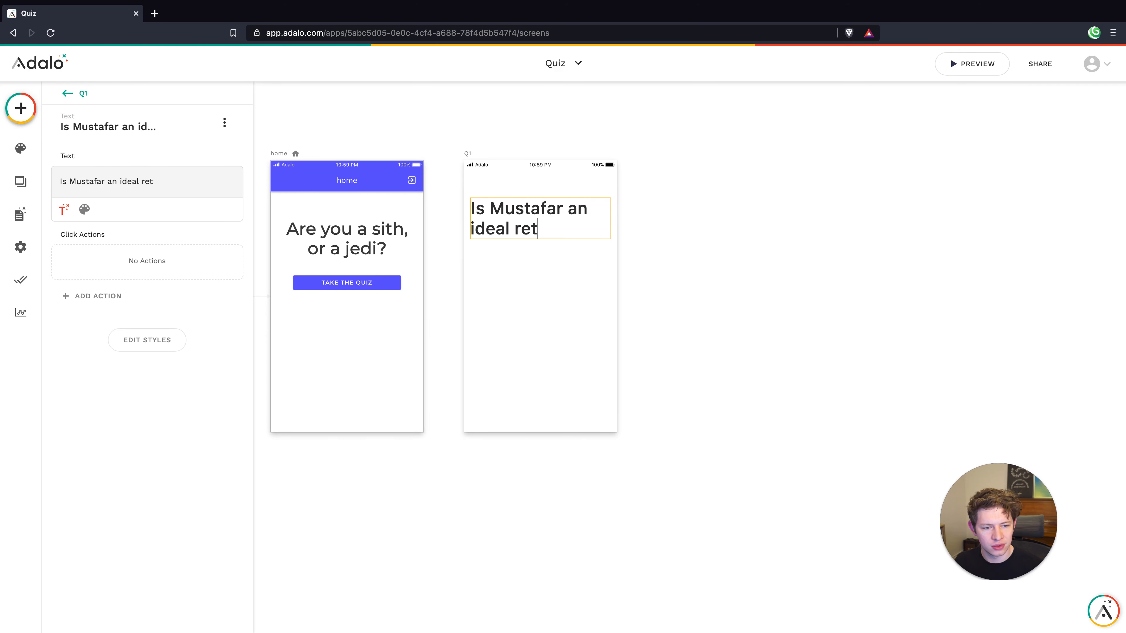
text(irement planet?)
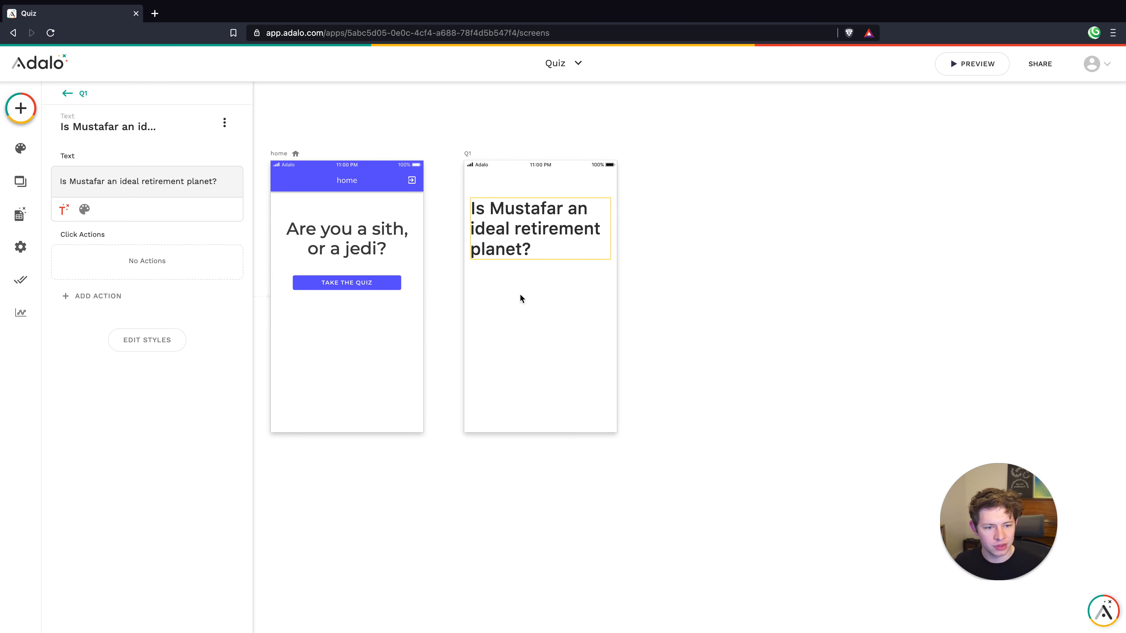
click(529, 314)
click(536, 332)
Left-align the Q1 title and narrow it so the text rewraps
click(550, 229)
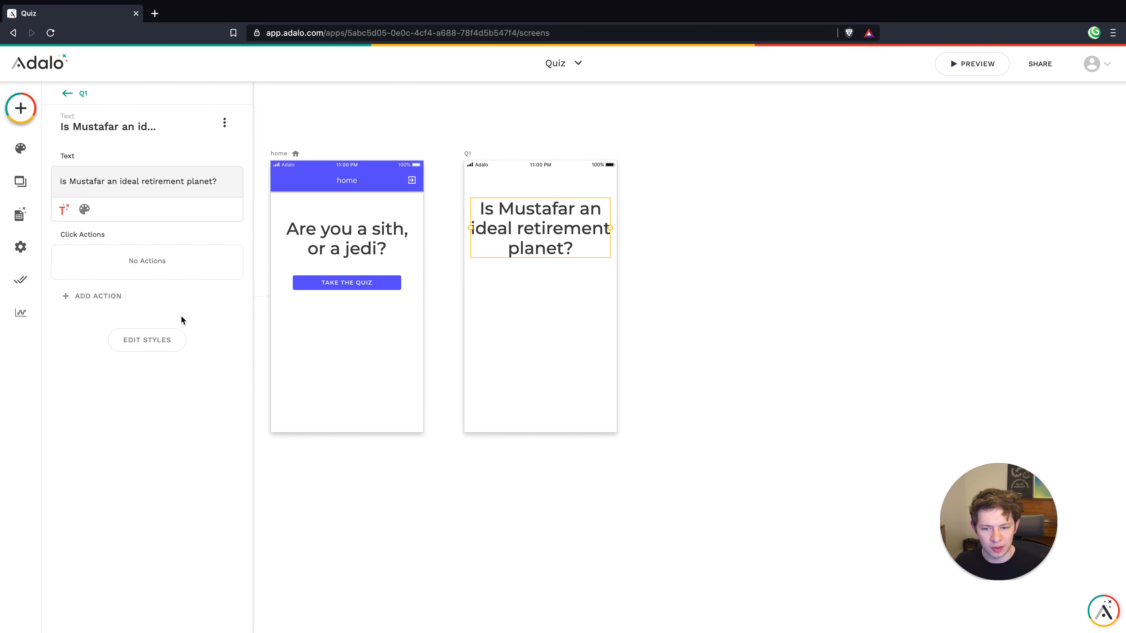
click(84, 209)
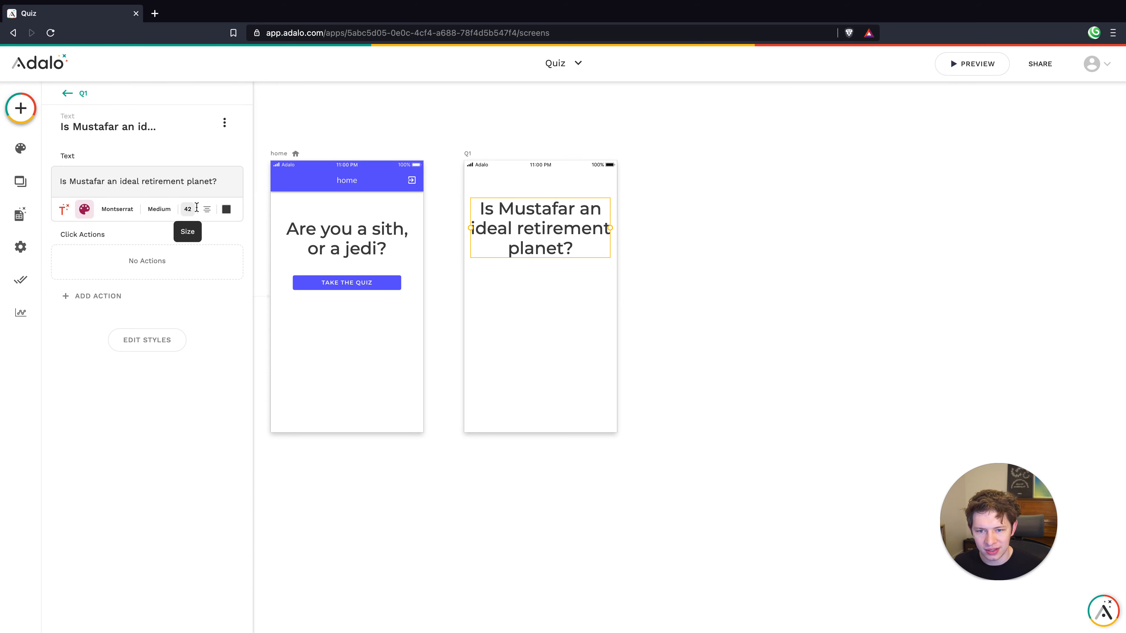
click(207, 209)
click(184, 239)
click(566, 297)
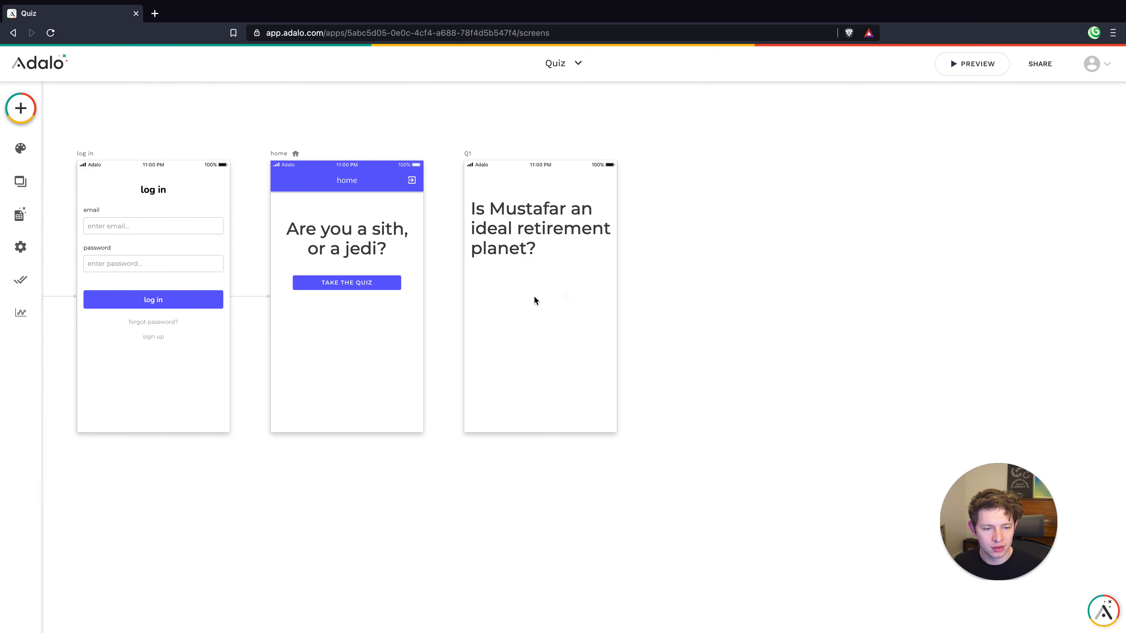
click(536, 239)
drag(610, 236, 561, 231)
click(550, 334)
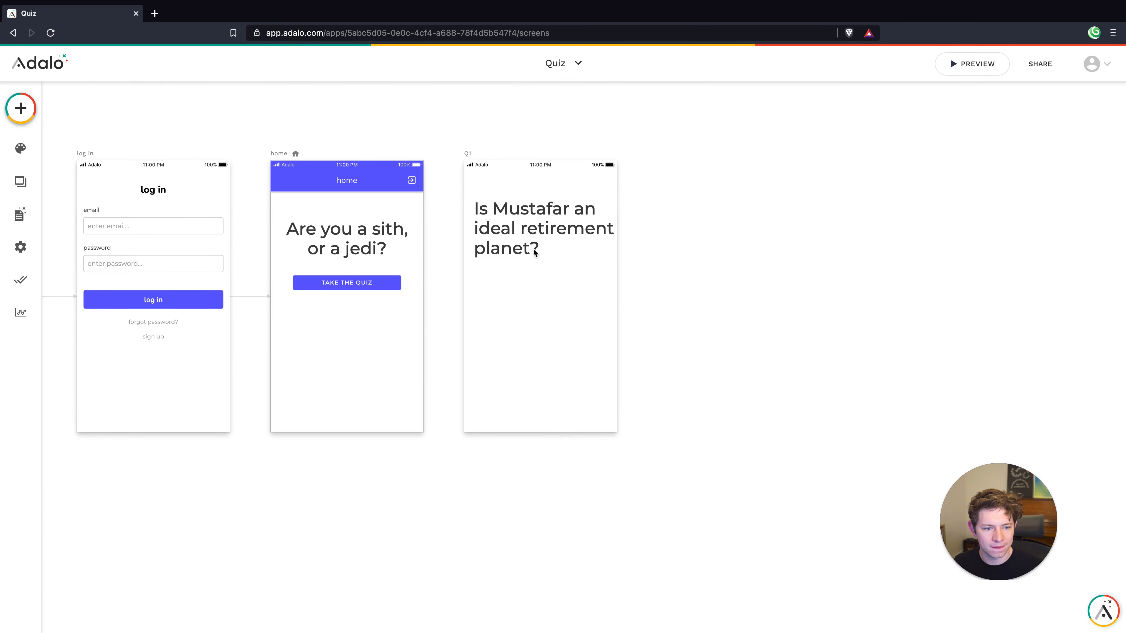
Add a full-width button below the Q1 question
click(530, 307)
click(21, 108)
drag(176, 229, 610, 279)
Label the new Q1 button 'Yes' and remove its plus icon
click(562, 338)
click(540, 208)
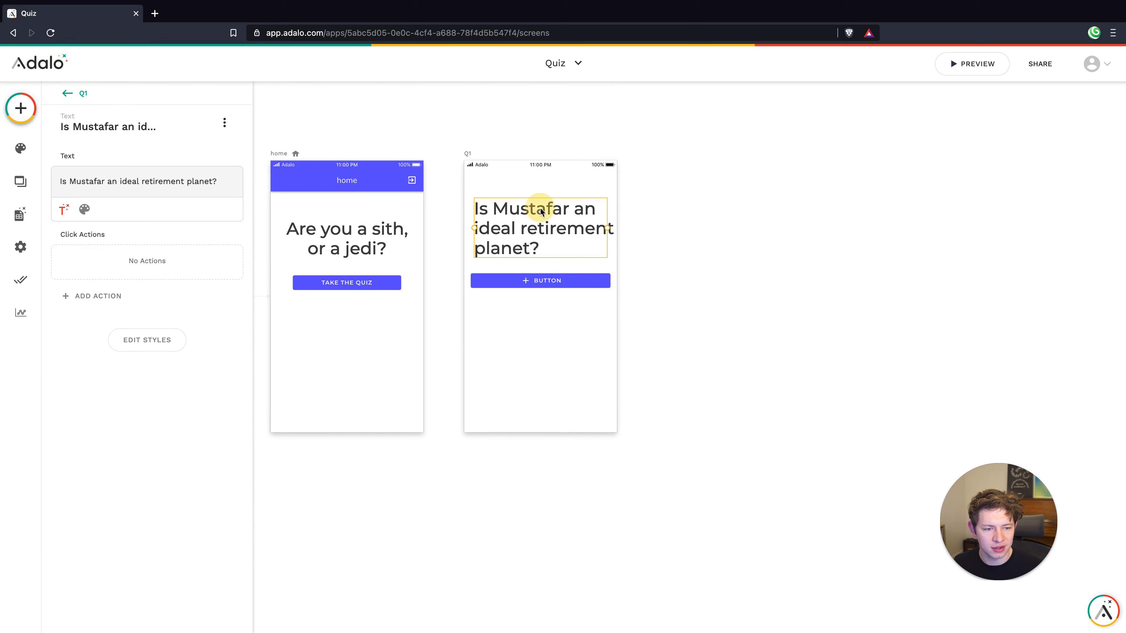
click(549, 282)
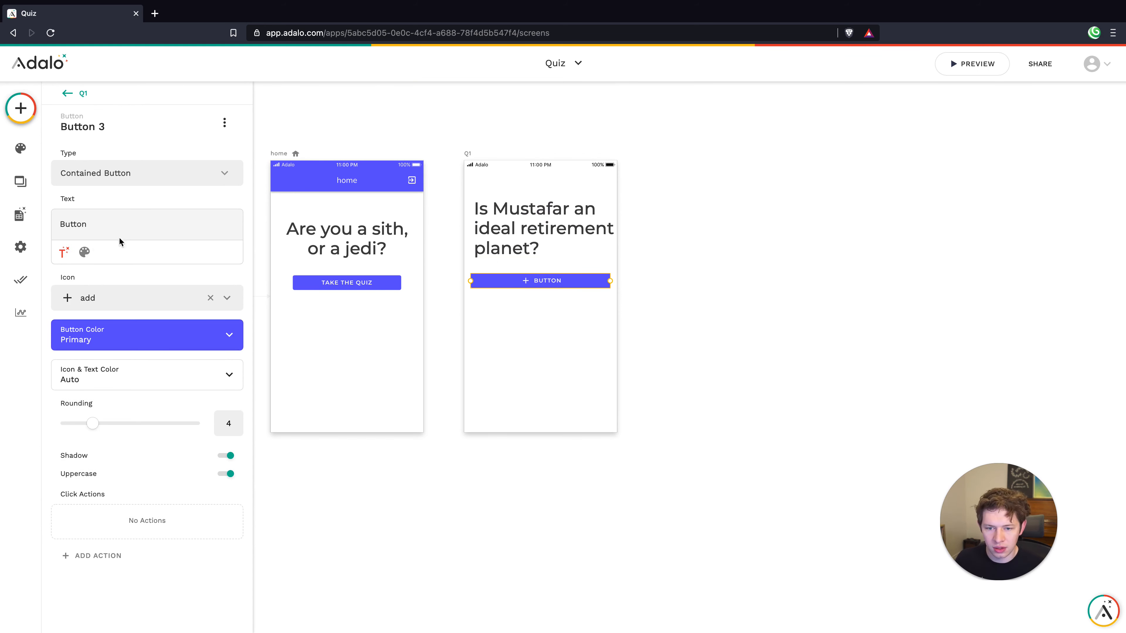
double_click(100, 228)
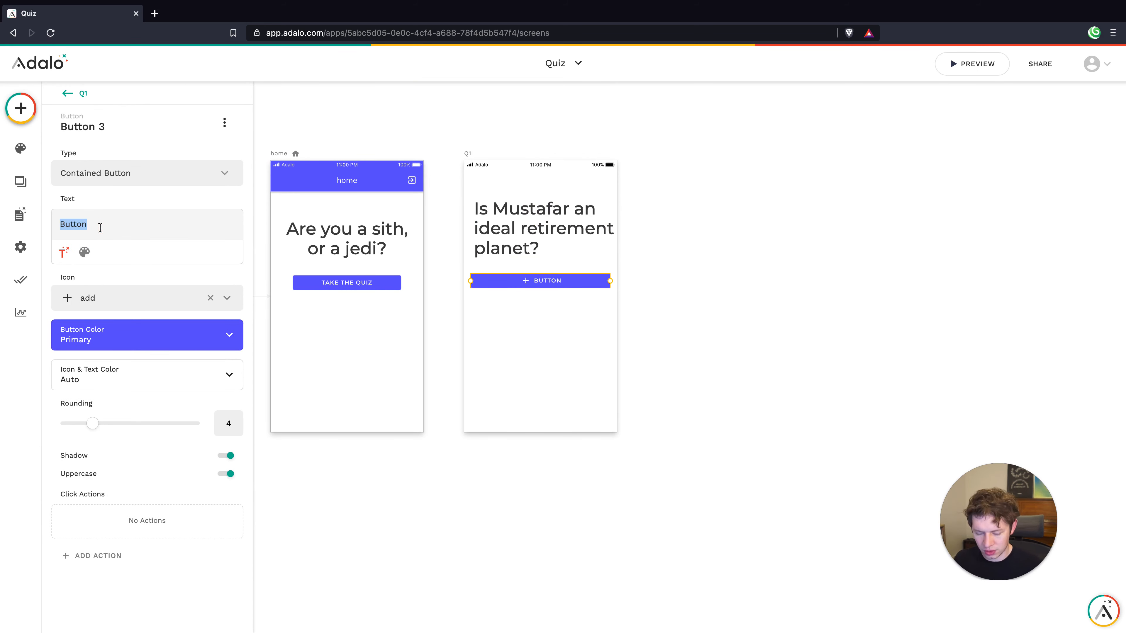
text(Yes)
click(210, 298)
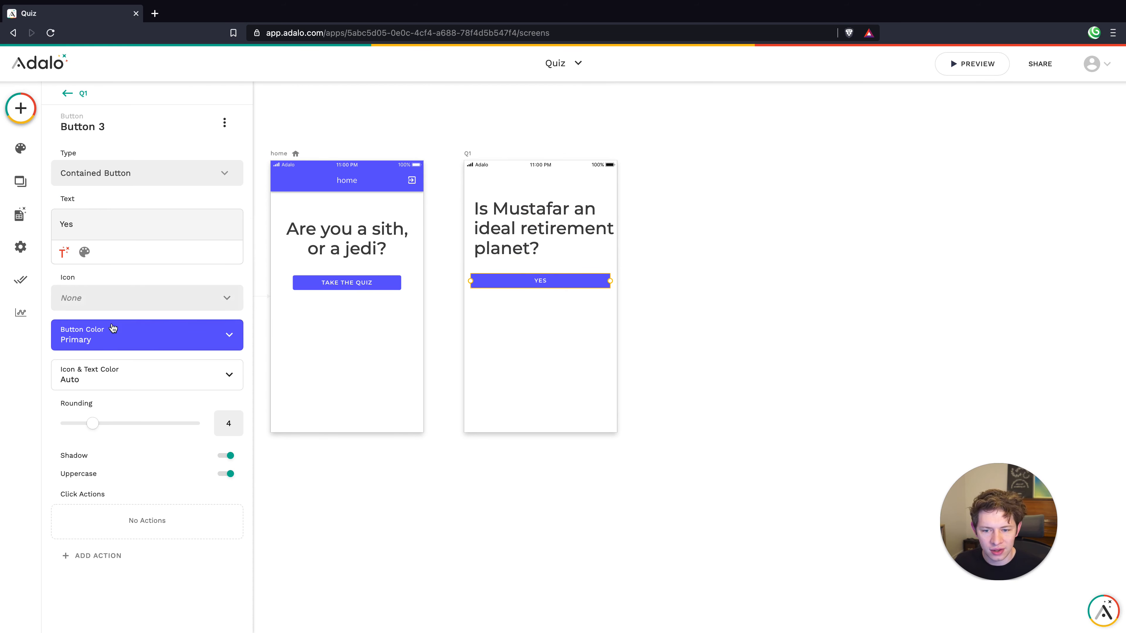
Set the YES button's colour to the light green Secondary swatch
click(157, 331)
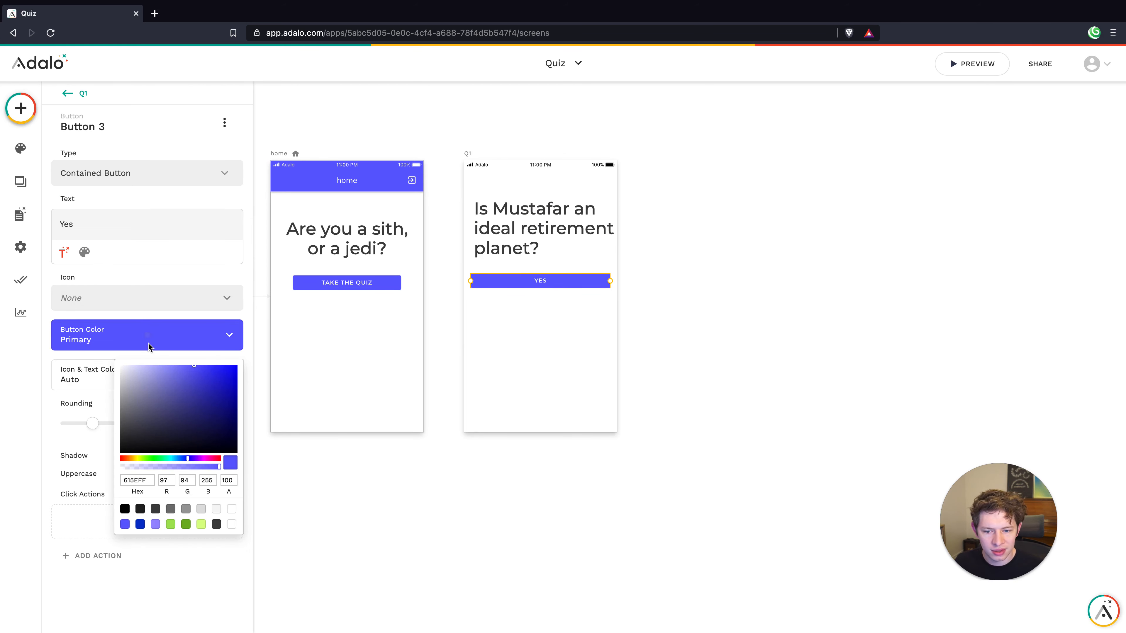
click(171, 525)
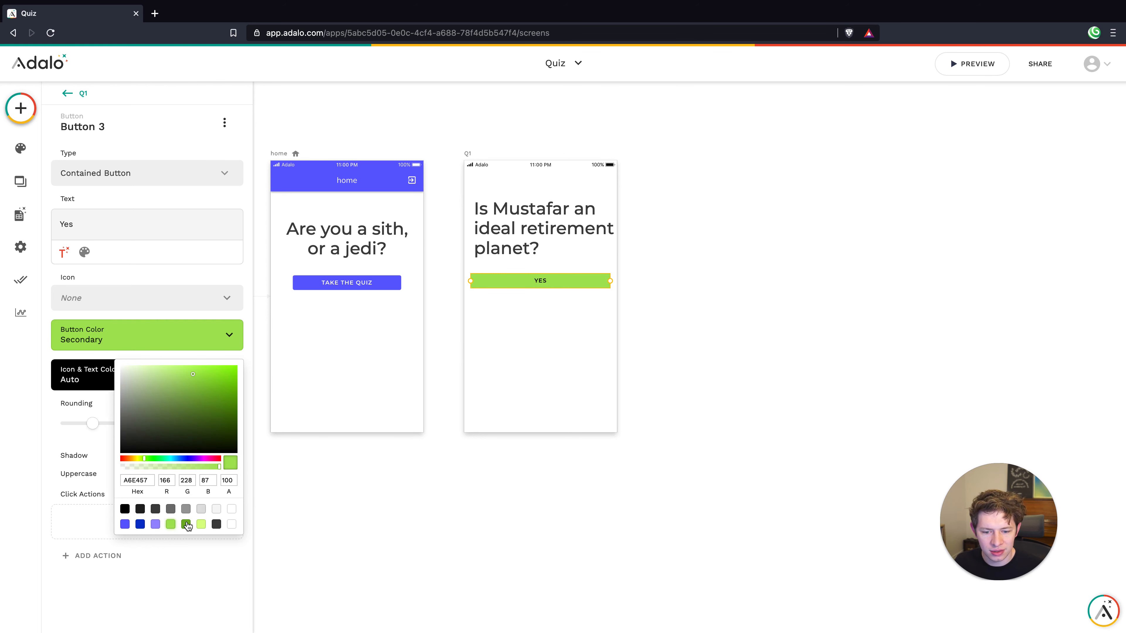
click(186, 525)
click(175, 528)
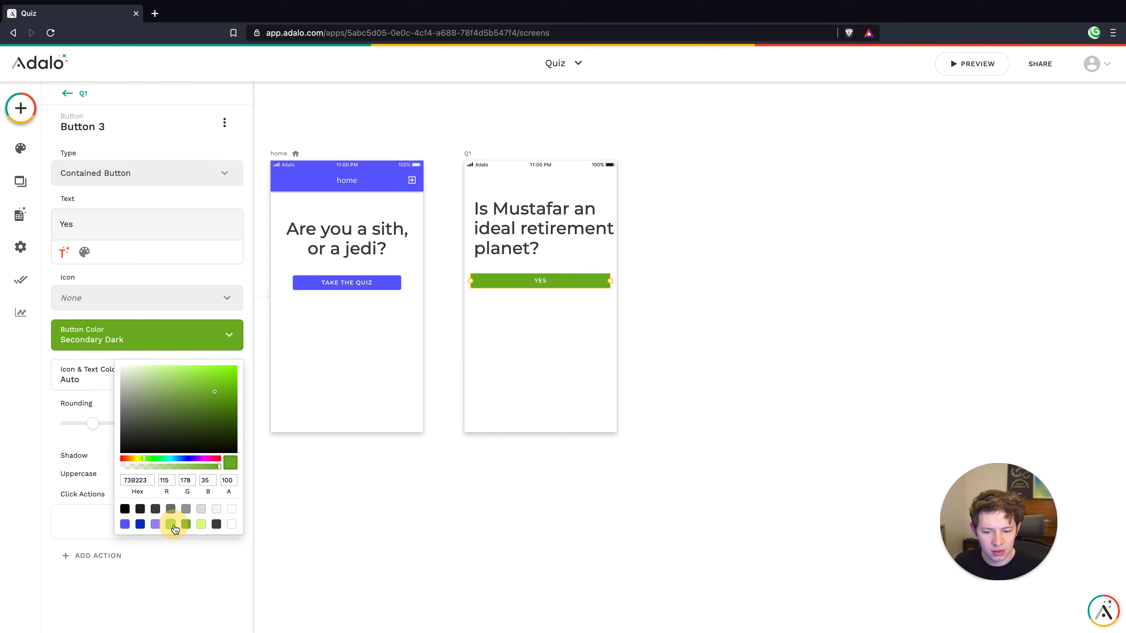
click(544, 328)
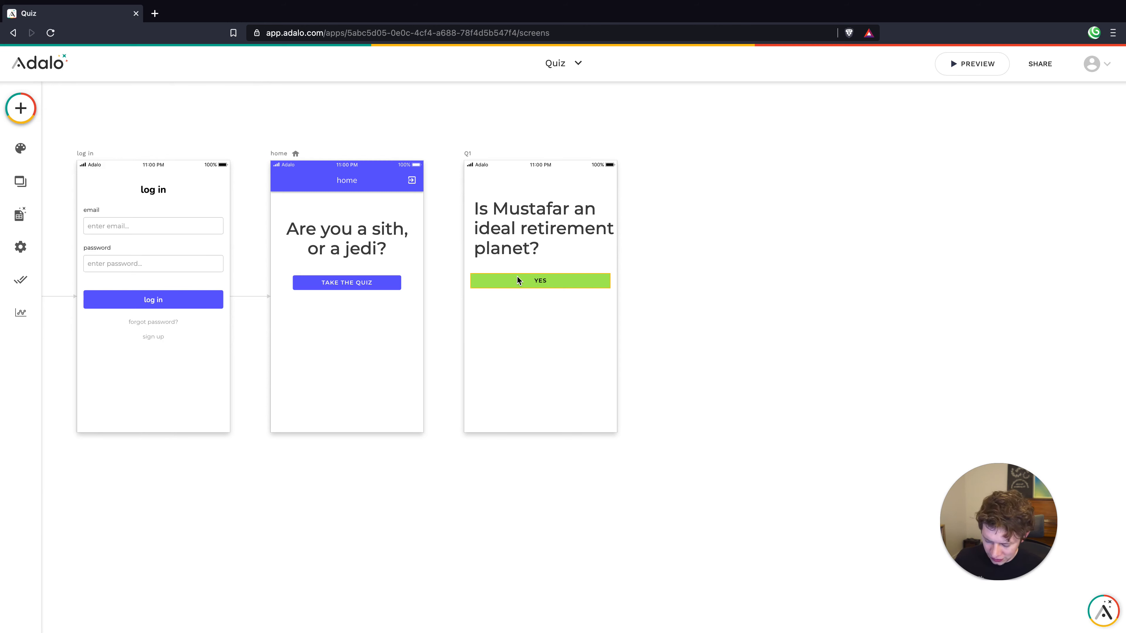
Duplicate the YES button beneath it and colour the copy deep red (#cf1616)
alt+drag(517, 278, 518, 298)
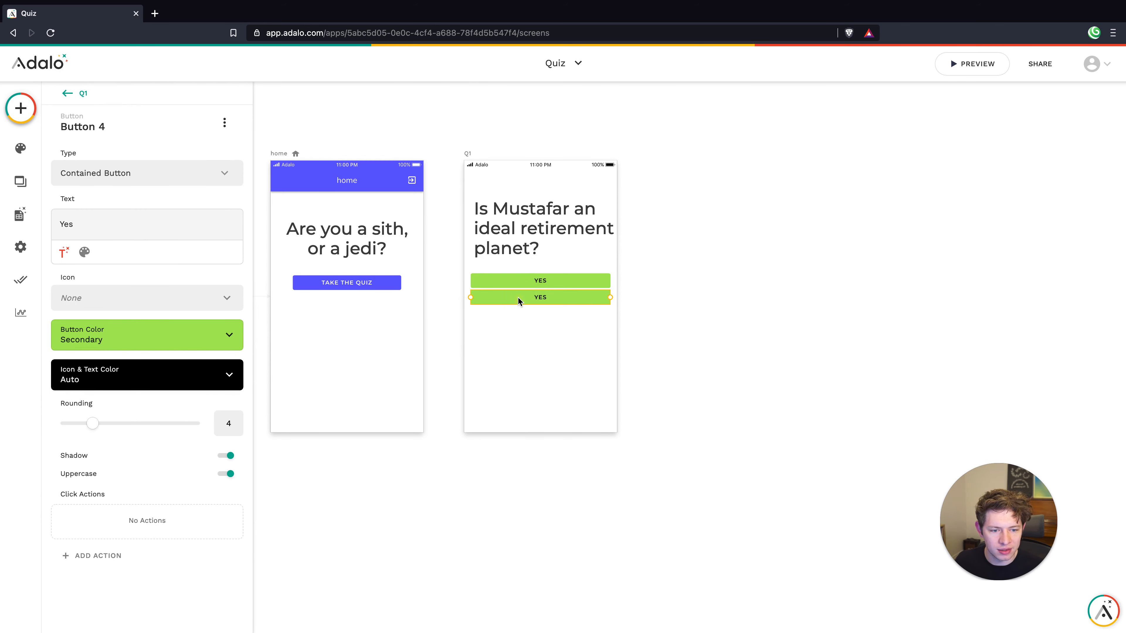
click(87, 339)
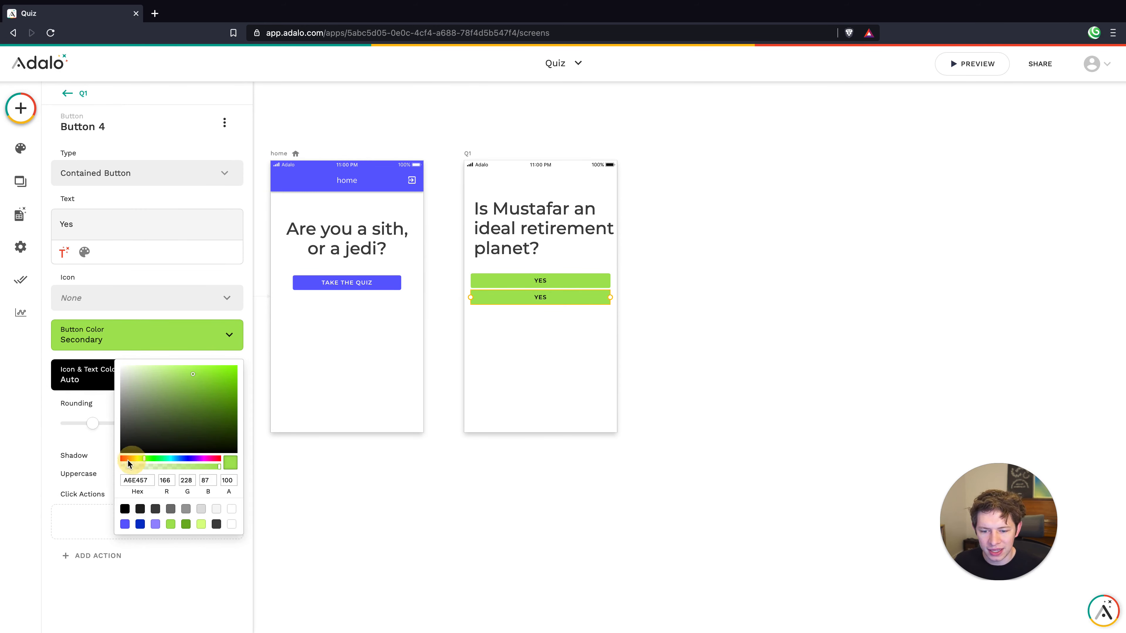
drag(128, 464, 122, 463)
click(222, 390)
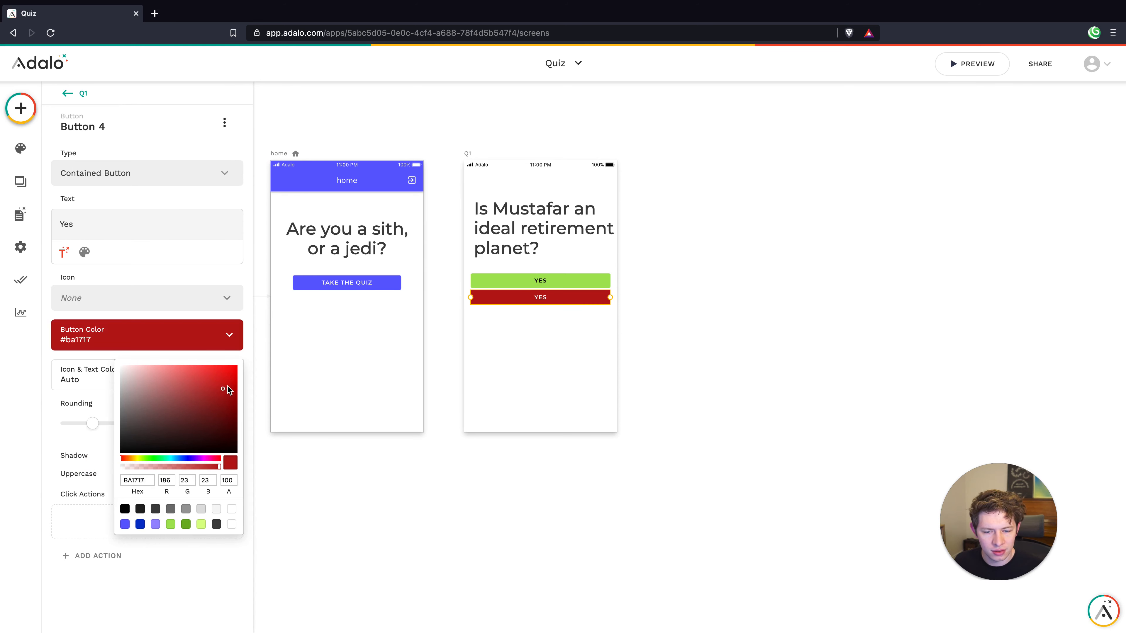
click(227, 385)
click(225, 383)
click(497, 326)
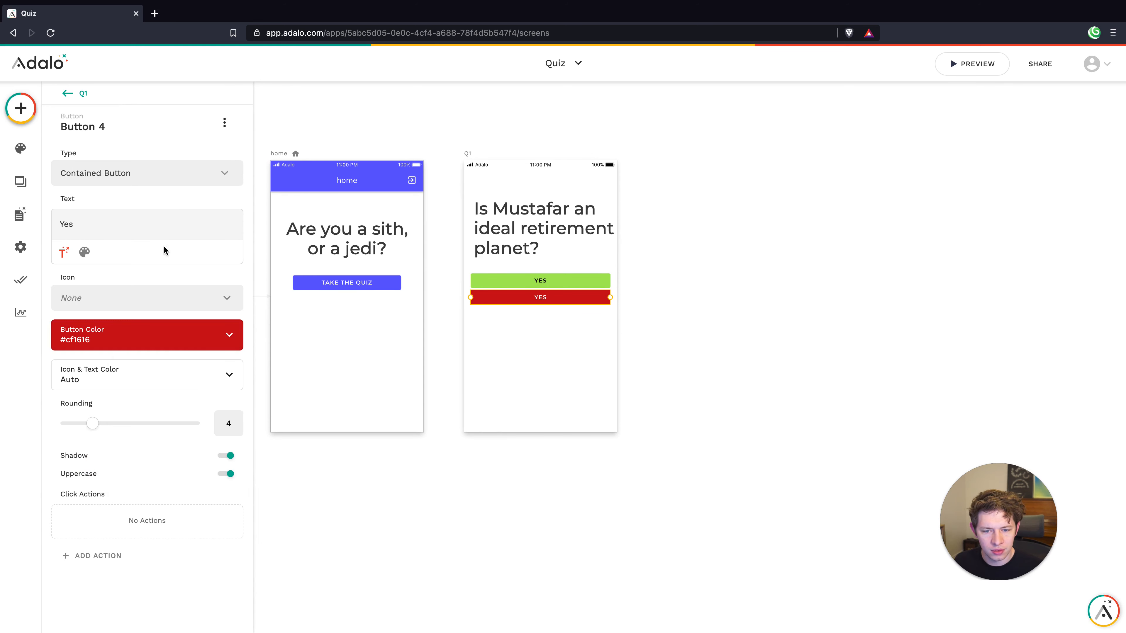
Relabel the red copy 'No' and reposition both answer buttons lower
double_click(110, 224)
text(No)
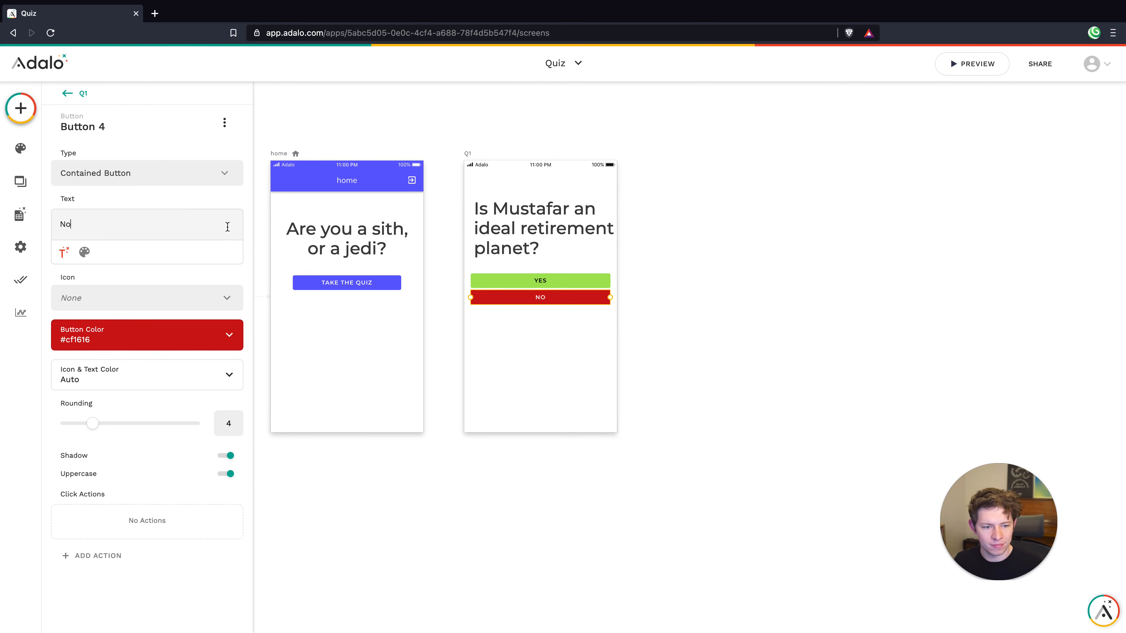
click(542, 340)
drag(569, 355, 529, 278)
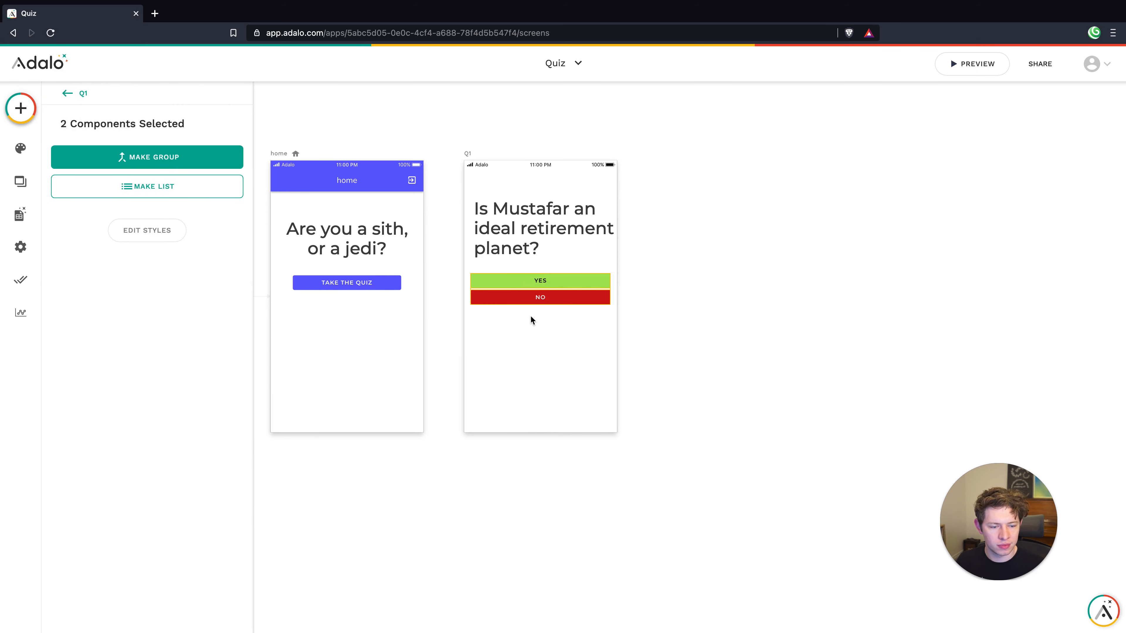
click(524, 297)
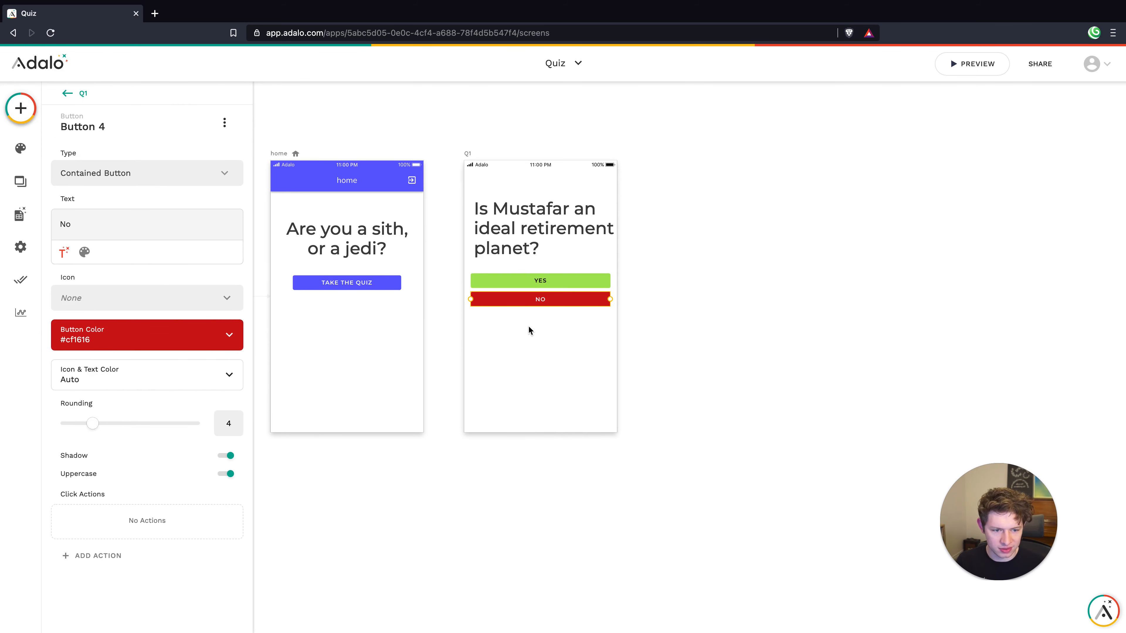
drag(529, 325, 521, 298)
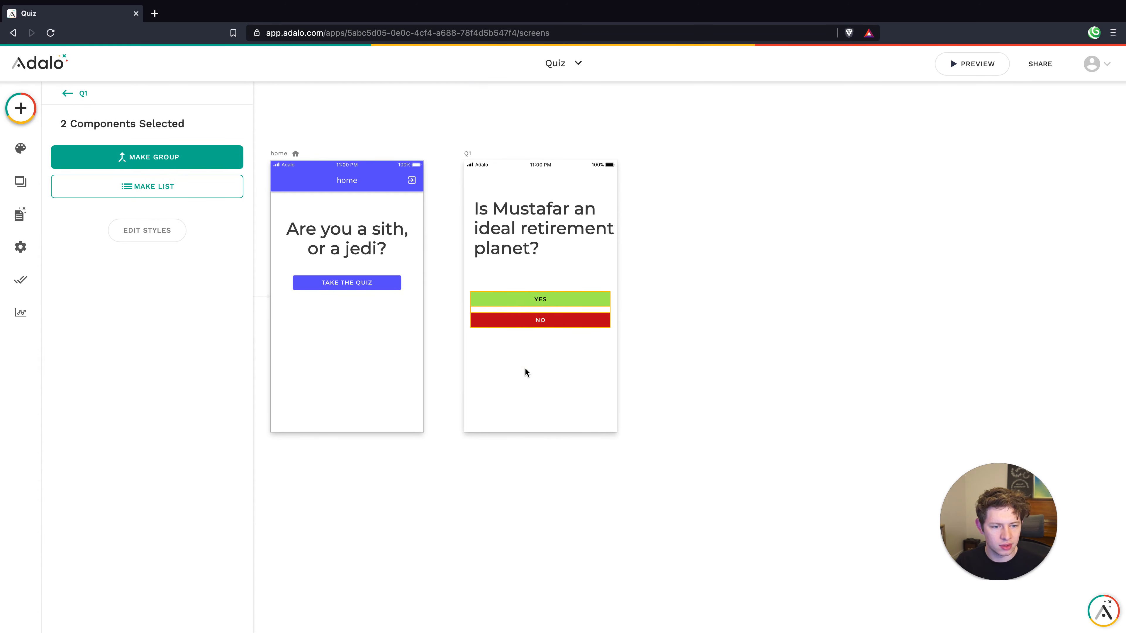
Combine the YES and NO buttons into one group with Fixed set to Bottom
click(526, 372)
drag(532, 355, 521, 394)
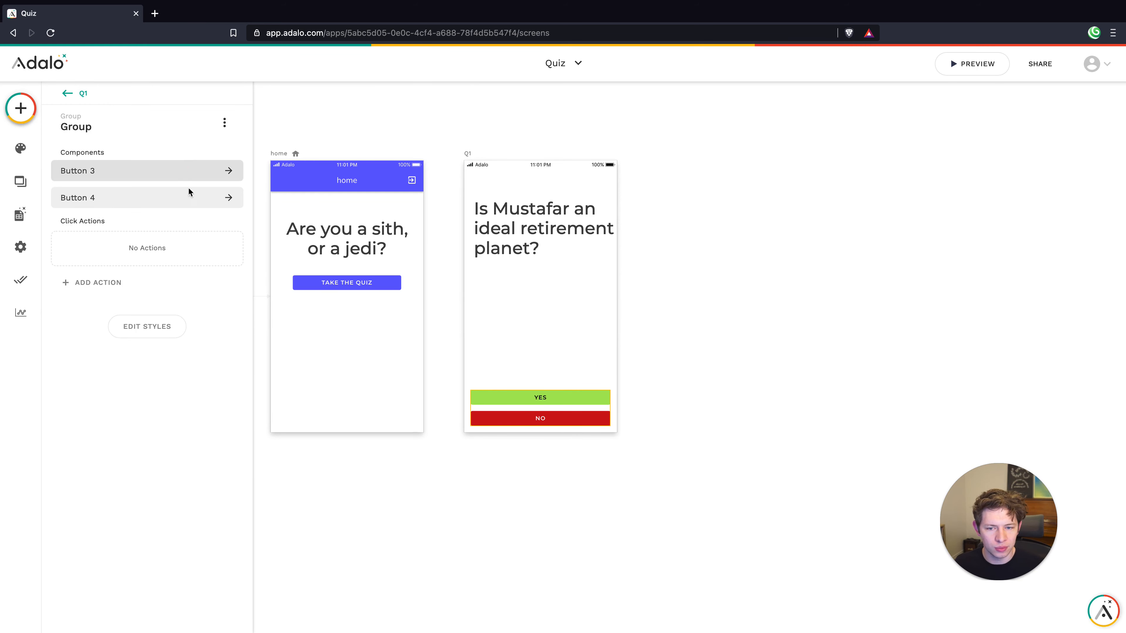
click(224, 123)
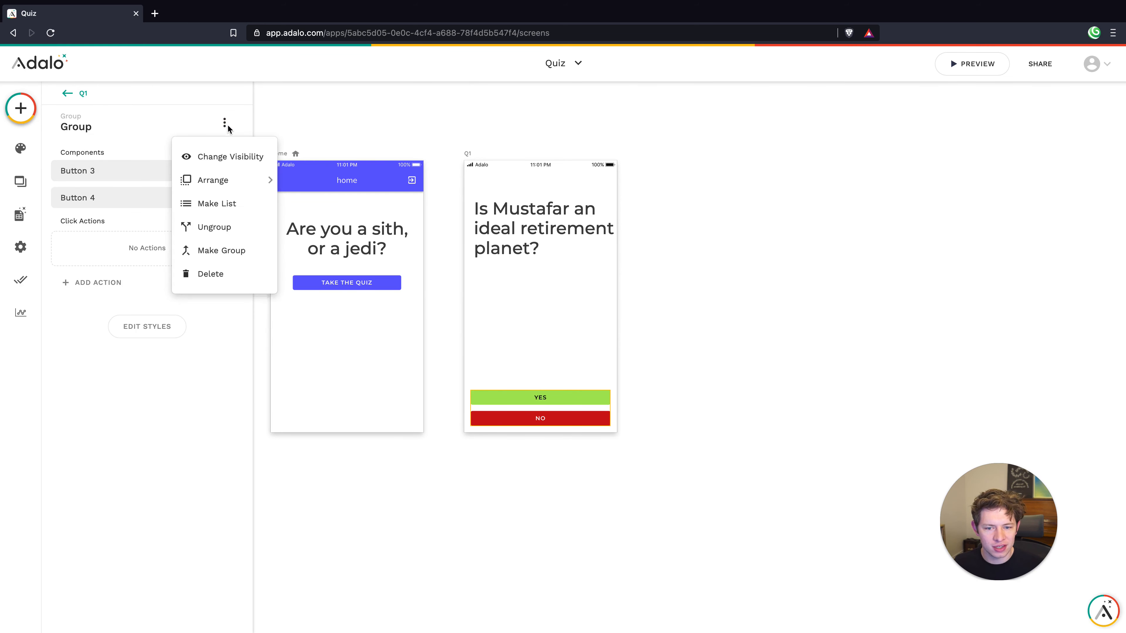
click(164, 333)
click(171, 371)
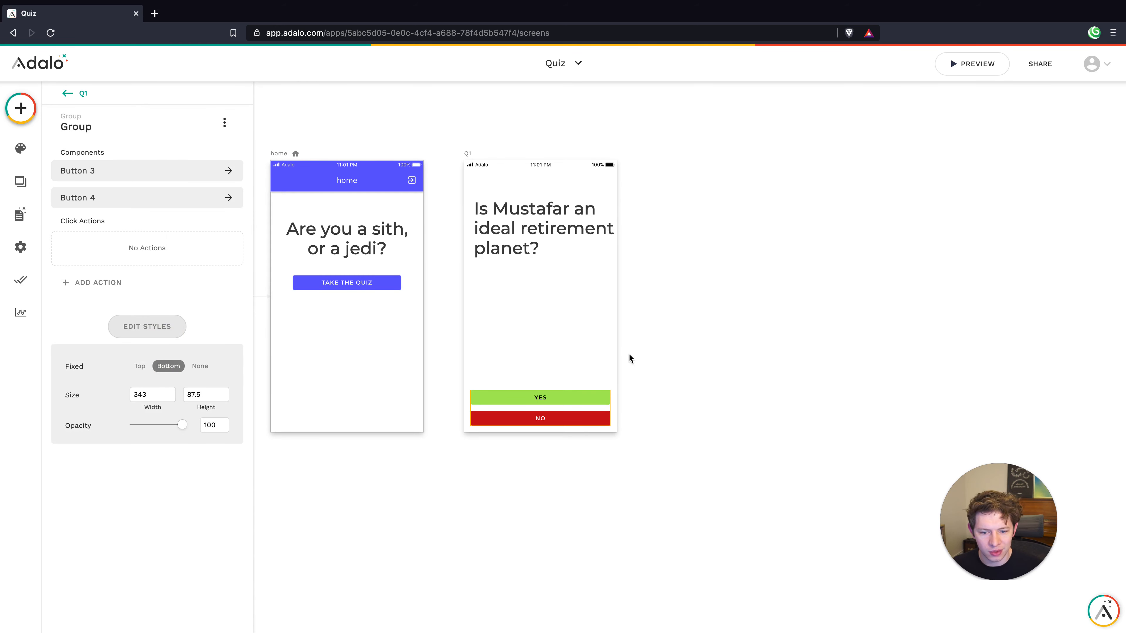
Review the Q1 layout and reselect the YES/NO button group
click(576, 351)
click(530, 233)
click(571, 314)
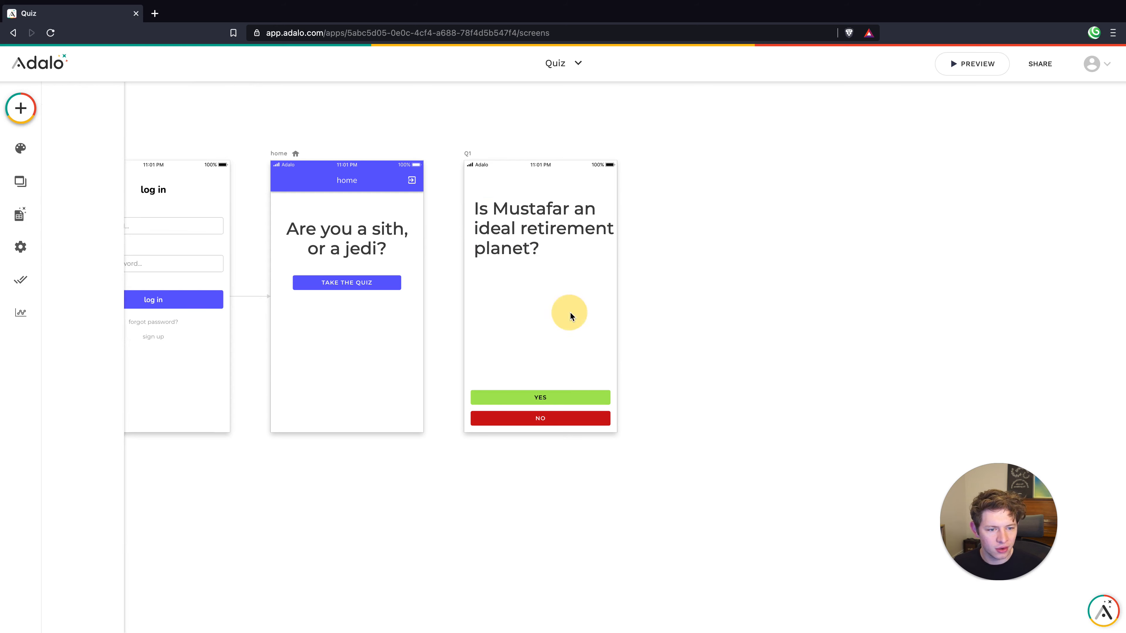
scroll(569, 311, down, 3)
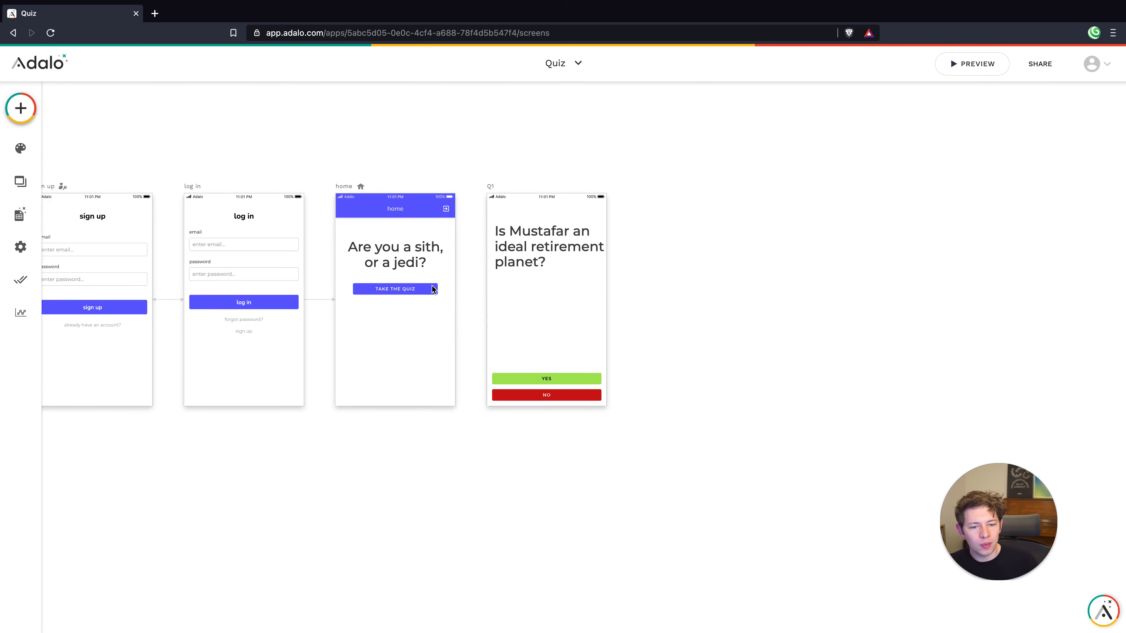
click(553, 380)
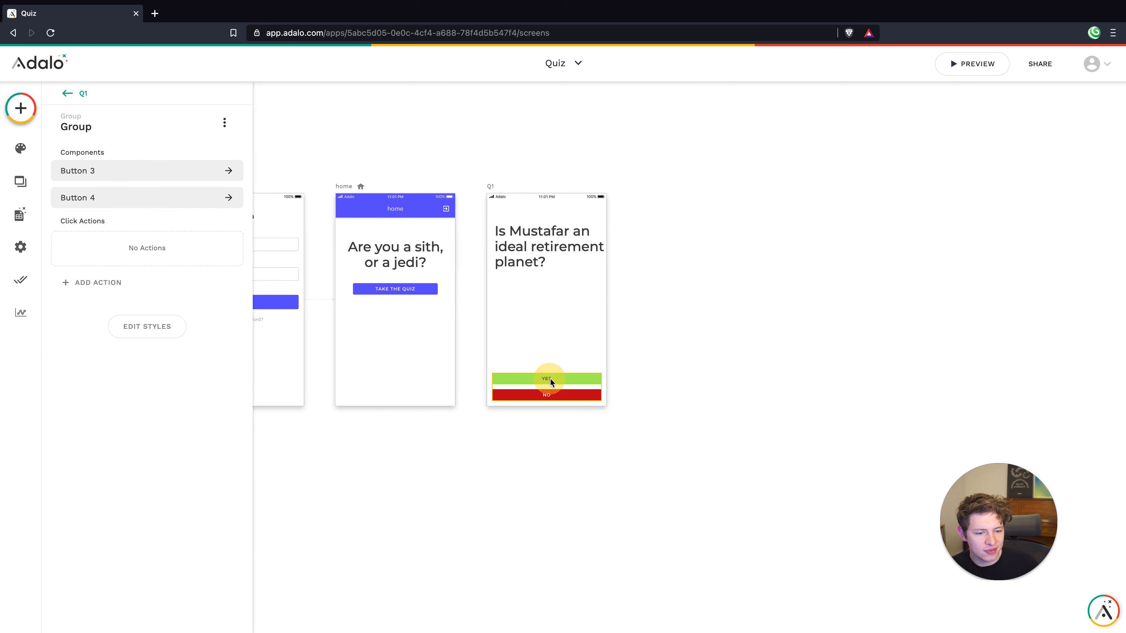
click(550, 378)
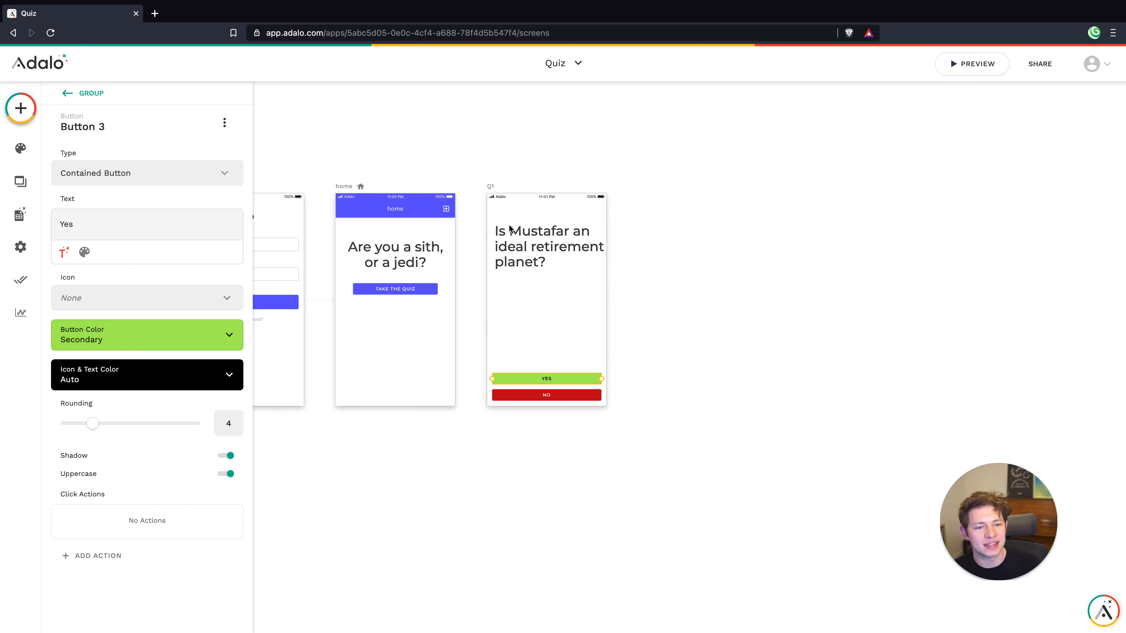
click(566, 398)
click(520, 377)
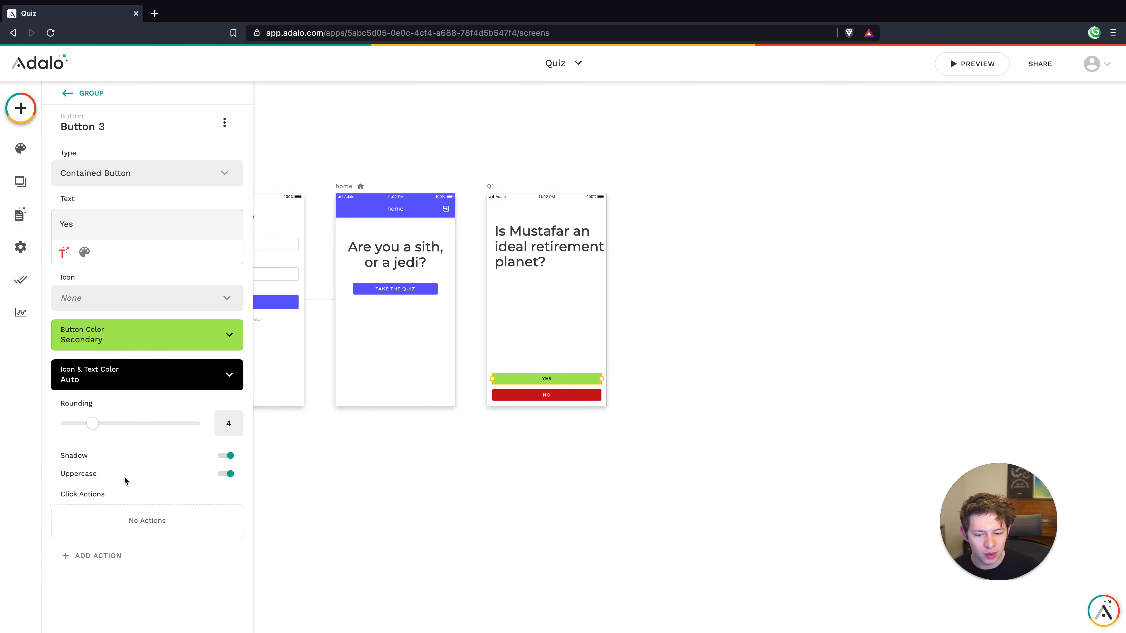
click(102, 555)
Add an Update Logged In User action to the Q1 YES button
mouse_move(177, 403)
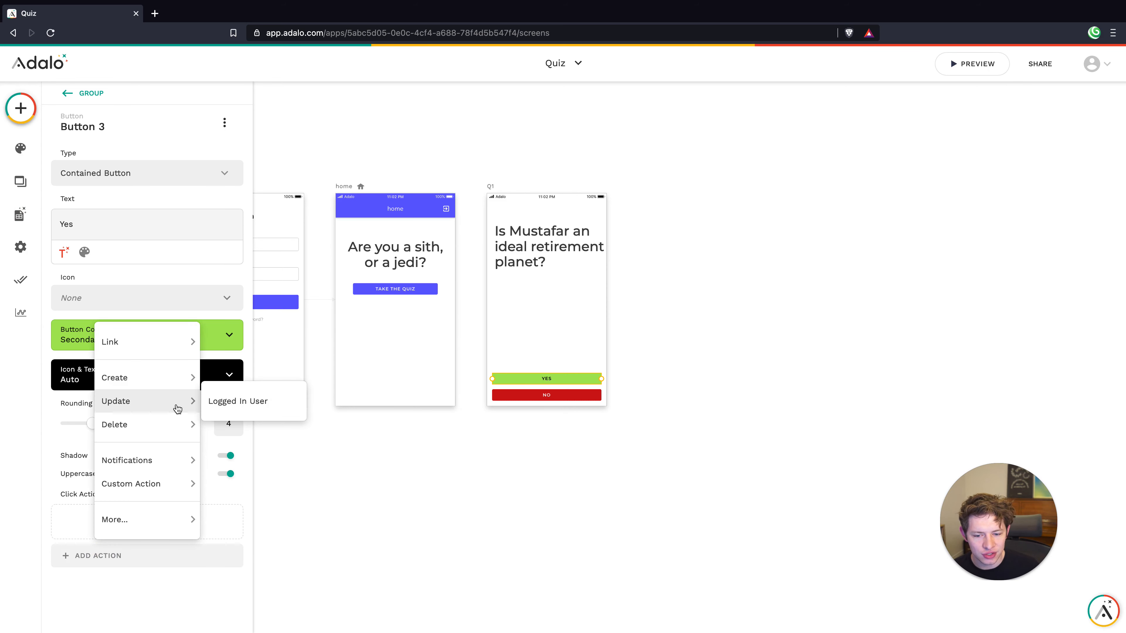
click(223, 401)
scroll(186, 410, down, 5)
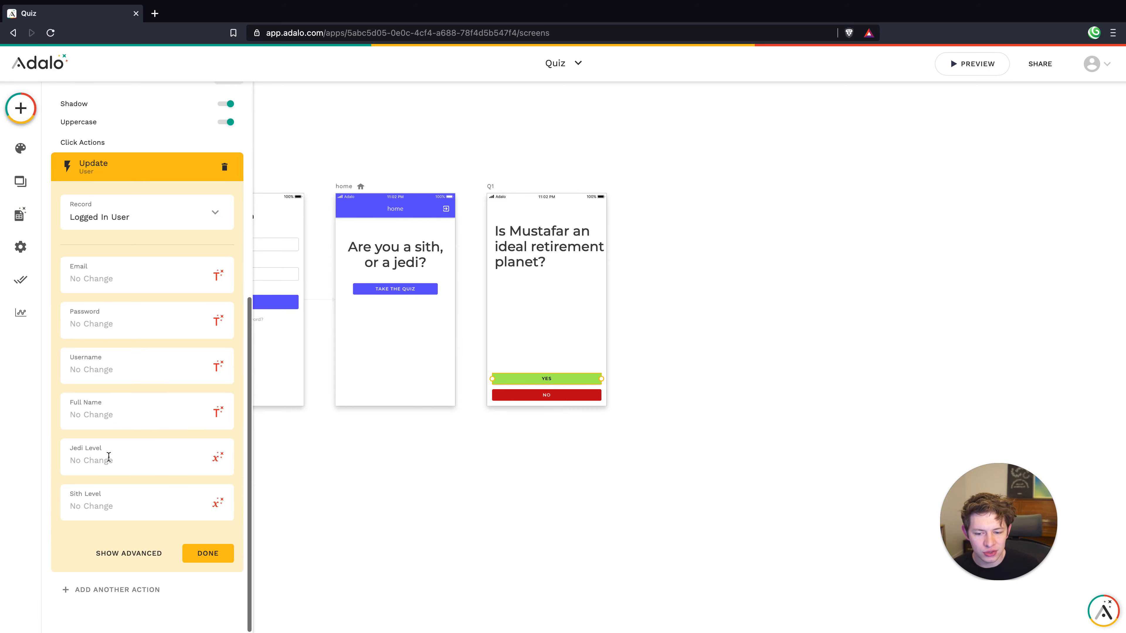
click(96, 505)
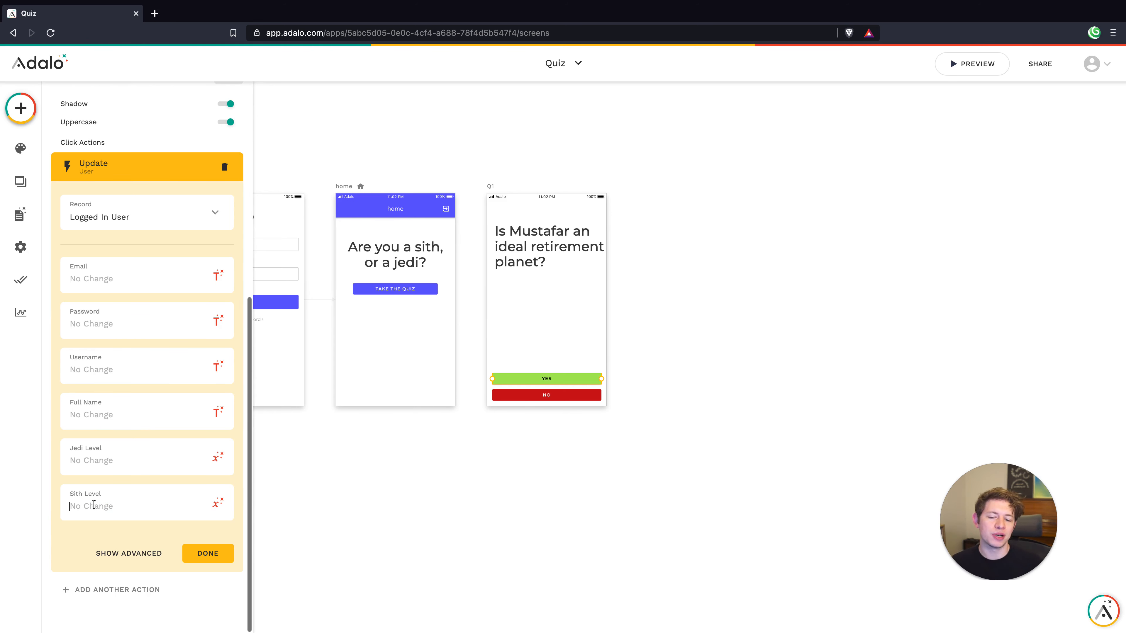
click(218, 505)
click(218, 505)
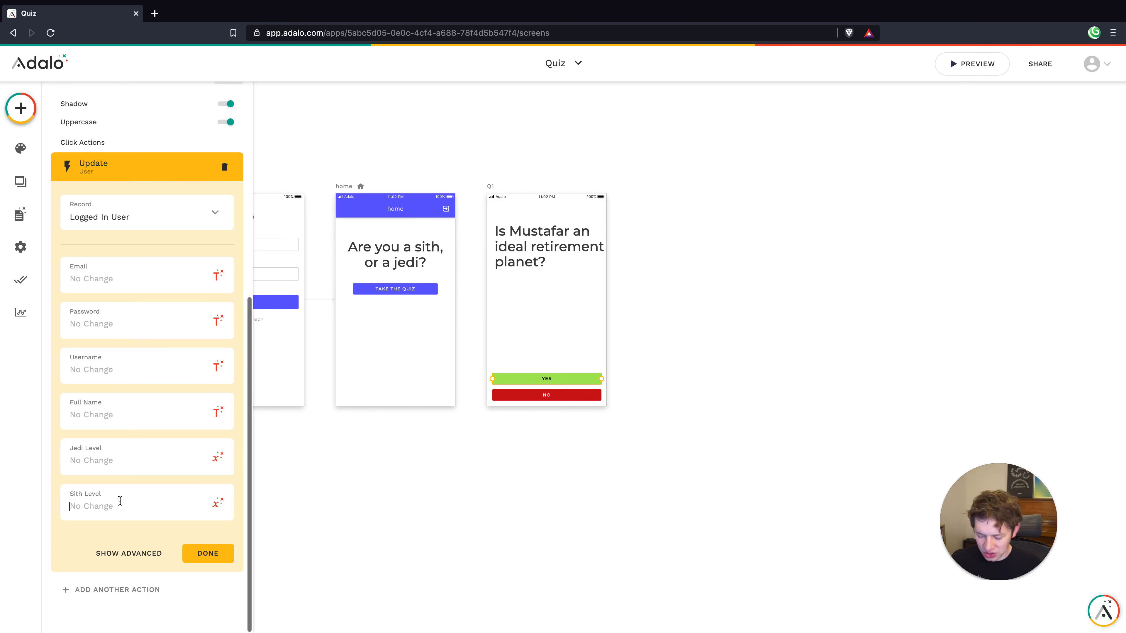
text(1)
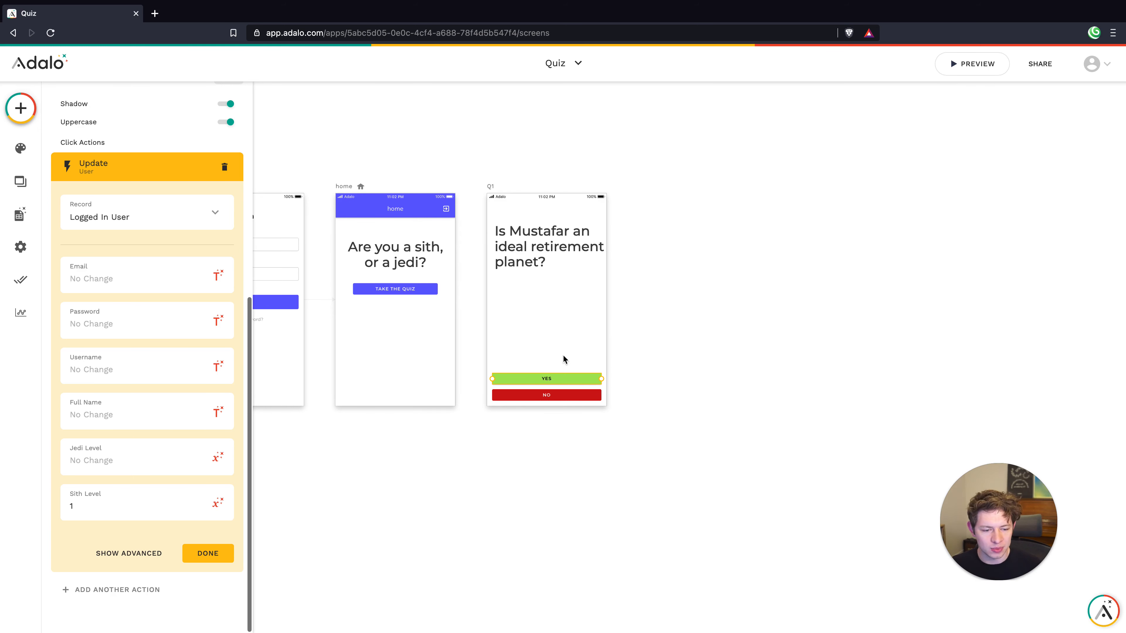
click(96, 505)
key(BackSpace)
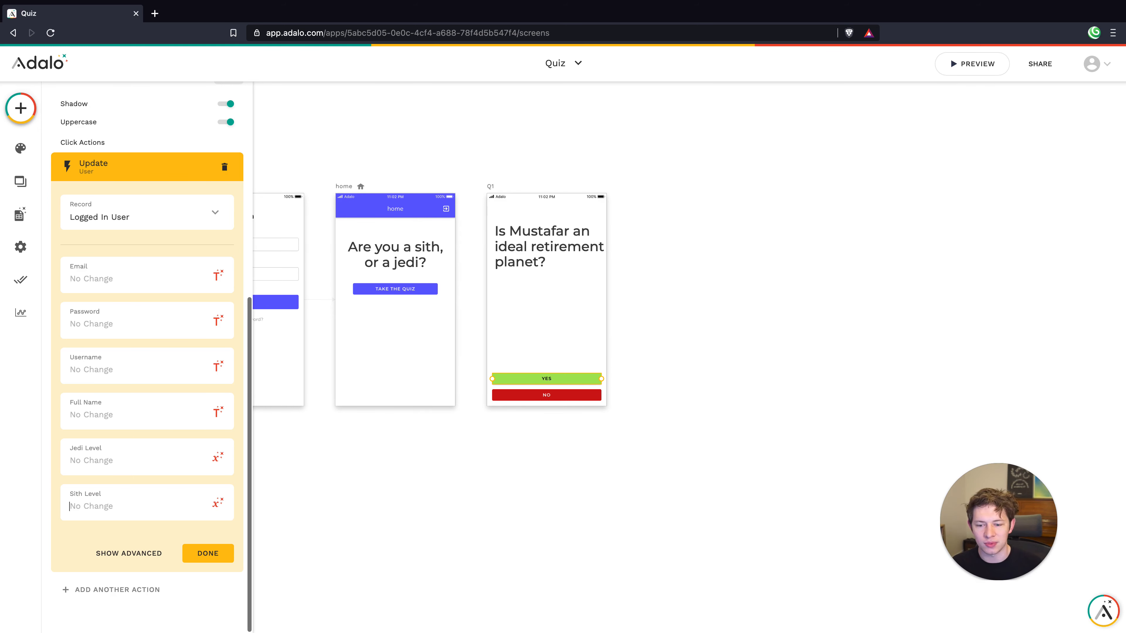
Set Sith Level to the Magic Text value User sith level +1
click(217, 503)
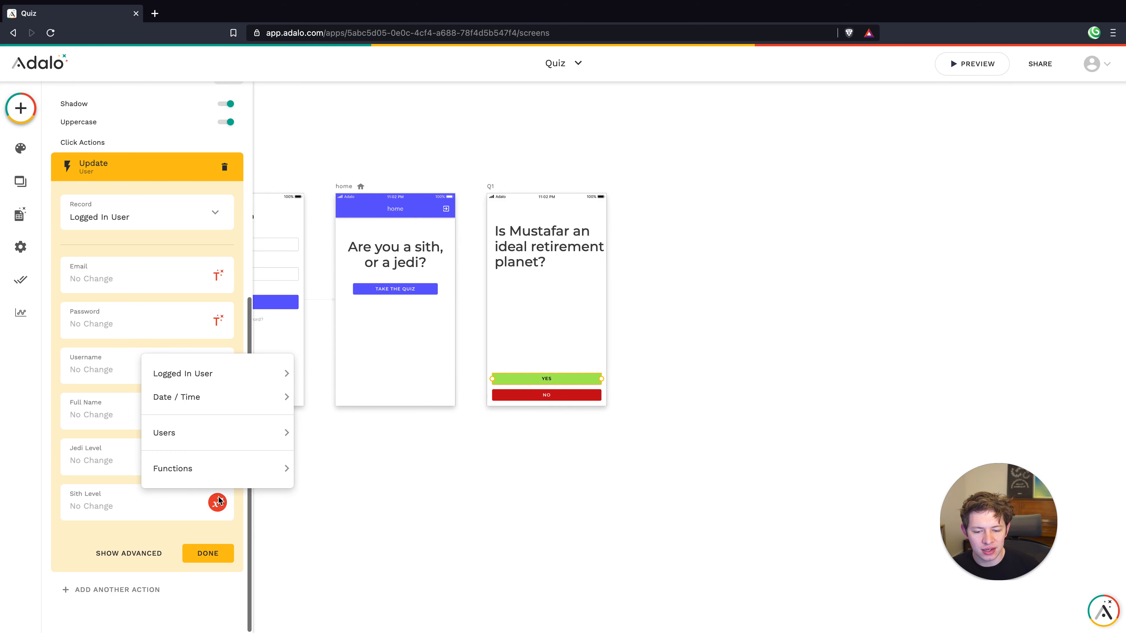
mouse_move(207, 434)
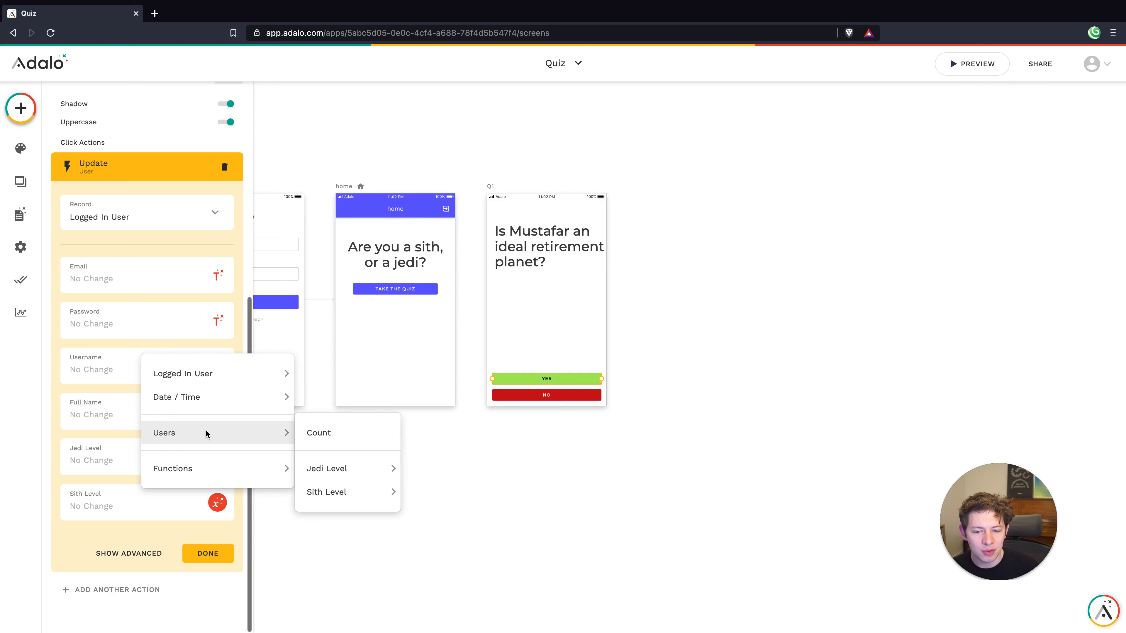
mouse_move(204, 374)
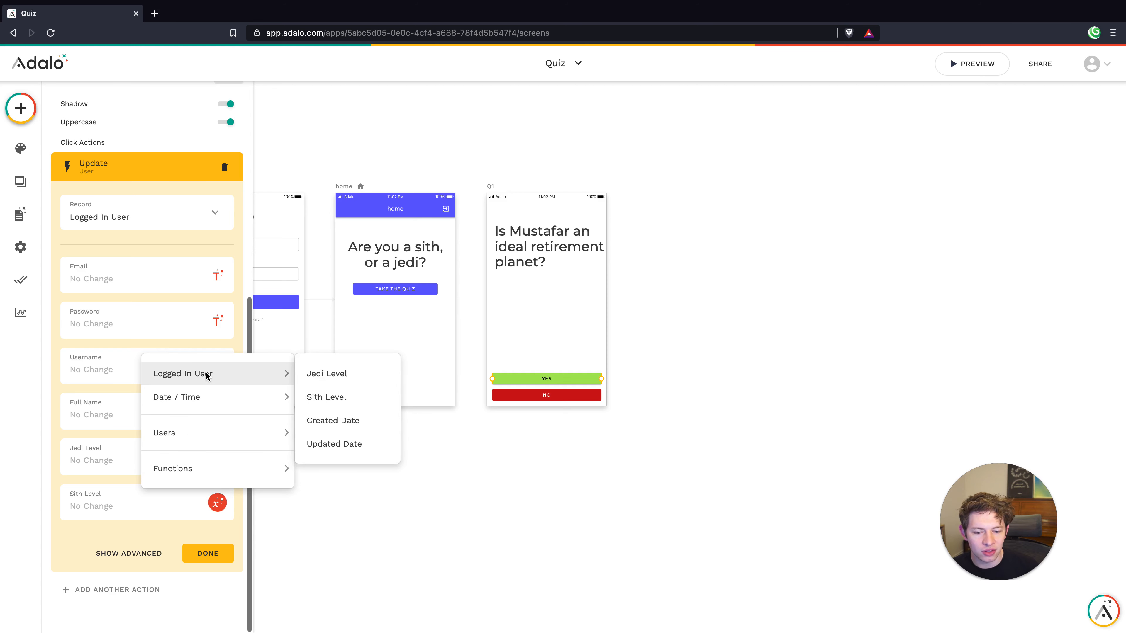
click(323, 399)
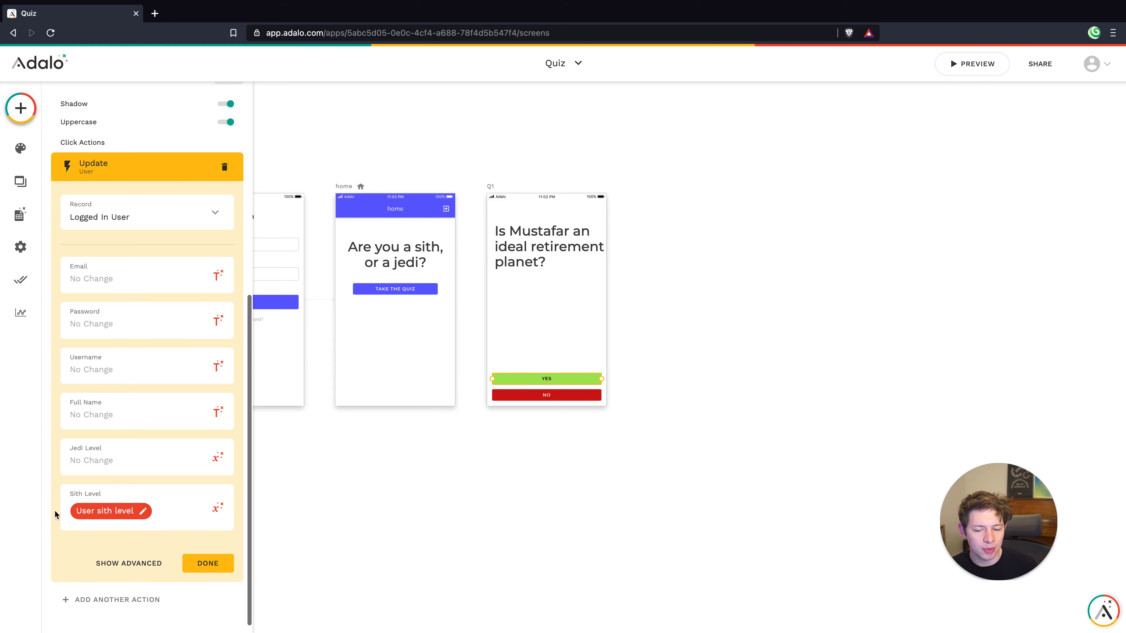
click(98, 515)
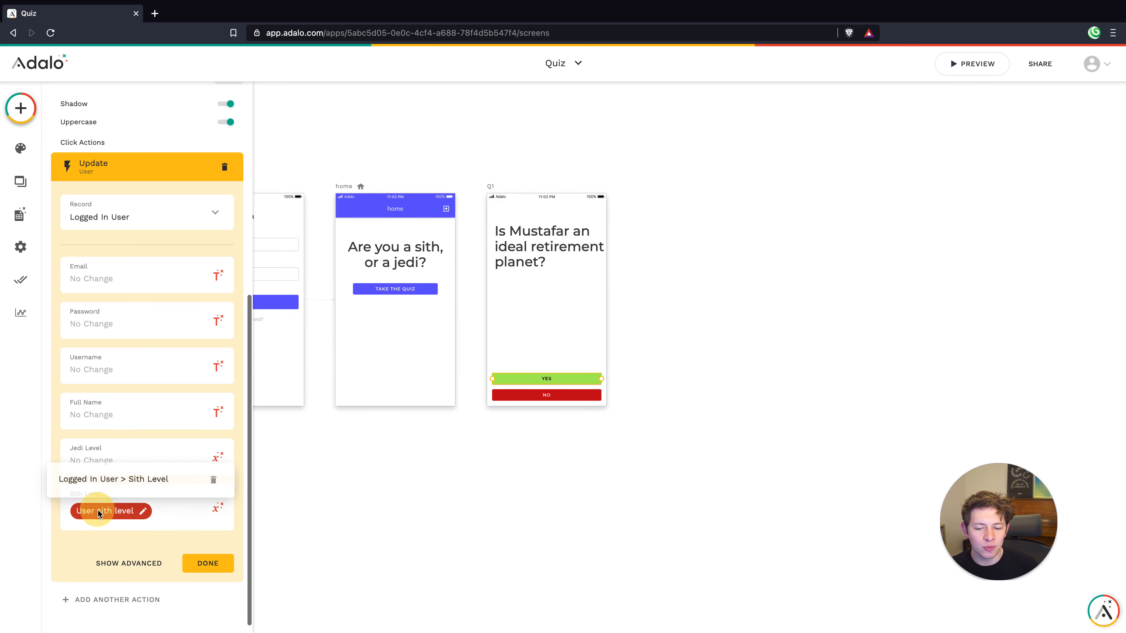
click(144, 512)
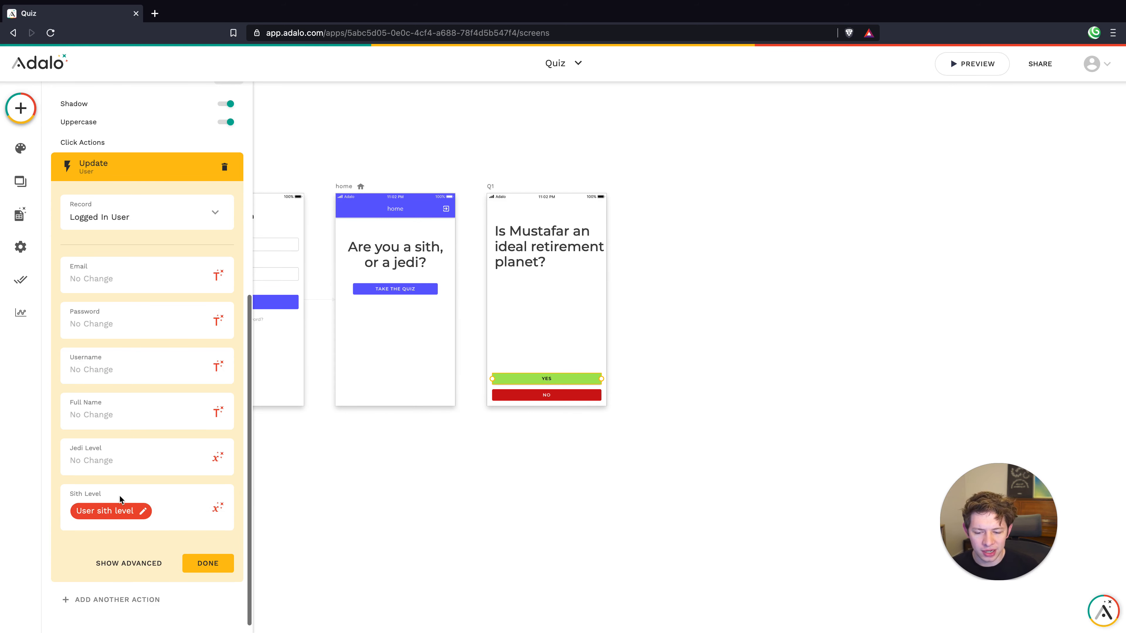
click(116, 510)
click(175, 506)
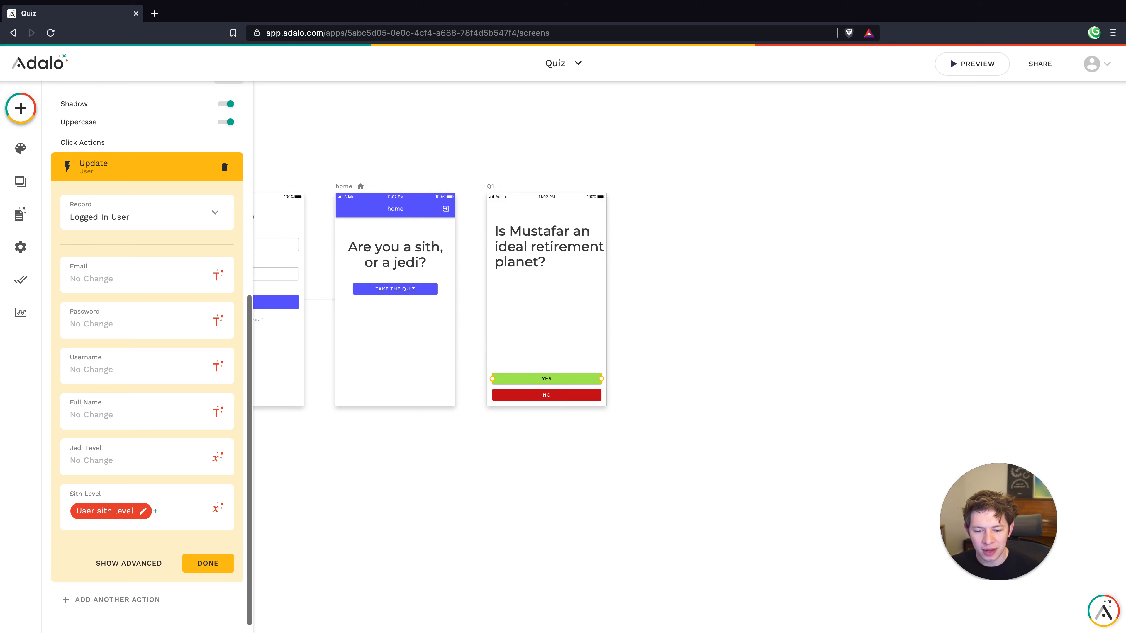
click(155, 512)
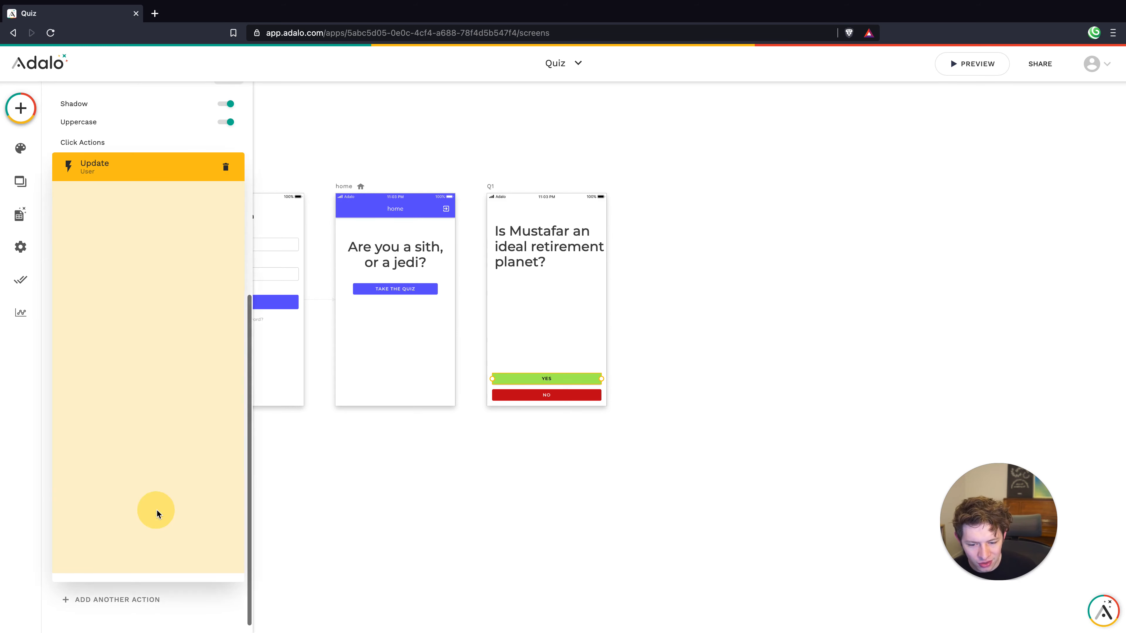
click(164, 510)
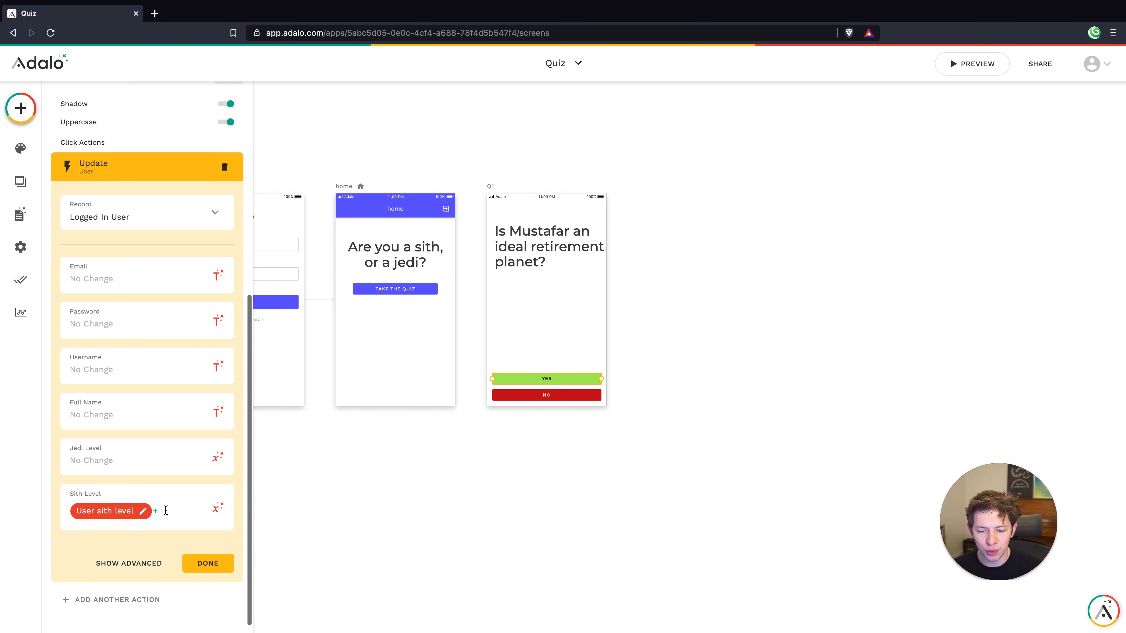
text(+1)
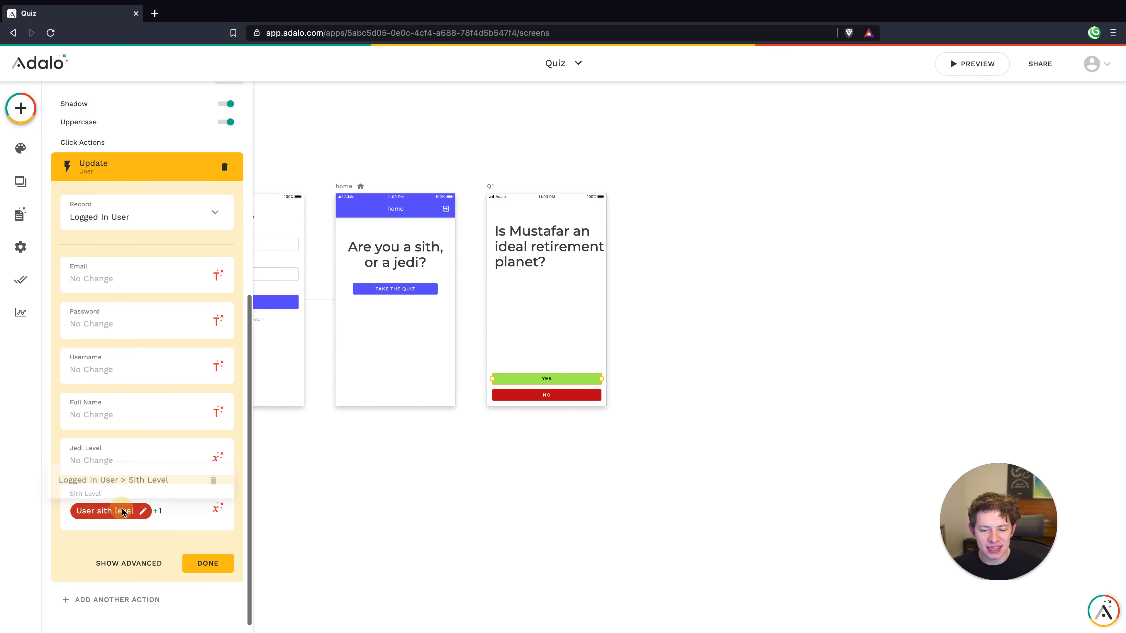
click(171, 512)
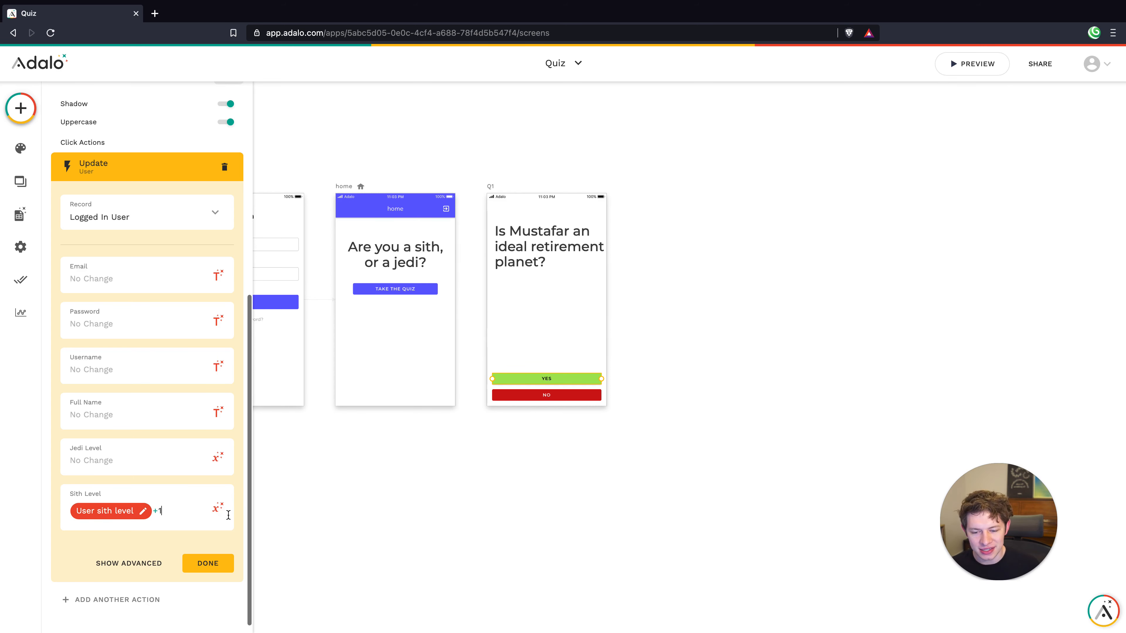
Set Jedi Level to User jedi level +0 and finish the action
click(130, 457)
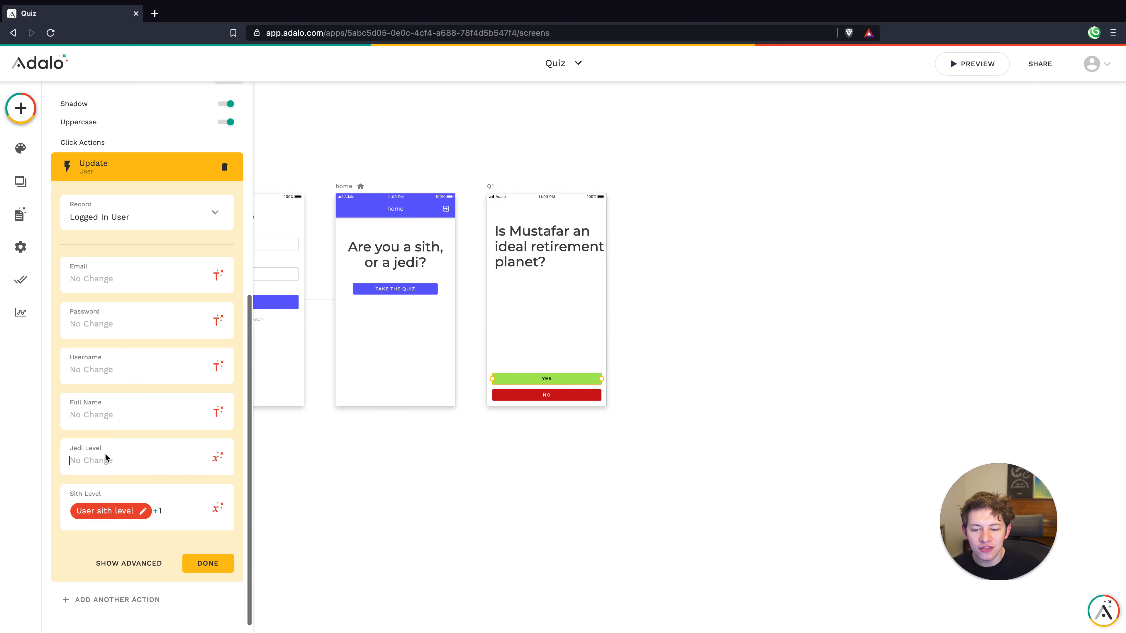
click(217, 457)
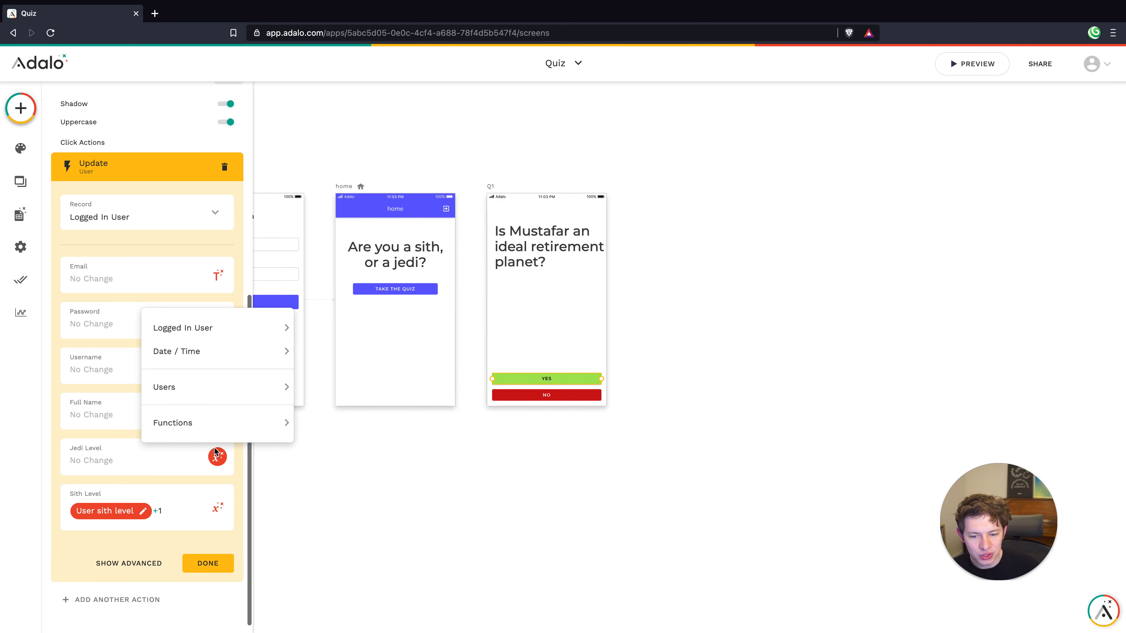
mouse_move(213, 327)
click(327, 328)
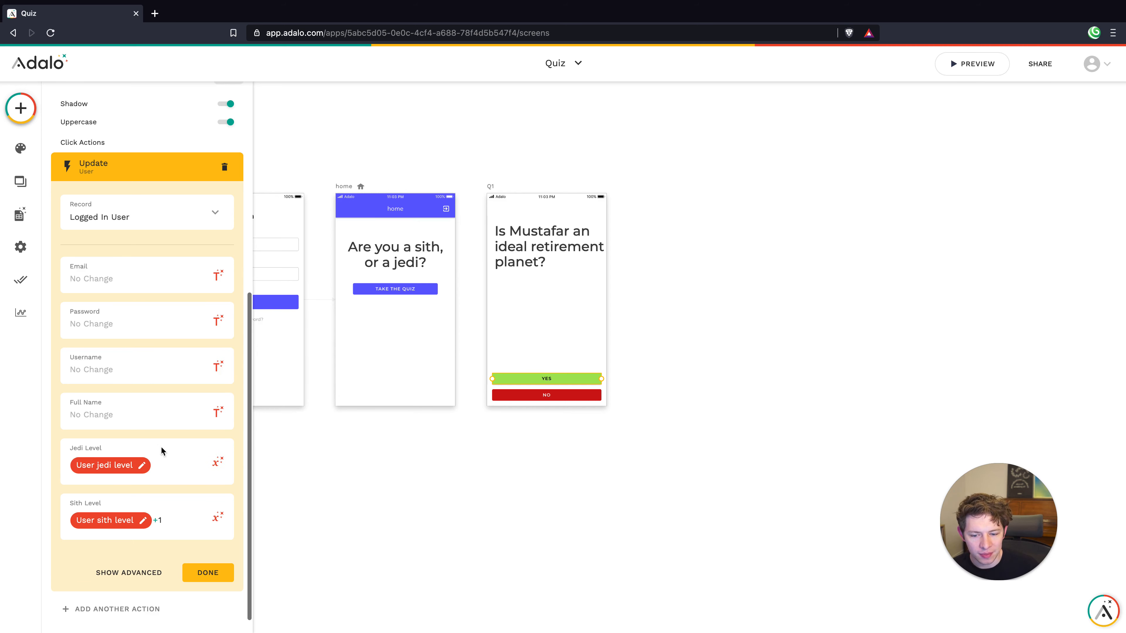
text(+)
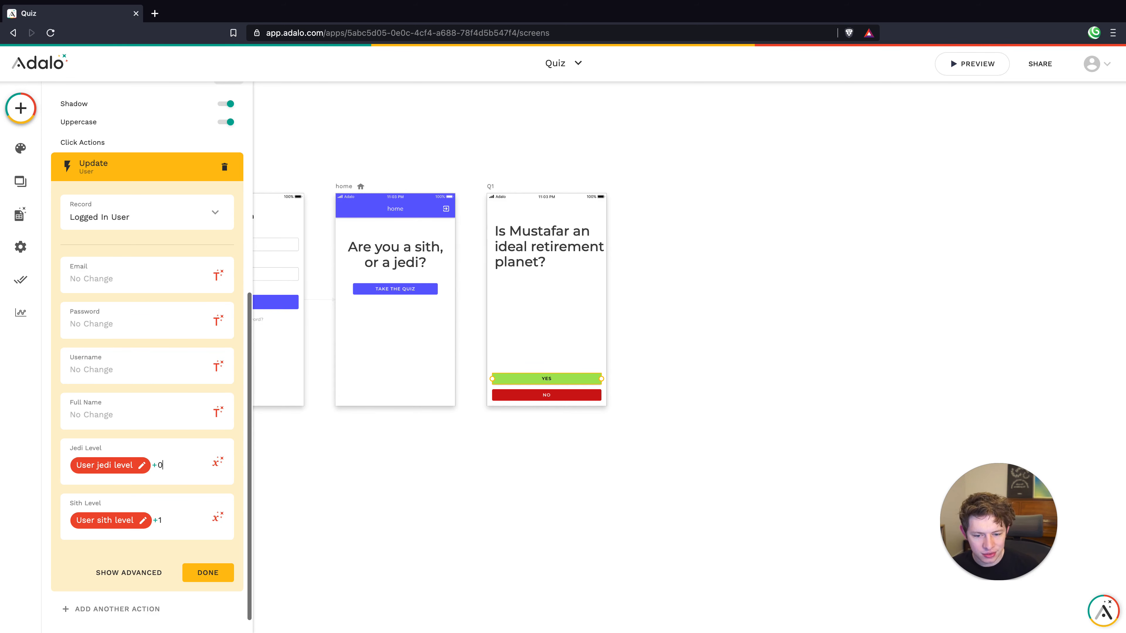
text(0)
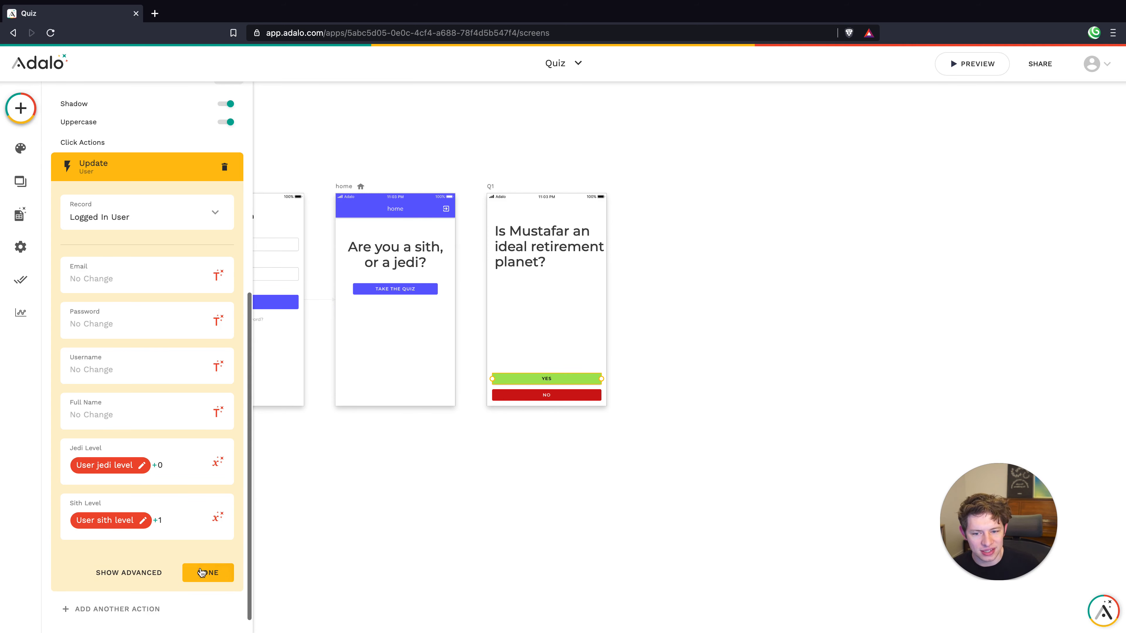
click(209, 574)
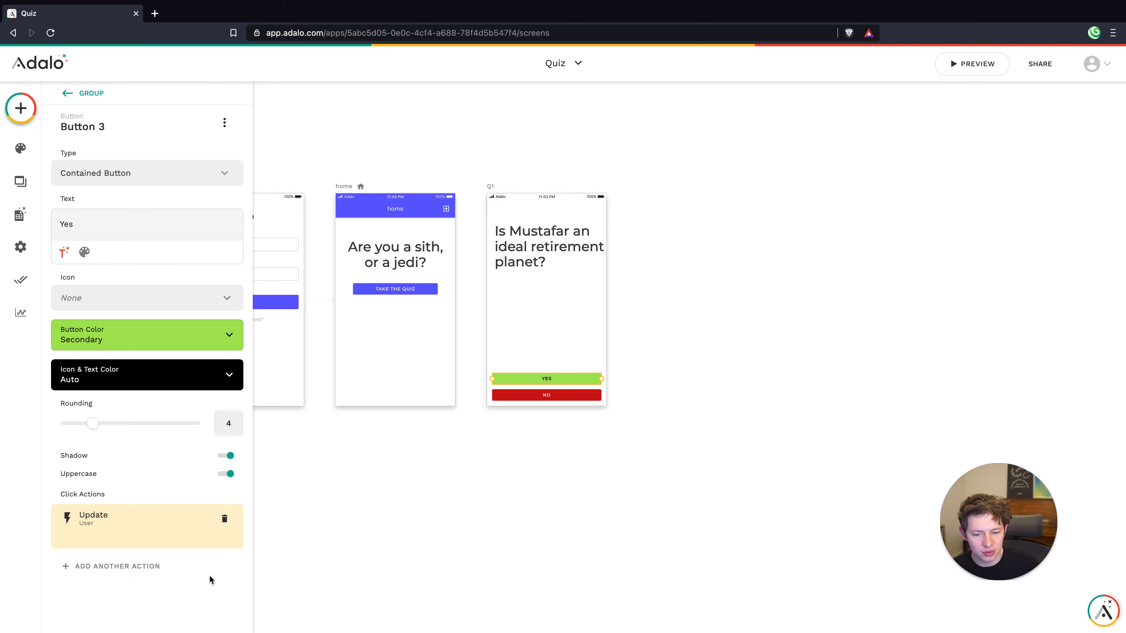
Duplicate the Q1 screen to its right
click(461, 472)
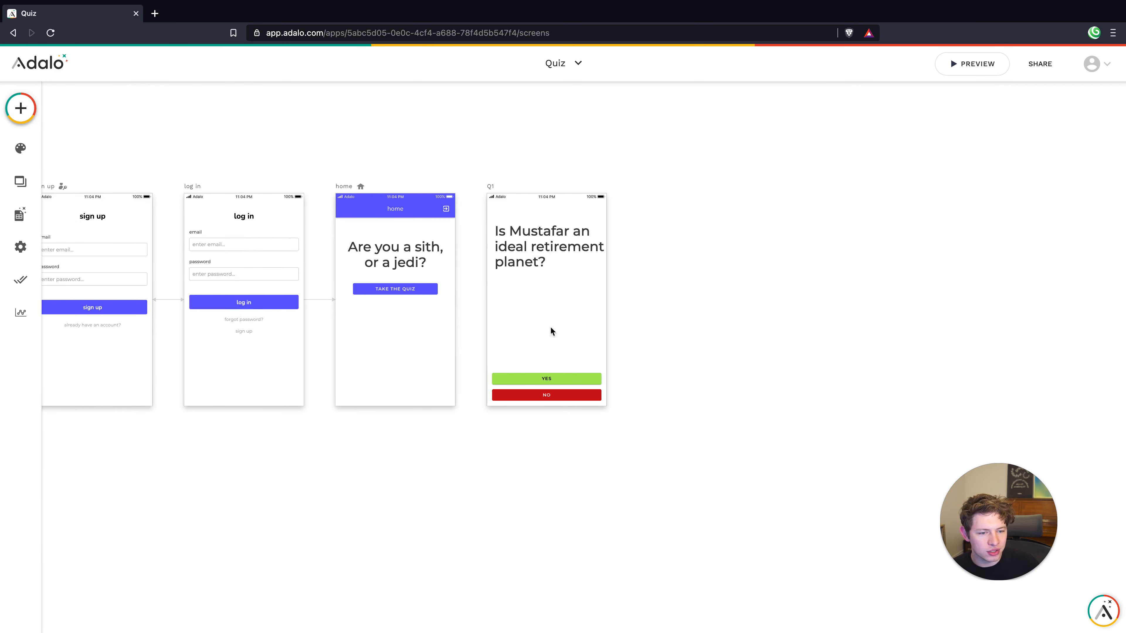
click(399, 289)
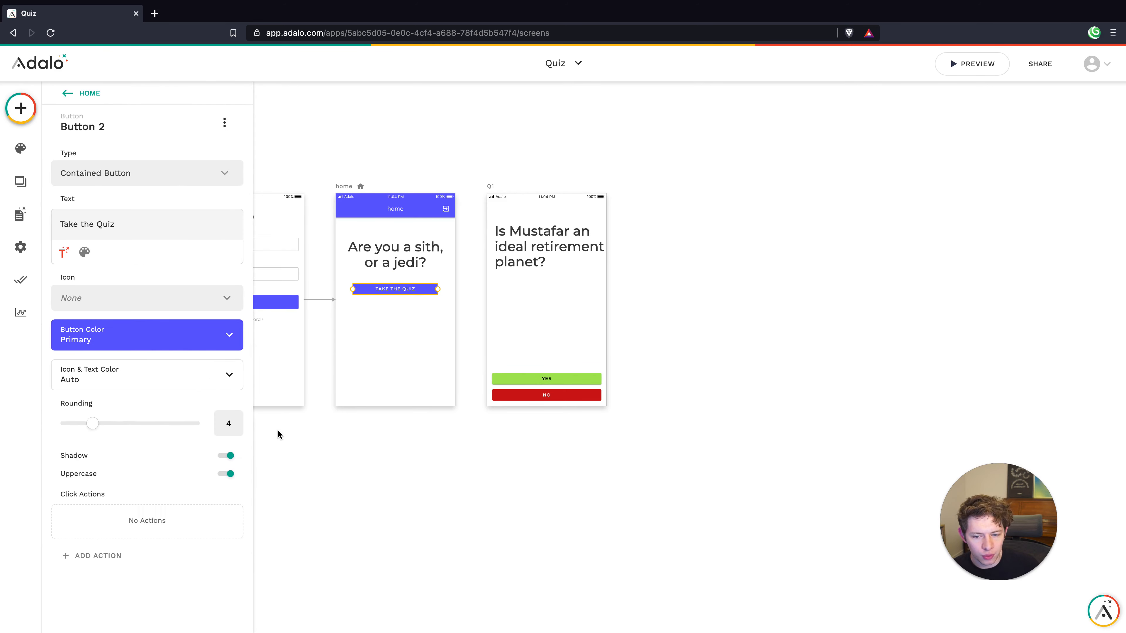
click(312, 415)
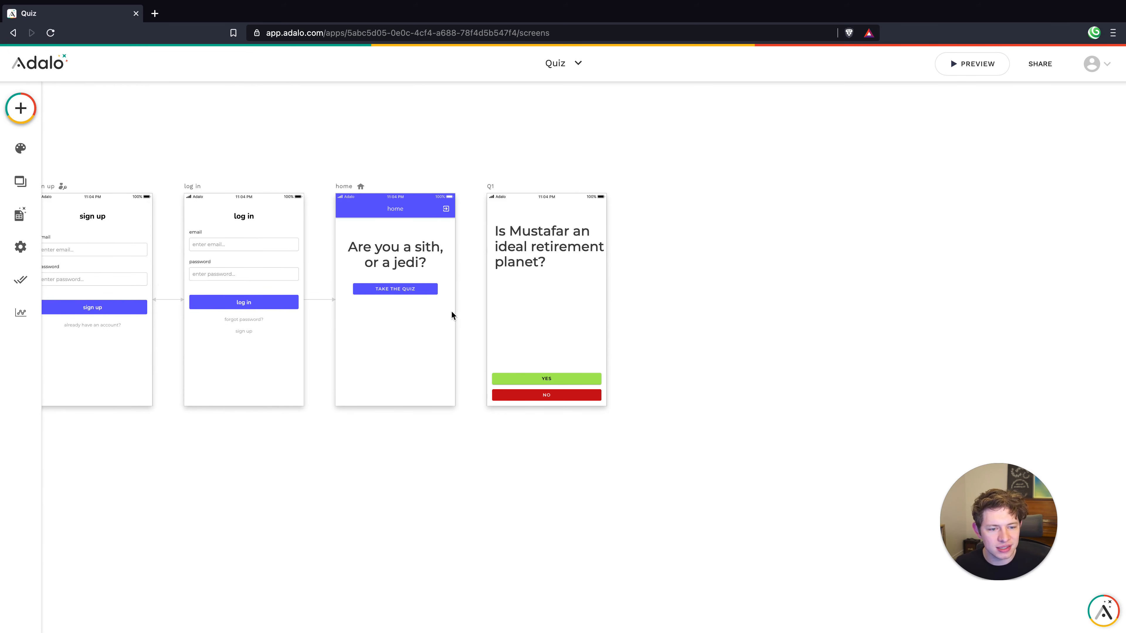
scroll(452, 314, right, 5)
click(315, 211)
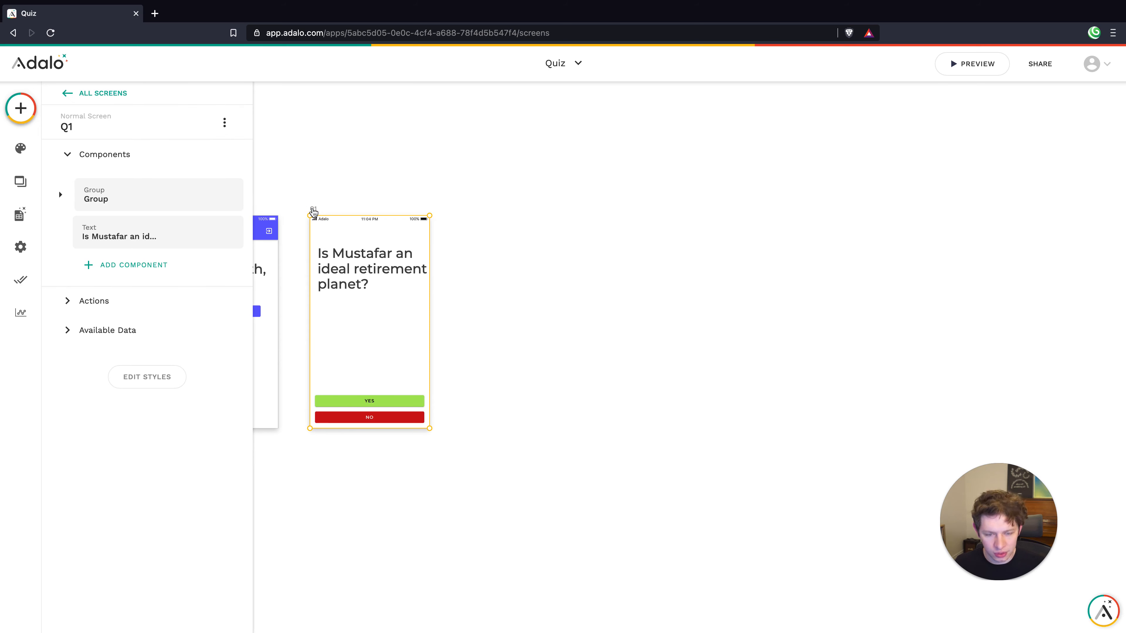
drag(313, 210, 605, 213)
Rename the two copied screens Q2 and Q3
click(554, 219)
click(94, 128)
click(85, 175)
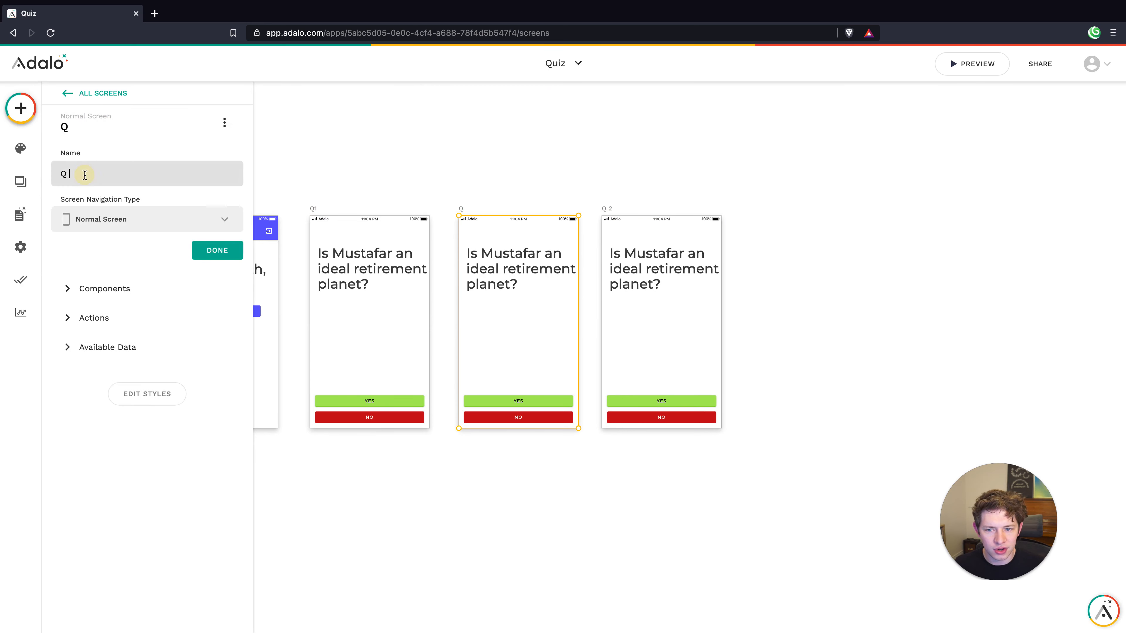
text(2)
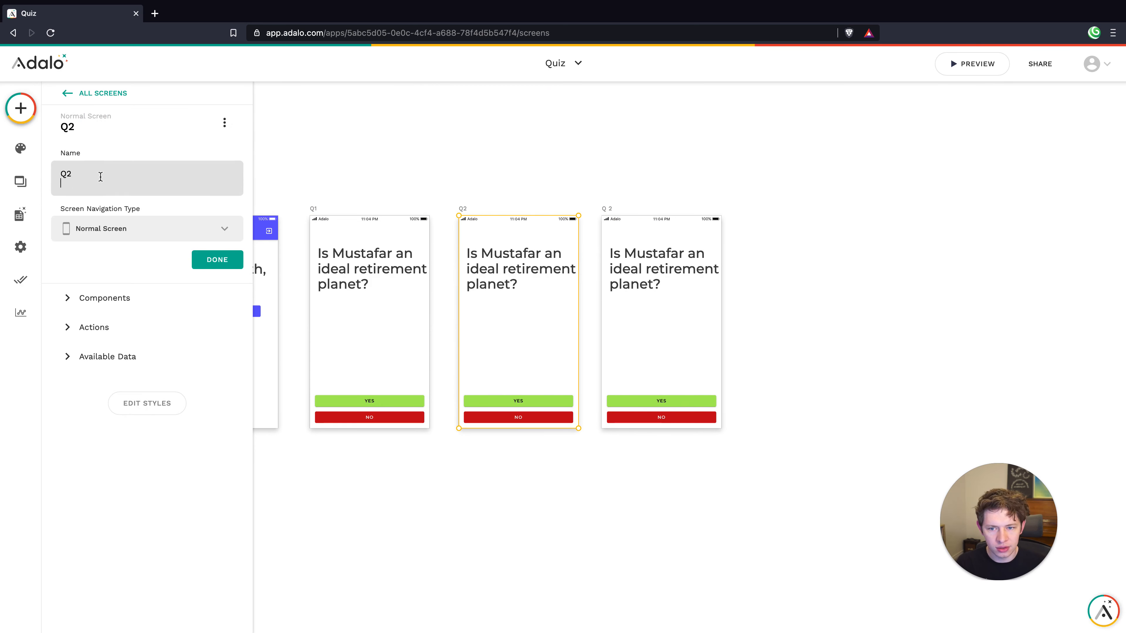
click(218, 250)
click(609, 225)
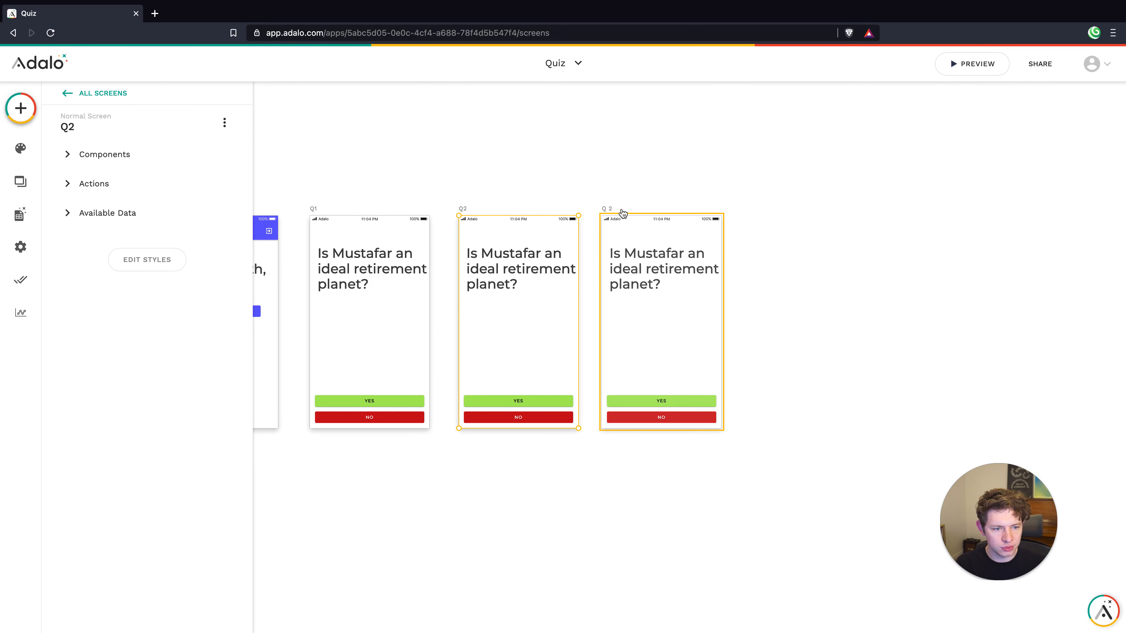
click(118, 126)
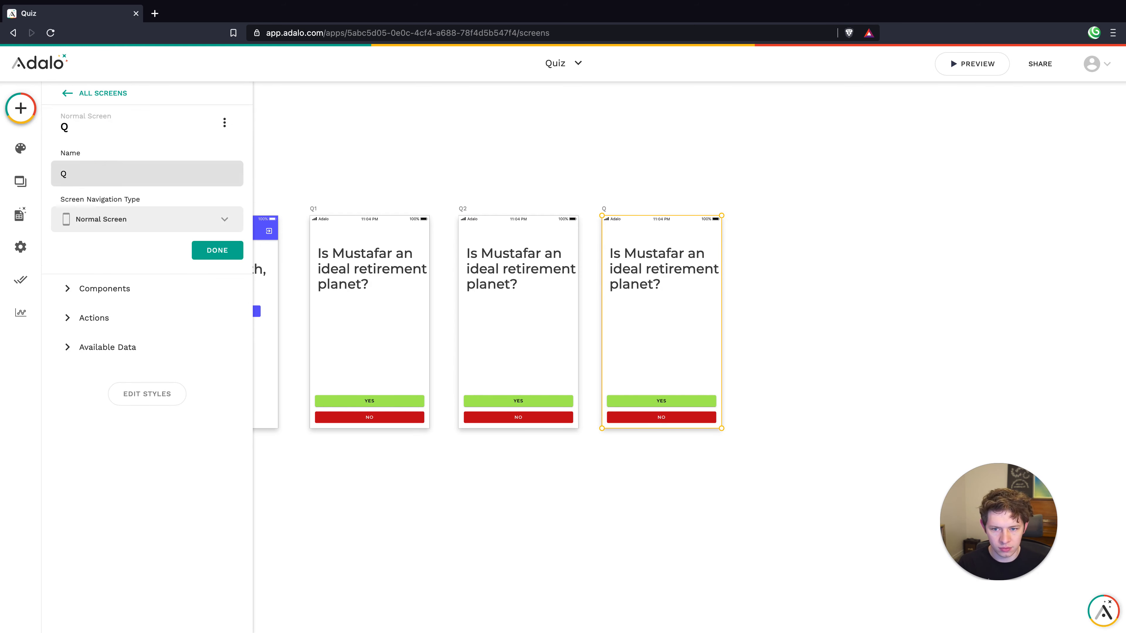
text(3)
click(215, 251)
click(596, 166)
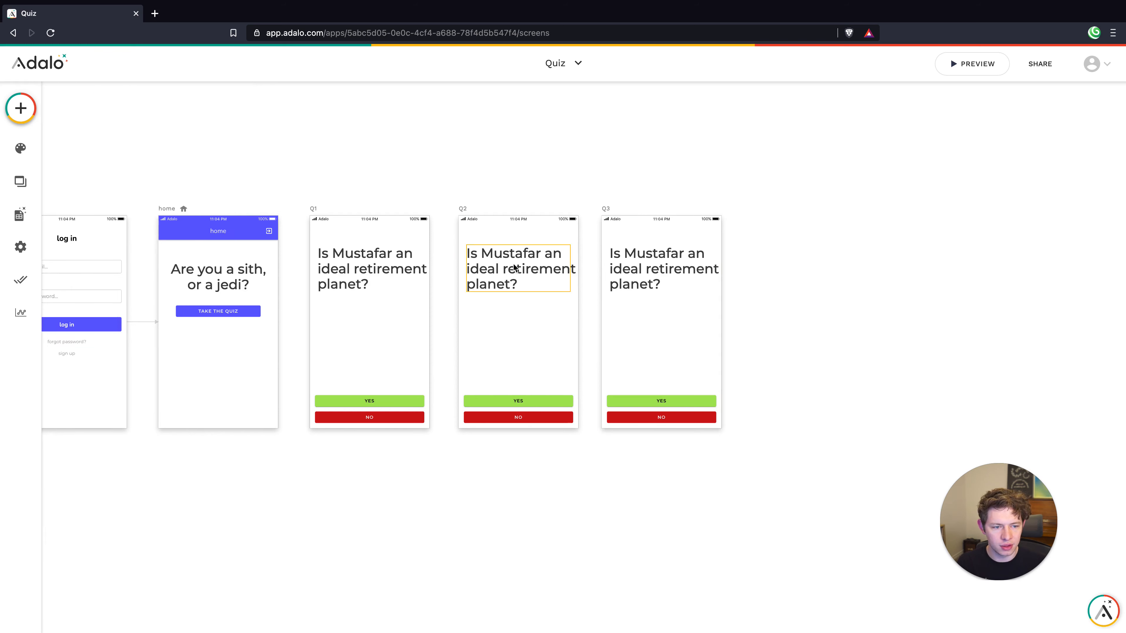
click(500, 269)
Change the Q2 question text to 'Would you save the younglings?'
click(504, 355)
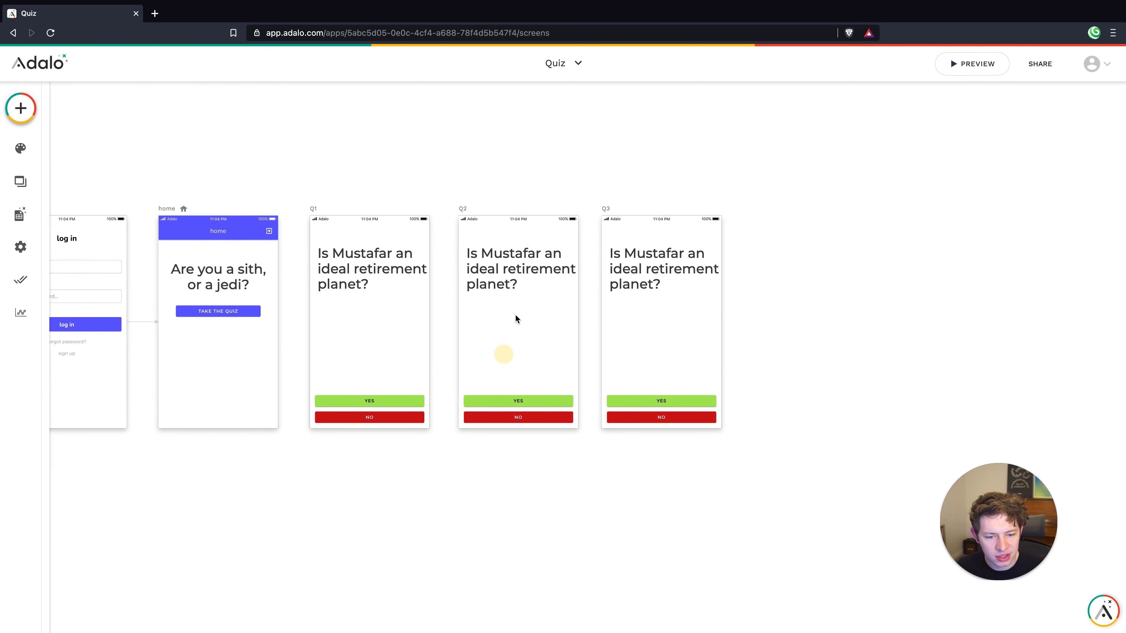
click(513, 274)
click(512, 271)
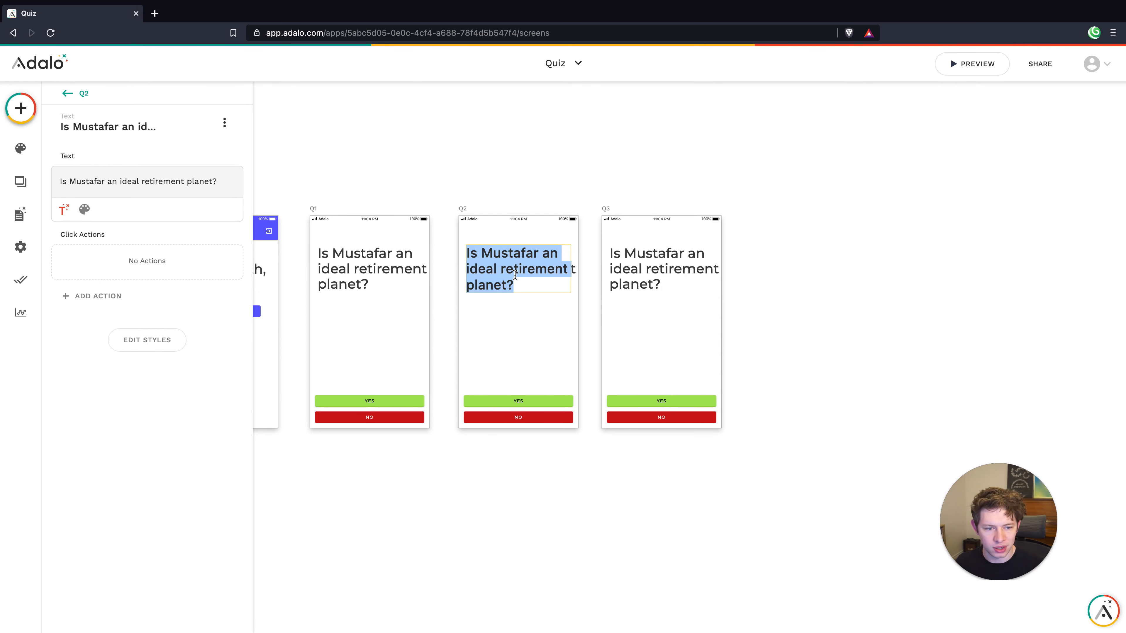
text(Would you save the younglings?)
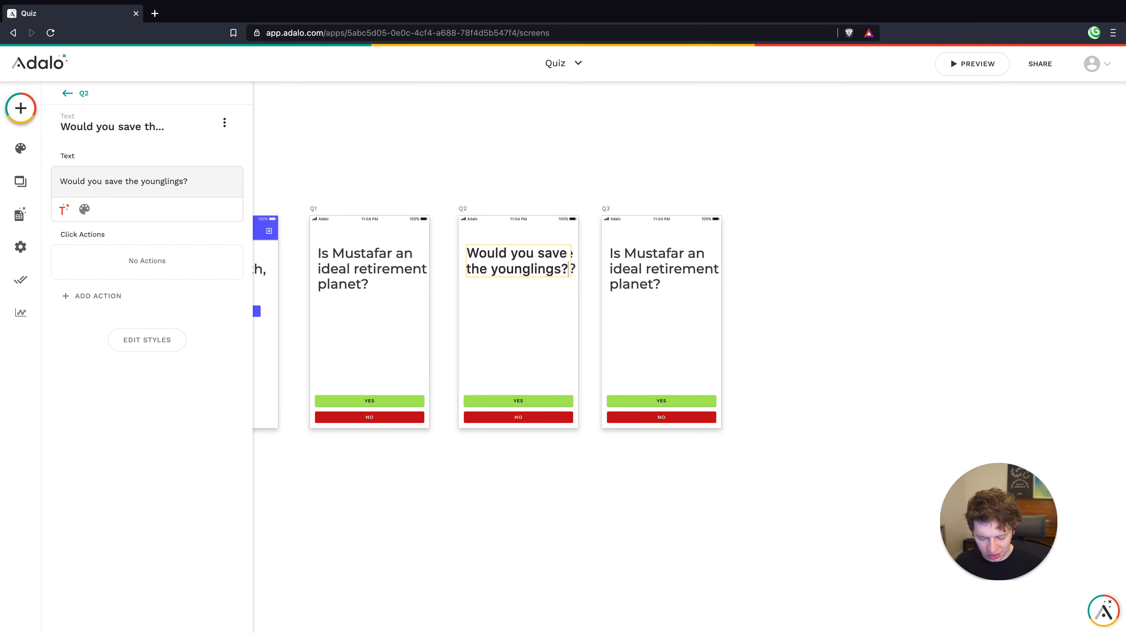
click(515, 309)
click(543, 357)
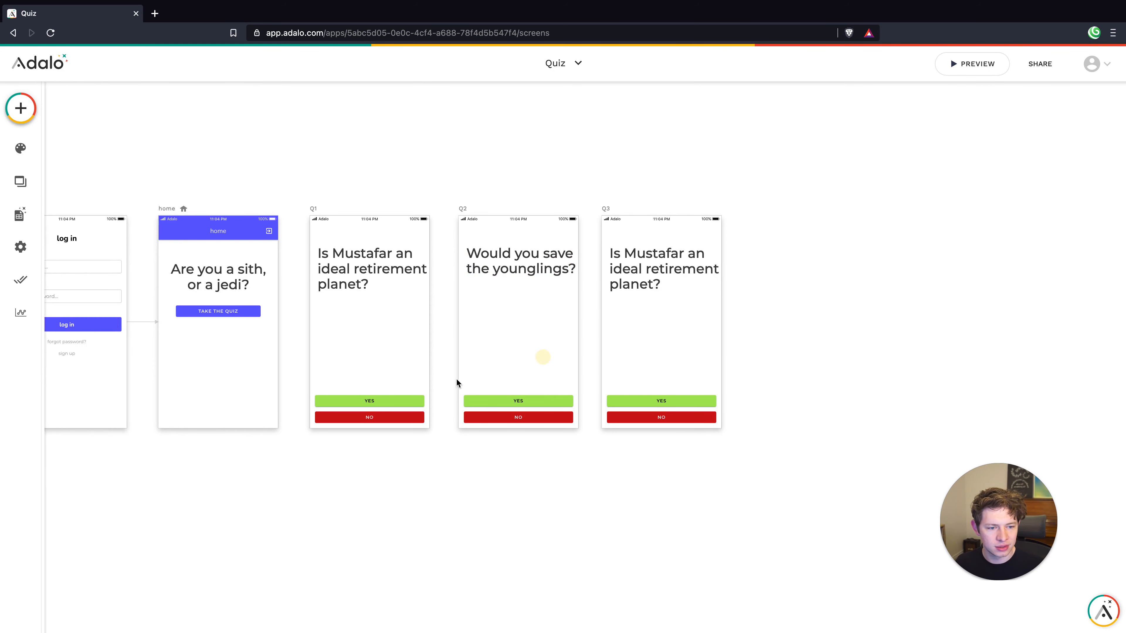
Change the Q3 question text to 'Do you like sand?'
click(649, 260)
double_click(648, 266)
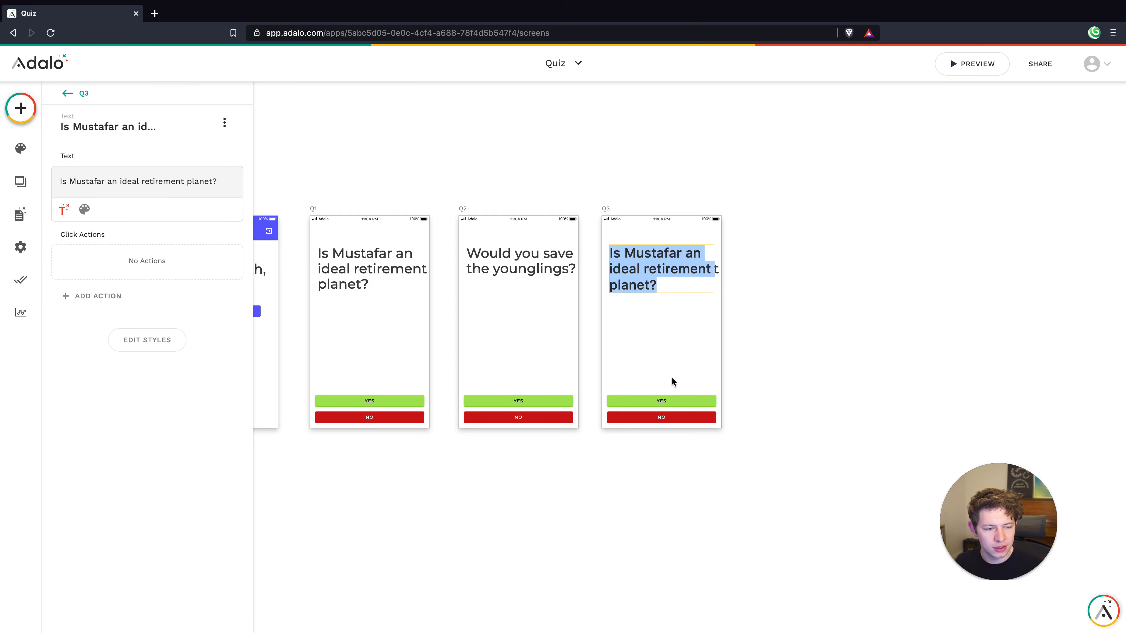
text(D)
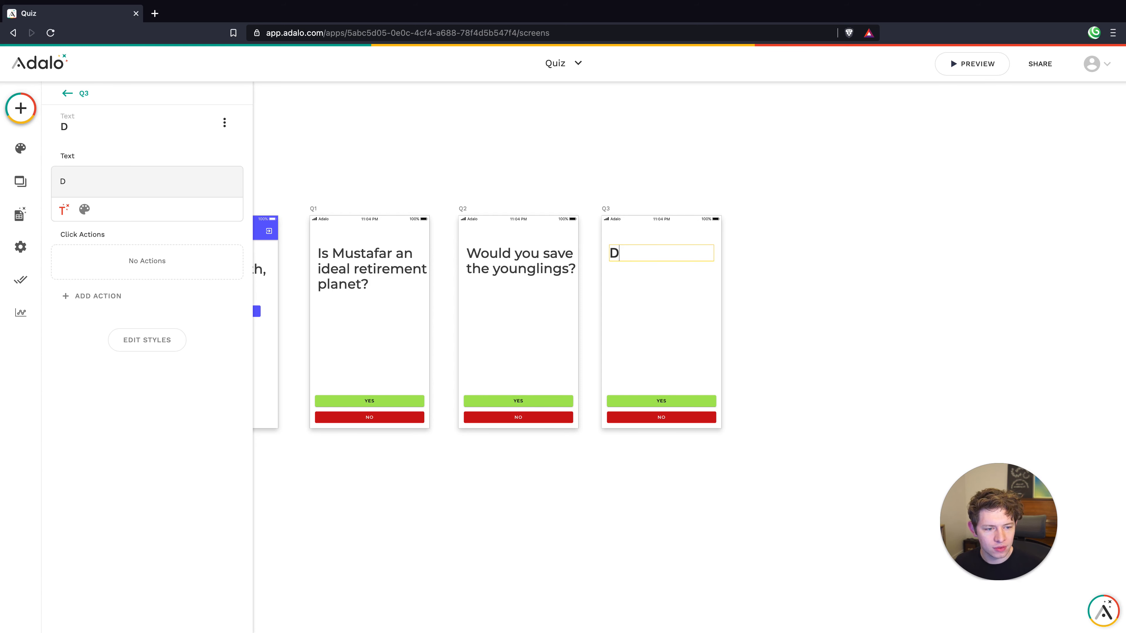
text(o you like san)
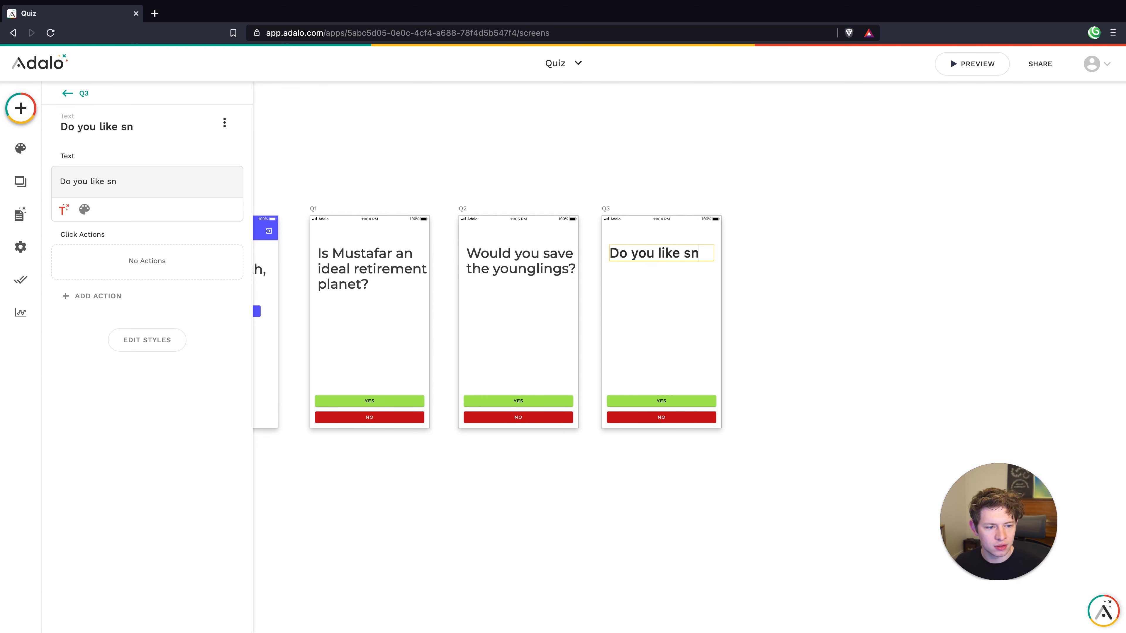
key(BackSpace)
text(and?)
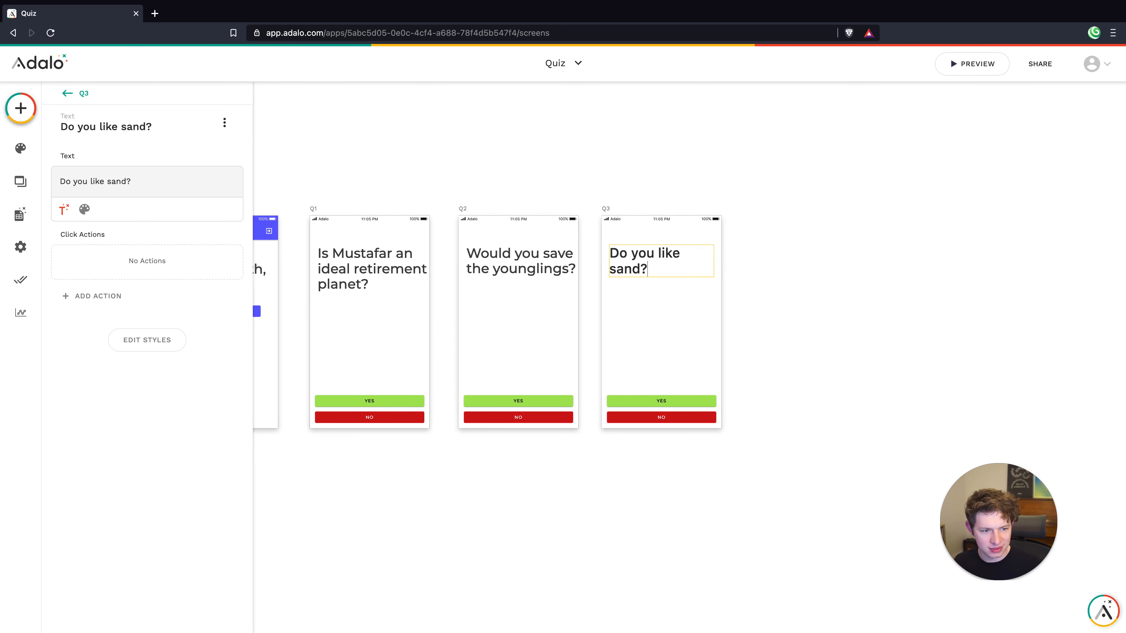
click(647, 352)
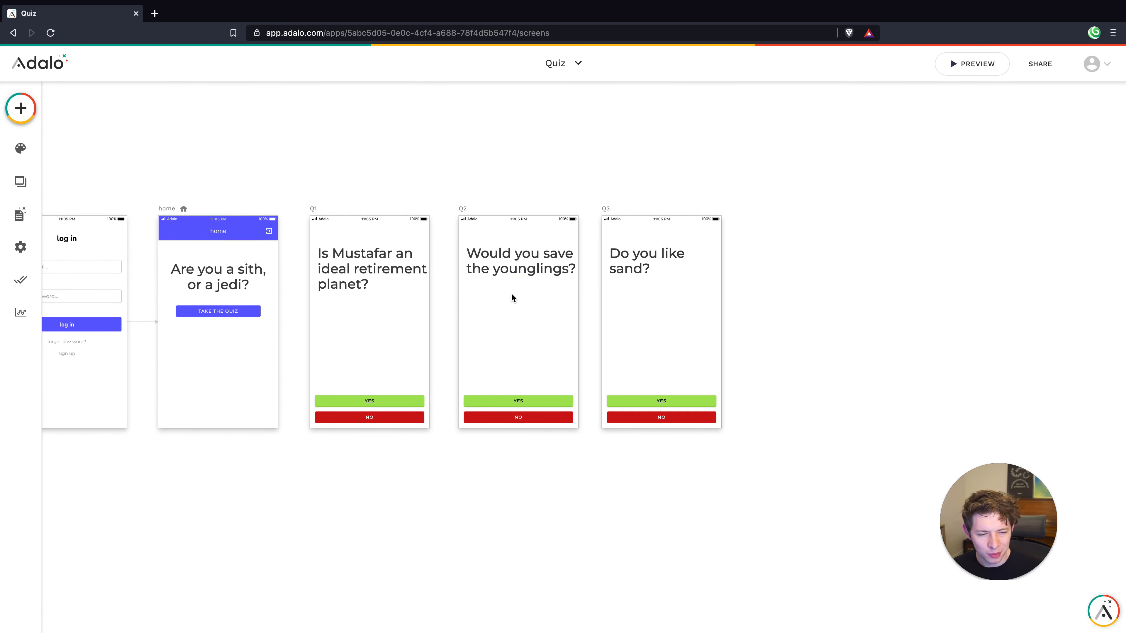
Delete the Yes/No button groups from the Q2 and Q3 screens
click(508, 401)
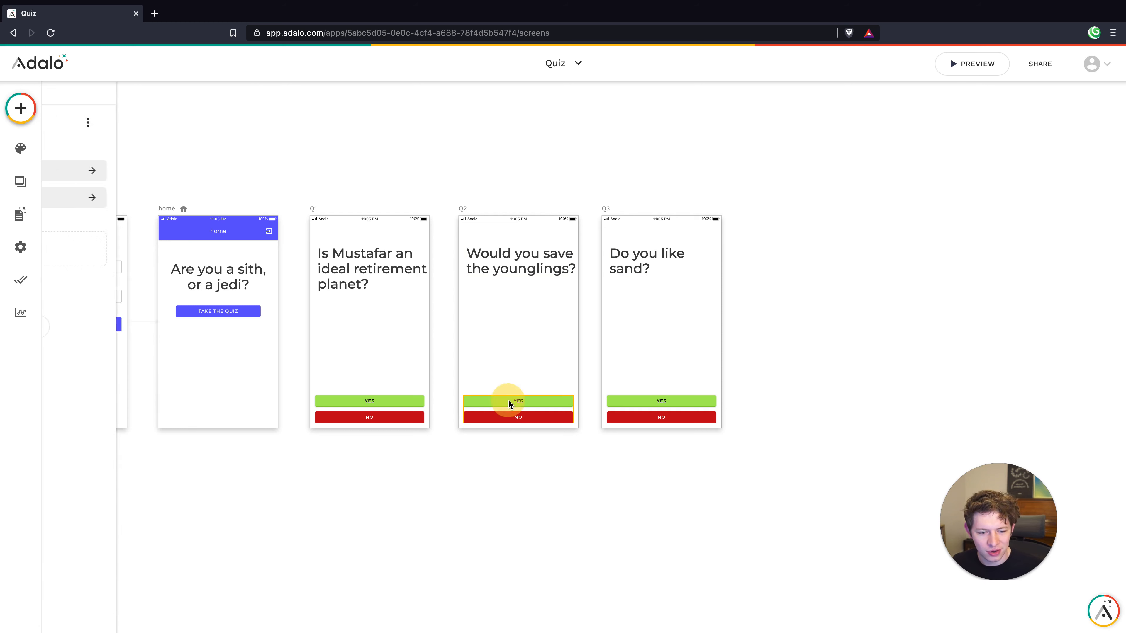
click(506, 401)
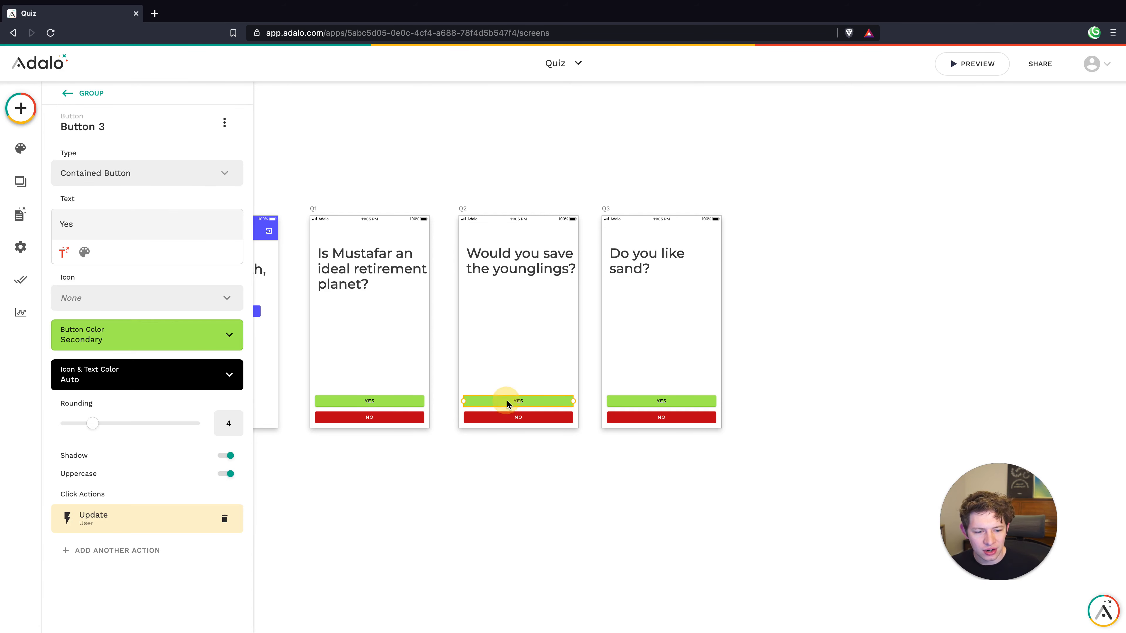
click(394, 417)
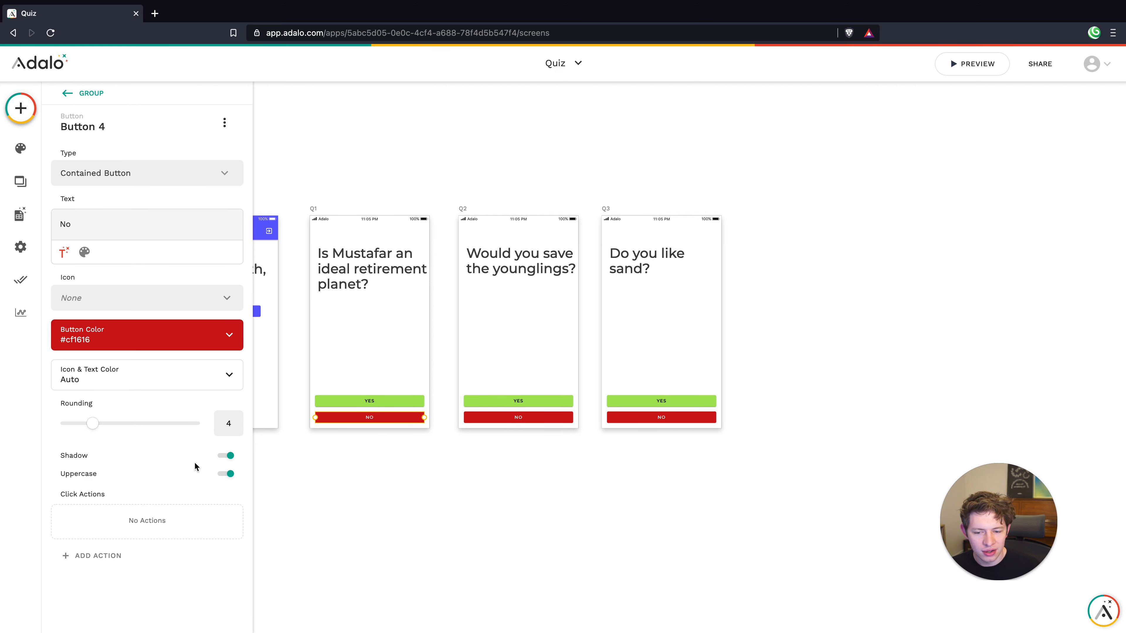
click(520, 357)
click(484, 402)
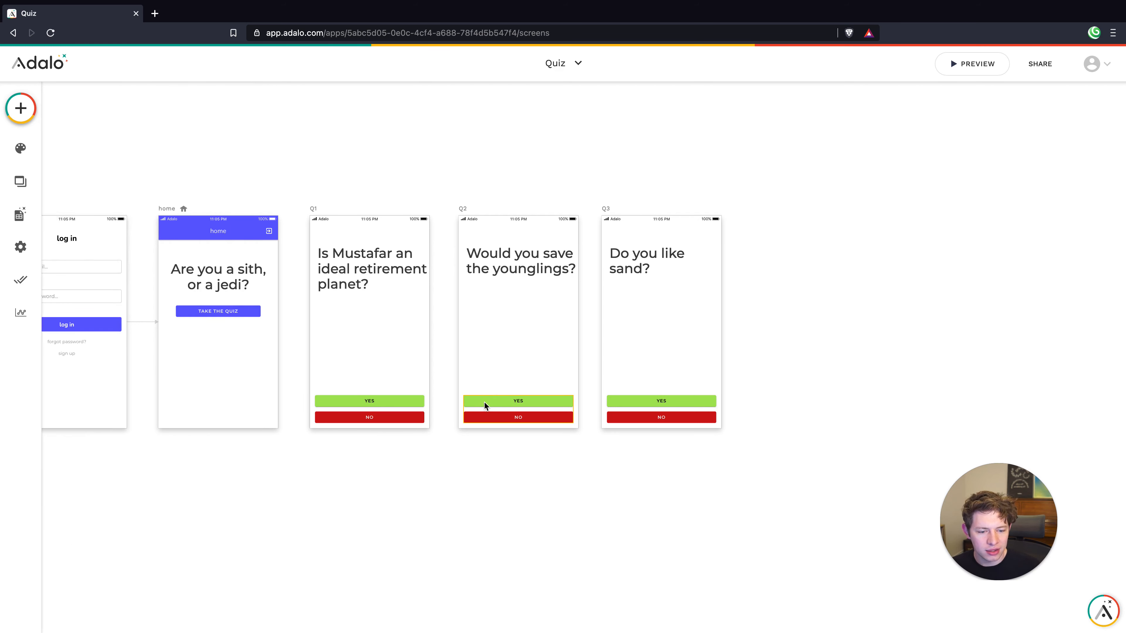
key(Delete)
click(643, 400)
key(Delete)
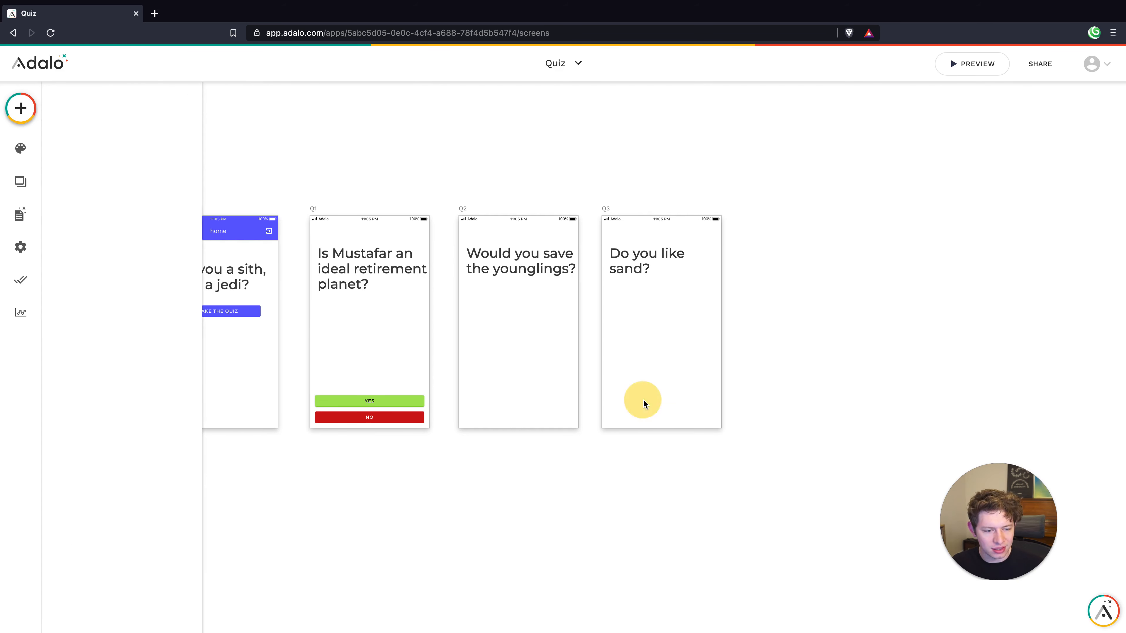
click(369, 401)
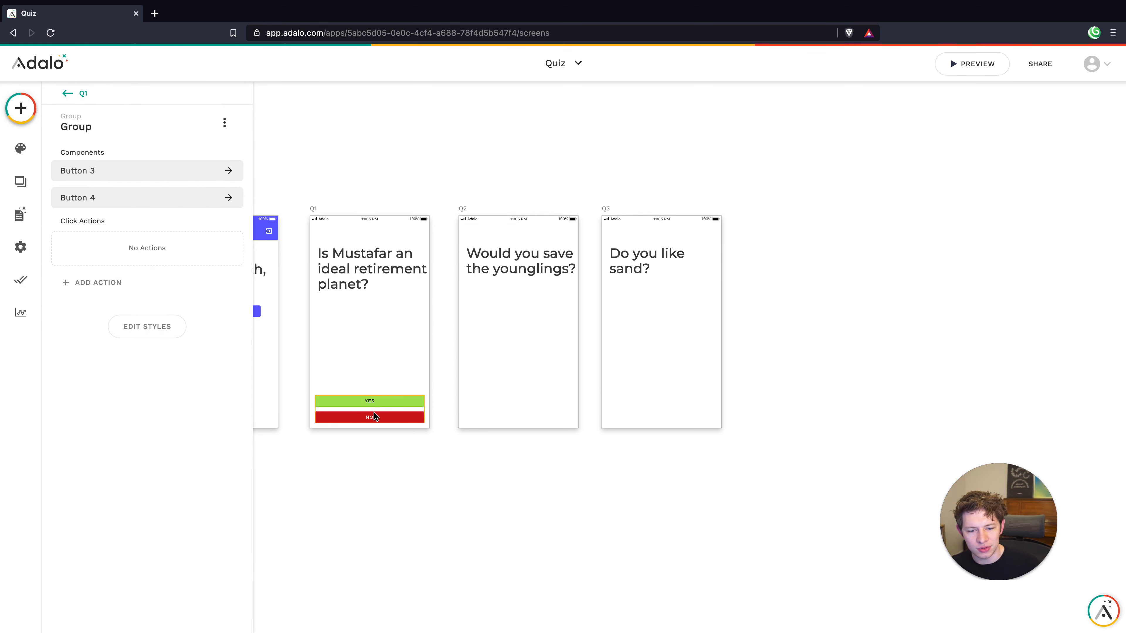
Add an Update Logged In User action to Q1's NO button
click(374, 413)
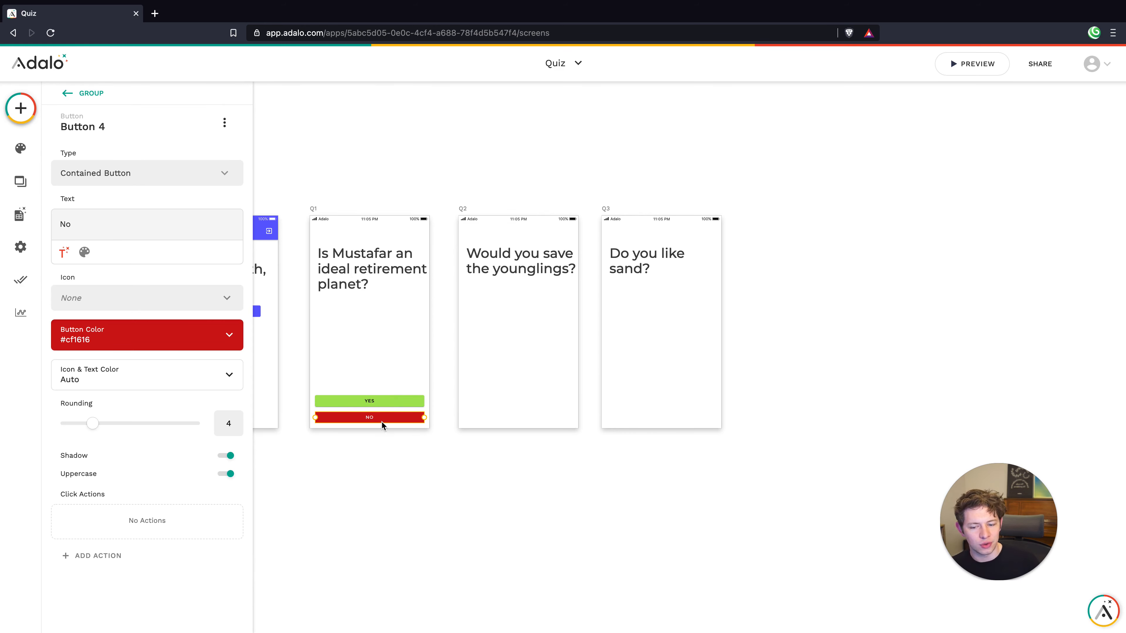
click(365, 403)
click(363, 421)
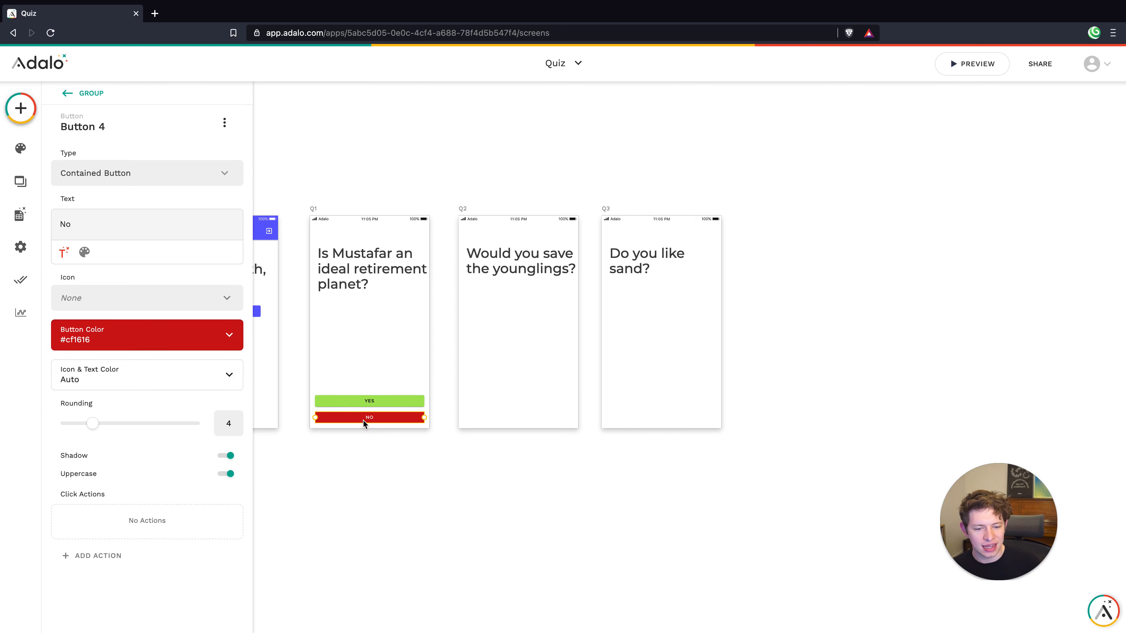
click(112, 556)
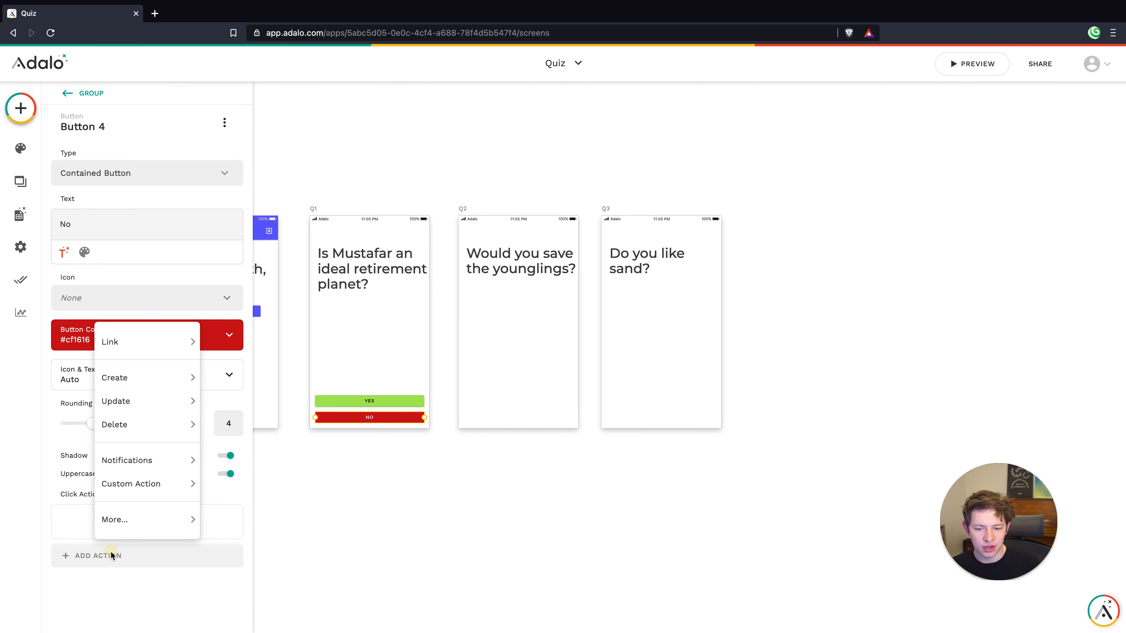
mouse_move(120, 401)
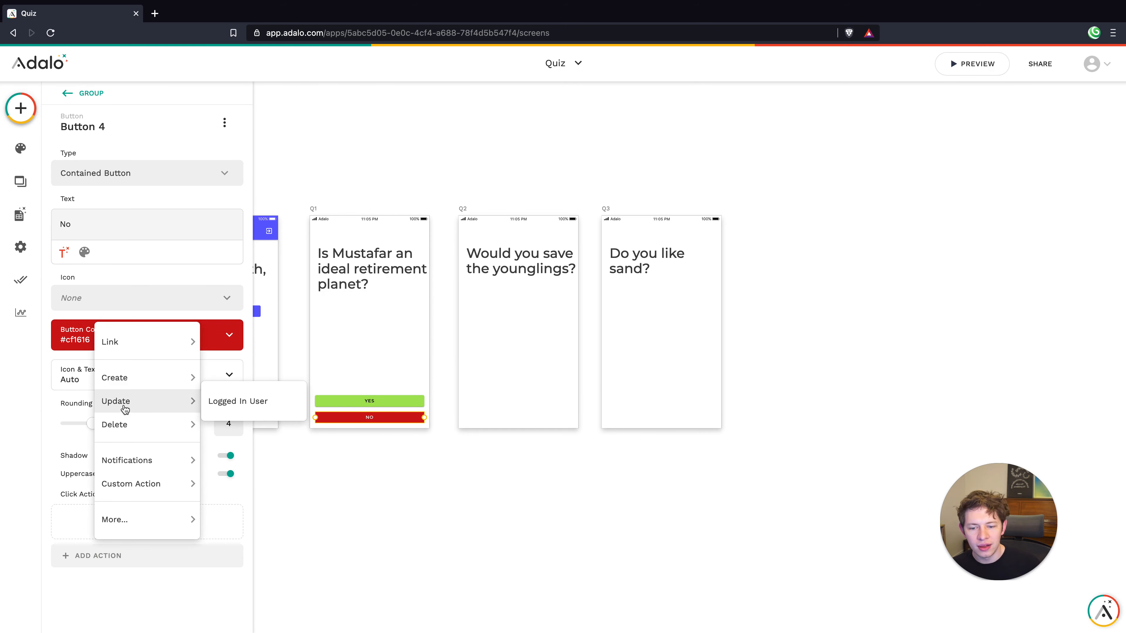
click(238, 402)
scroll(105, 428, down, 8)
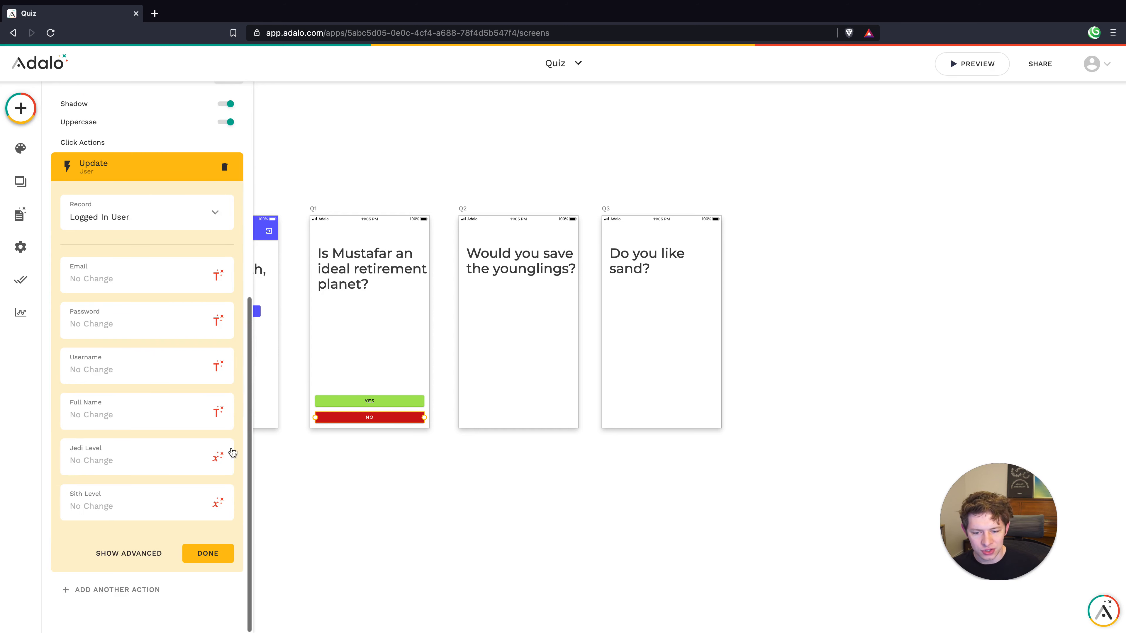
Set Jedi Level to User jedi level +1 and Sith Level to User sith level +0
click(217, 457)
mouse_move(197, 331)
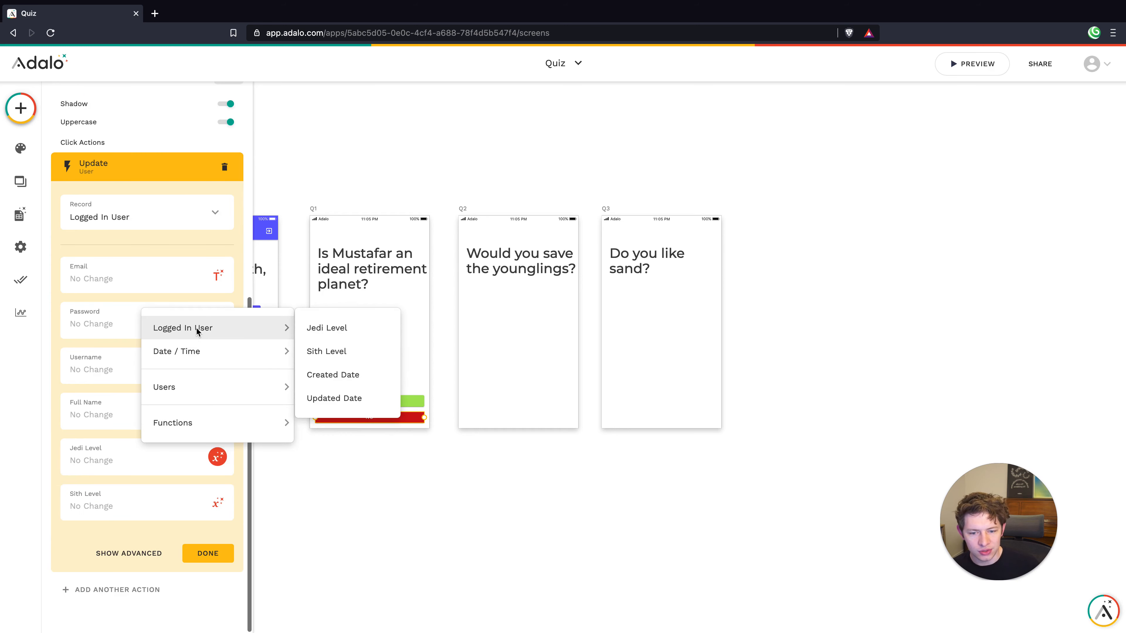
click(317, 327)
click(161, 464)
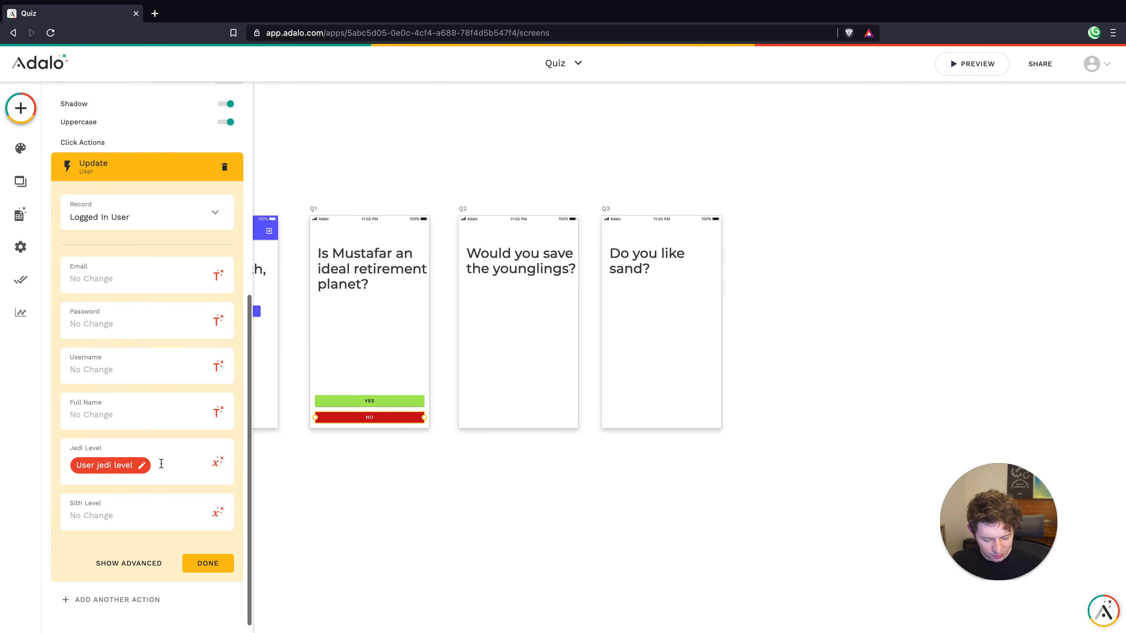
click(168, 513)
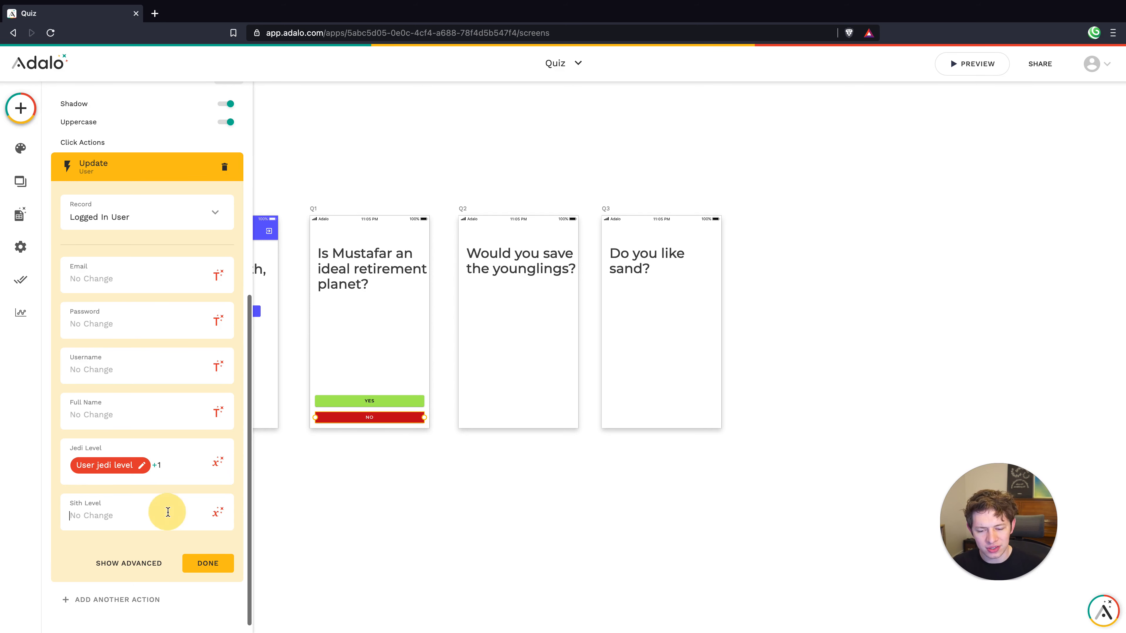
click(218, 512)
mouse_move(248, 383)
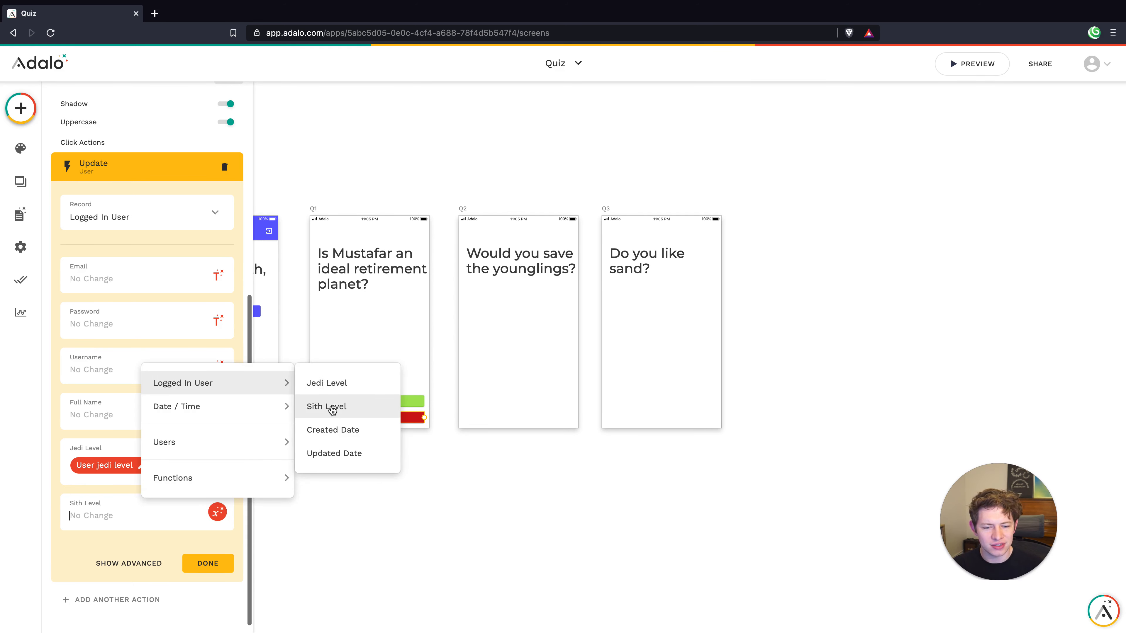
click(332, 408)
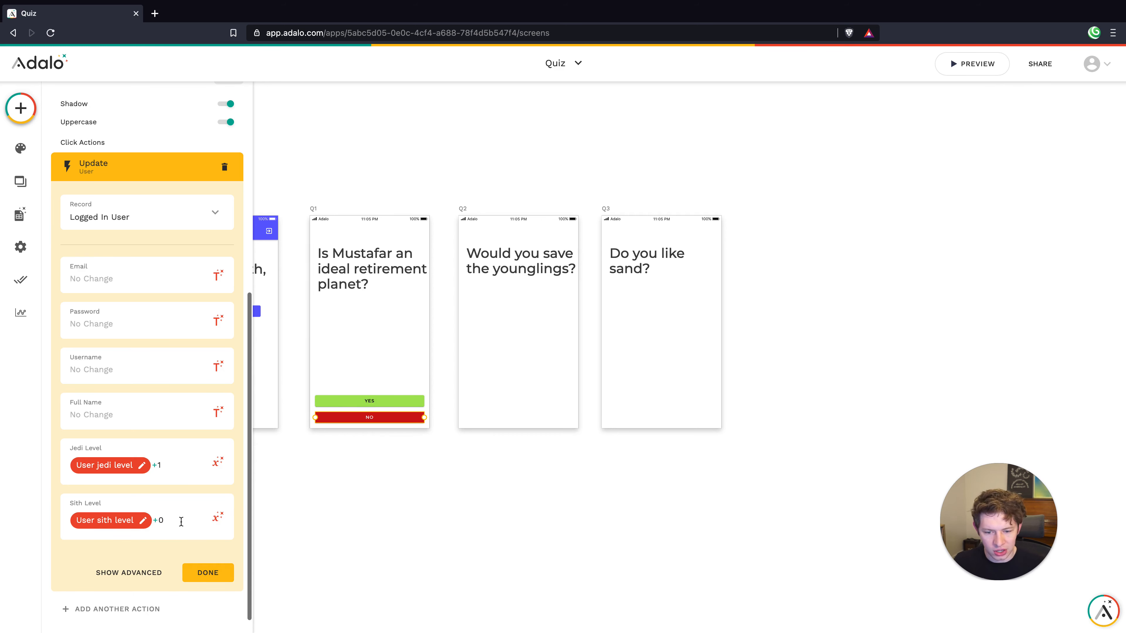
click(208, 573)
click(406, 484)
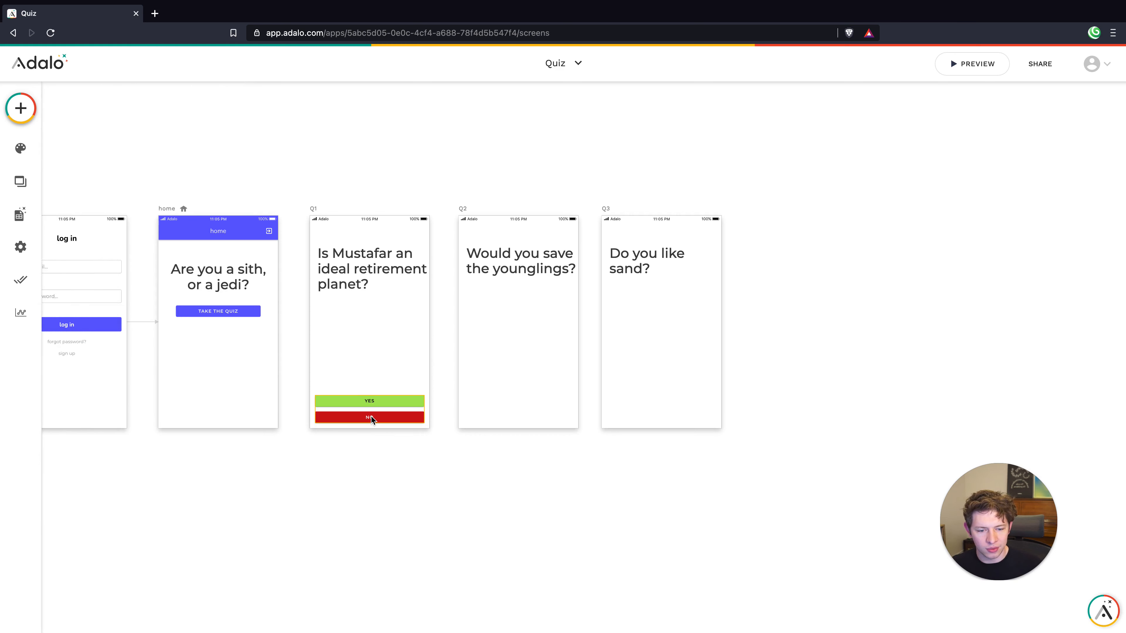
click(370, 417)
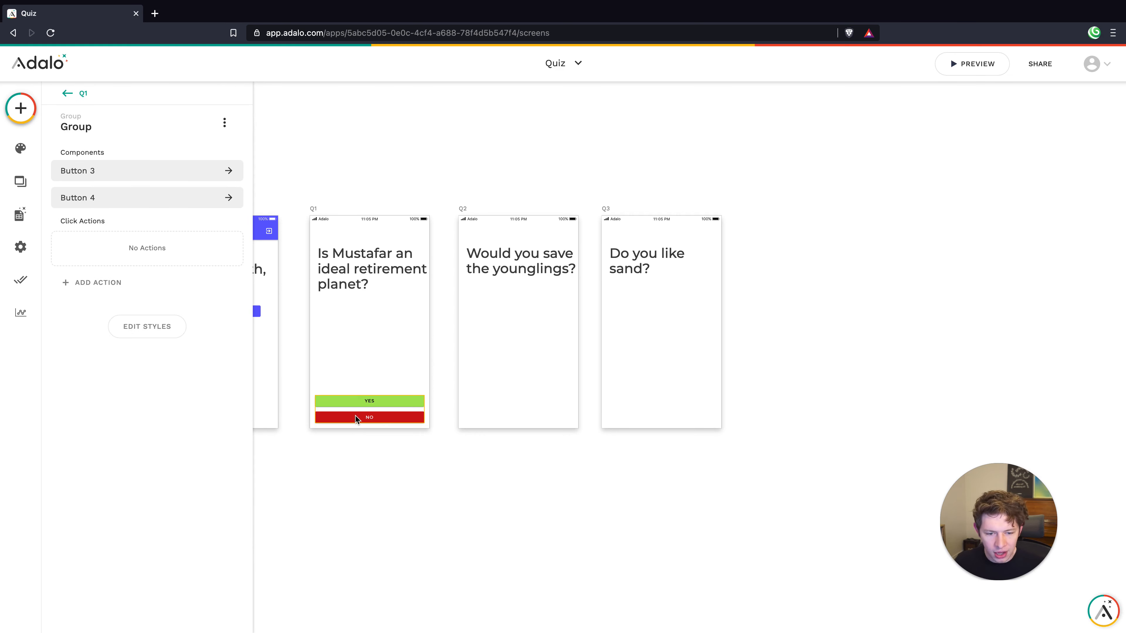
Copy Q1's Yes/No button group onto the bottoms of Q2 and Q3
key(ctrl+d)
drag(356, 416, 646, 418)
key(ctrl+d)
click(591, 473)
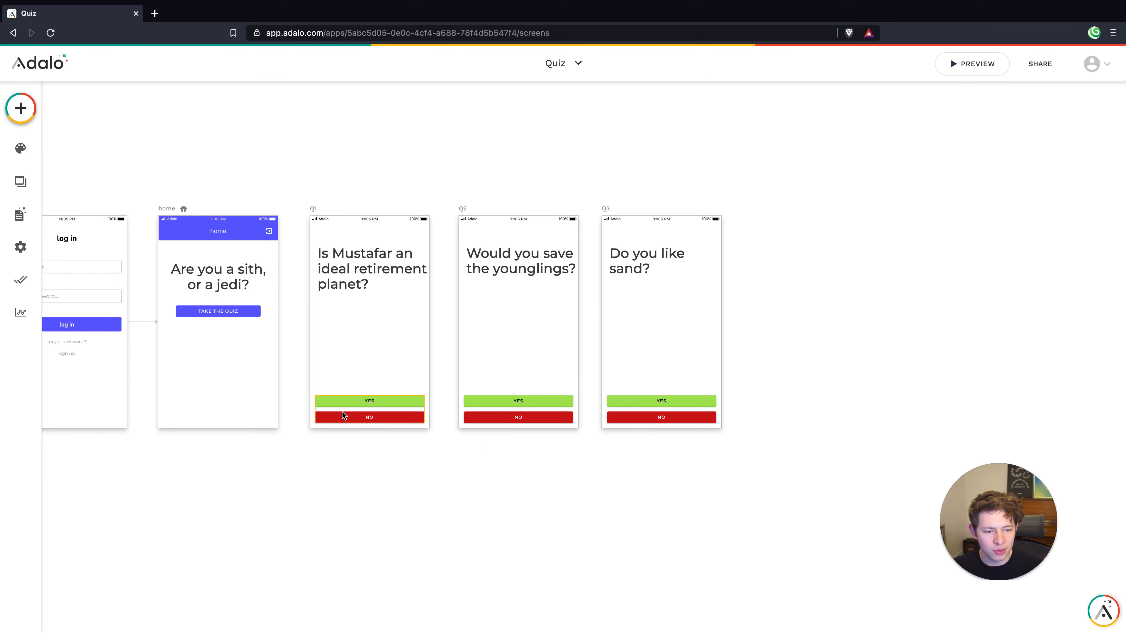
Edit the Jedi and Sith Level increments in Q2's YES button update action
double_click(343, 399)
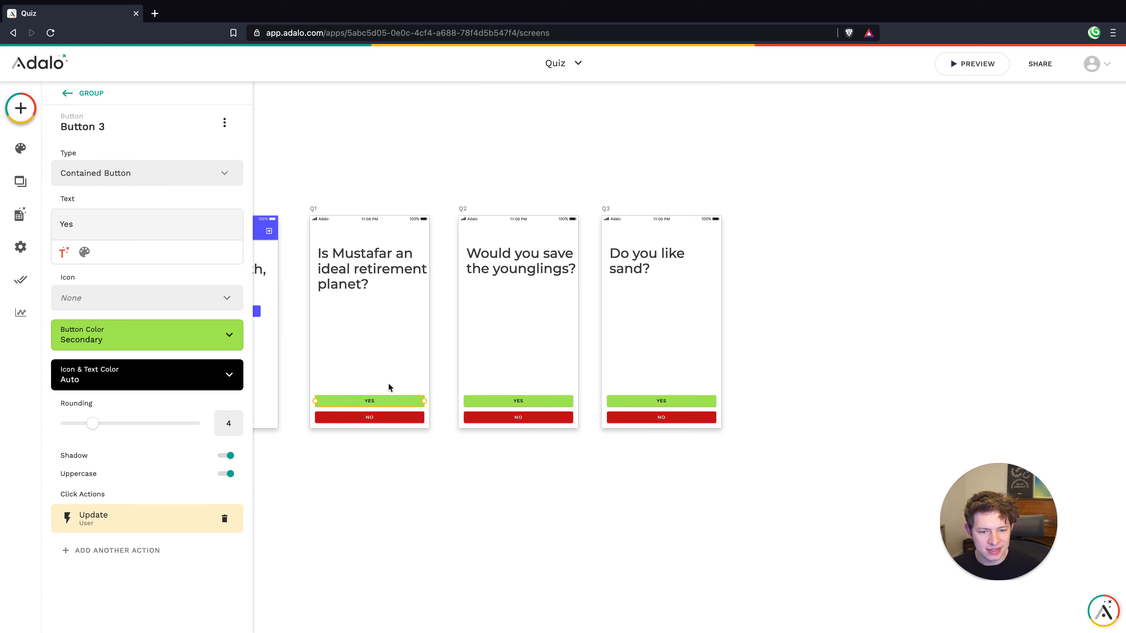
click(640, 351)
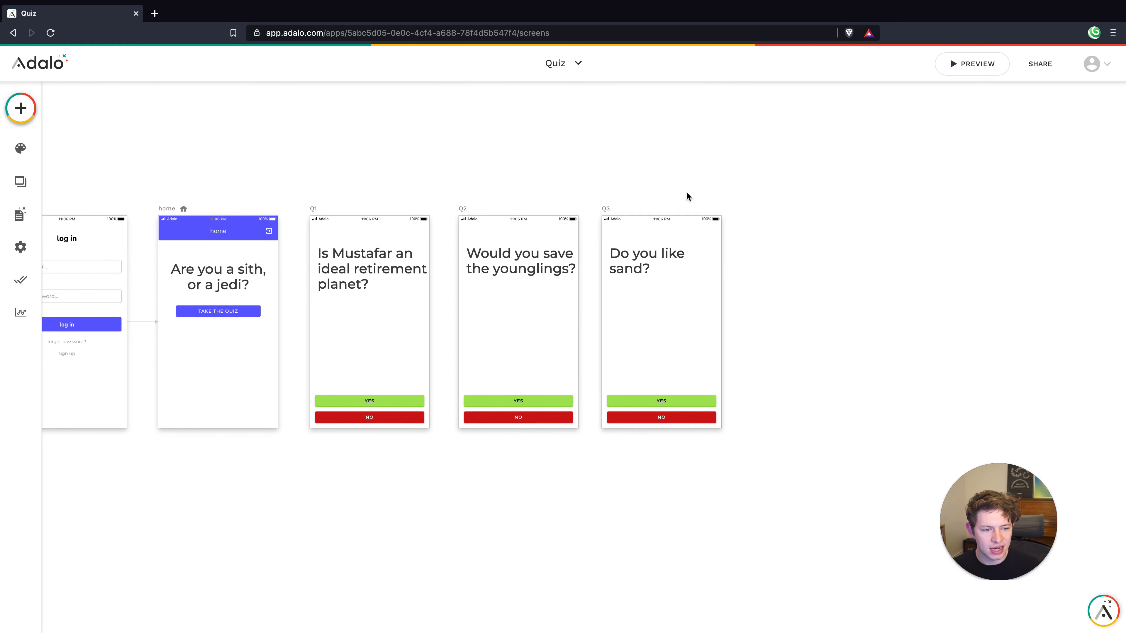
double_click(527, 401)
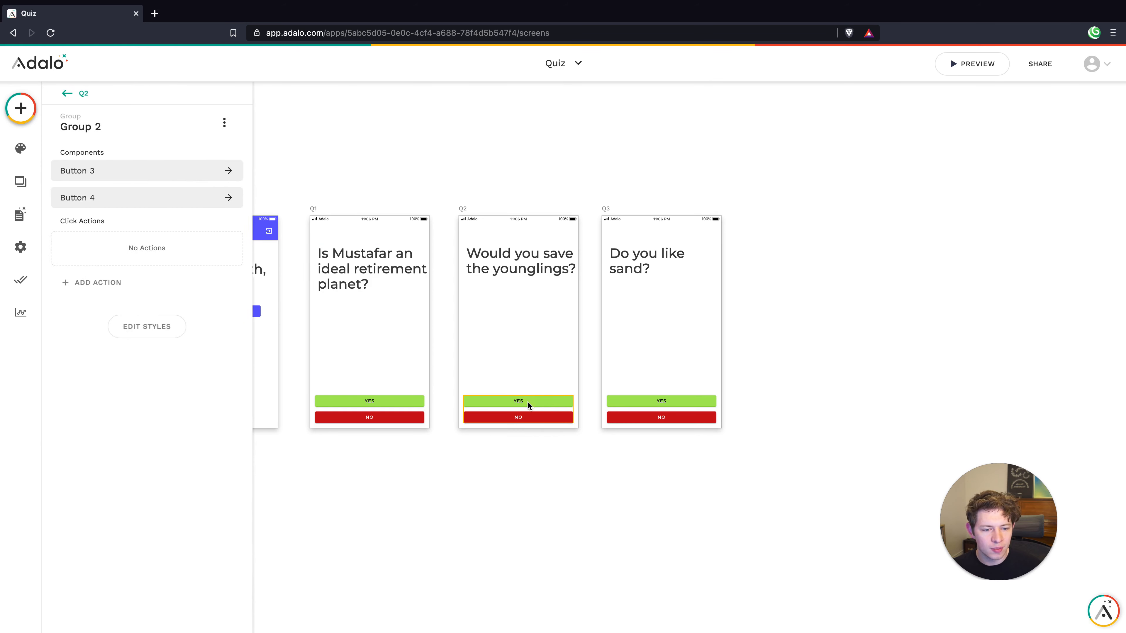
click(121, 524)
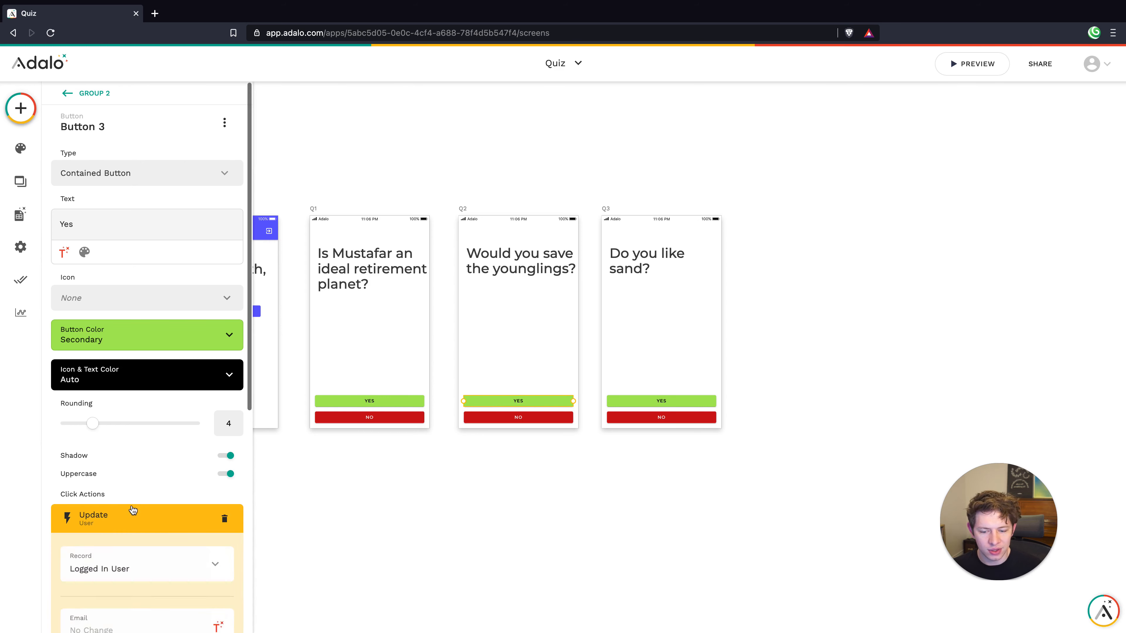
click(186, 446)
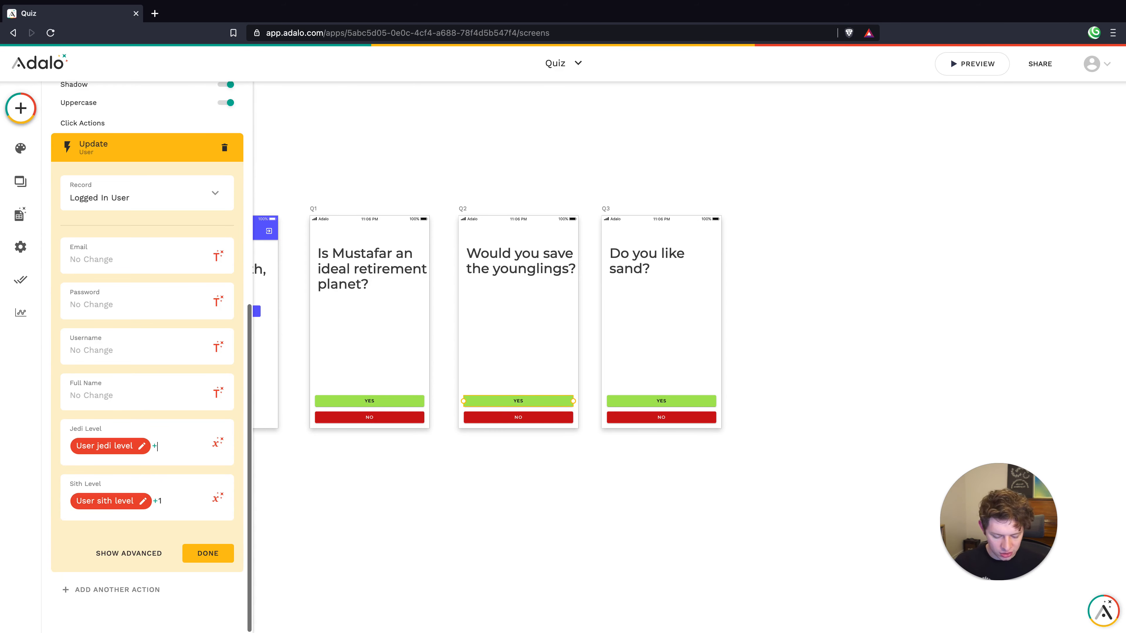
click(177, 495)
key(BackSpace)
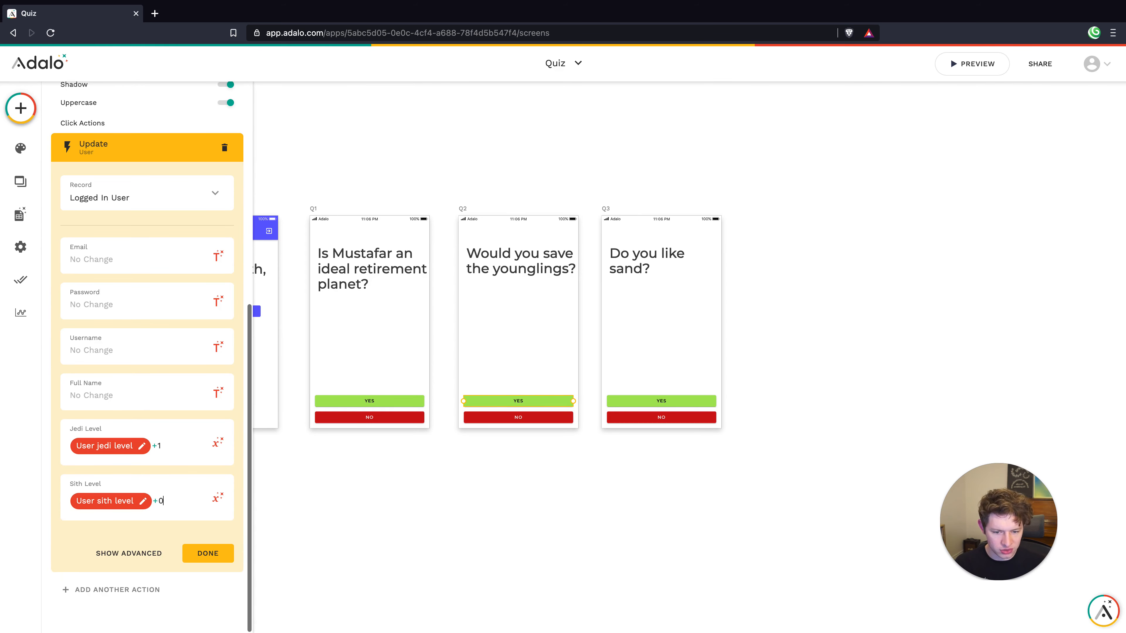
Clear the Jedi 1 and Sith 0 increments in Q2's NO button update action
click(514, 416)
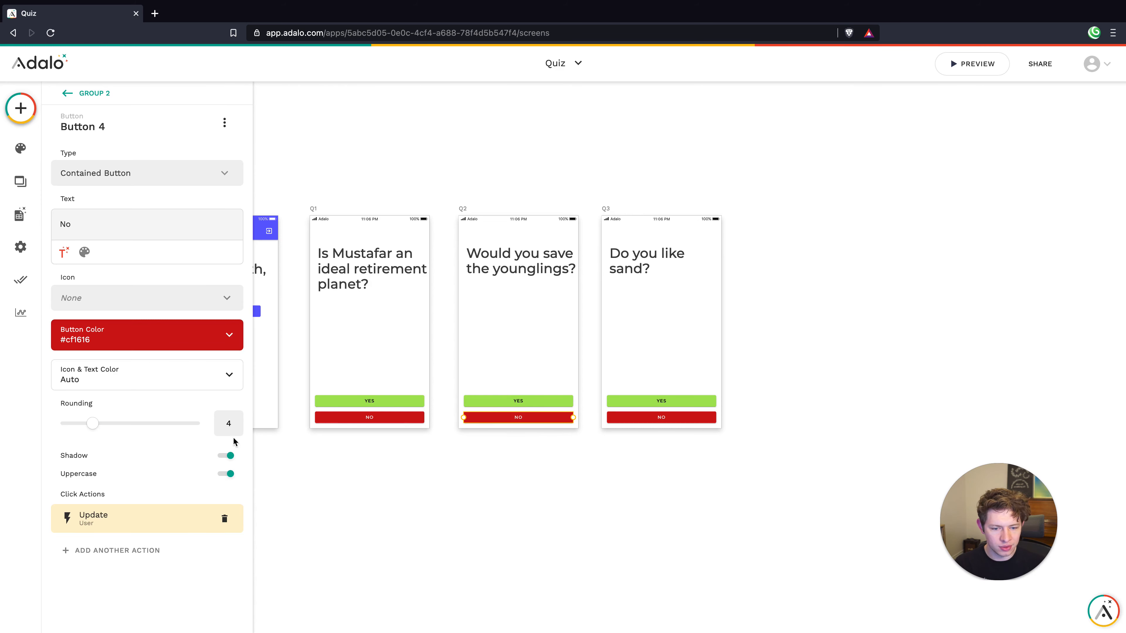
click(147, 516)
scroll(156, 515, down, 8)
click(173, 447)
key(BackSpace)
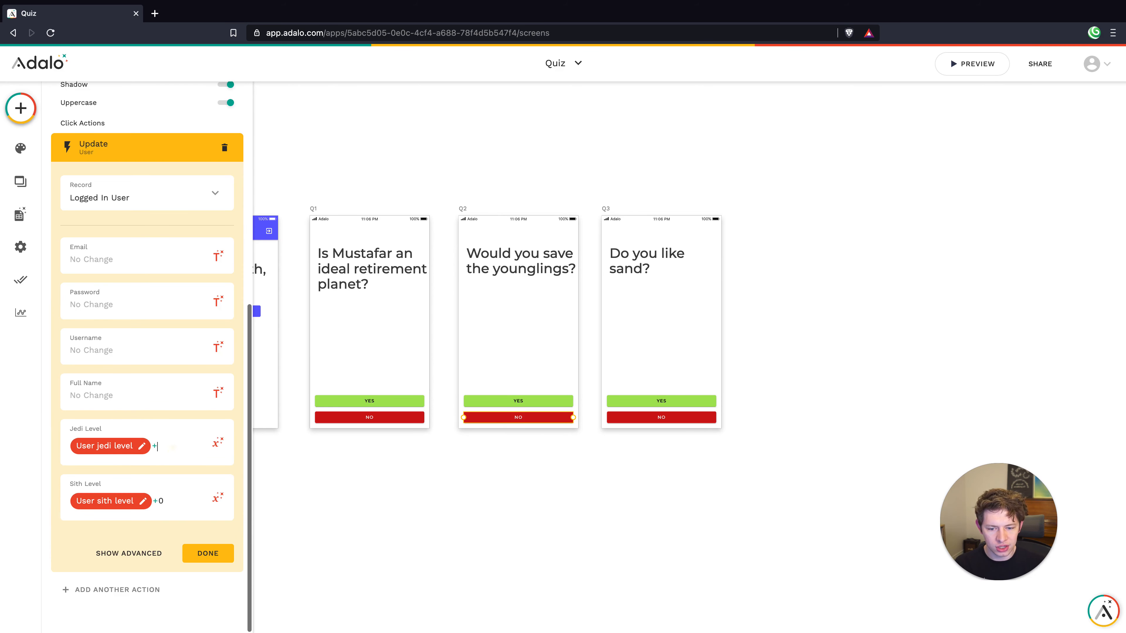
click(180, 499)
key(BackSpace)
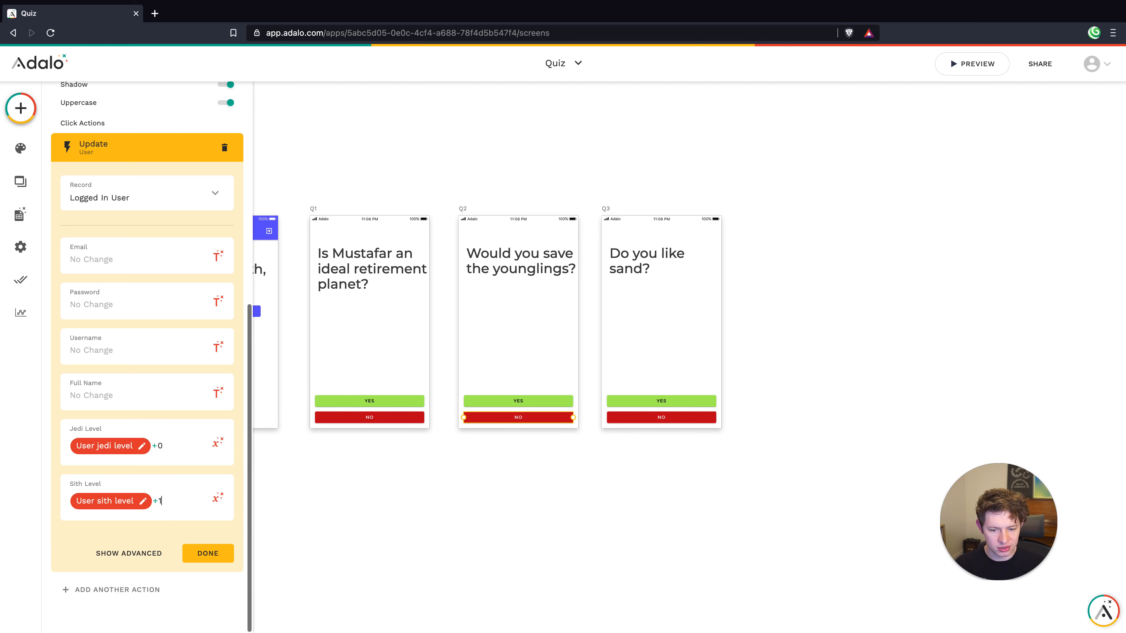
click(195, 550)
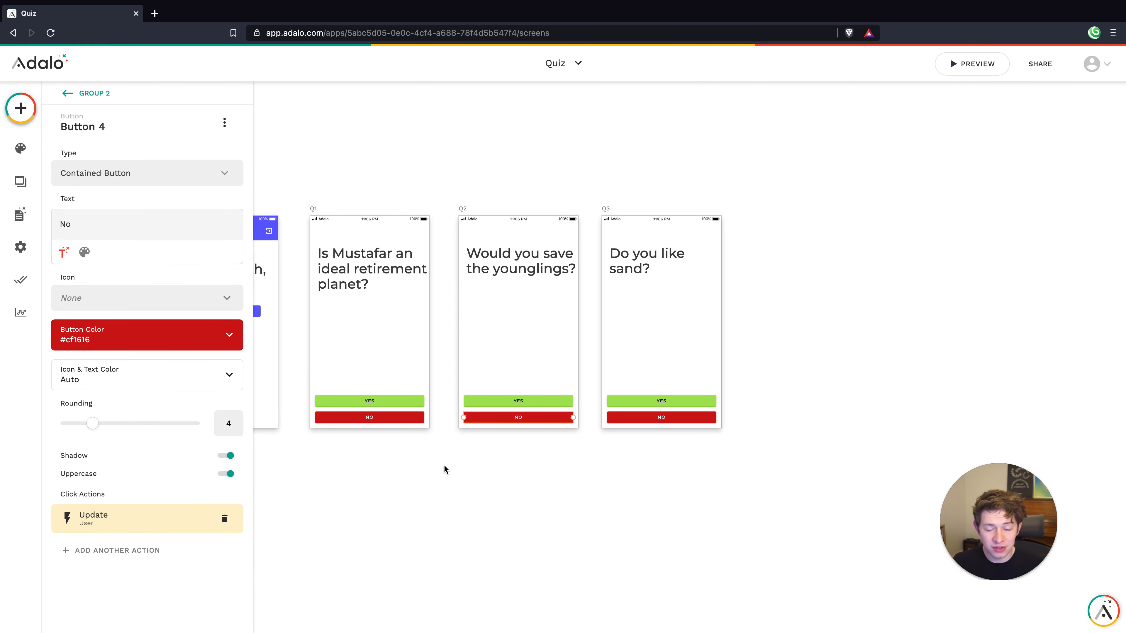
click(471, 457)
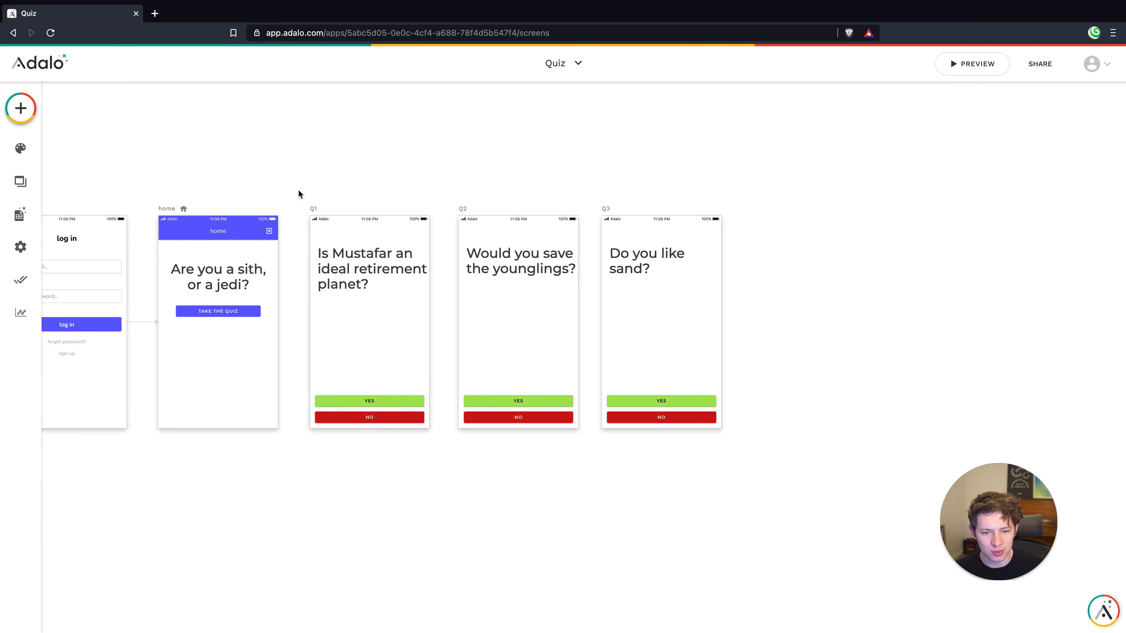
Give TAKE THE QUIZ a Link action to screen Q1 with the Push transition
click(208, 308)
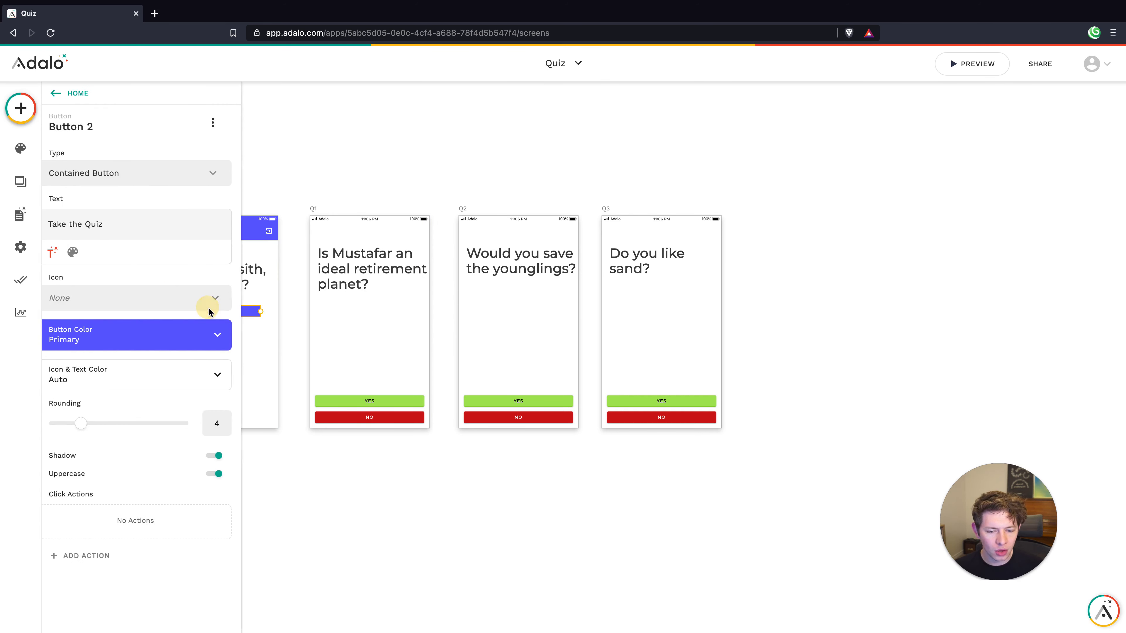
click(102, 555)
mouse_move(130, 342)
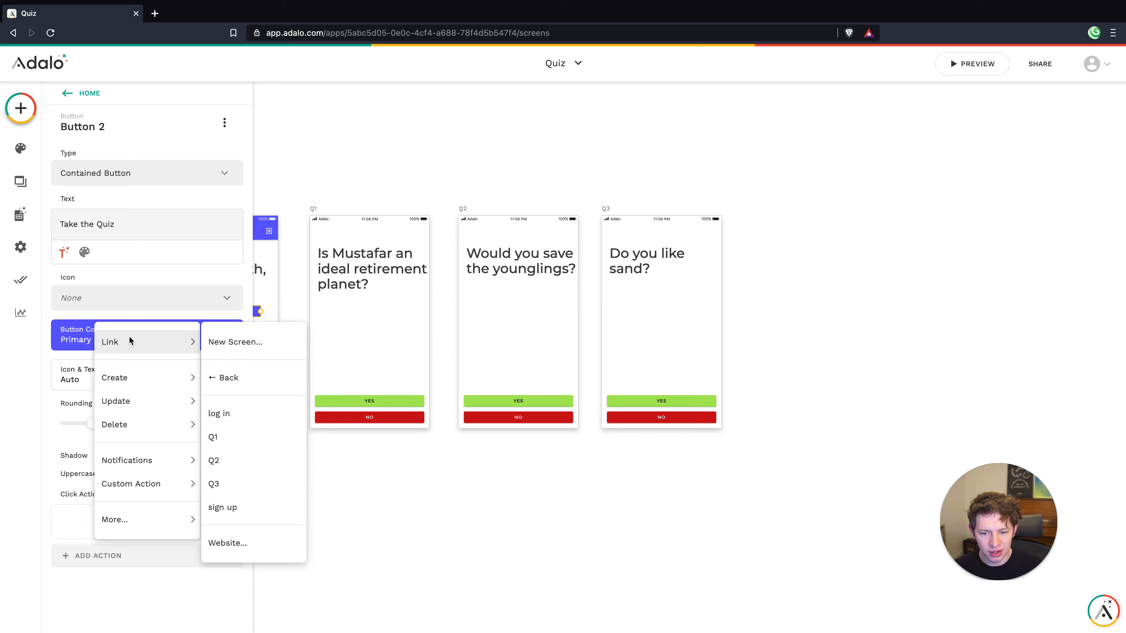
click(233, 436)
click(148, 490)
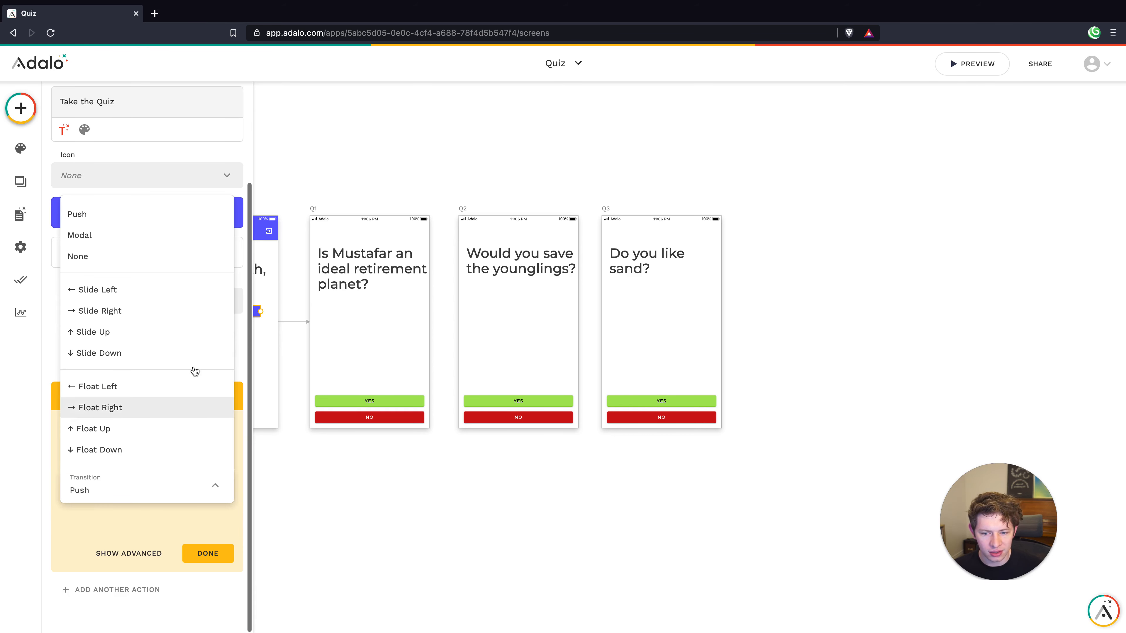
click(198, 556)
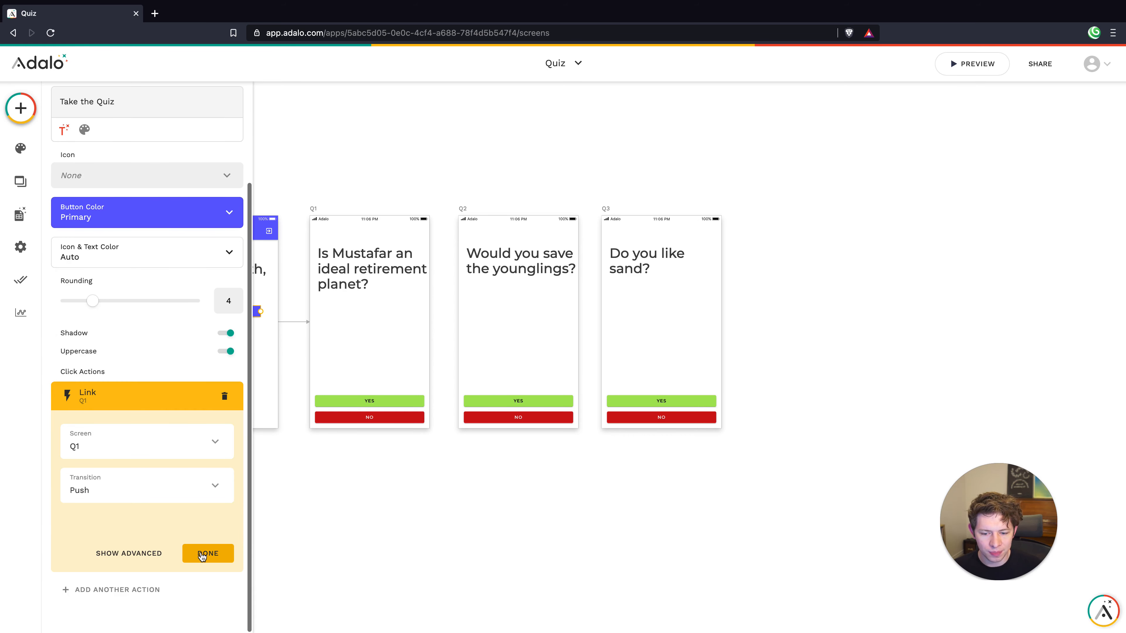
click(333, 480)
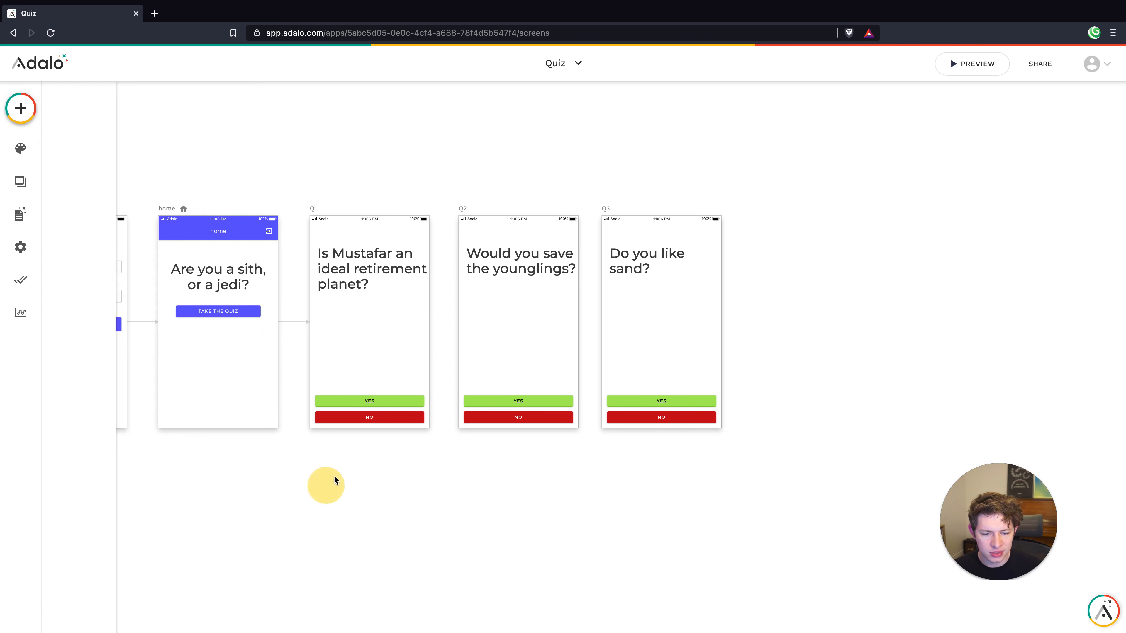
click(359, 398)
Link Q1's Yes button to the Q2 screen with a Slide Left transition
click(364, 399)
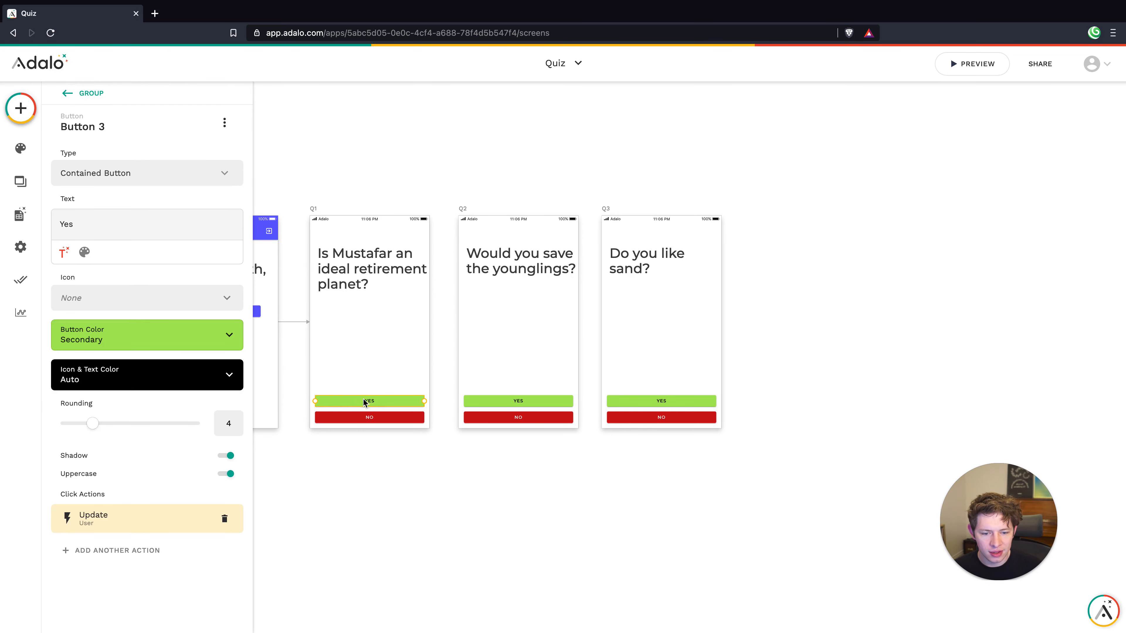
click(136, 551)
mouse_move(136, 336)
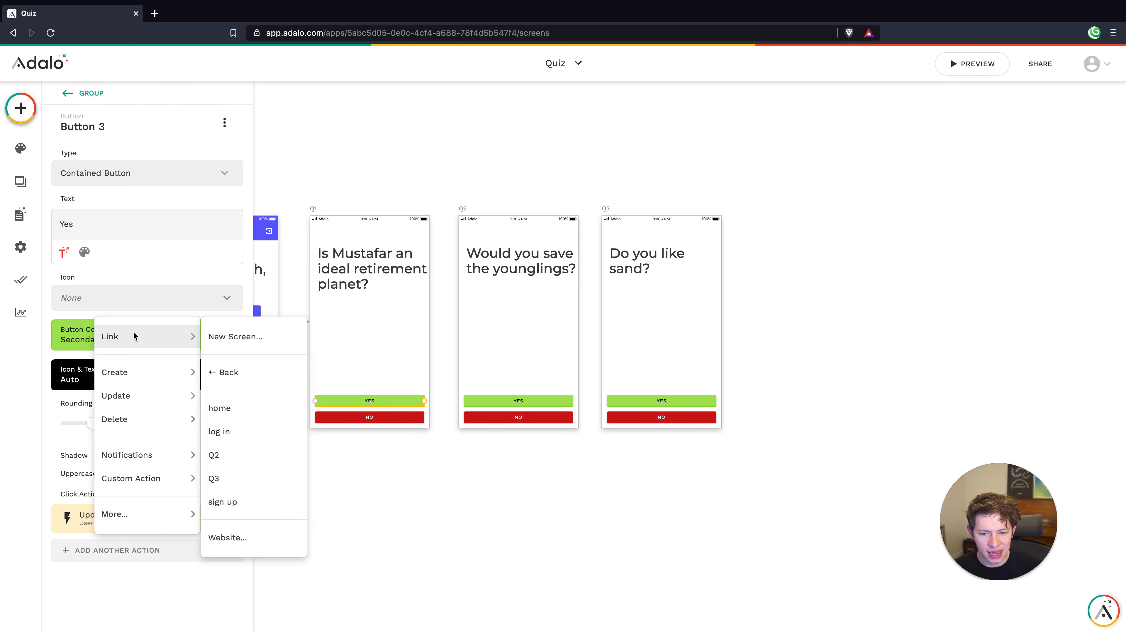
click(239, 460)
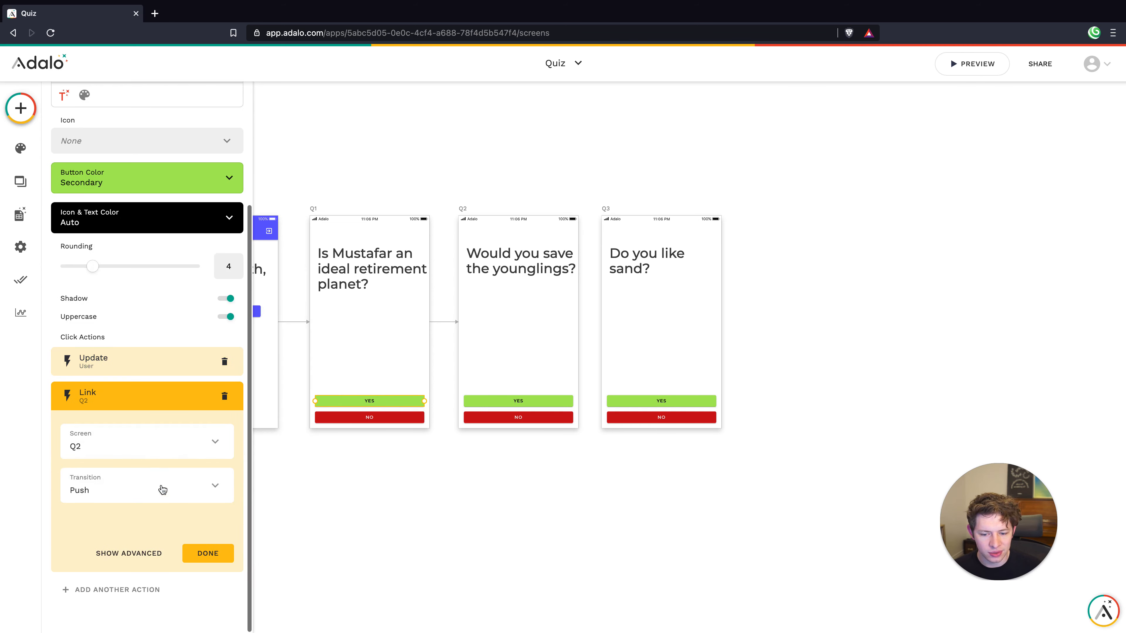
click(156, 488)
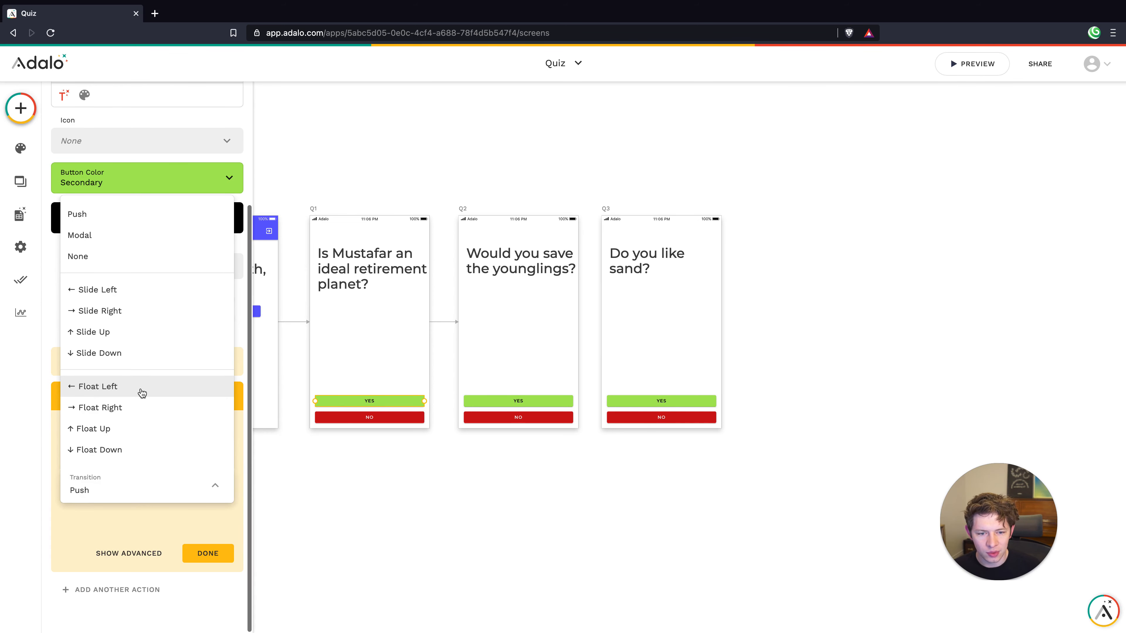
click(111, 291)
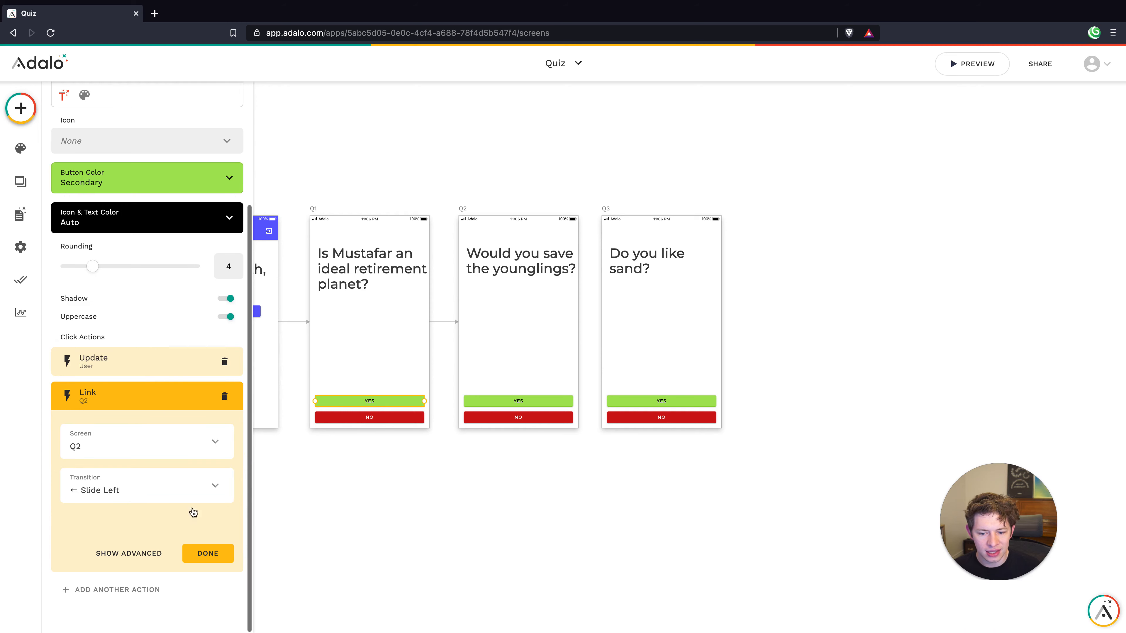
click(211, 553)
Link Q1's No button to Q2, also sliding left
click(336, 419)
click(153, 549)
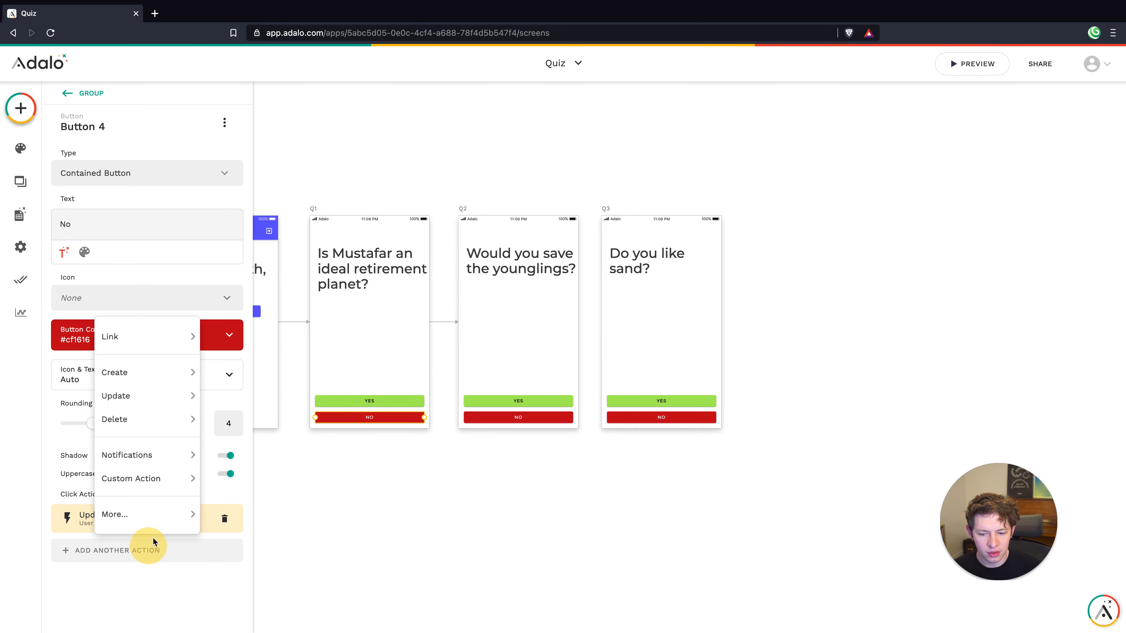
mouse_move(134, 337)
click(234, 477)
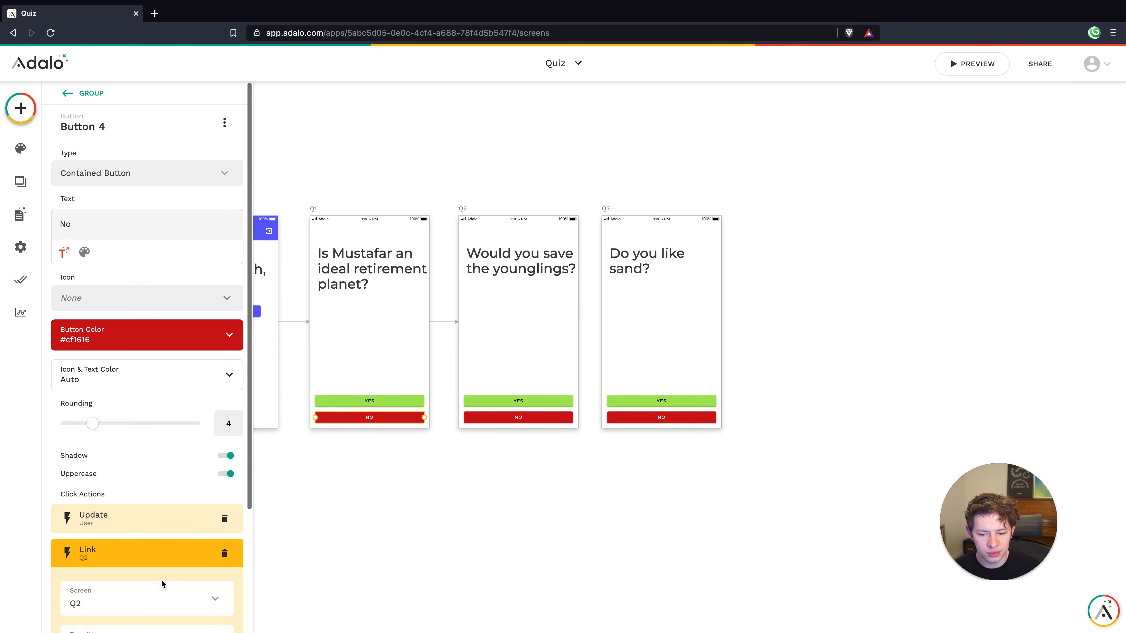
scroll(160, 579, down, 3)
click(157, 488)
click(109, 292)
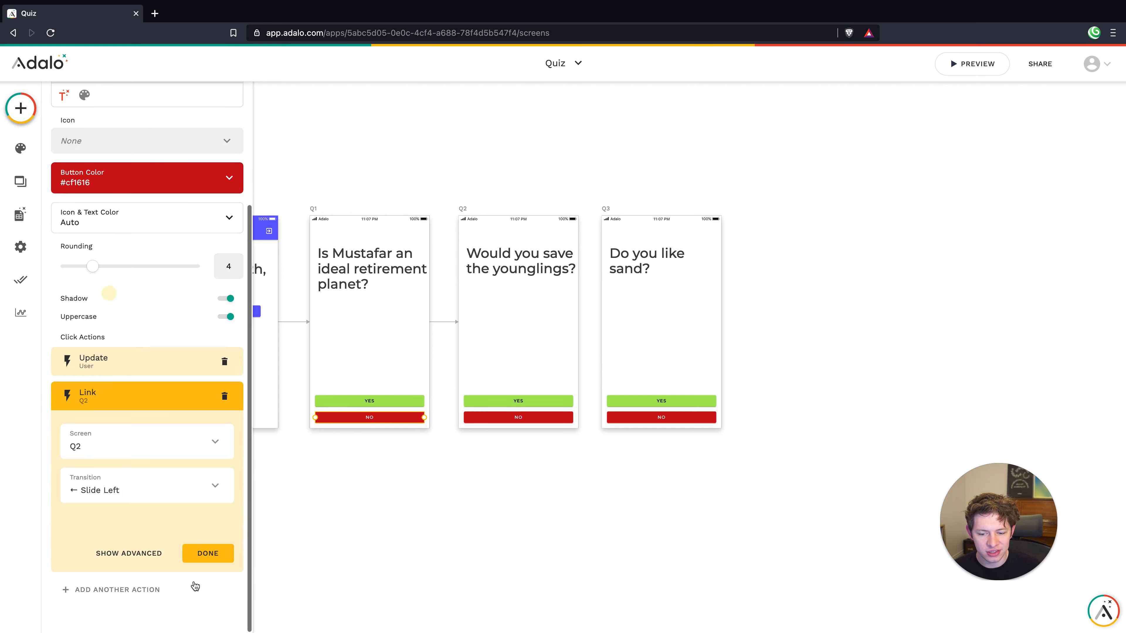
click(207, 556)
Link Q2's Yes button to the Q3 screen with a Slide Left transition
click(513, 402)
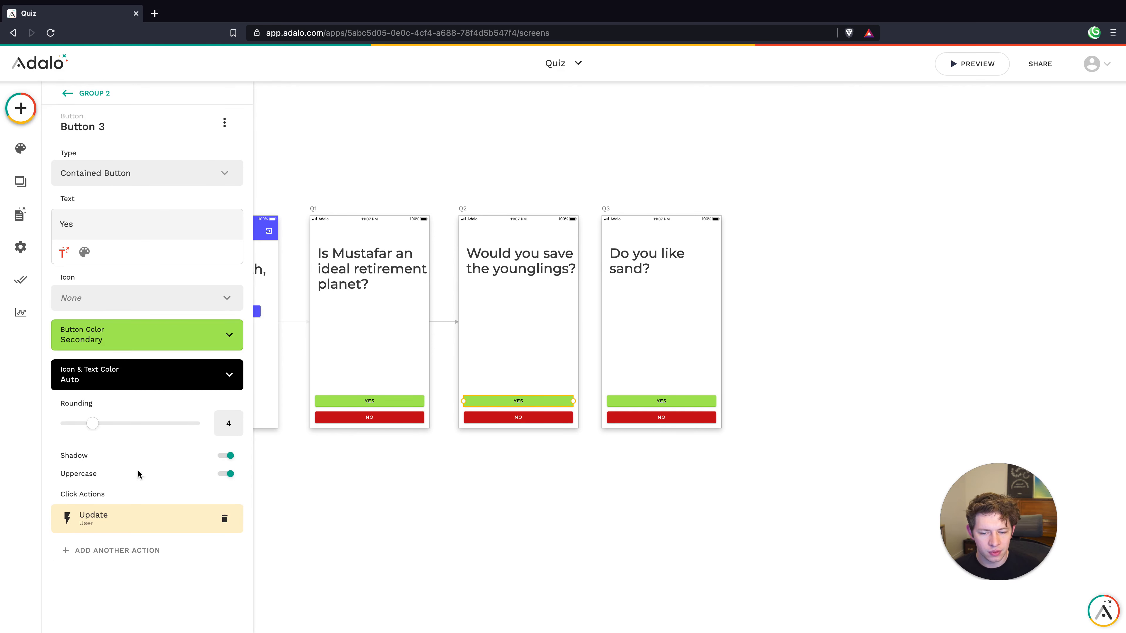
click(133, 550)
mouse_move(191, 339)
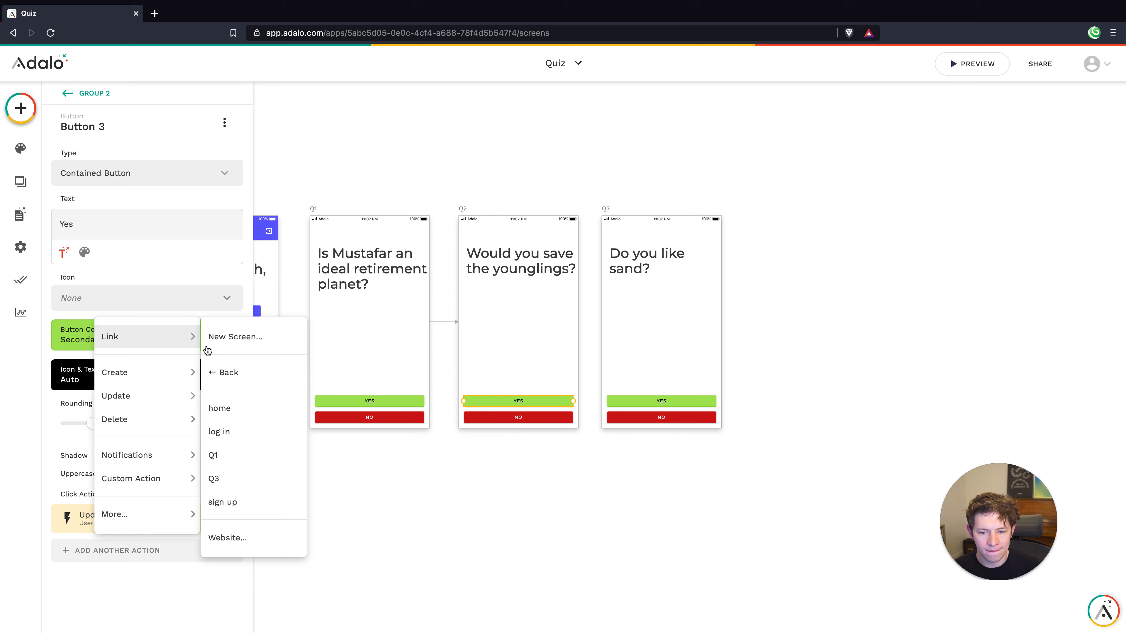
click(264, 476)
scroll(183, 473, down, 3)
click(165, 488)
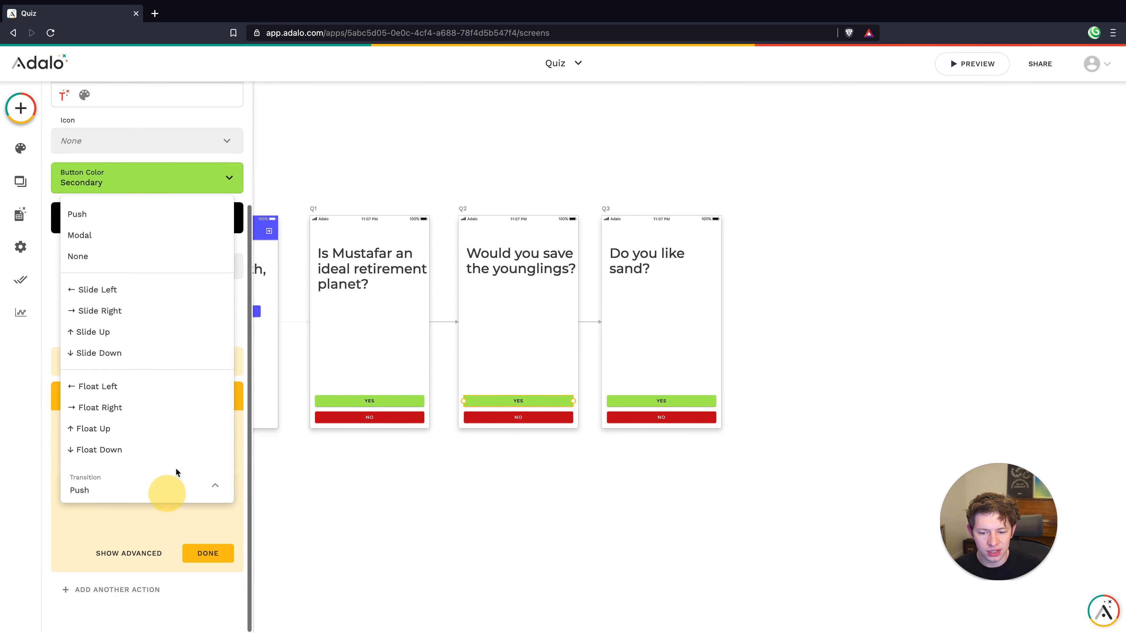
click(144, 297)
click(207, 552)
Link Q2's No button to Q3, also sliding left
click(500, 420)
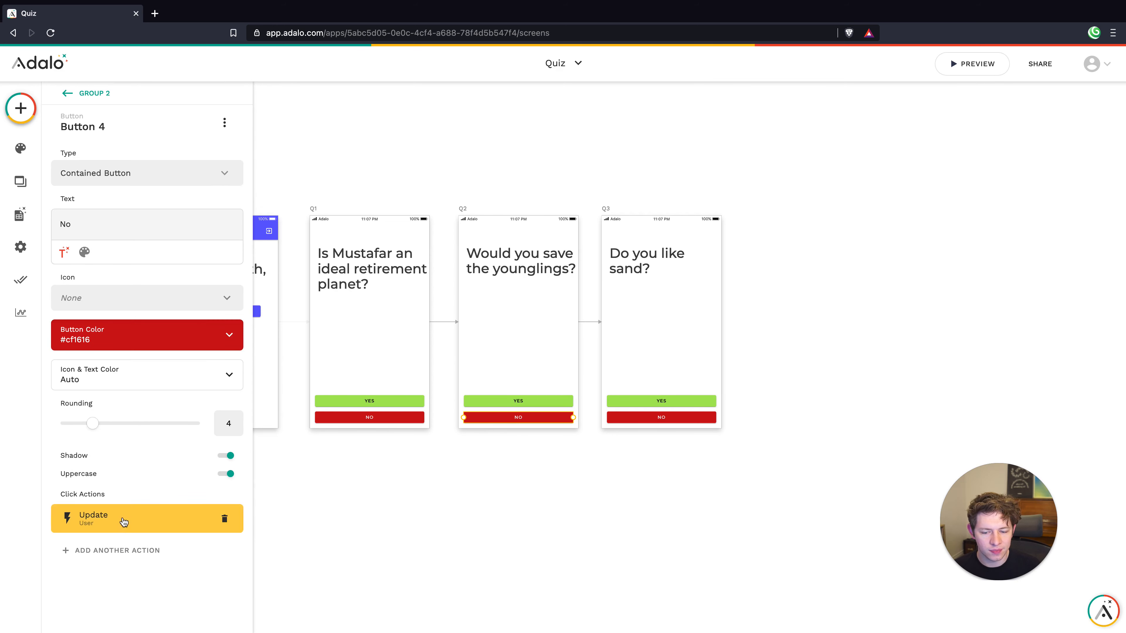
click(117, 551)
mouse_move(186, 338)
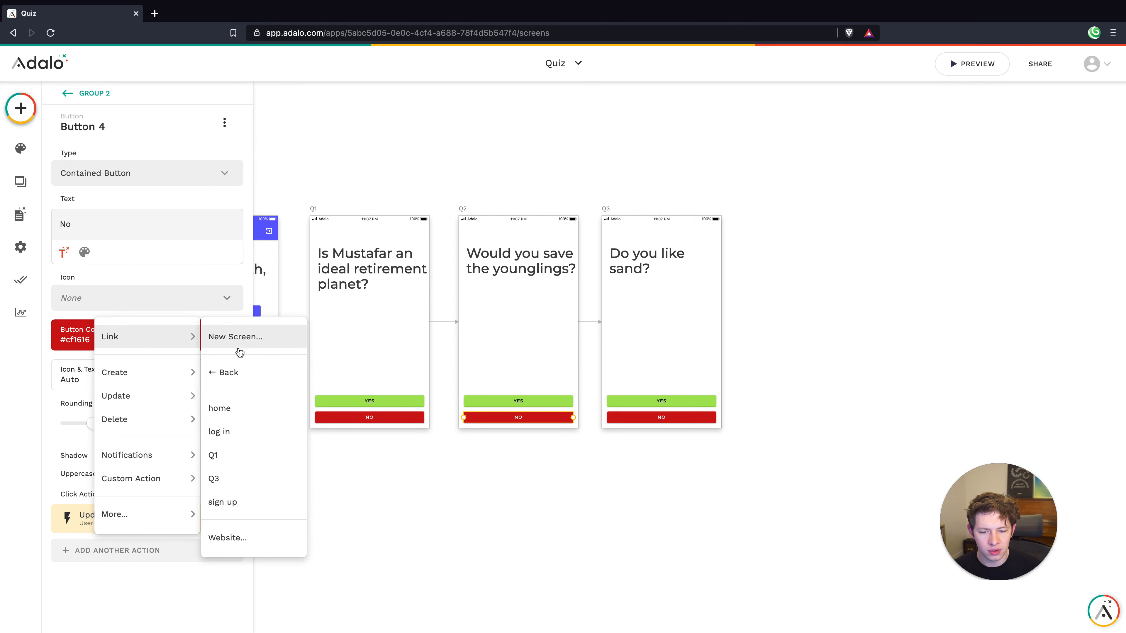
click(236, 480)
click(154, 489)
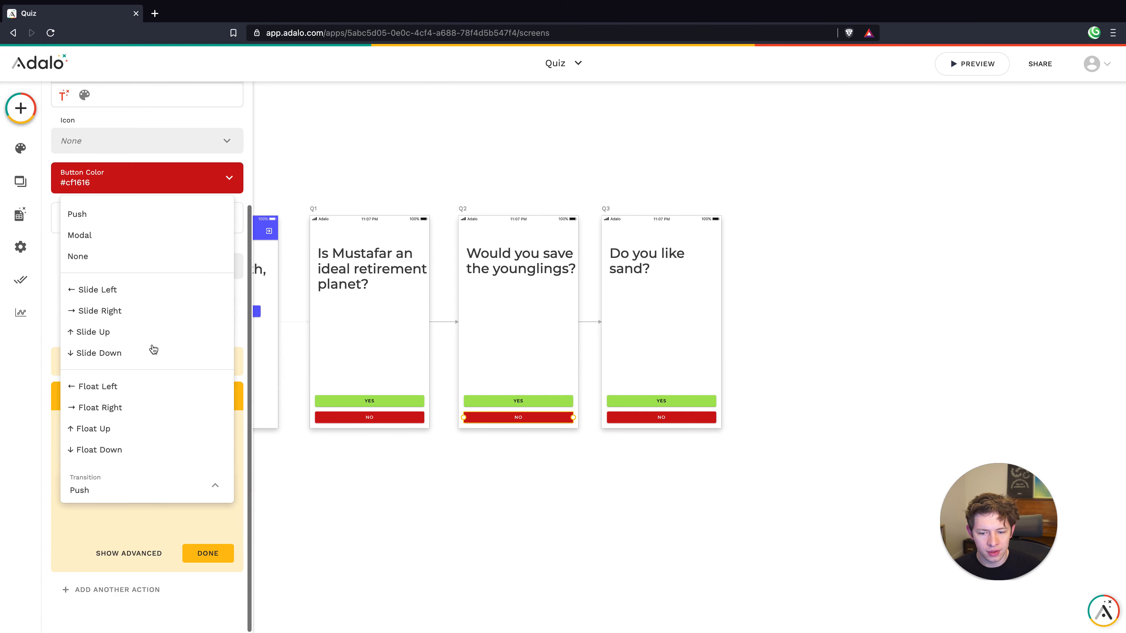
click(111, 289)
click(204, 554)
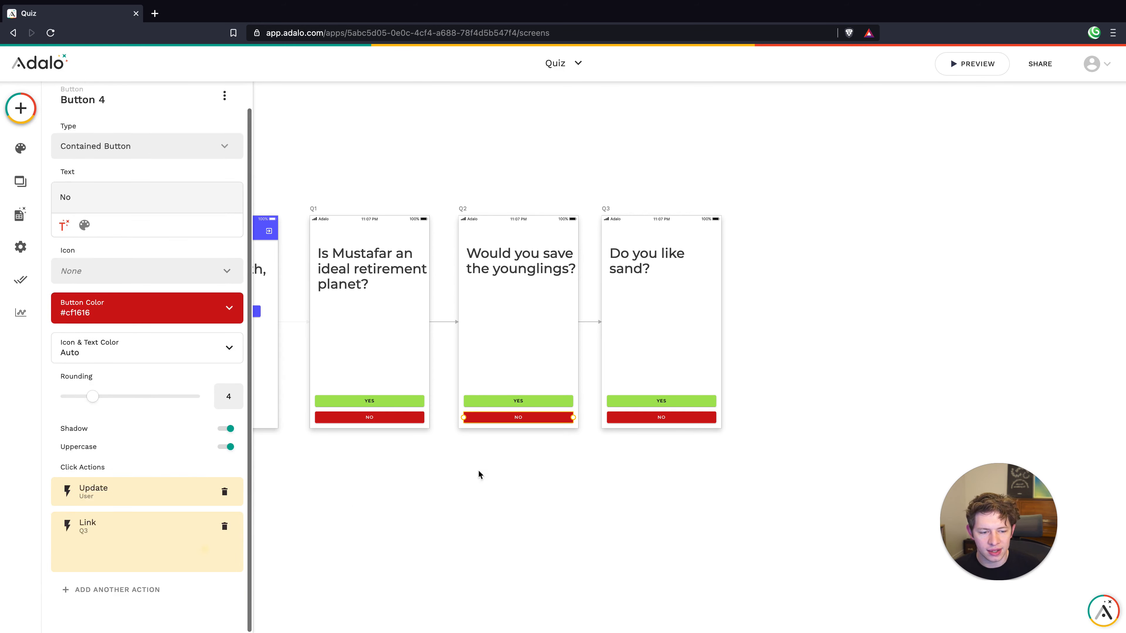
Check Q3's answer buttons, then close the settings and pan around the canvas
click(529, 474)
click(676, 408)
click(679, 457)
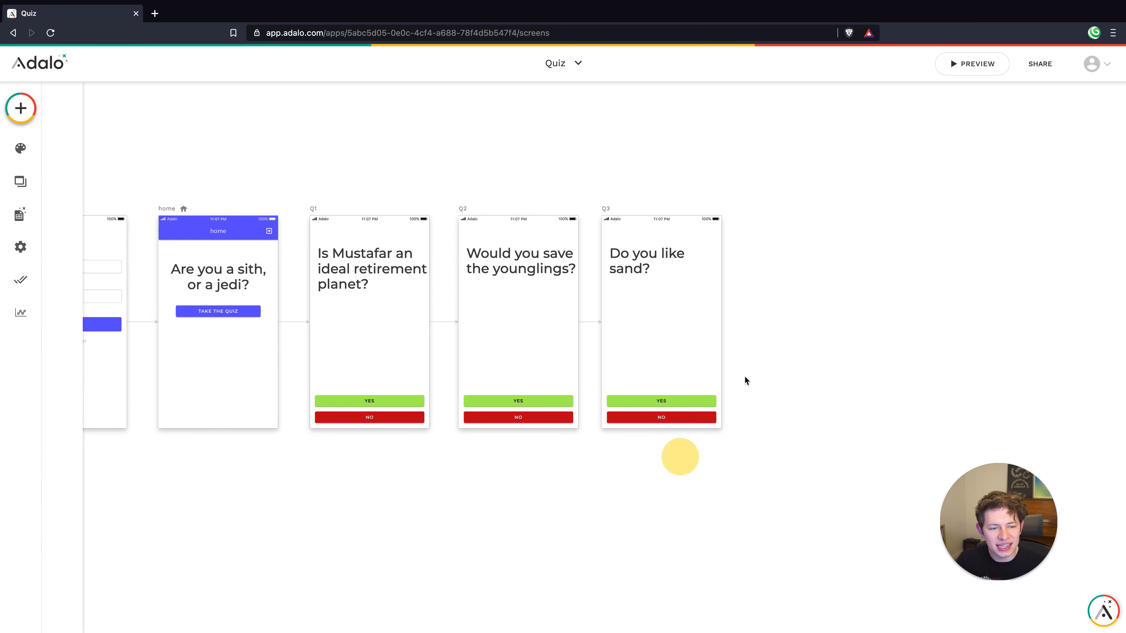
scroll(786, 290, down, 4)
scroll(786, 290, right, 3)
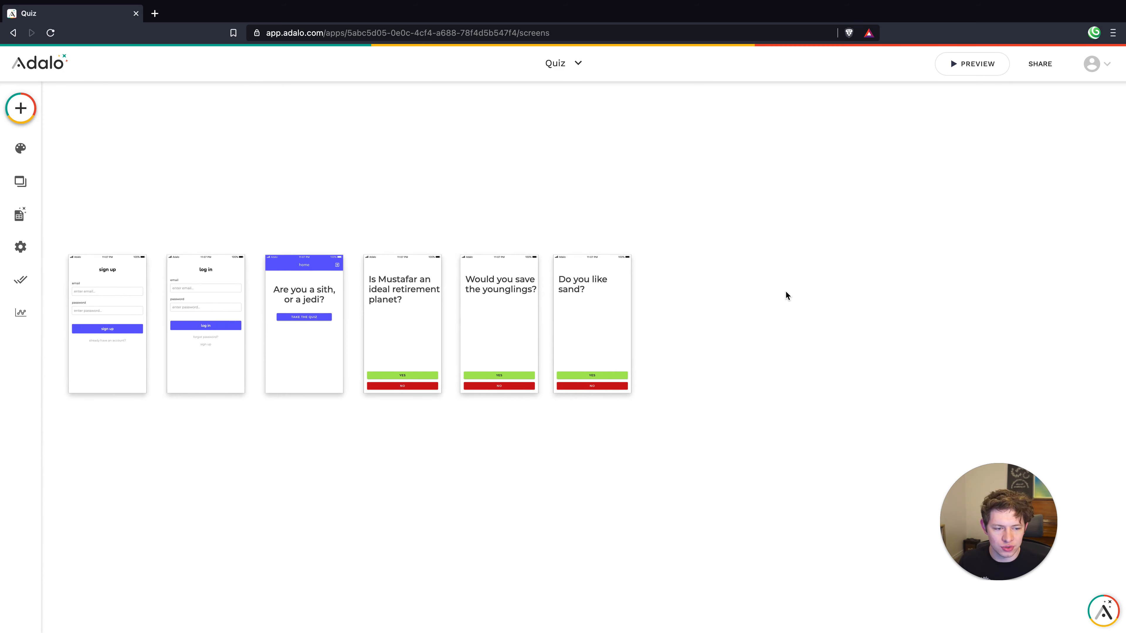
scroll(781, 291, left, 2)
scroll(781, 291, up, 1)
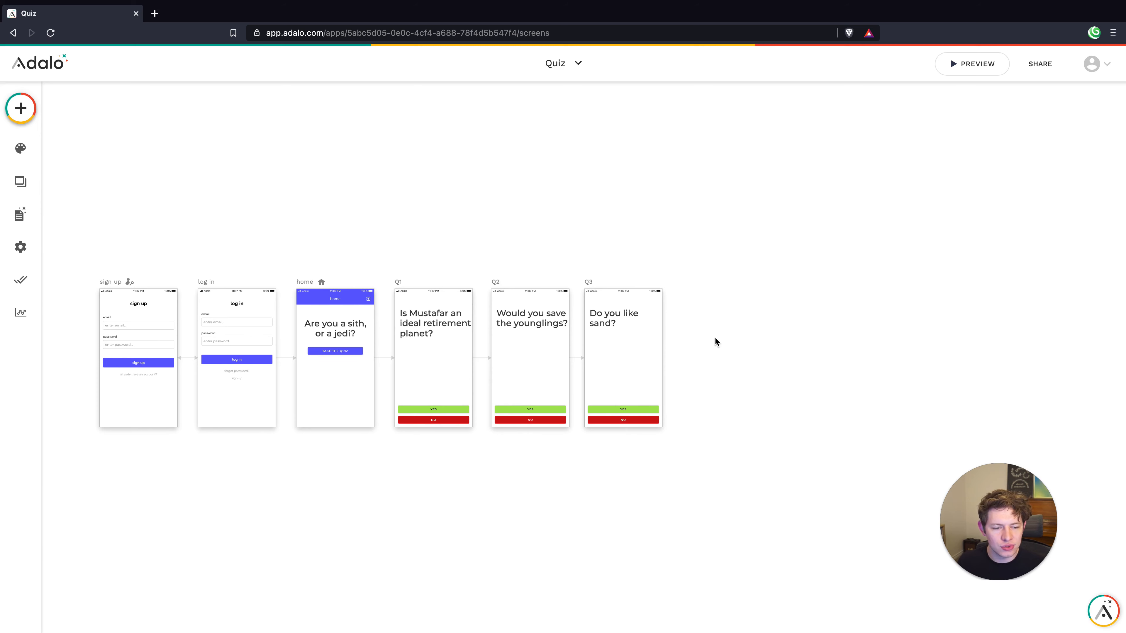
Add a blank screen named 'Jedi Result' and drop an Image component at its top
click(20, 108)
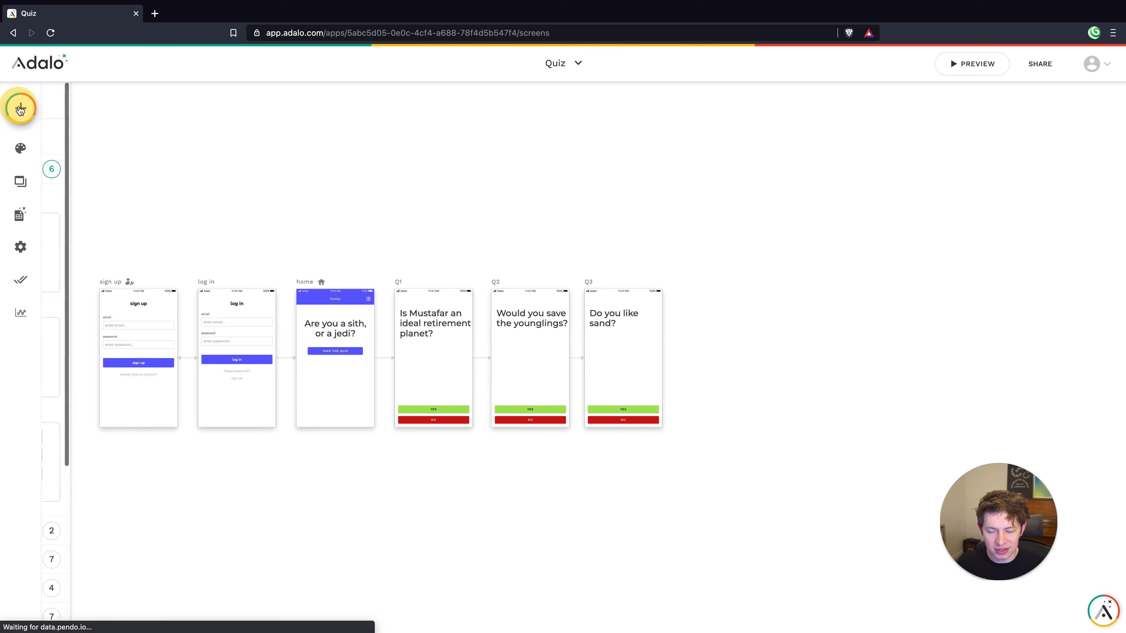
click(184, 106)
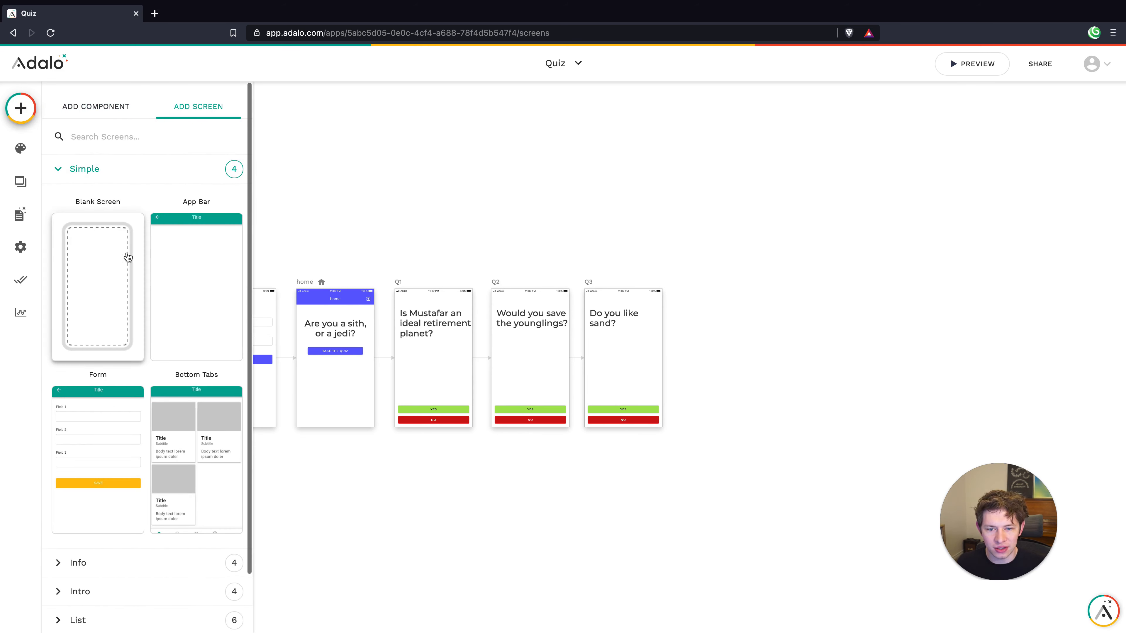
click(116, 260)
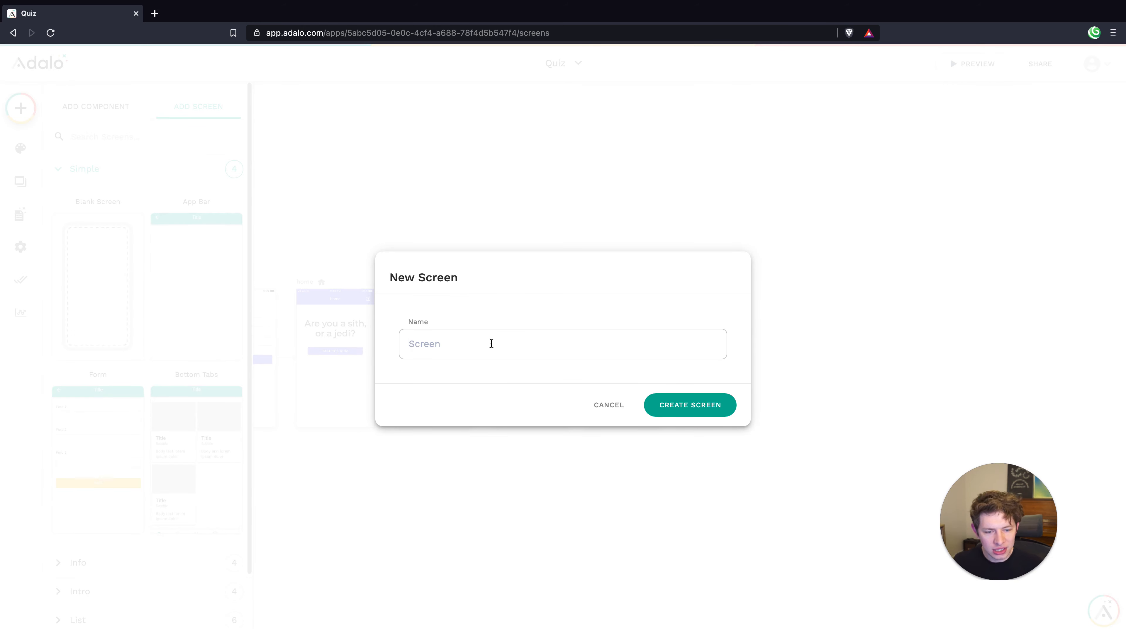
text(Jedi)
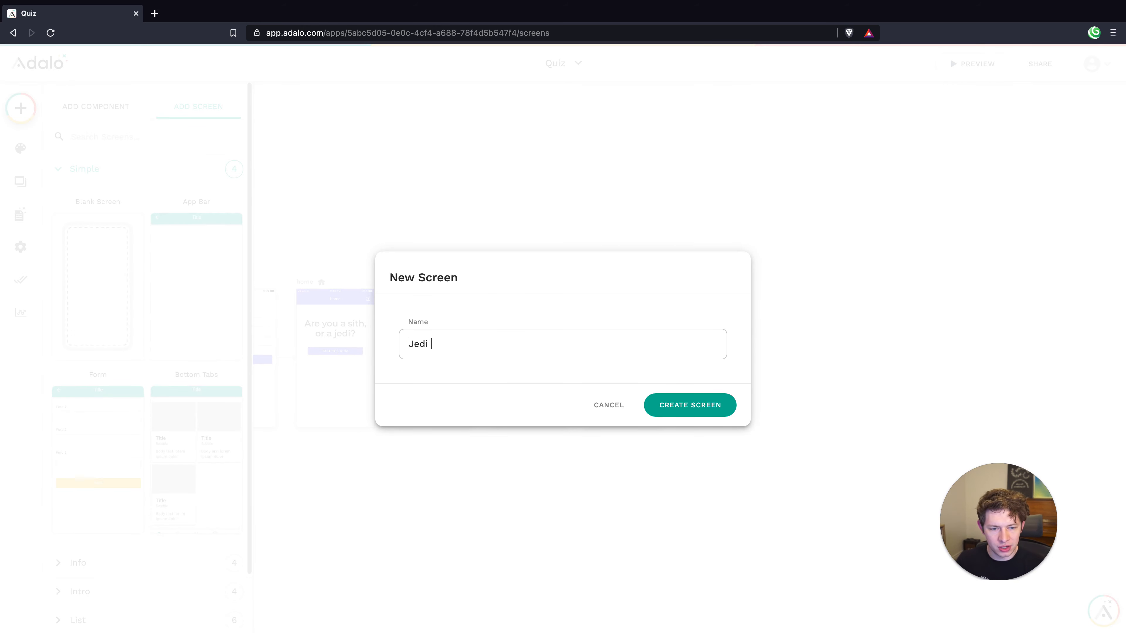
text( Result)
key(Return)
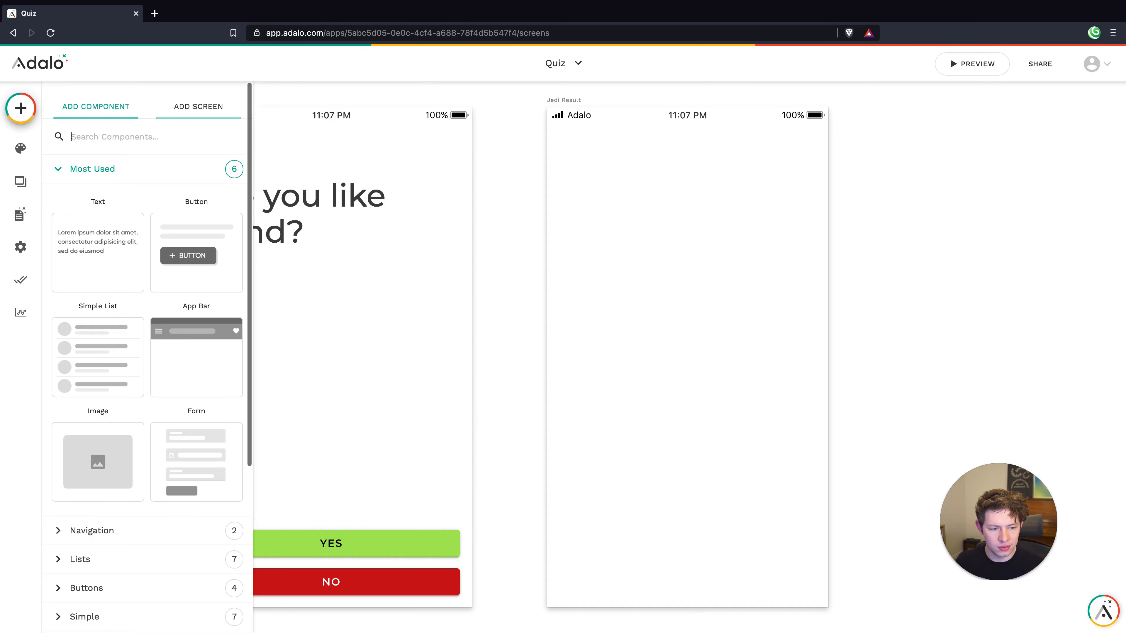
click(732, 316)
scroll(732, 316, down, 5)
click(20, 108)
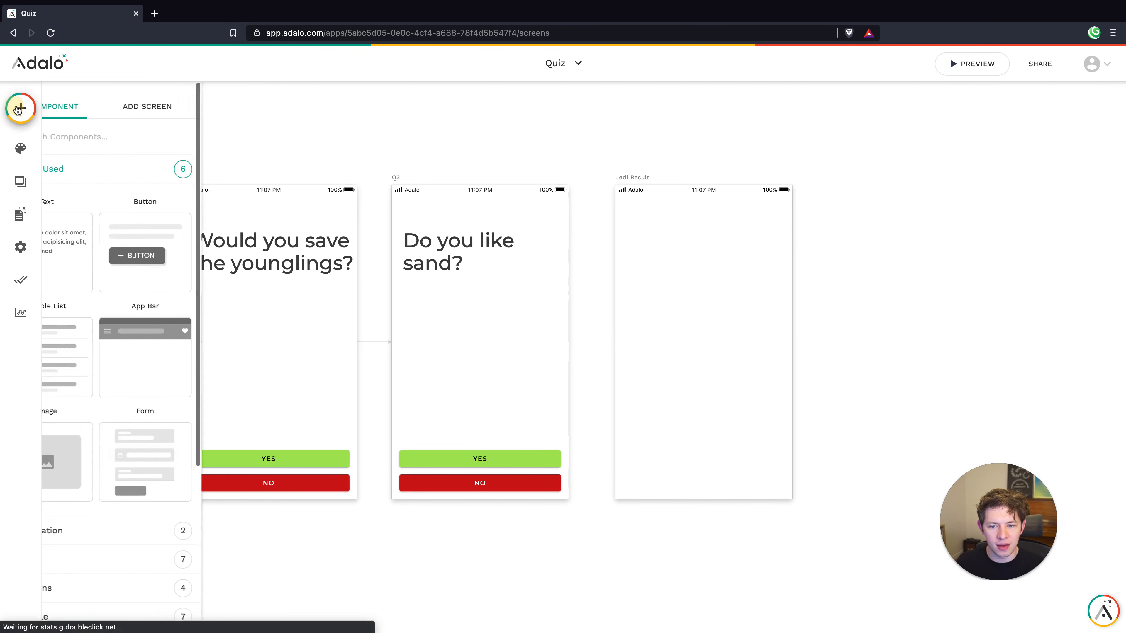
drag(95, 450, 707, 284)
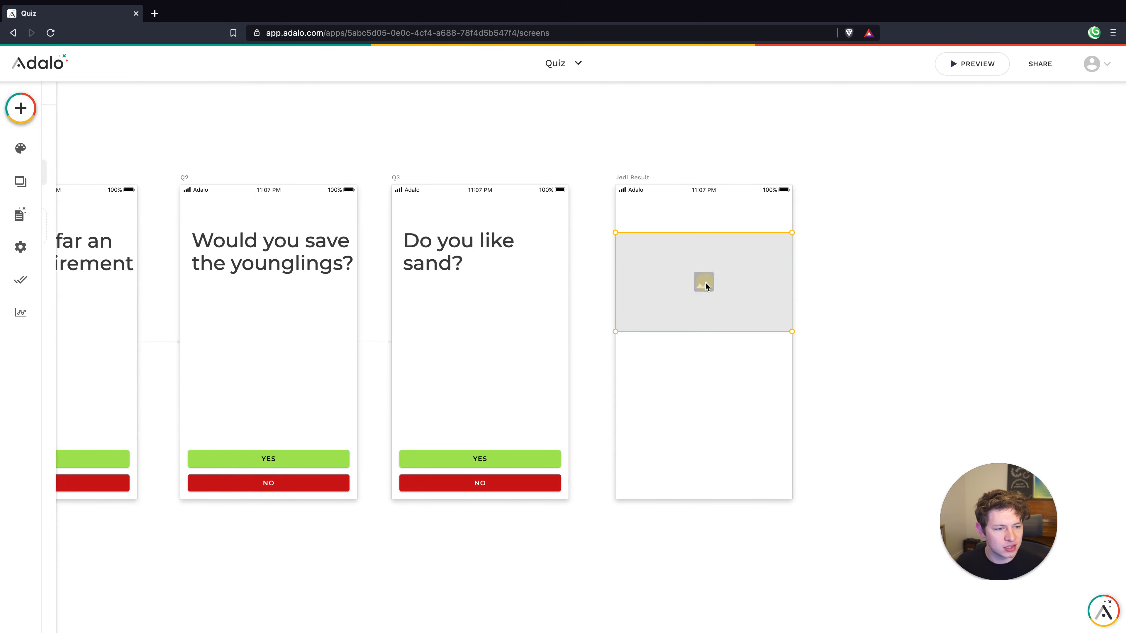
Shrink the image and copy Q3's question text below it, rewriting it as 'You are a Jedi!'
drag(791, 330, 726, 307)
click(701, 374)
click(491, 243)
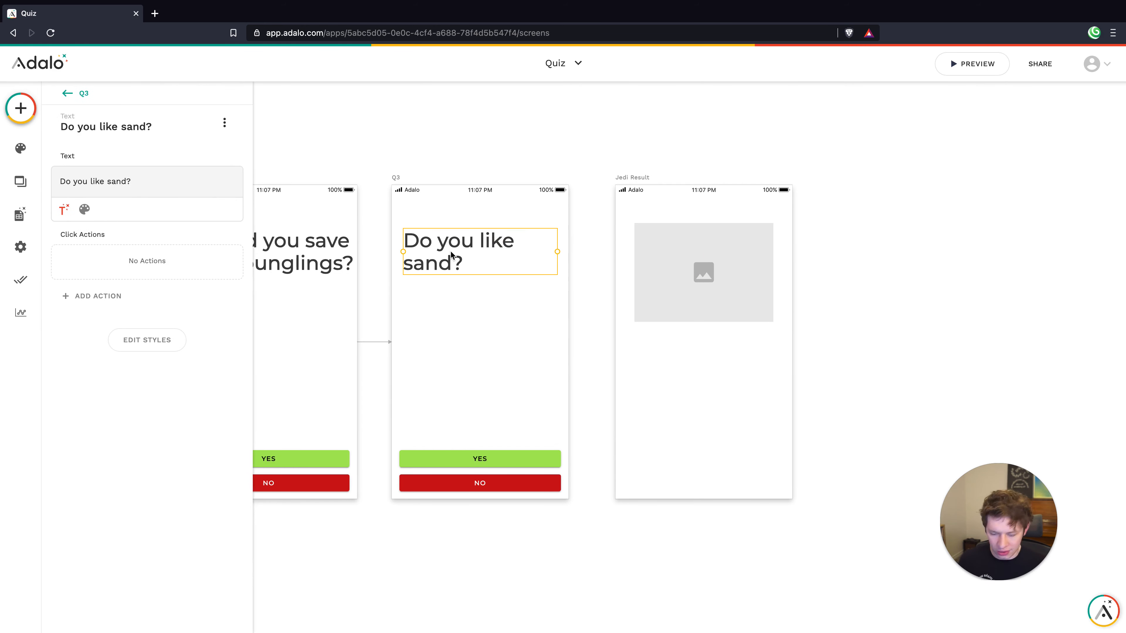
drag(450, 251, 672, 358)
double_click(683, 359)
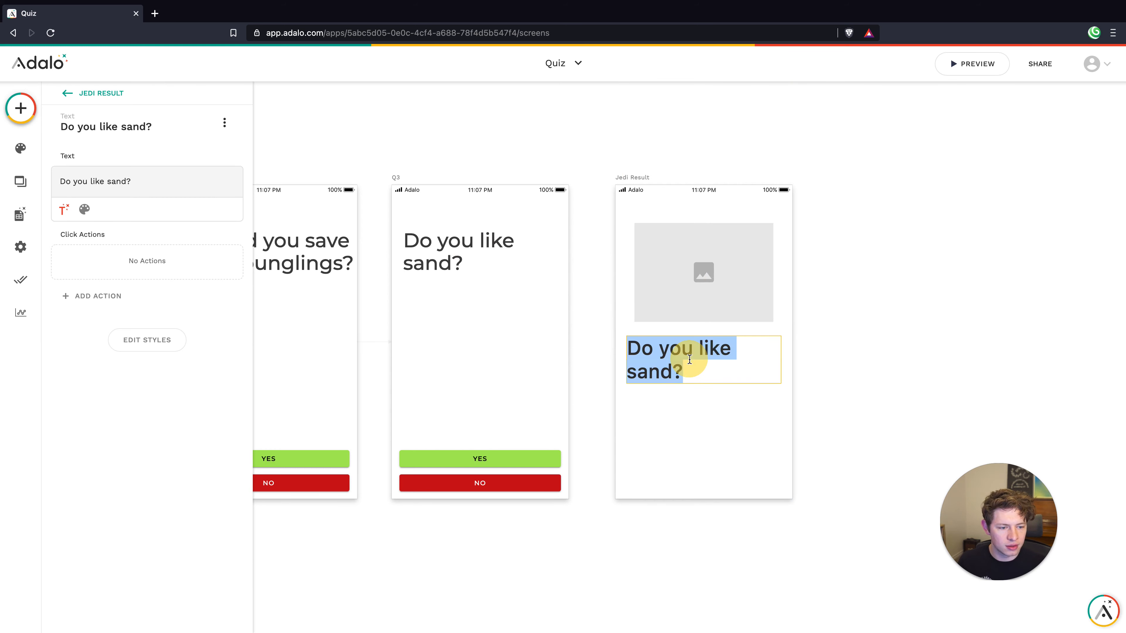
text(You are a Jedi!)
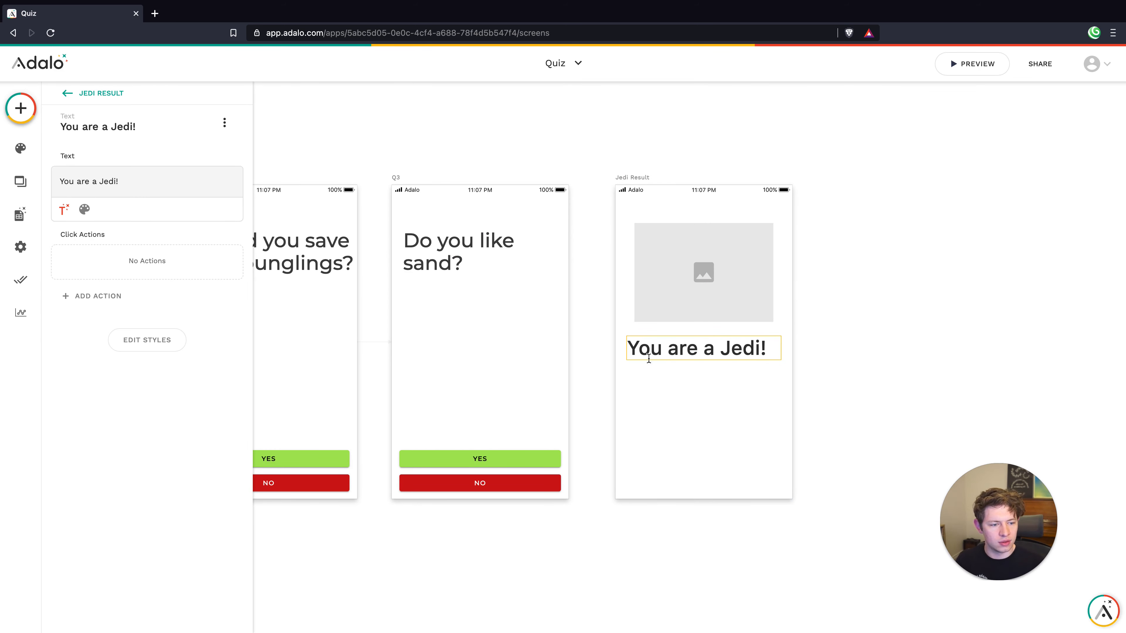
click(697, 397)
Center-align the 'You are a Jedi!' text
click(148, 338)
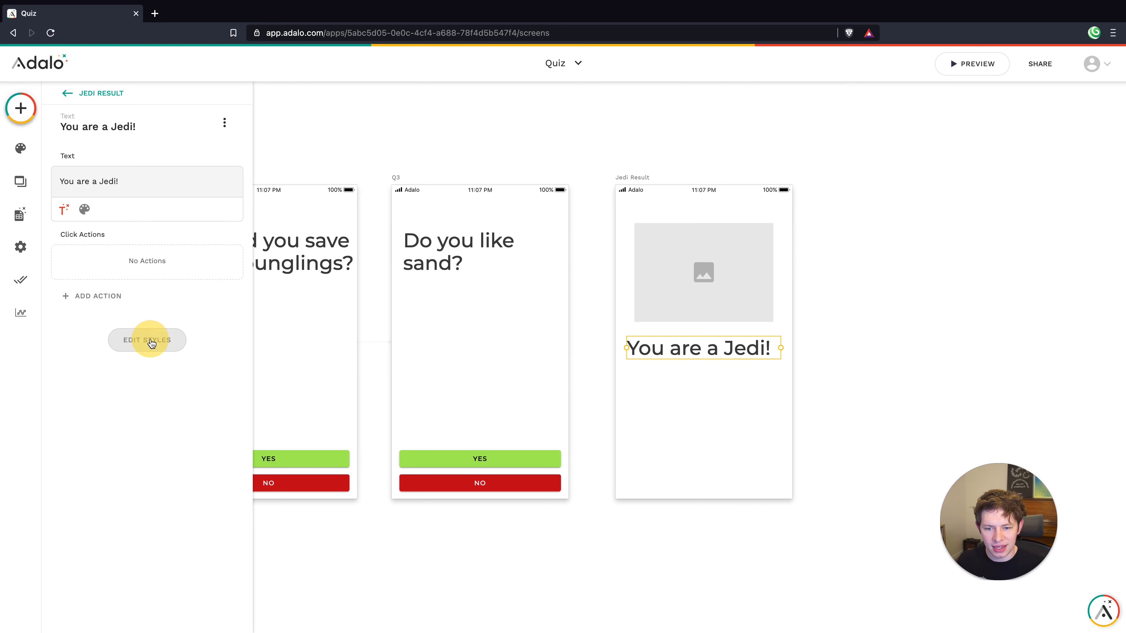
click(84, 209)
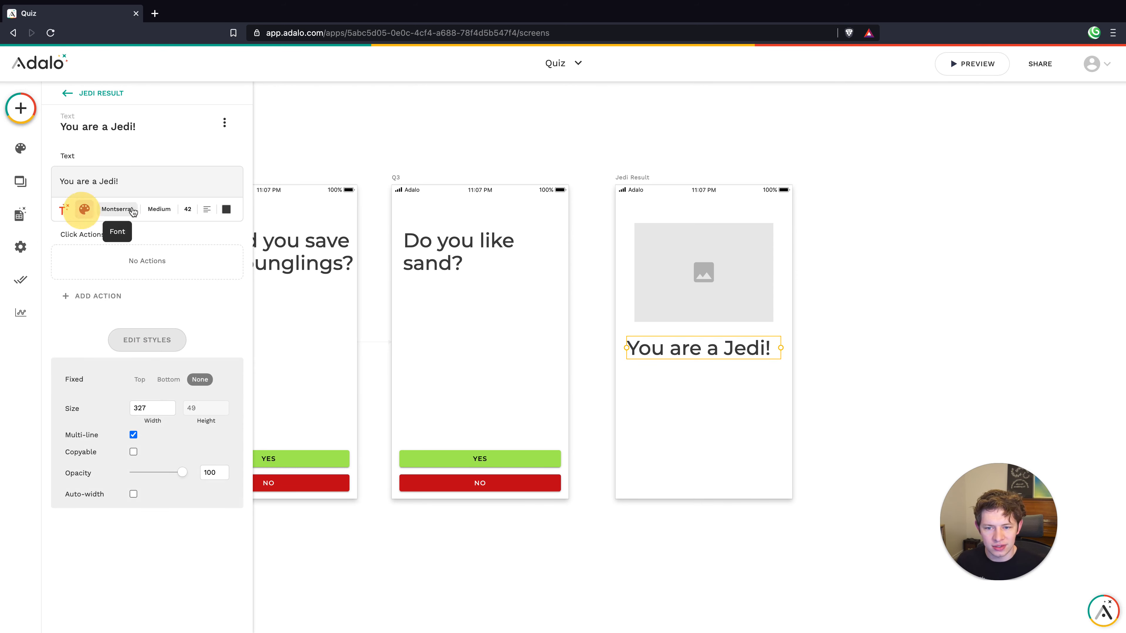
click(207, 209)
click(204, 259)
click(754, 437)
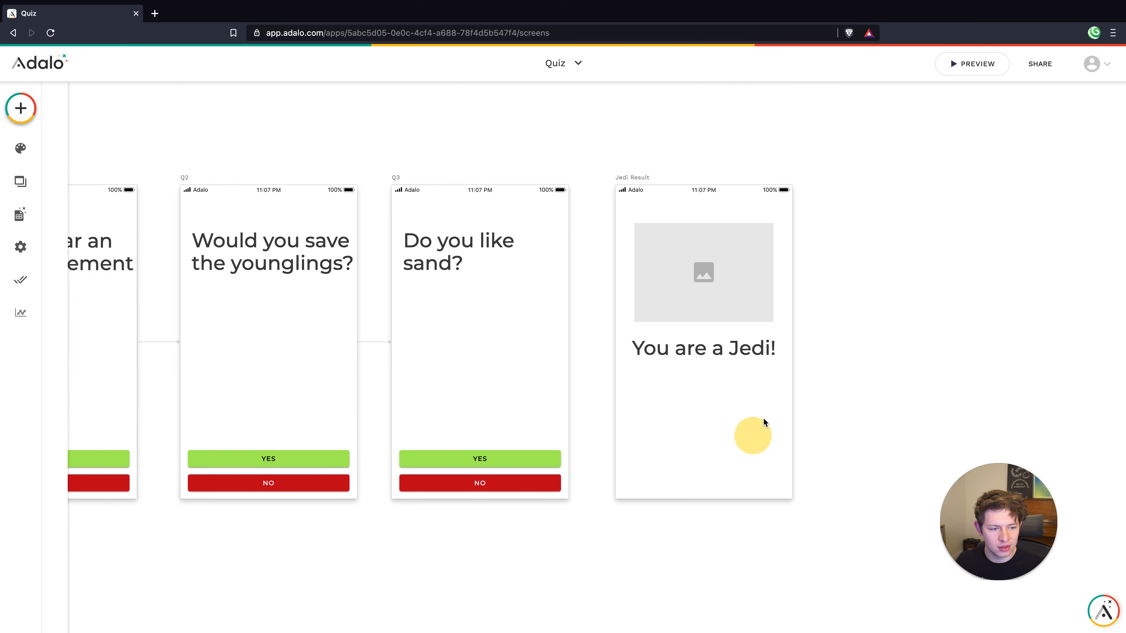
Add a widened, centred button labelled 'Done' with its plus icon removed
click(21, 109)
drag(195, 252, 805, 390)
drag(735, 386, 636, 385)
click(773, 385)
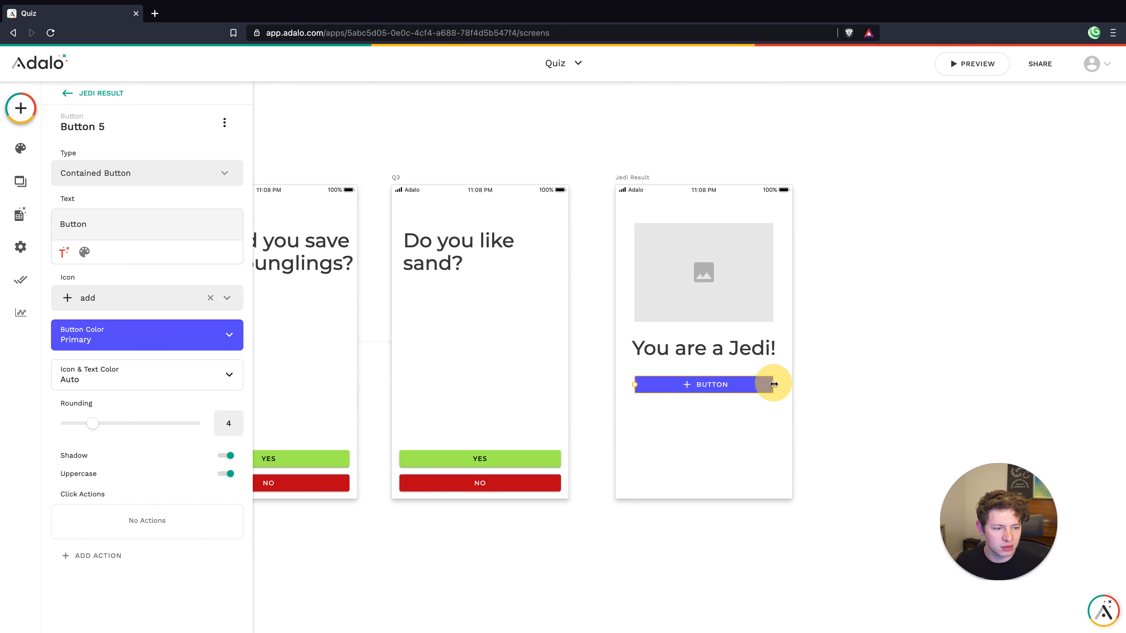
double_click(86, 226)
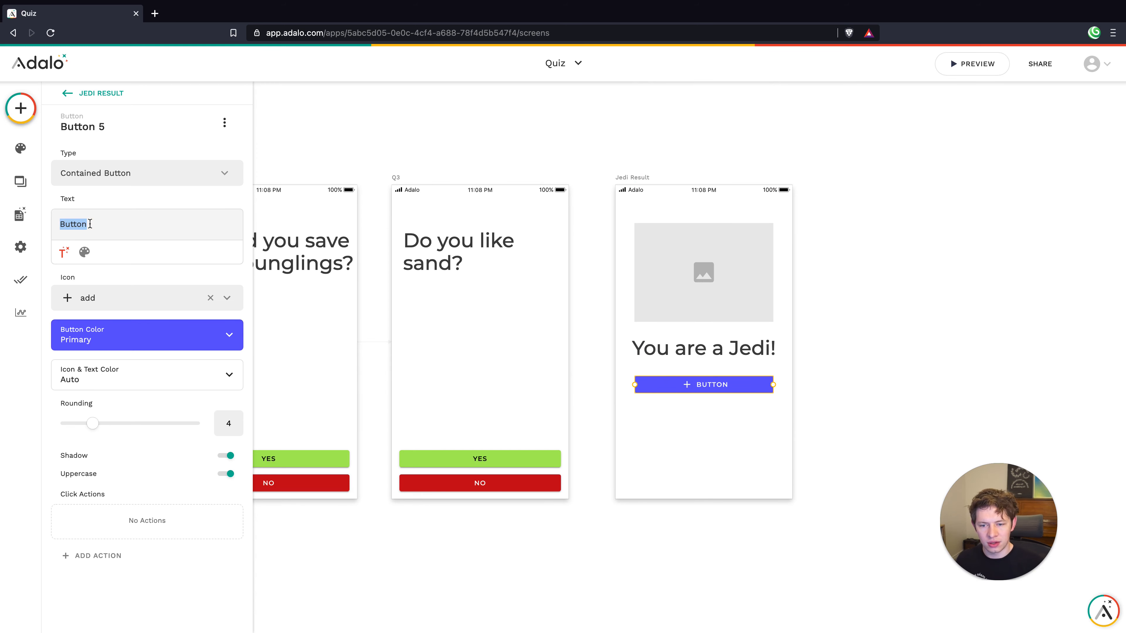
text(Home)
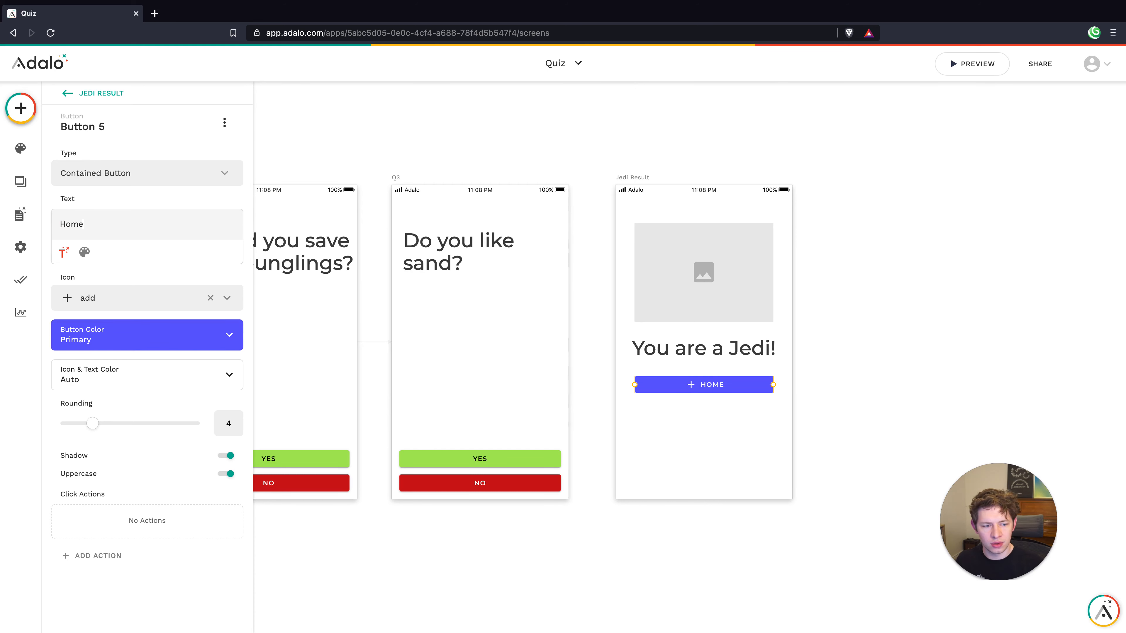
click(83, 220)
double_click(82, 221)
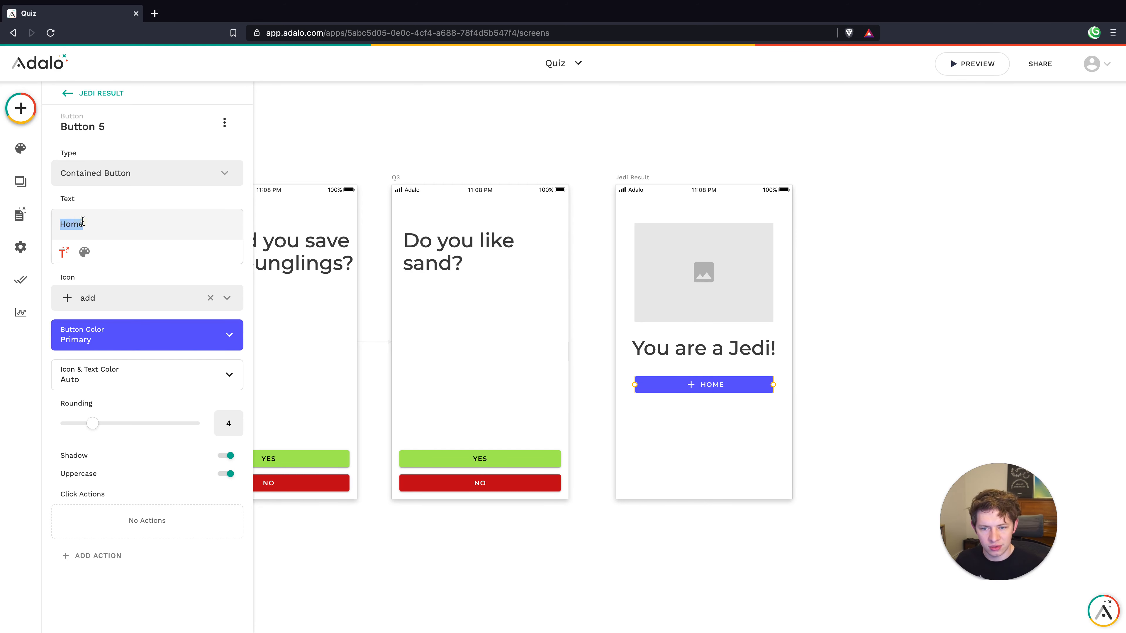
text(Done)
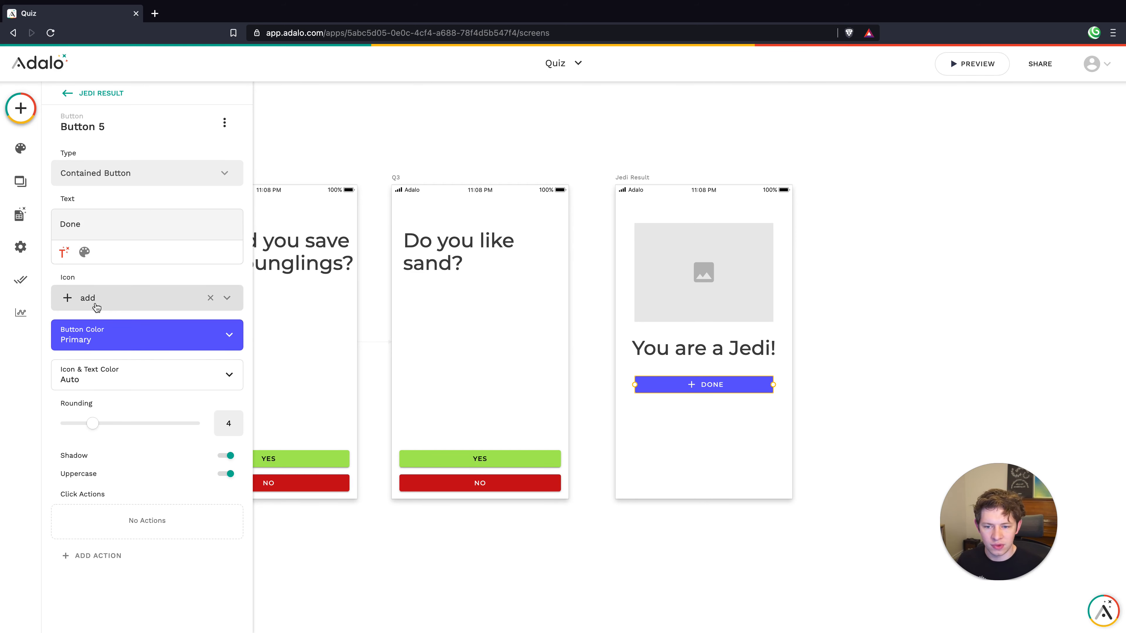
click(210, 297)
click(651, 408)
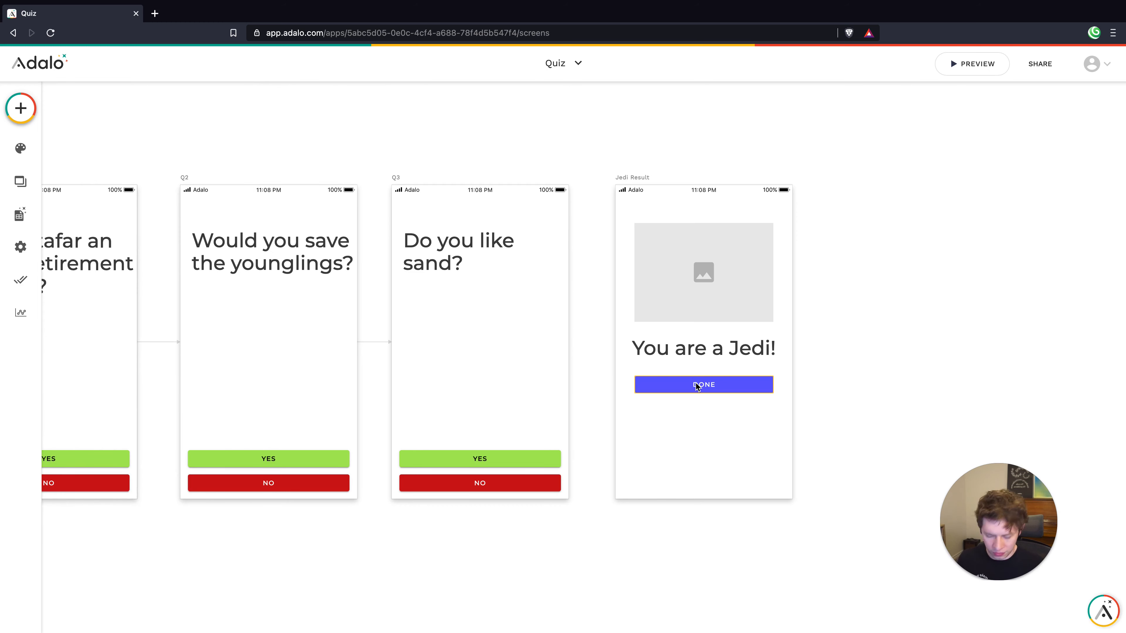
Duplicate the Done button below it and relabel the copy 'Retake Quiz'
drag(696, 383, 698, 408)
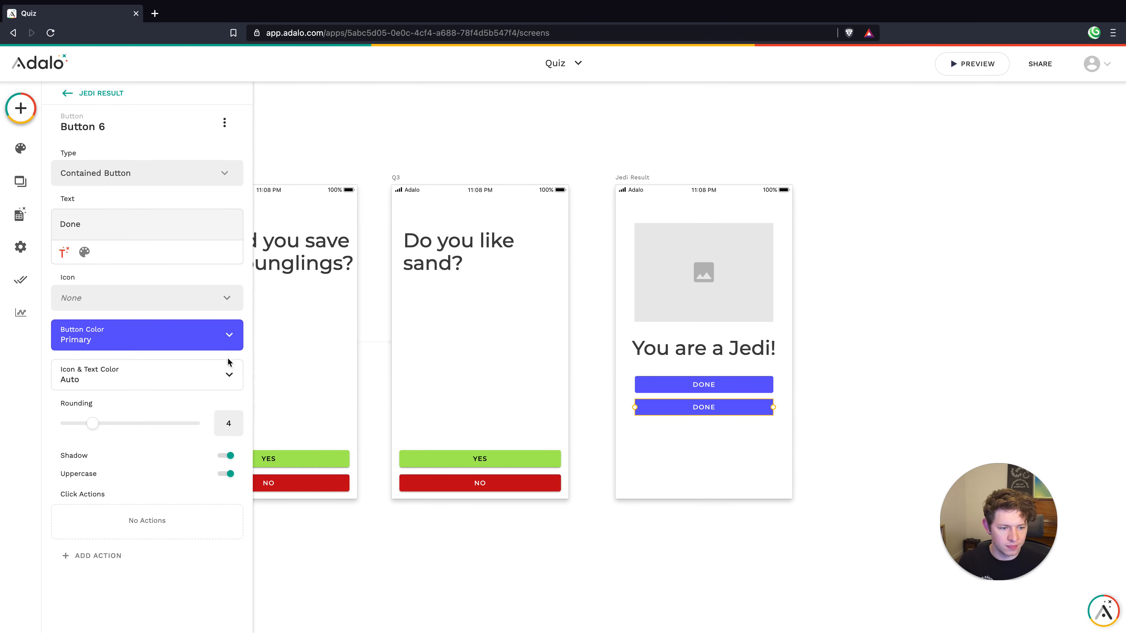
double_click(93, 224)
text(Retake)
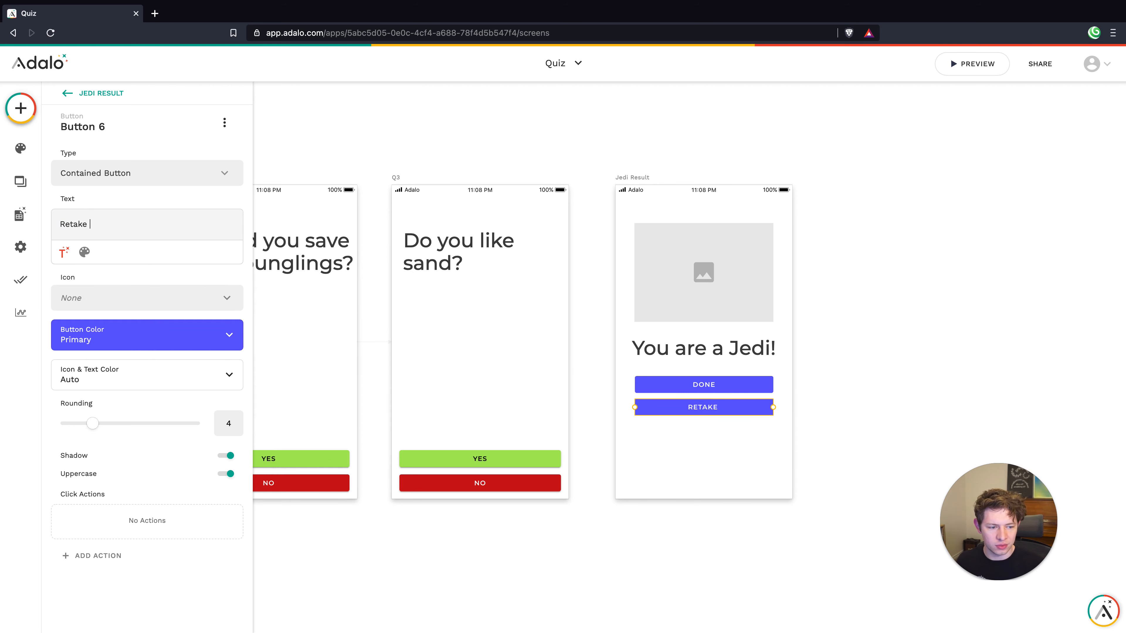
text( Quiz)
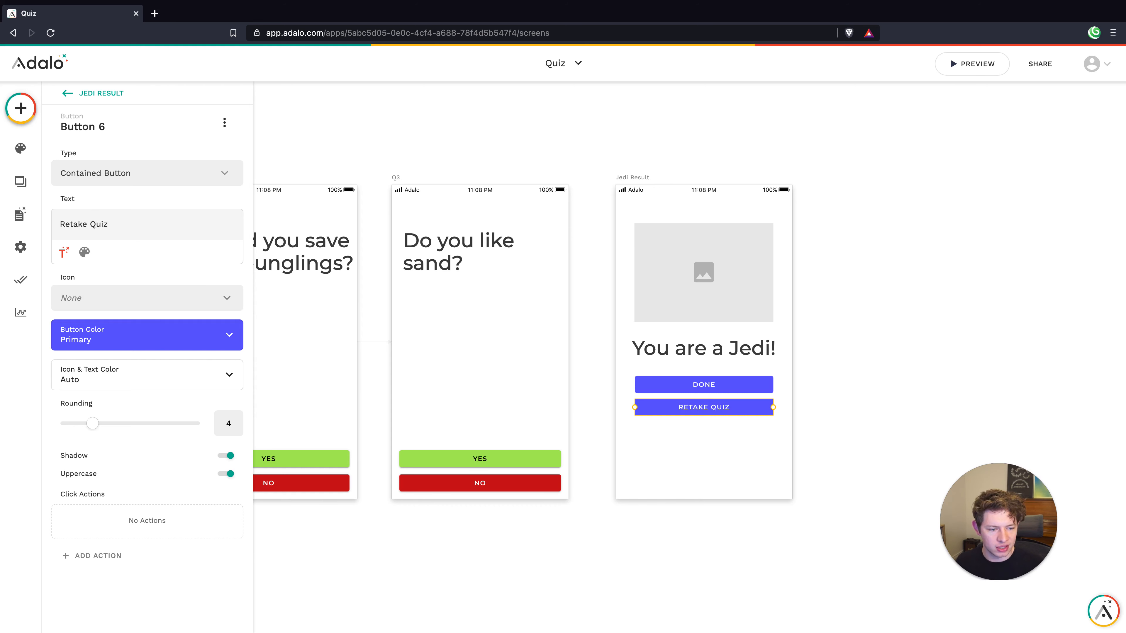
click(668, 448)
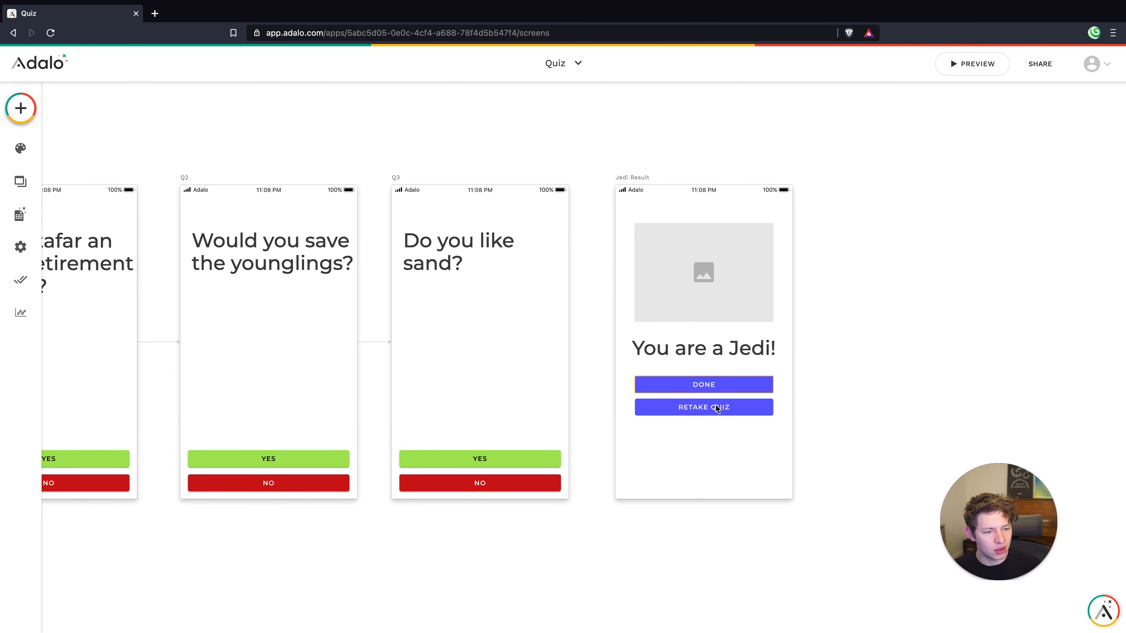
Duplicate the Jedi Result screen with Ctrl+D and rename the copy 'Sith Result'
scroll(651, 361, down, 2)
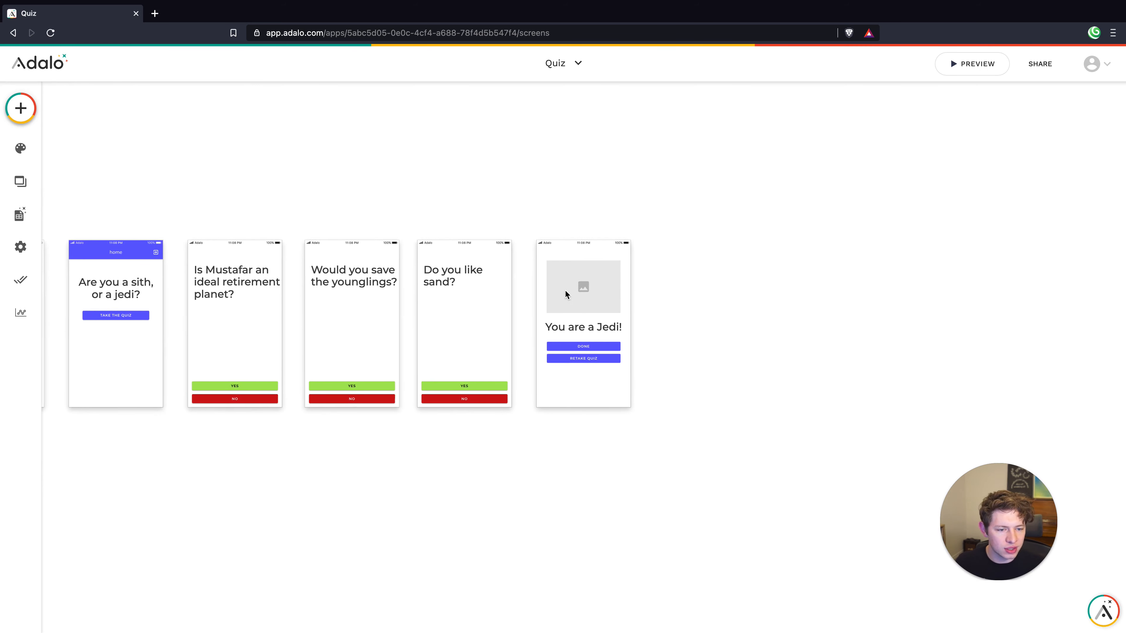
click(565, 290)
click(594, 393)
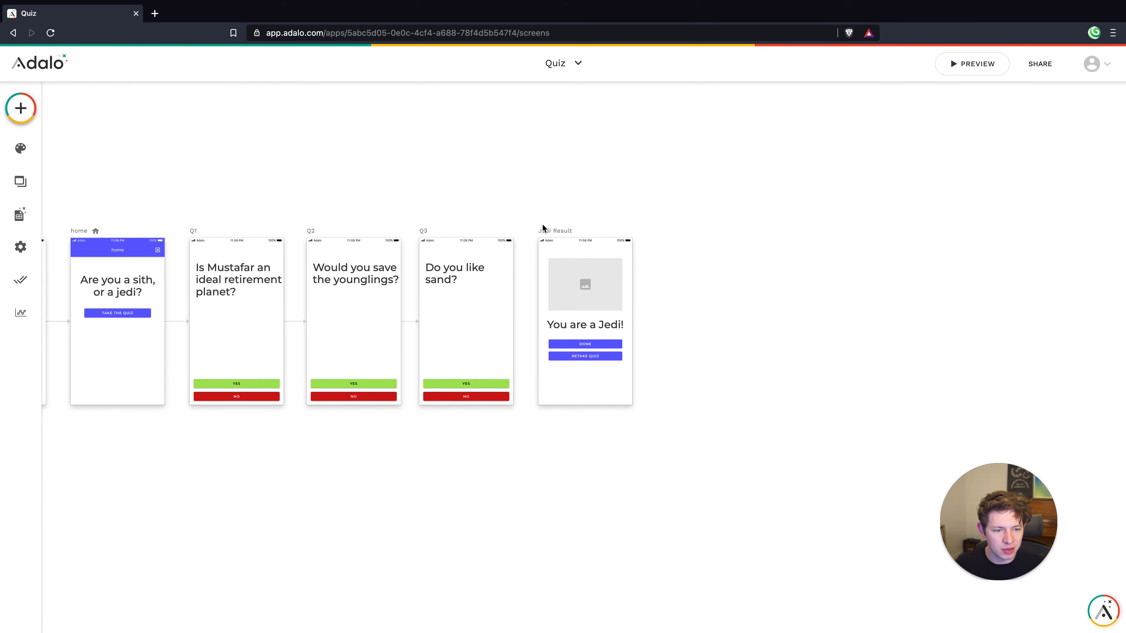
click(552, 231)
key(ctrl+d)
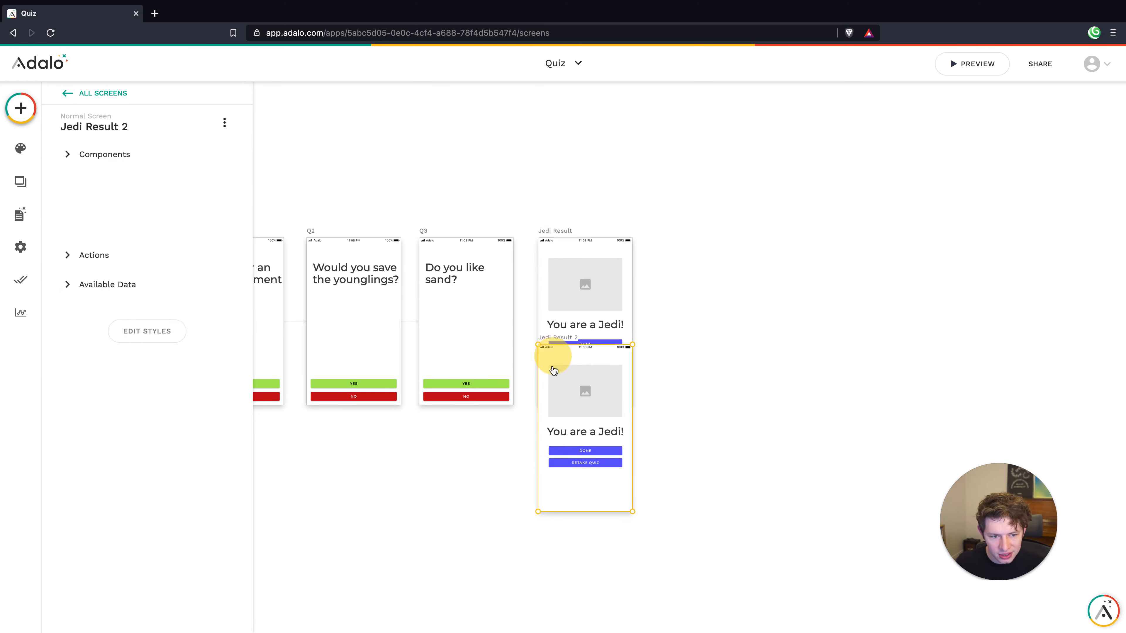
click(99, 125)
click(147, 178)
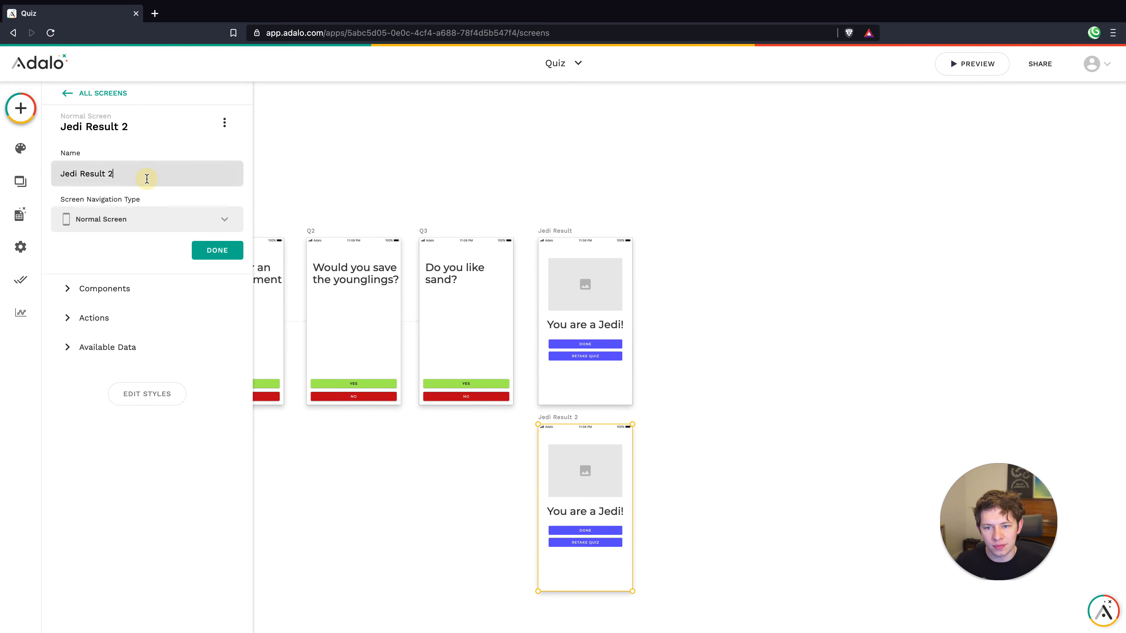
double_click(75, 173)
text(Sith)
key(Return)
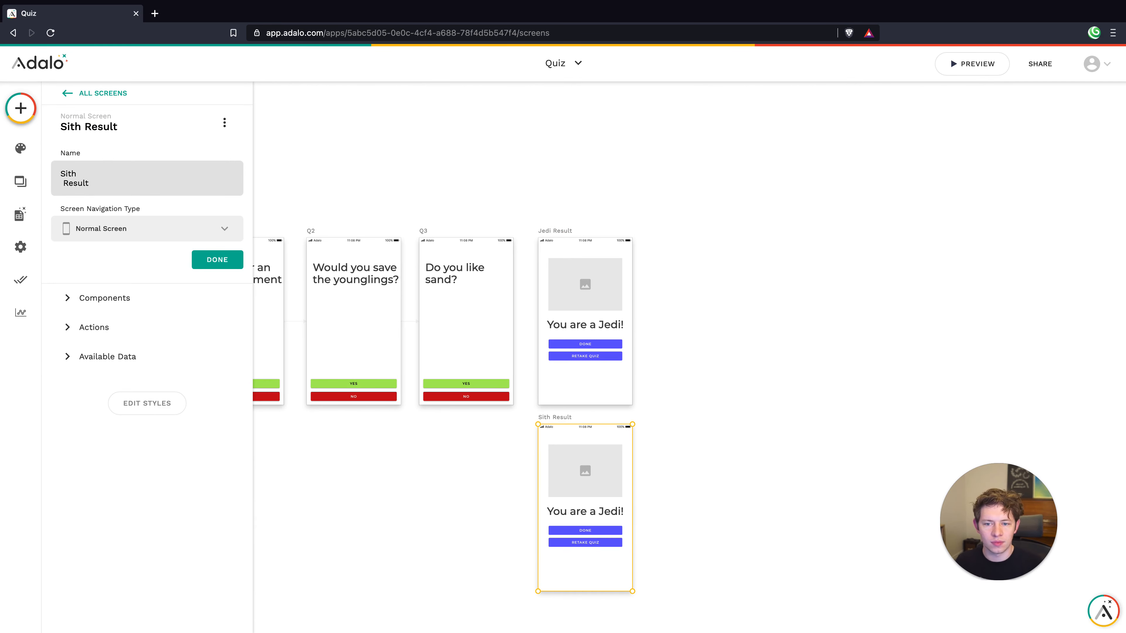
key(BackSpace)
click(215, 258)
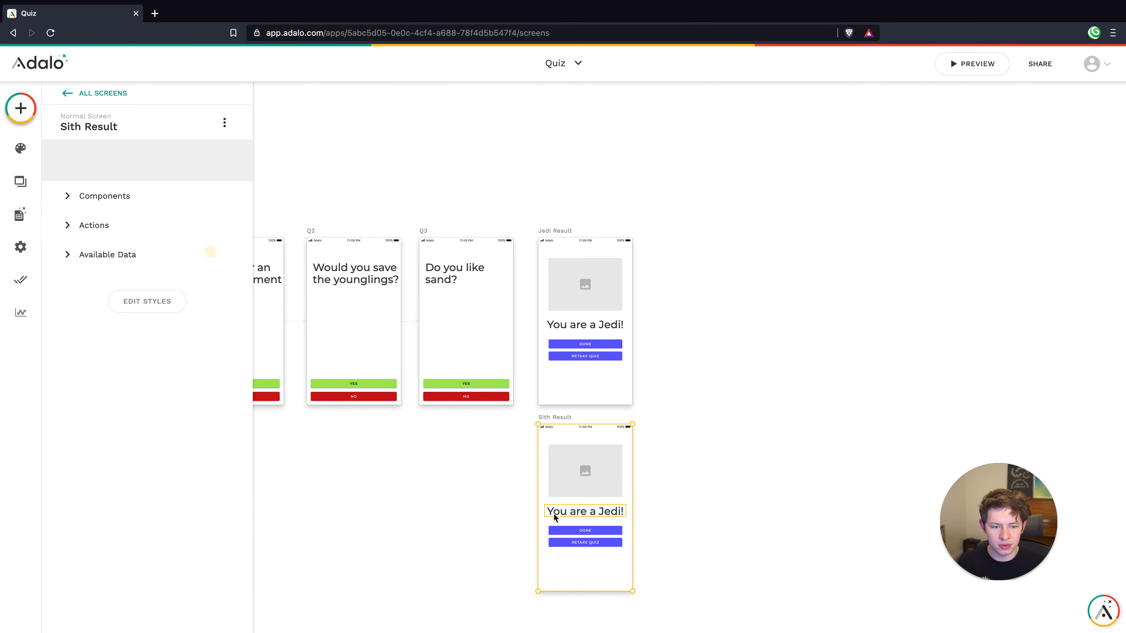
click(672, 503)
Change the copied heading to read 'You are a Sith!'
click(611, 517)
double_click(108, 182)
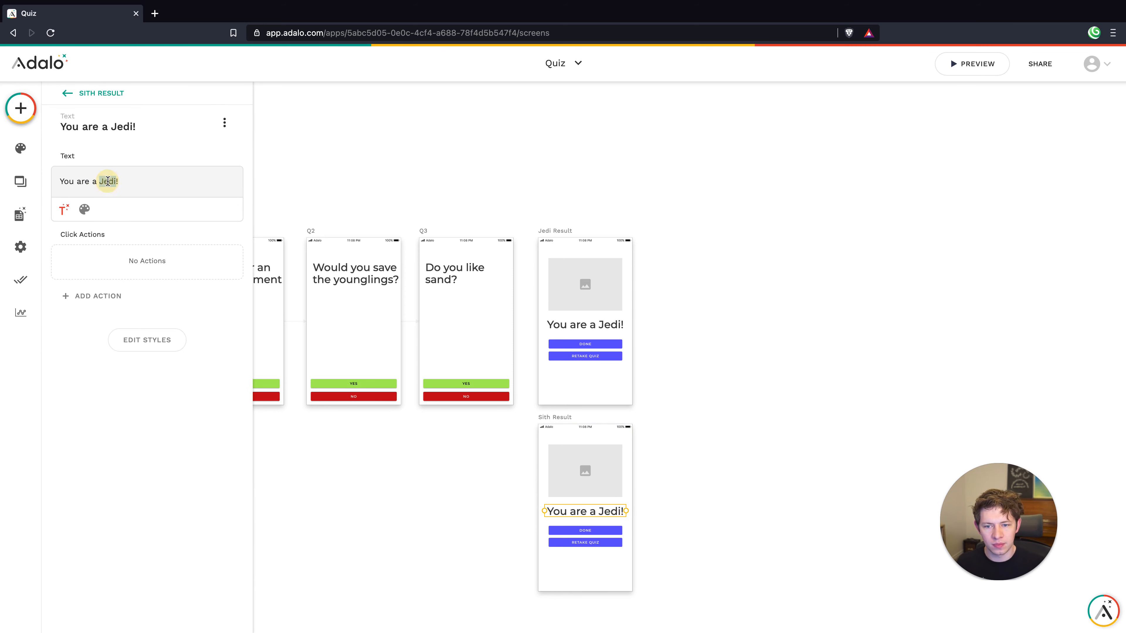
text(Sith)
click(743, 397)
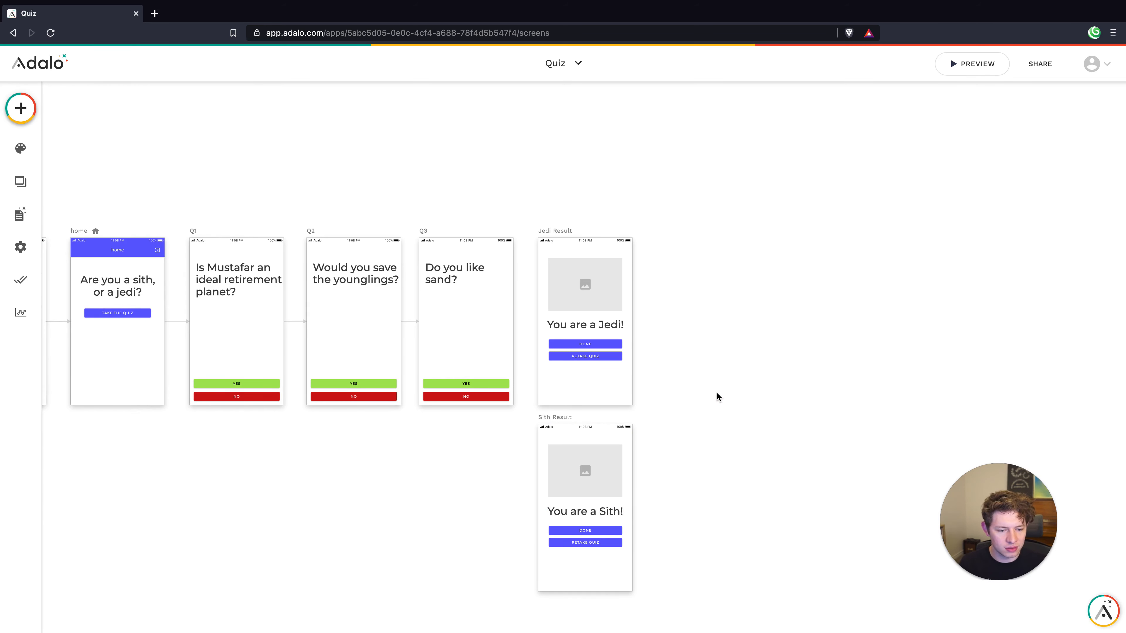
Set the Jedi Result image source to an uploaded image
click(576, 282)
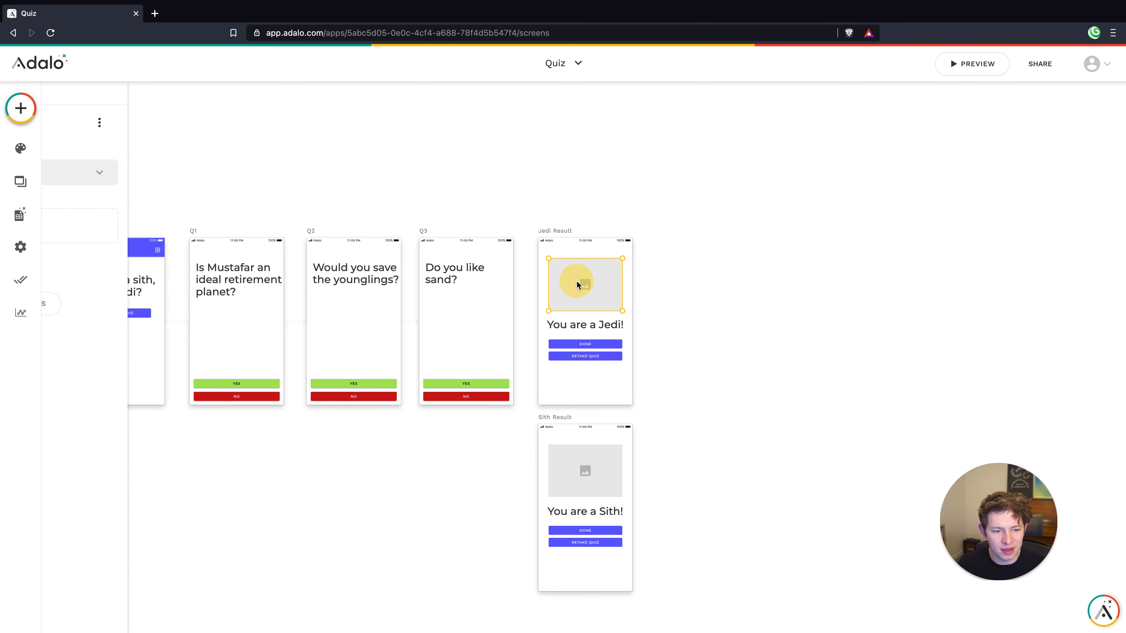
click(127, 177)
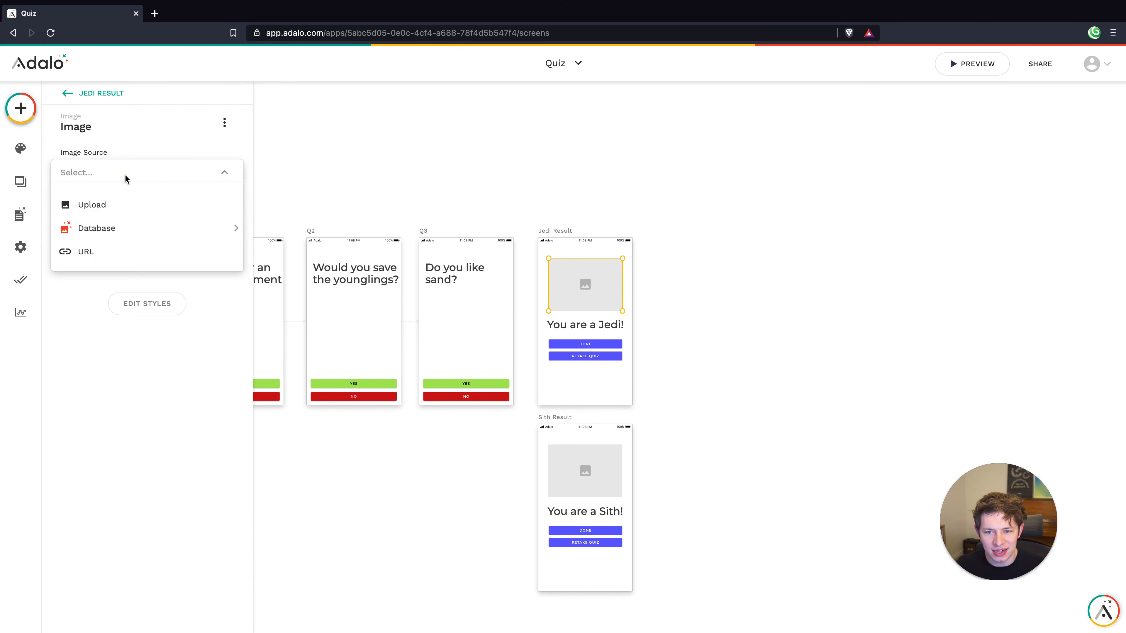
click(116, 216)
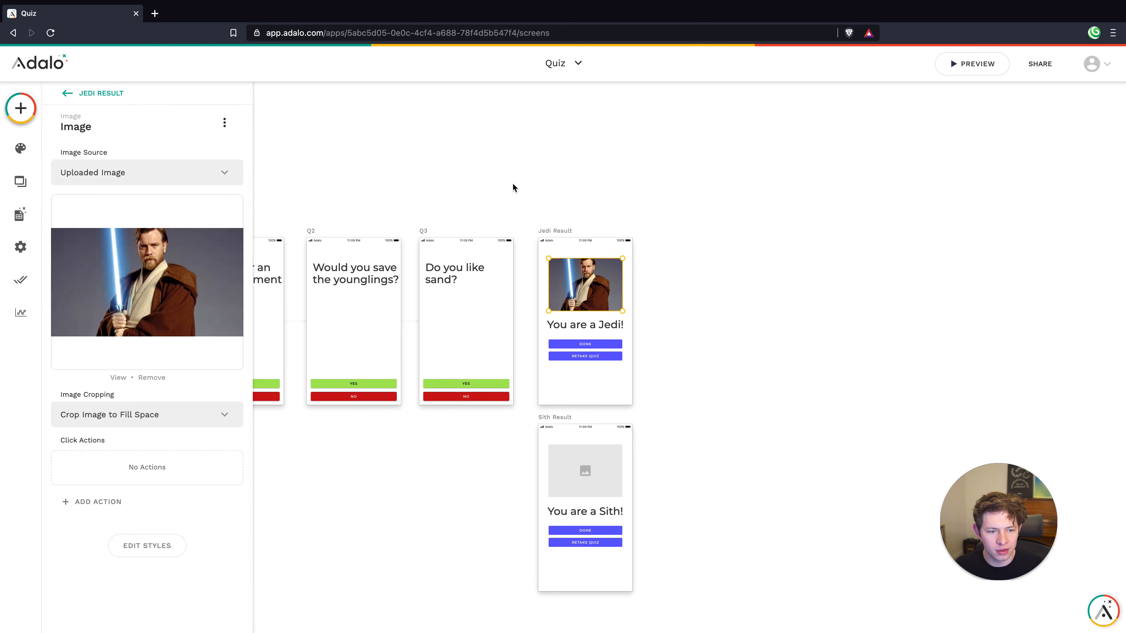
click(513, 184)
Upload the Darth Vader picture as the Sith Result image
click(611, 483)
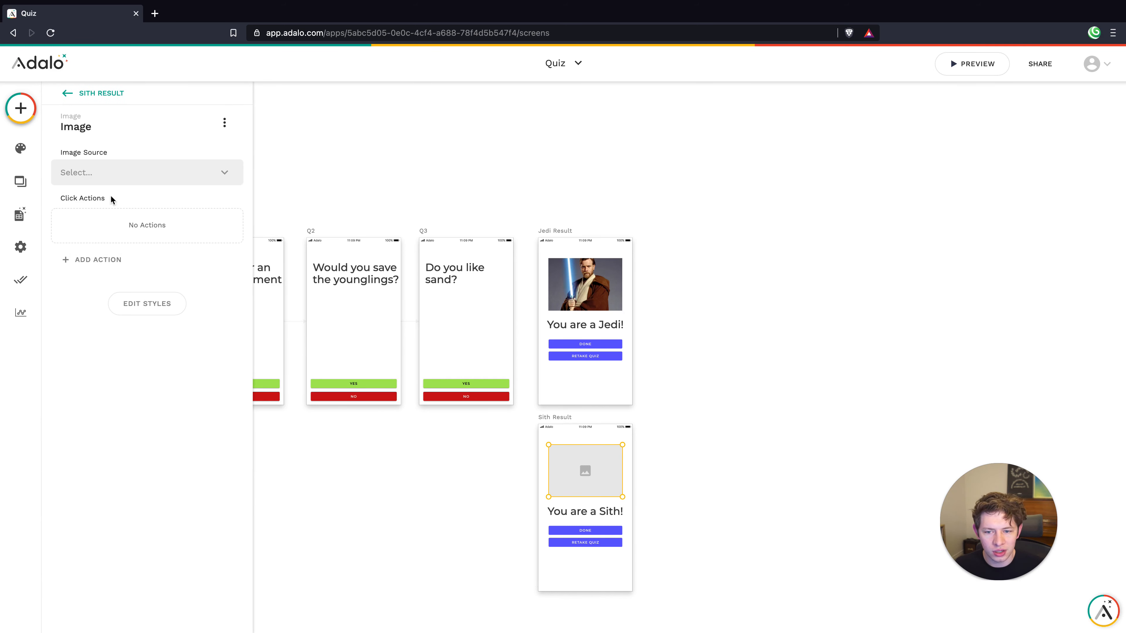
click(102, 179)
click(123, 211)
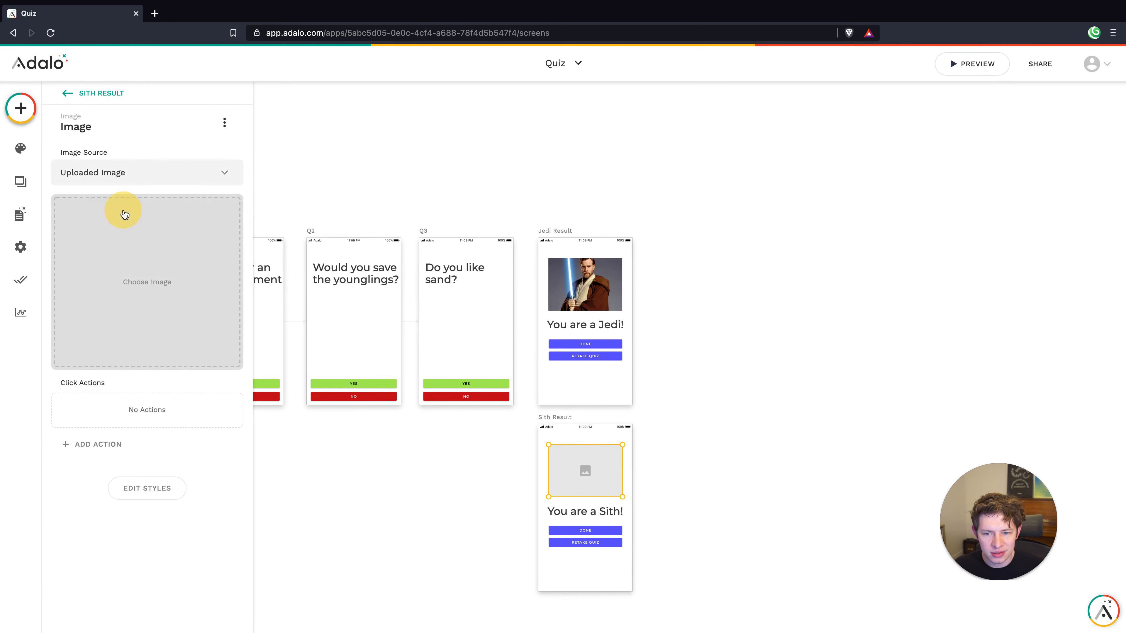
click(156, 269)
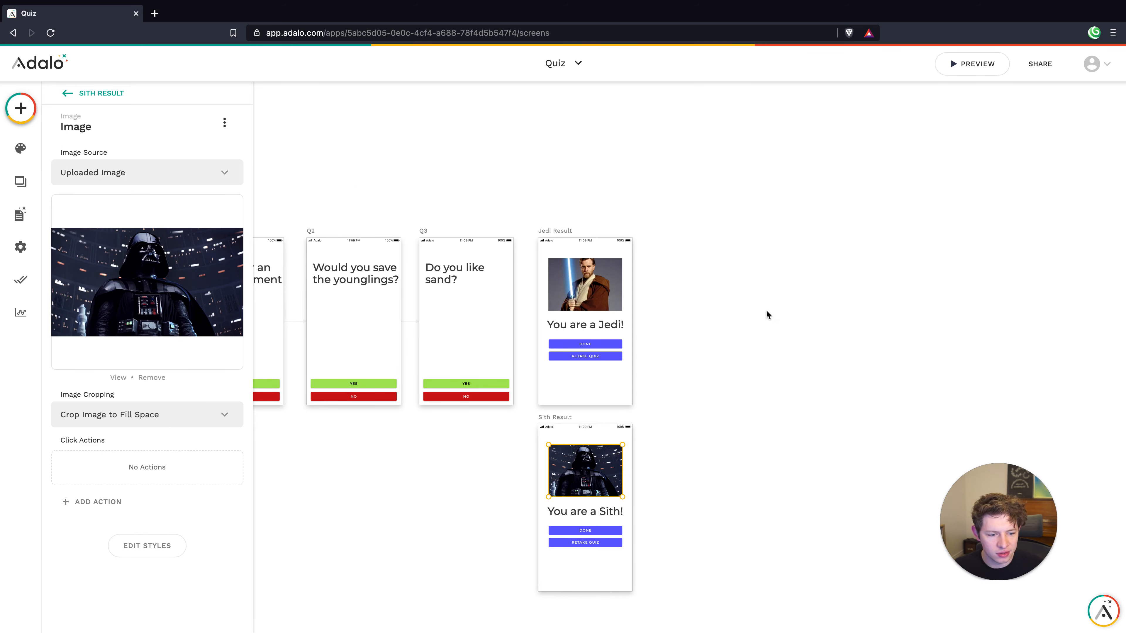
click(769, 330)
Round the corners of the Sith and Jedi result images
click(620, 473)
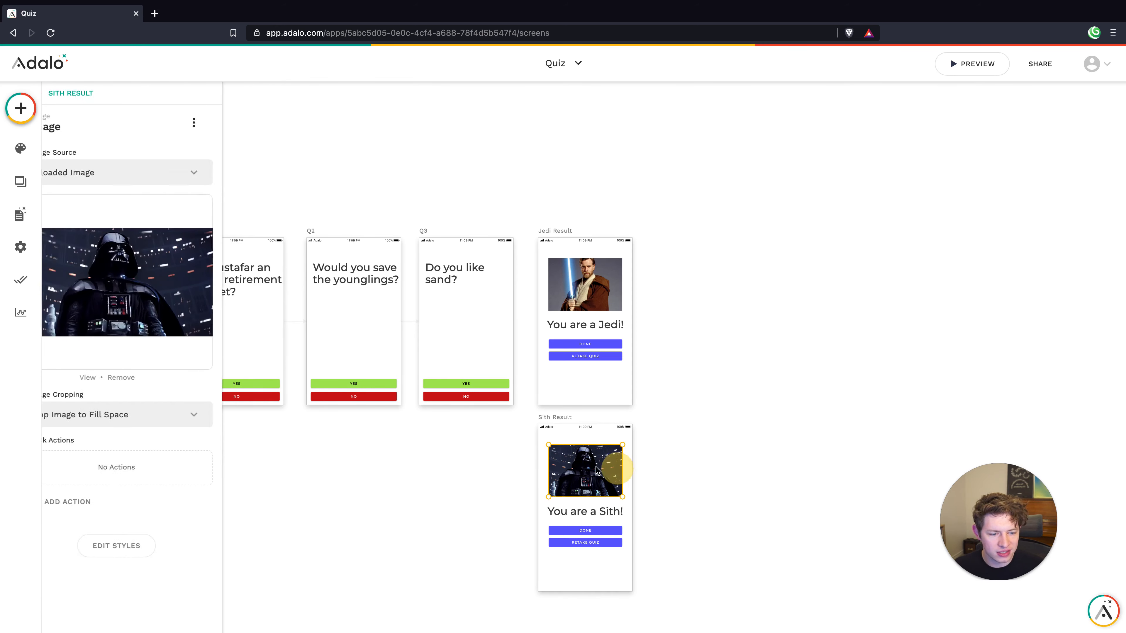
scroll(215, 532, down, 3)
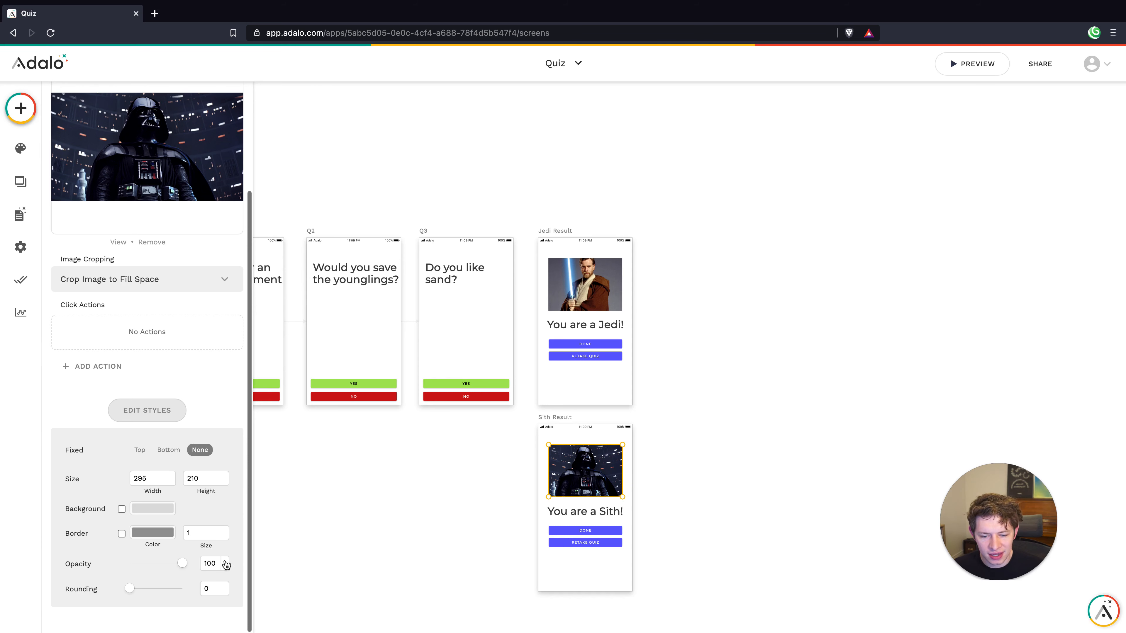
double_click(226, 587)
click(227, 587)
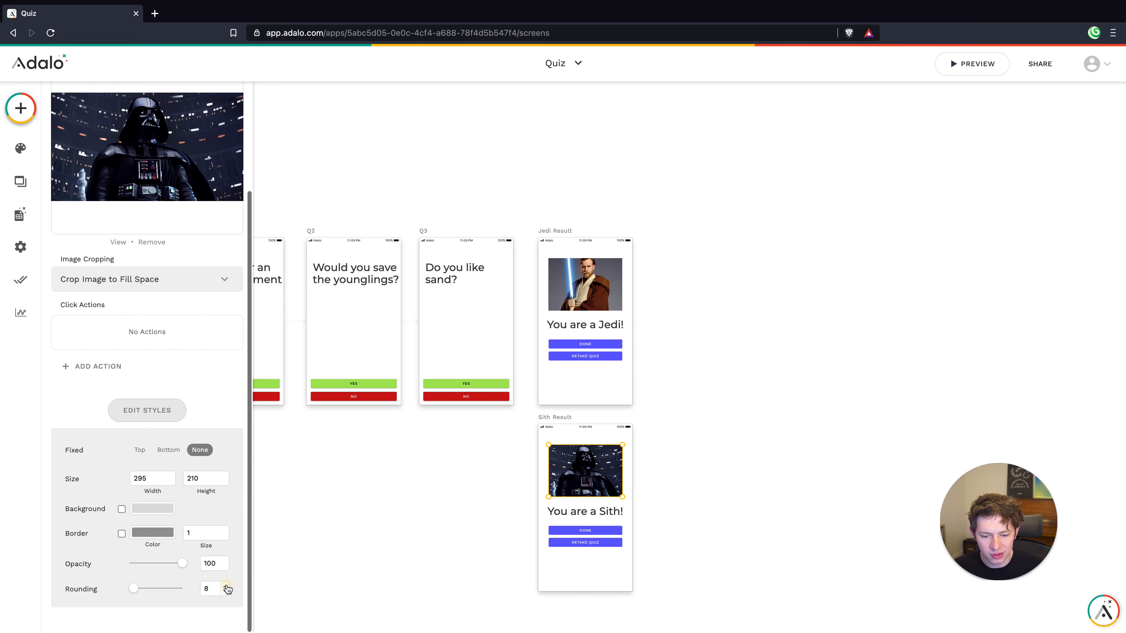
click(600, 284)
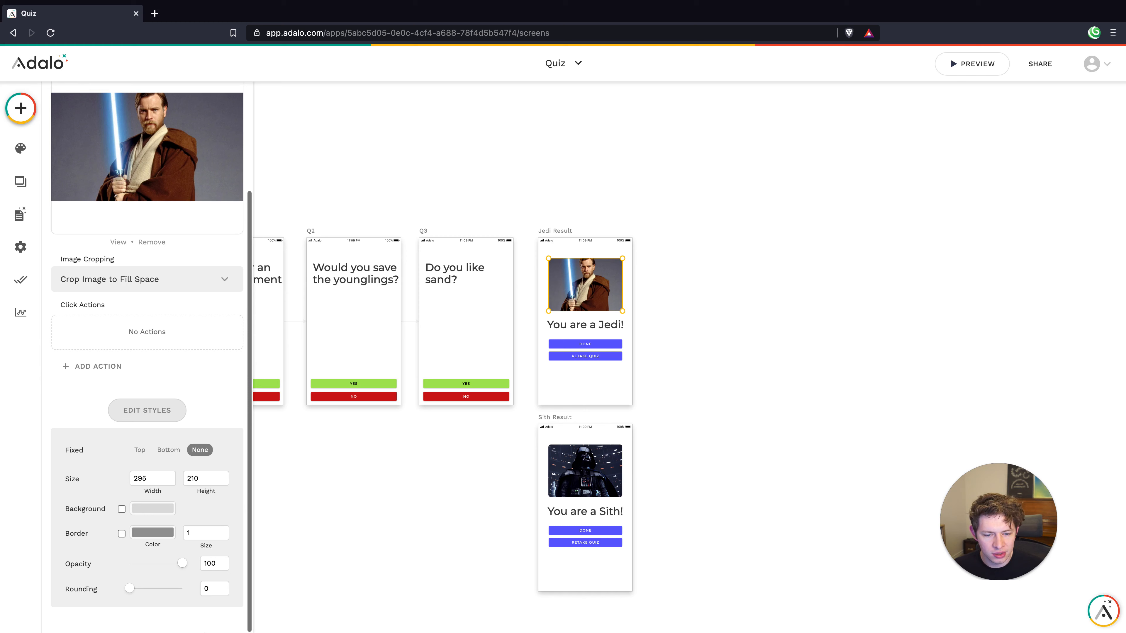
triple_click(223, 587)
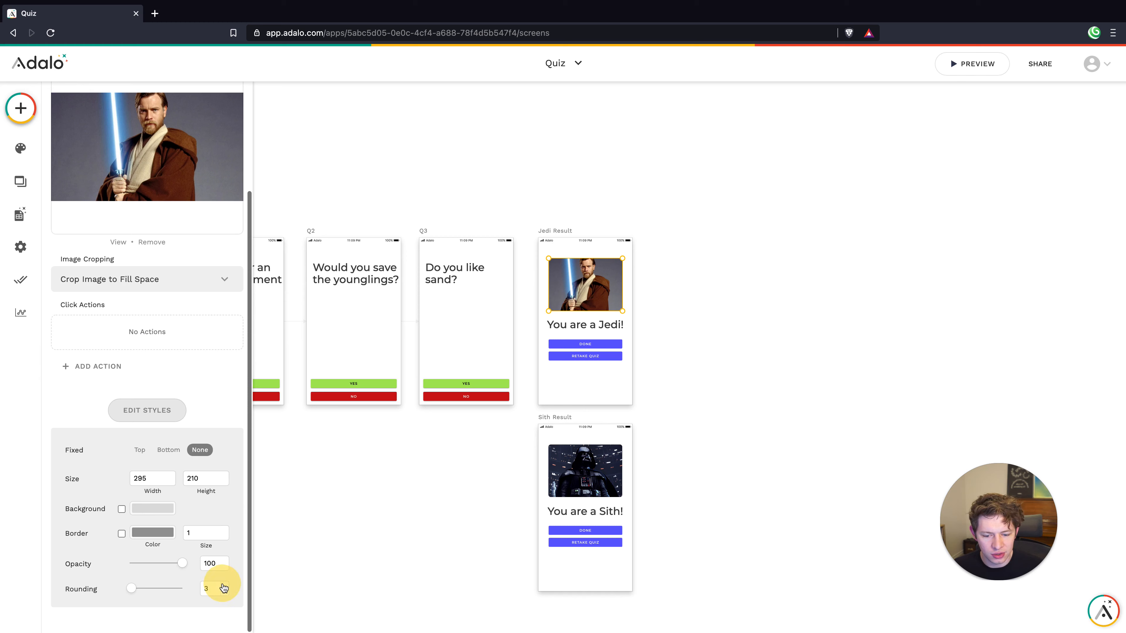
click(397, 528)
click(598, 279)
click(733, 315)
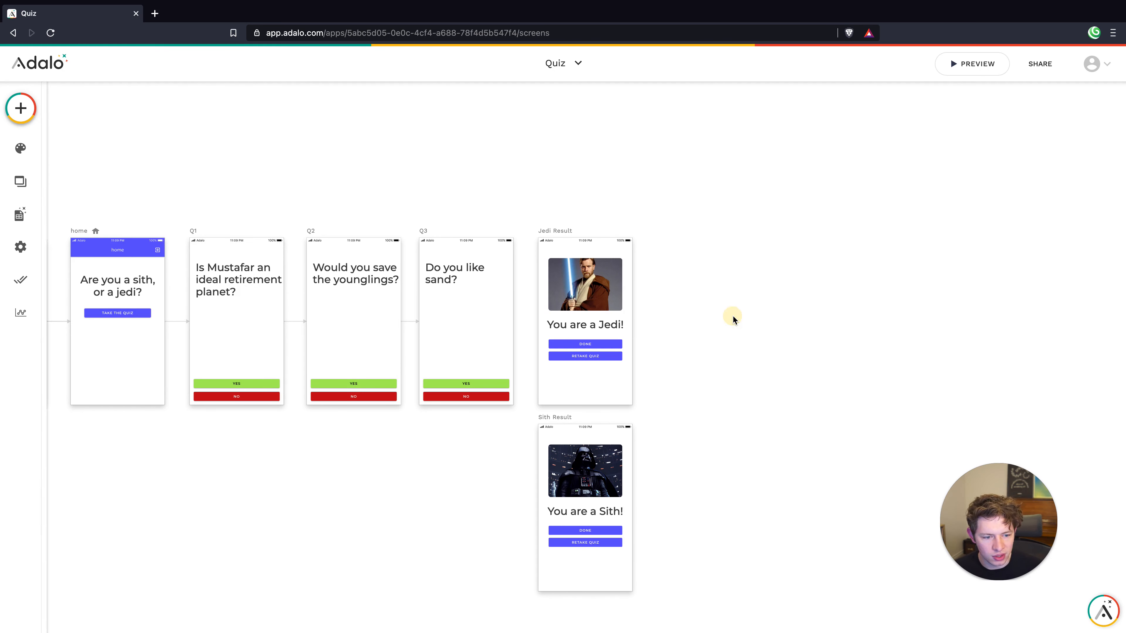
Inspect the result buttons and Q3's Yes button actions without adding a link
click(579, 347)
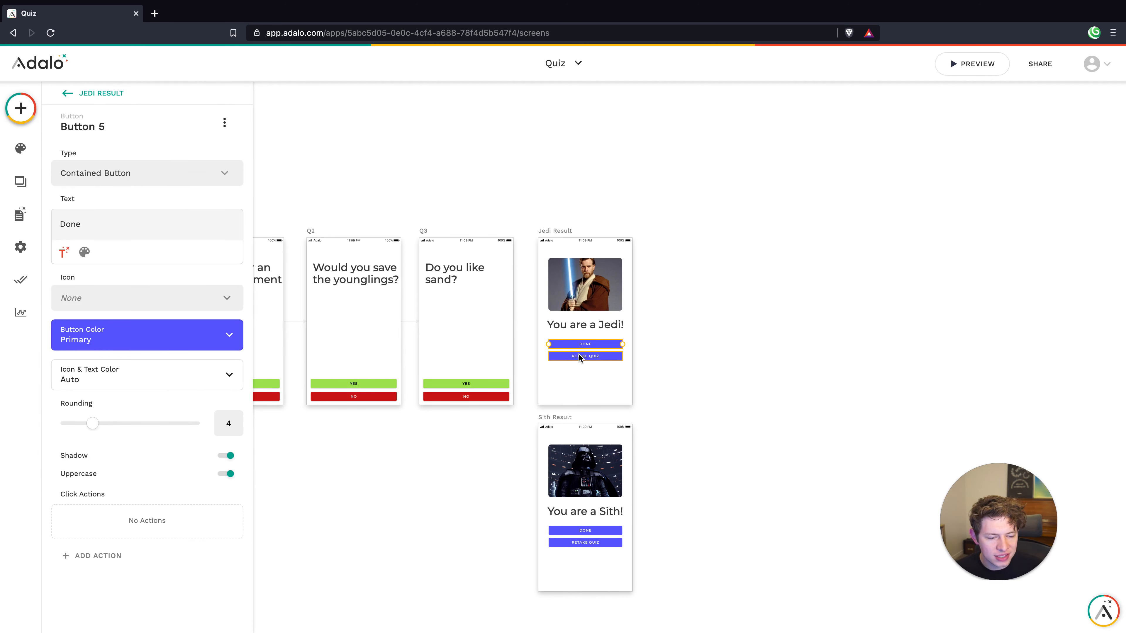
click(579, 355)
click(487, 380)
click(477, 382)
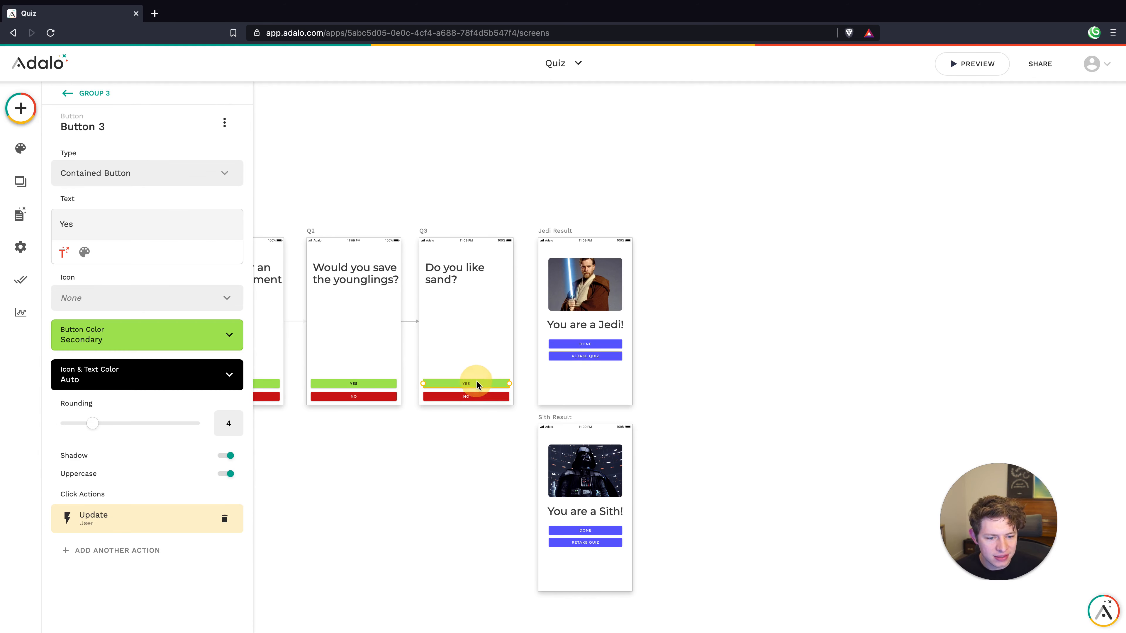
click(127, 551)
mouse_move(138, 336)
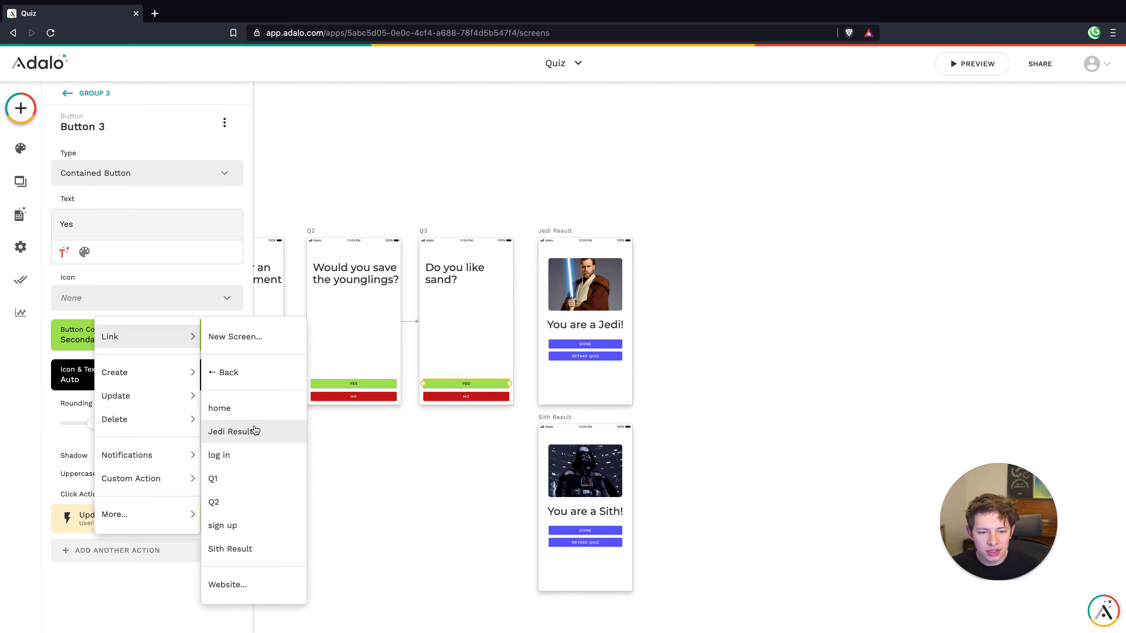
click(452, 328)
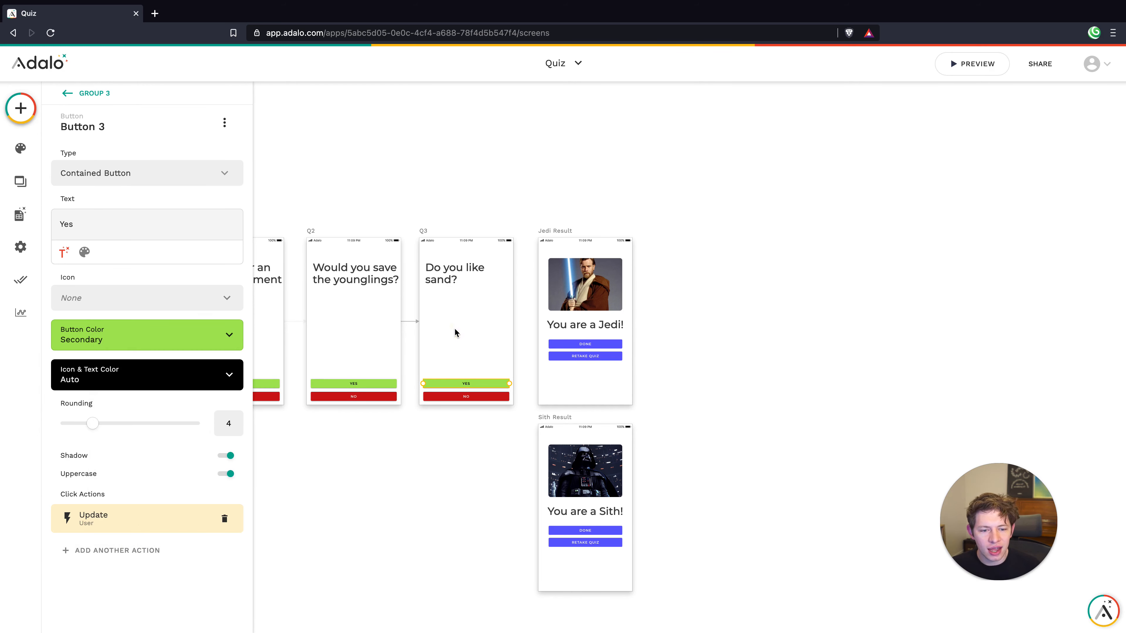
click(743, 285)
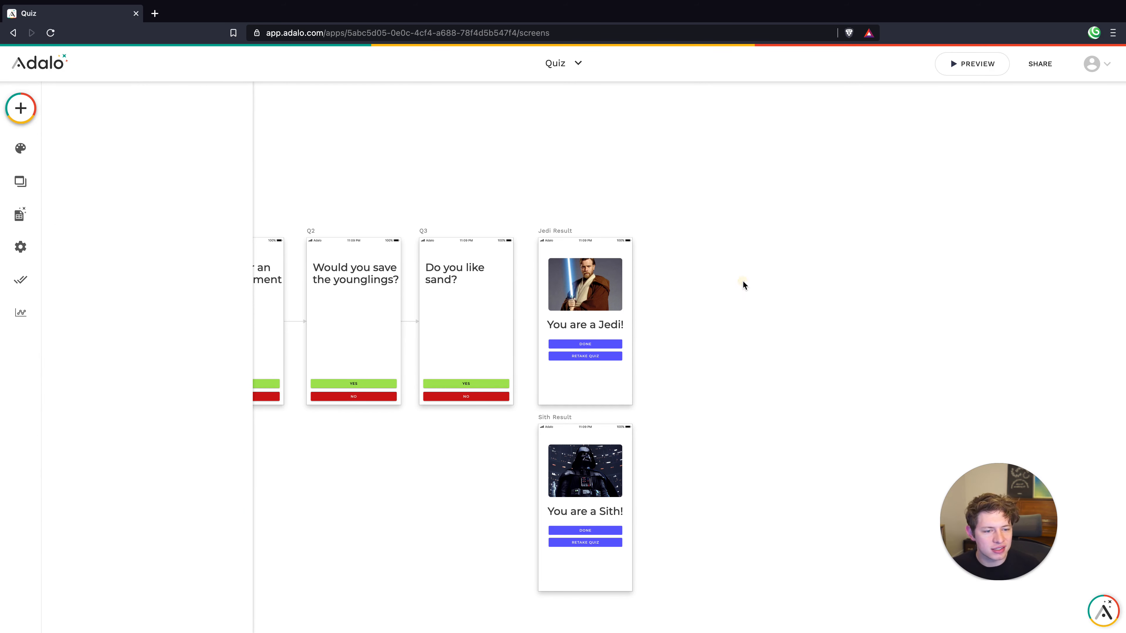
Move the Jedi Result screen further right, with Sith Result stacked beneath it
click(562, 231)
drag(562, 231, 726, 231)
click(559, 362)
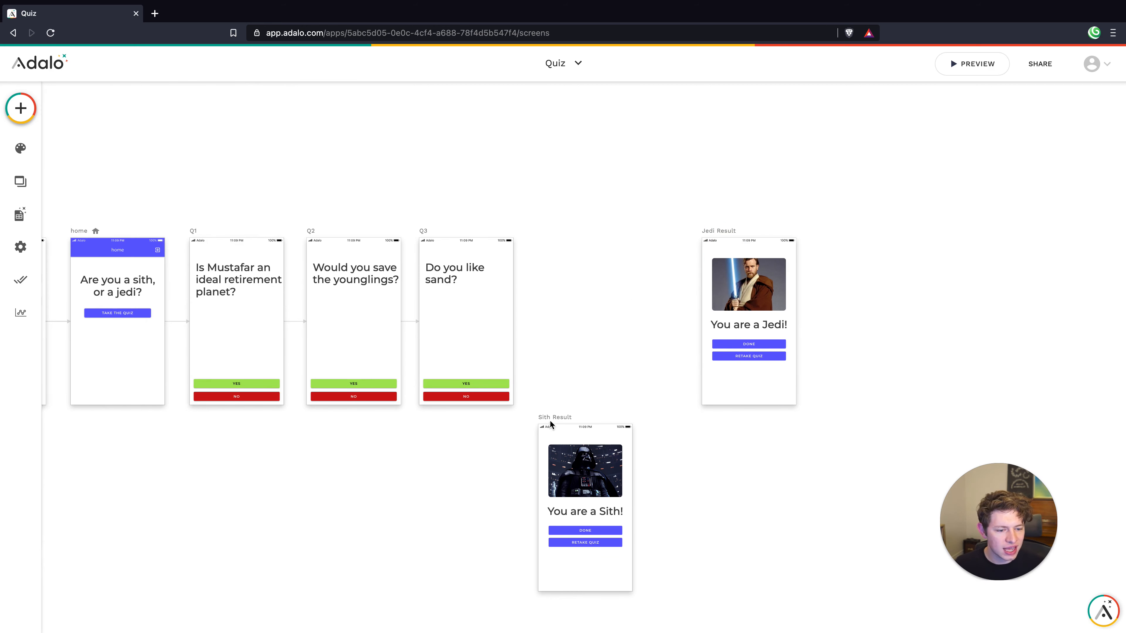
click(552, 419)
drag(552, 421, 715, 420)
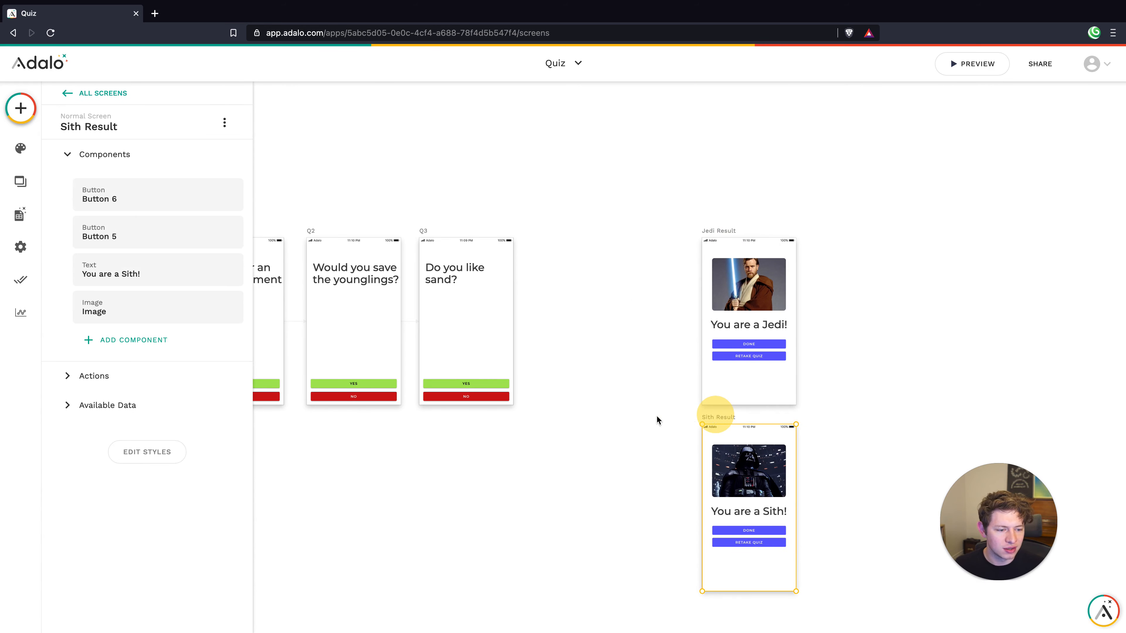
click(637, 414)
Start adding a new blank screen
click(21, 108)
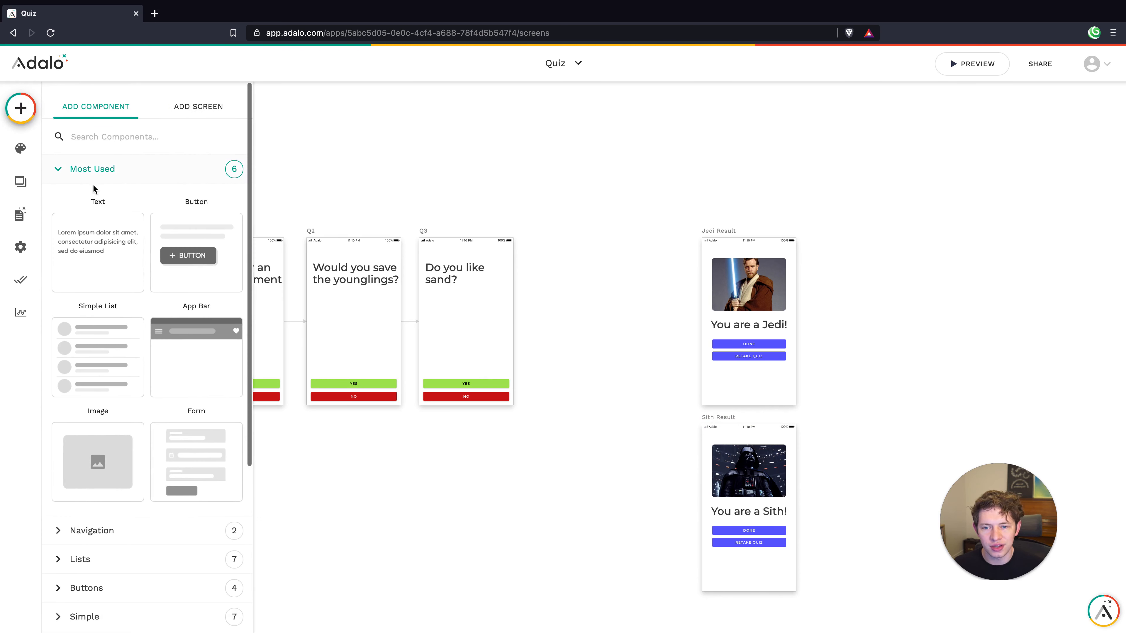
click(195, 107)
click(109, 242)
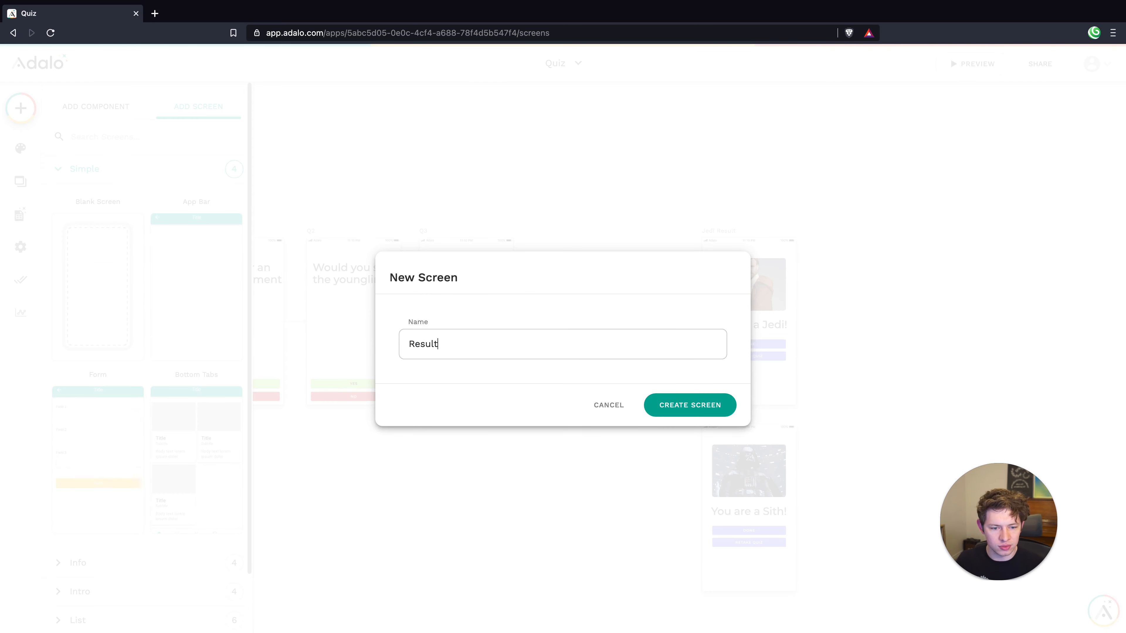
Name the new screen 'Results Pending' and place it right beside Q3
text(Results Pending)
key(Return)
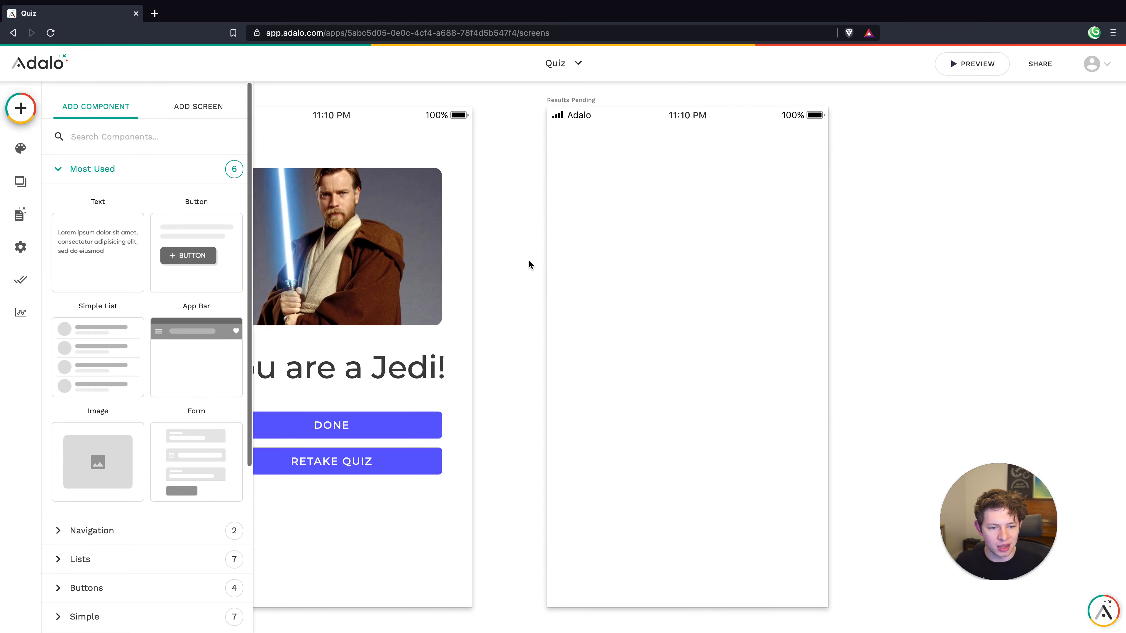
click(587, 253)
drag(594, 208, 376, 208)
click(353, 387)
scroll(393, 275, up, 5)
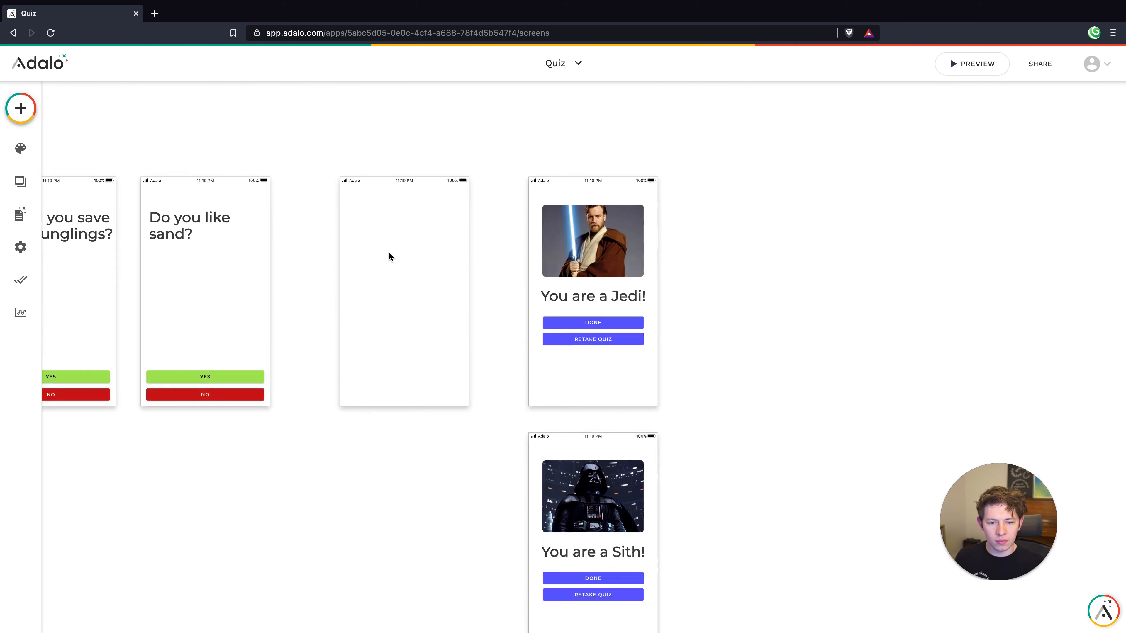
scroll(389, 252, up, 1)
scroll(389, 252, left, 2)
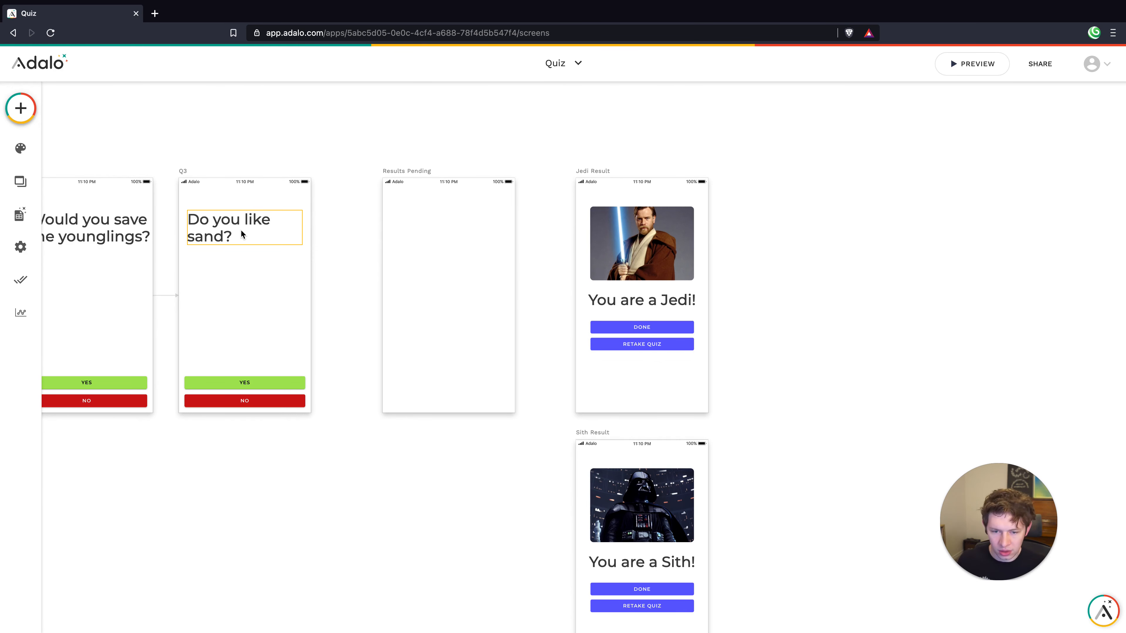
Copy Q3's question text onto Results Pending and reword it to 'Interesting...'
drag(202, 227, 408, 234)
double_click(432, 231)
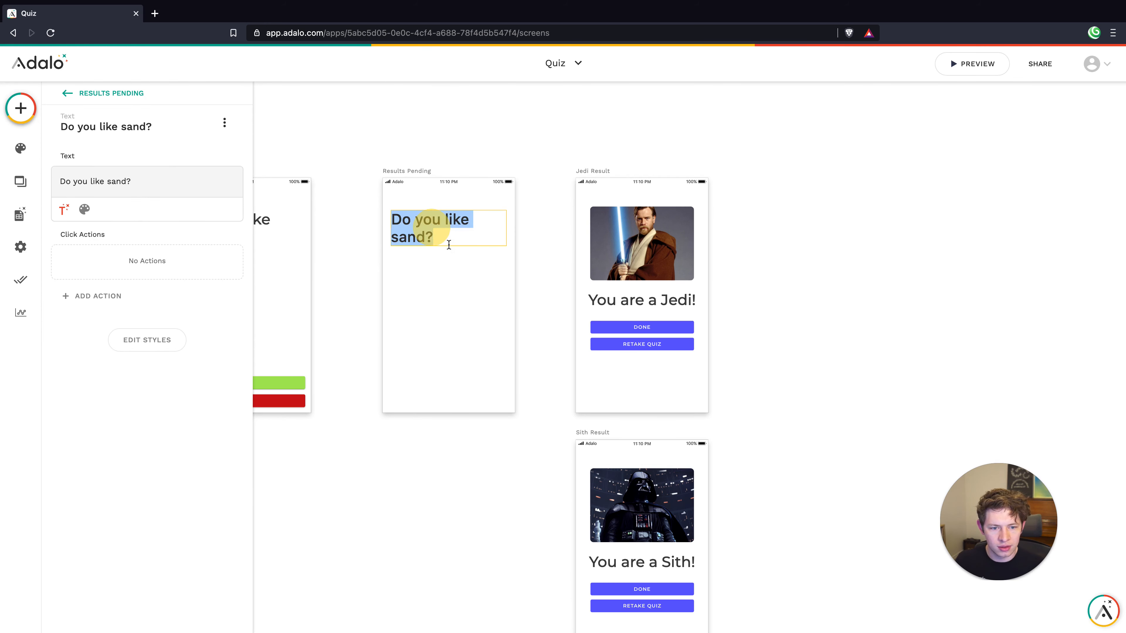
text(Interest)
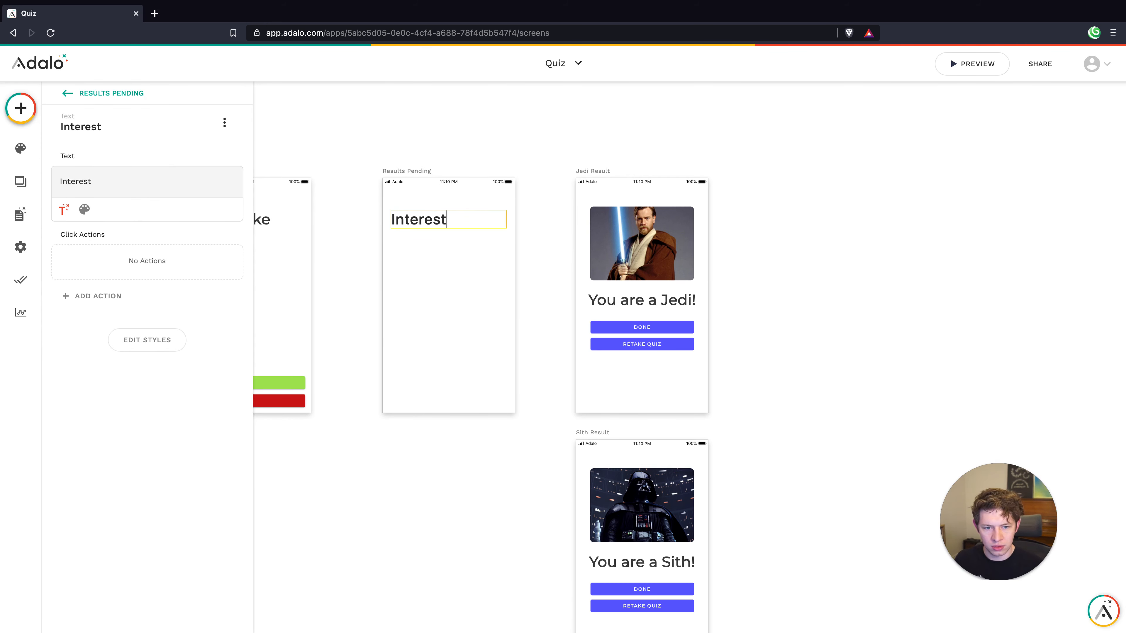
text(ing...)
click(446, 278)
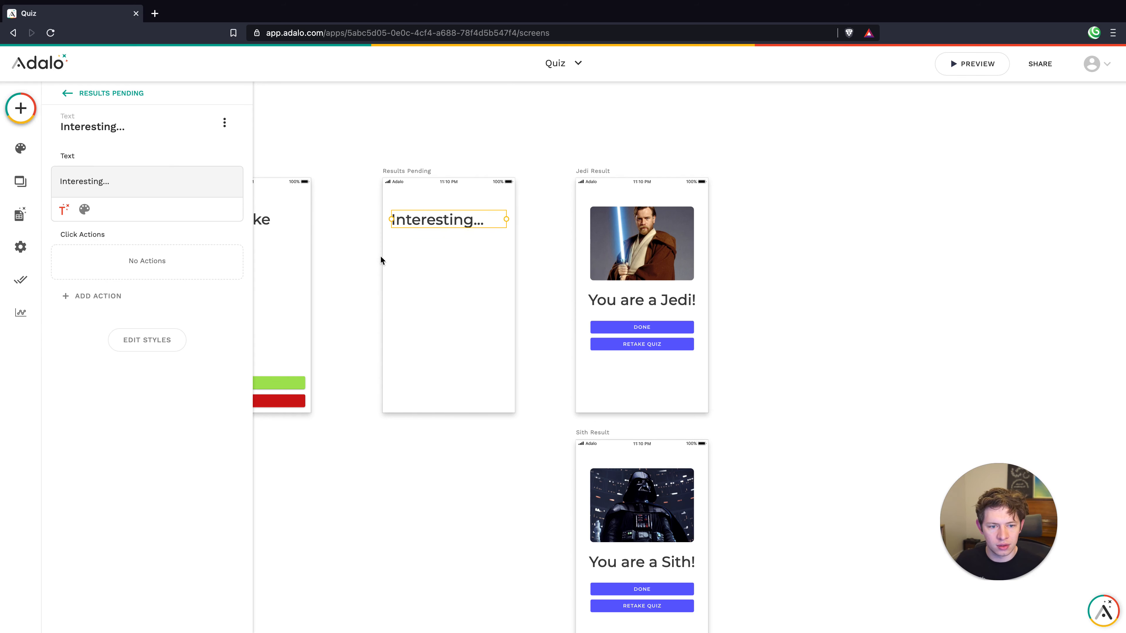
click(398, 295)
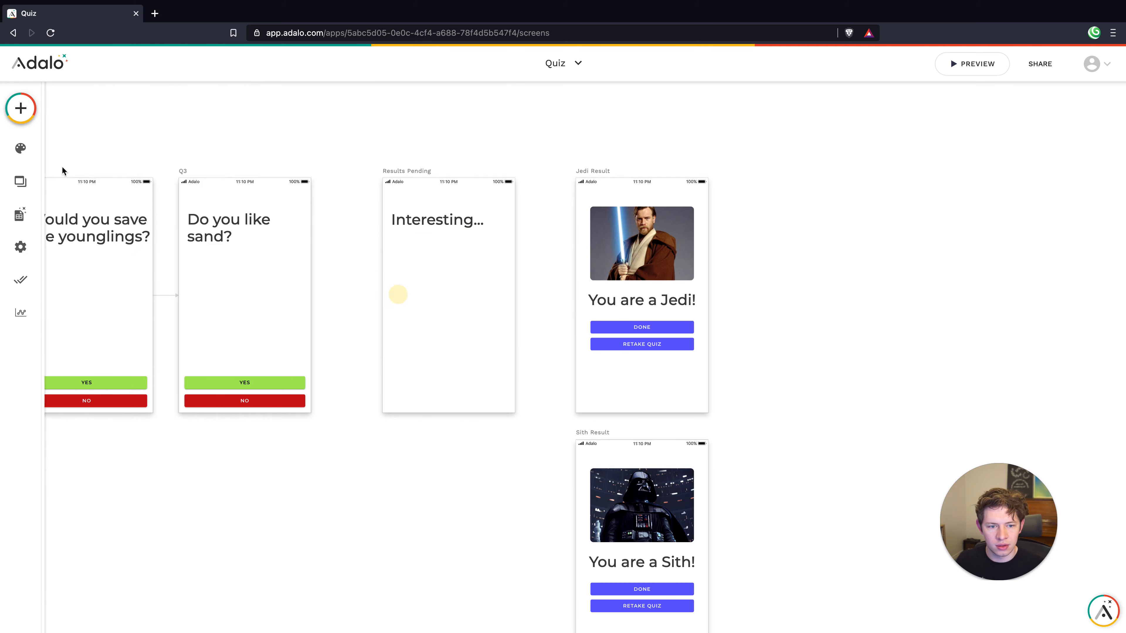
Copy Jedi Result's Done button onto Results Pending and center-align the 'Interesting...' text
click(656, 331)
drag(655, 329, 460, 251)
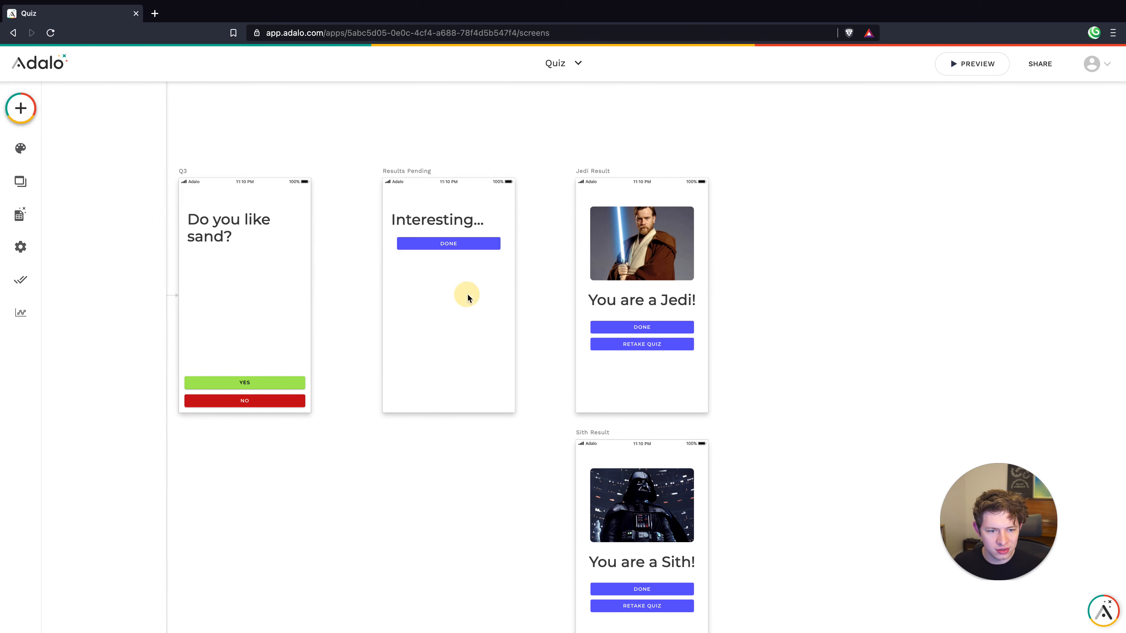
click(446, 222)
click(84, 209)
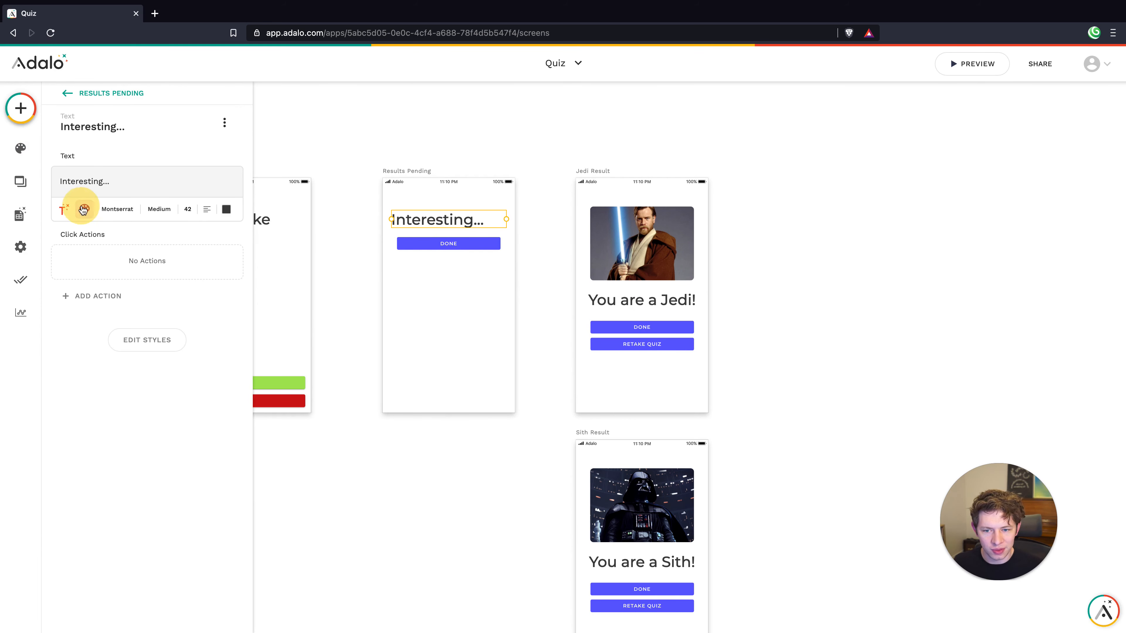
click(207, 209)
click(217, 267)
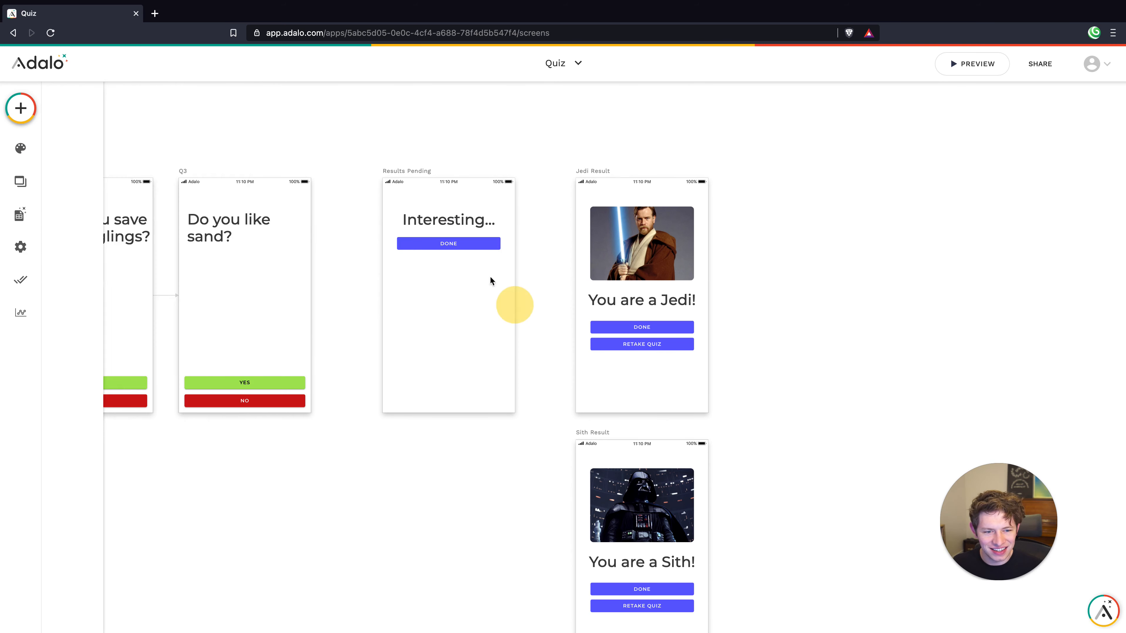
Relabel the copied button as 'See Result'
click(436, 247)
double_click(124, 226)
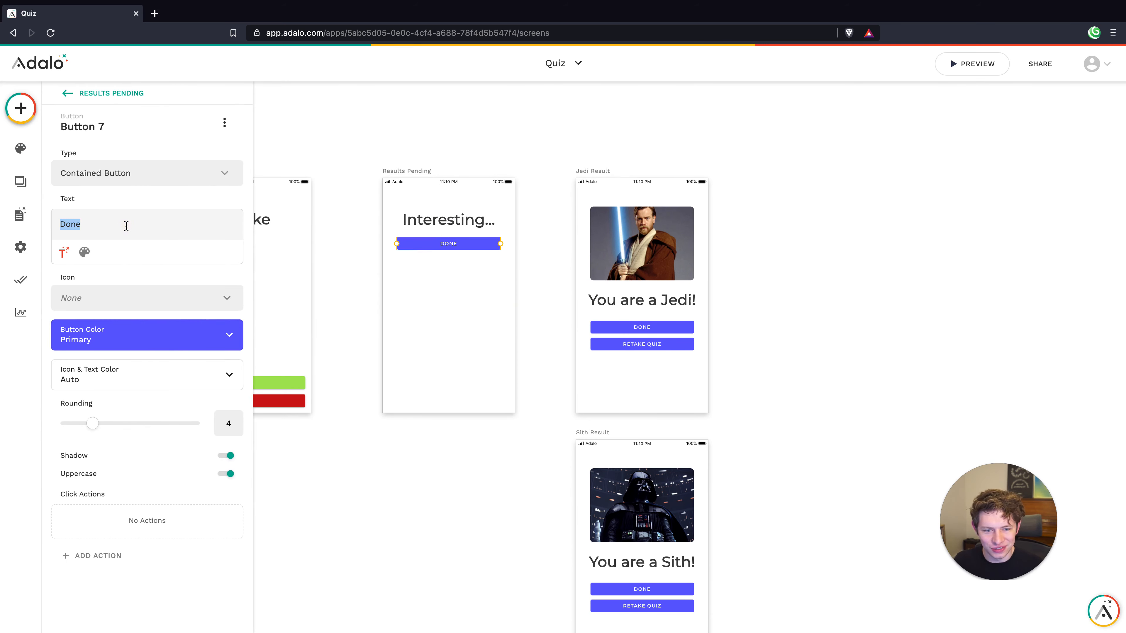
text(See Result)
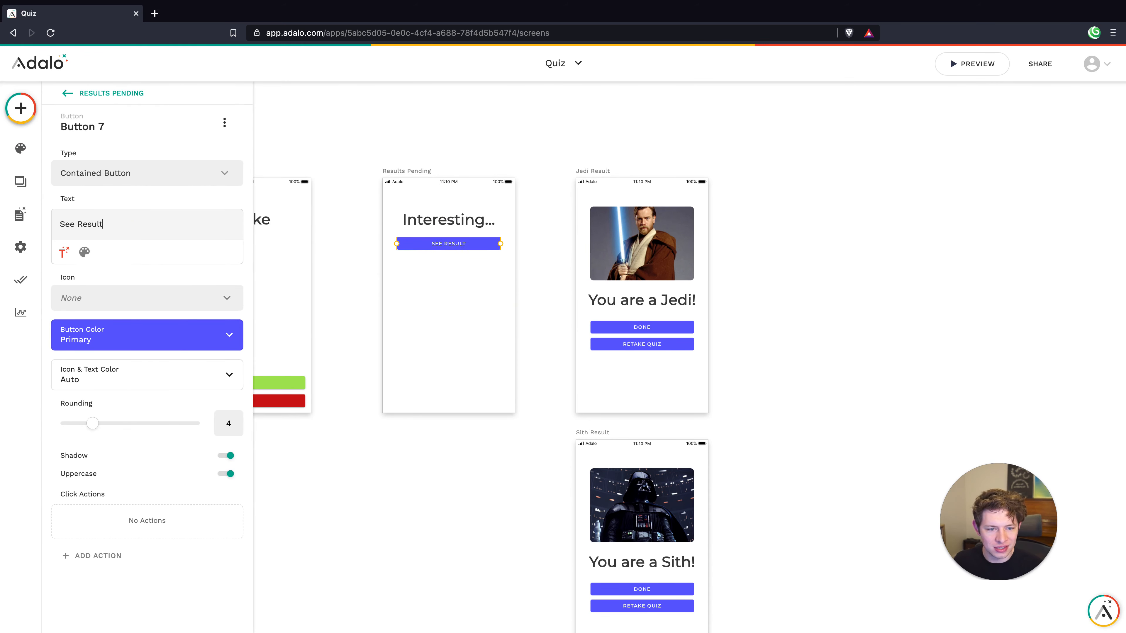
click(530, 311)
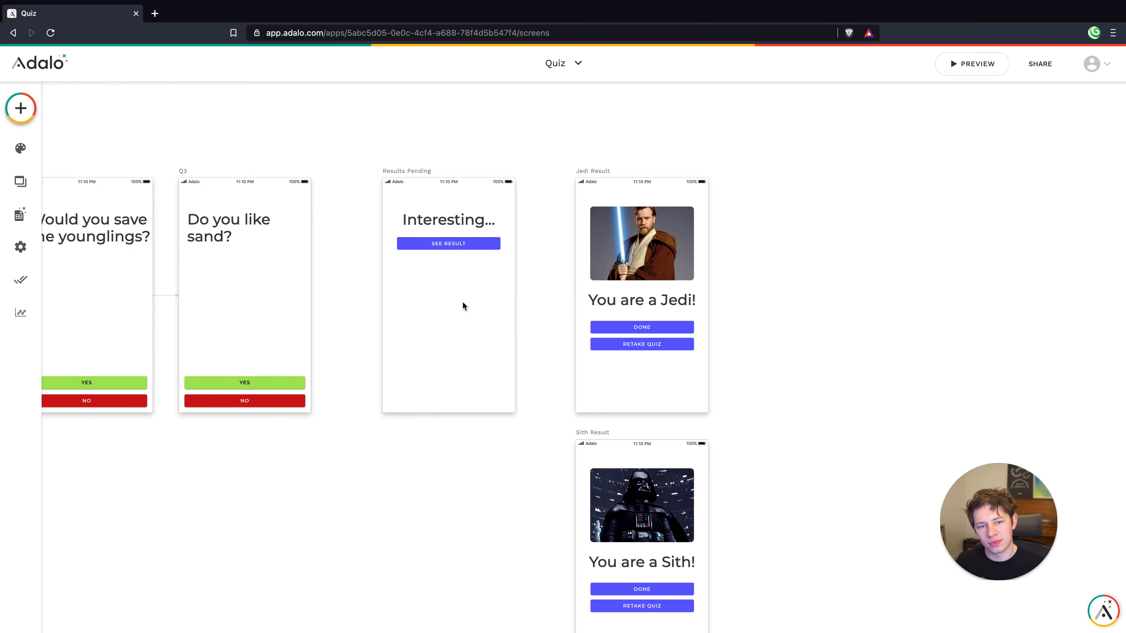
Move the 'Interesting...' heading and See Result button together down to mid-screen
click(449, 244)
shift+click(444, 214)
drag(445, 217, 450, 272)
click(486, 383)
click(449, 302)
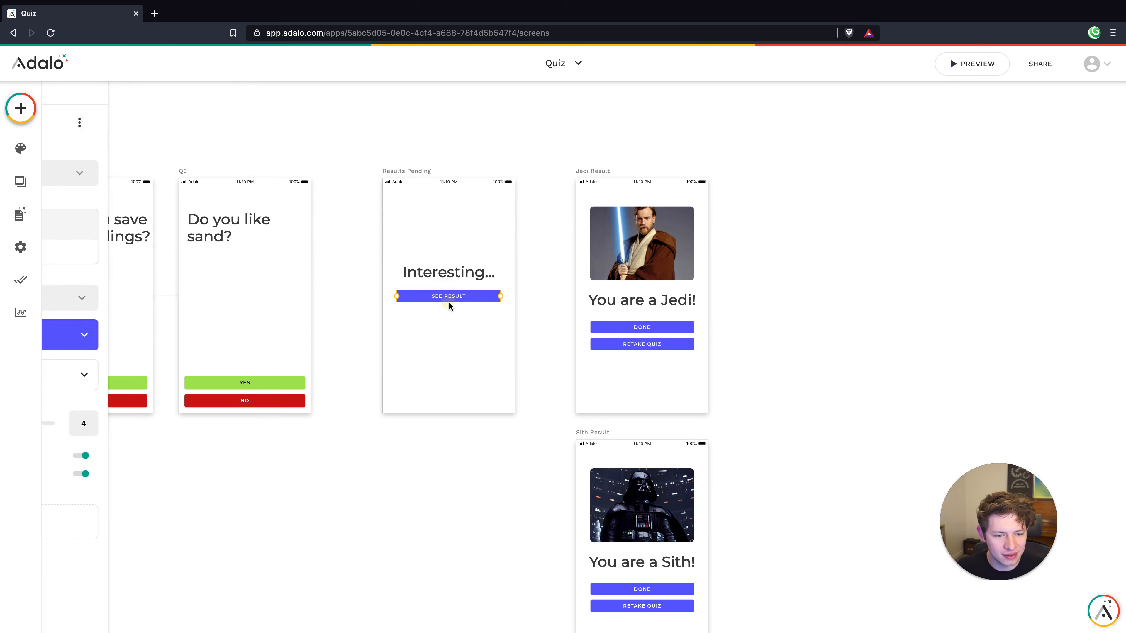
click(446, 355)
scroll(514, 348, left, 3)
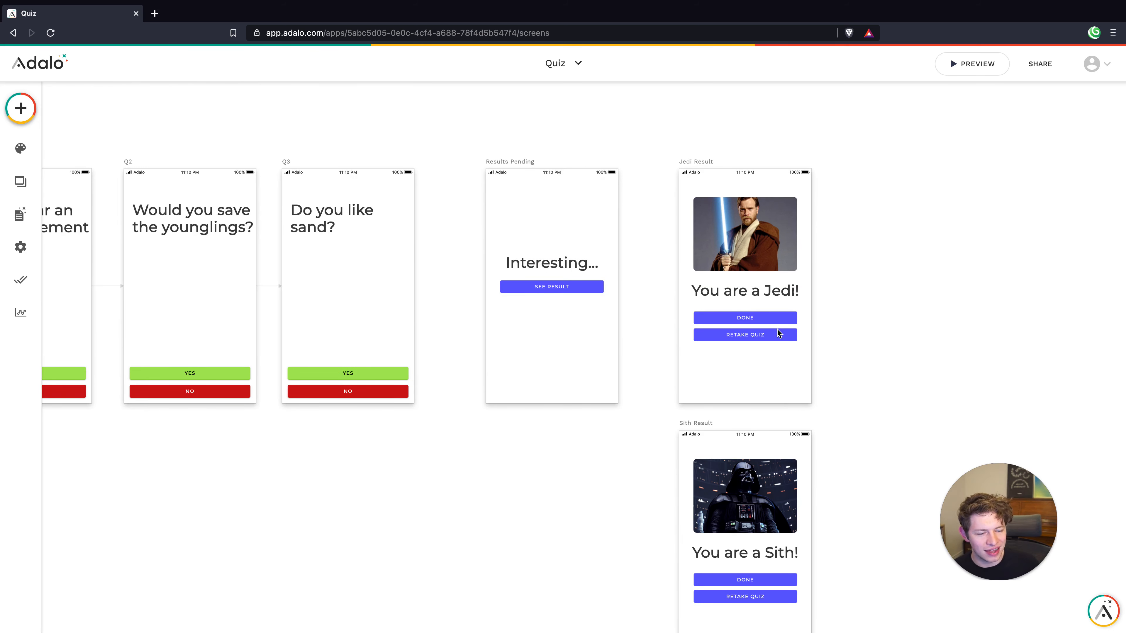
Link Q3's YES answer to Results Pending with a Slide Left transition
click(344, 375)
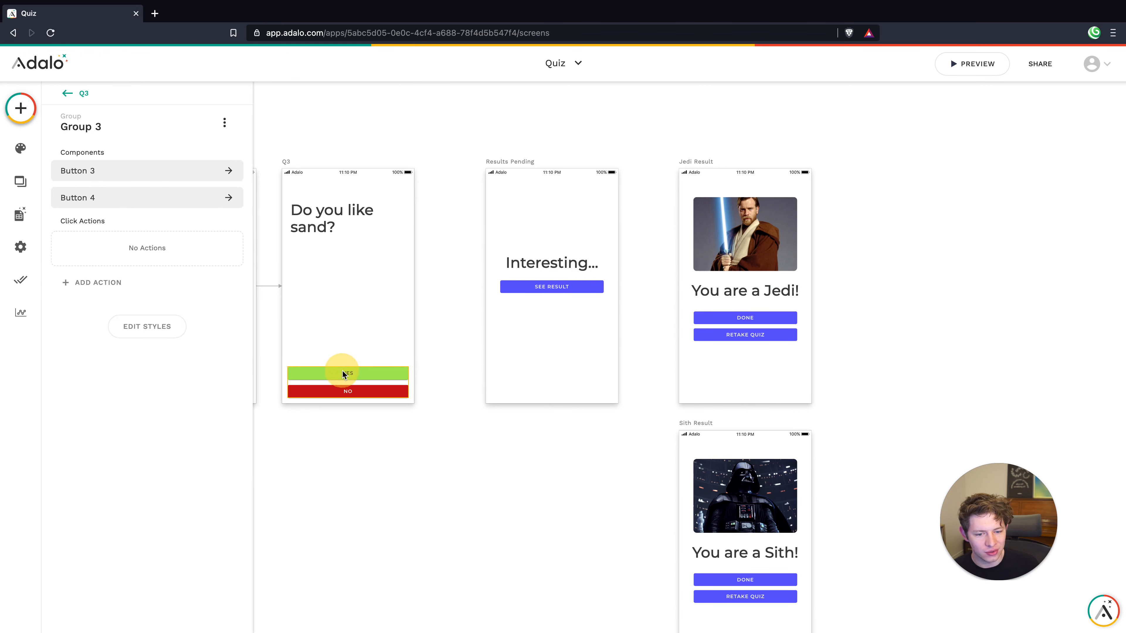
click(343, 375)
click(138, 560)
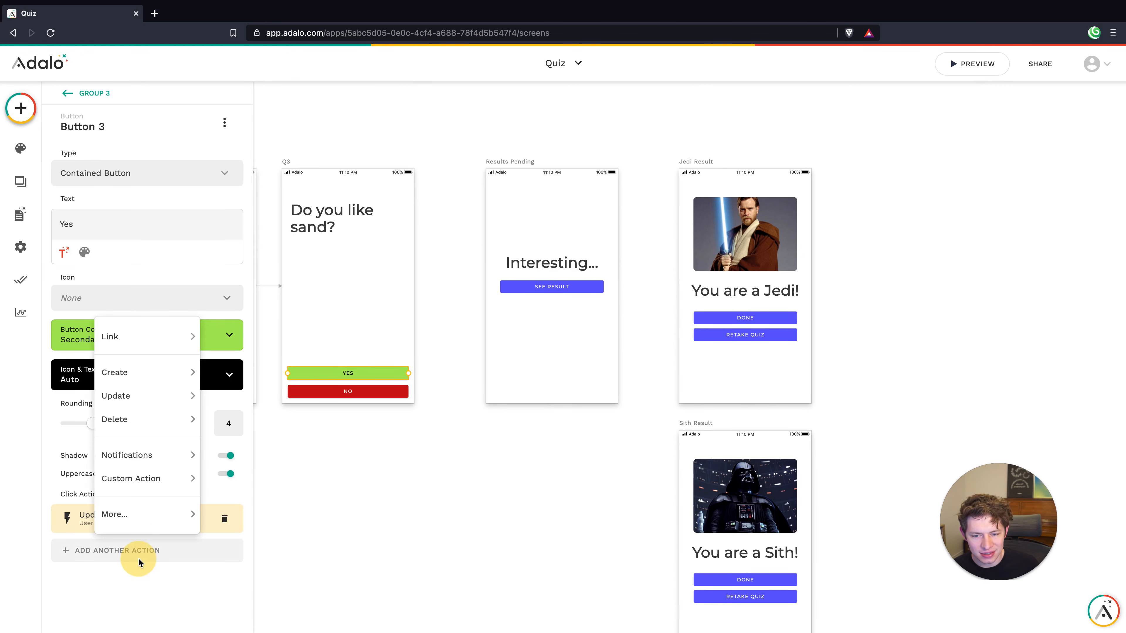
mouse_move(179, 342)
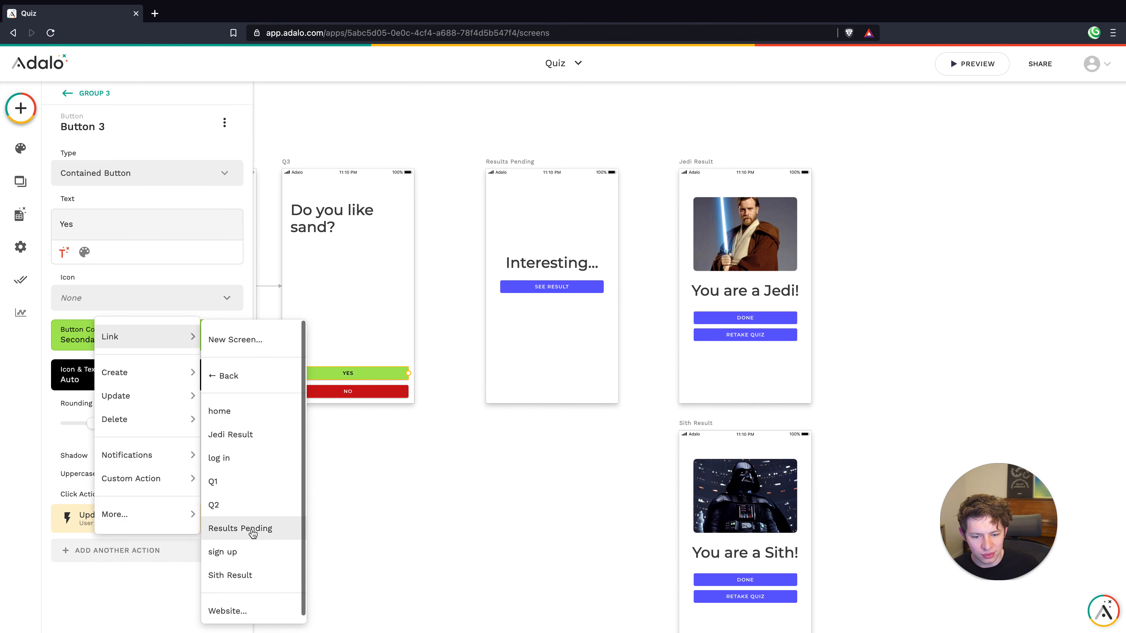
click(248, 530)
click(168, 490)
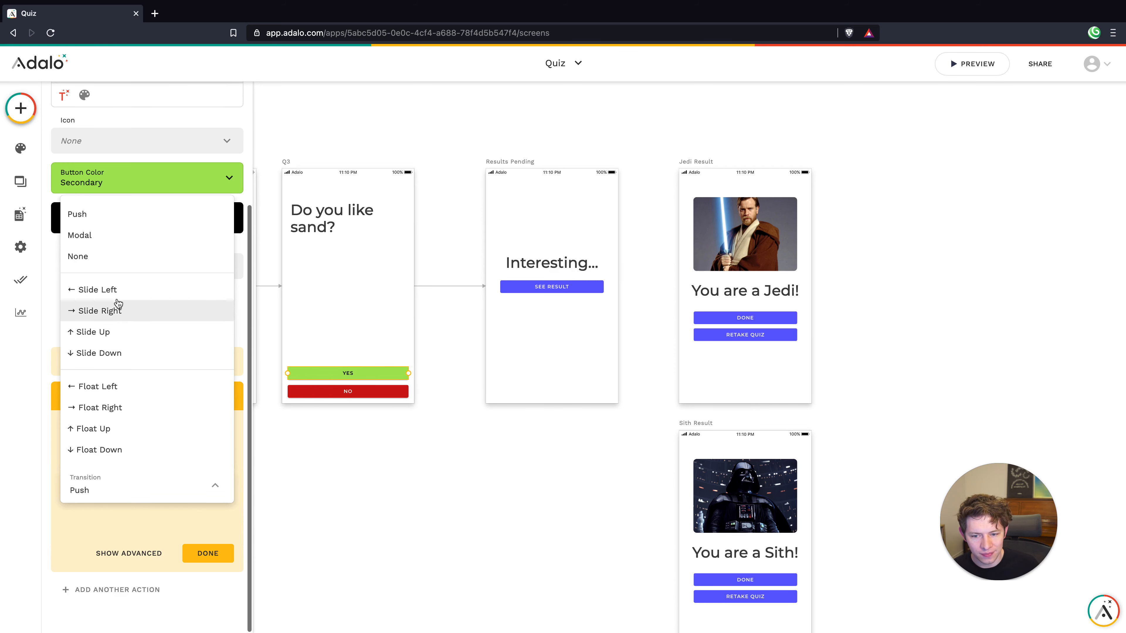
click(115, 288)
click(215, 553)
Link Q3's NO answer to Results Pending with a Slide Left transition
click(328, 393)
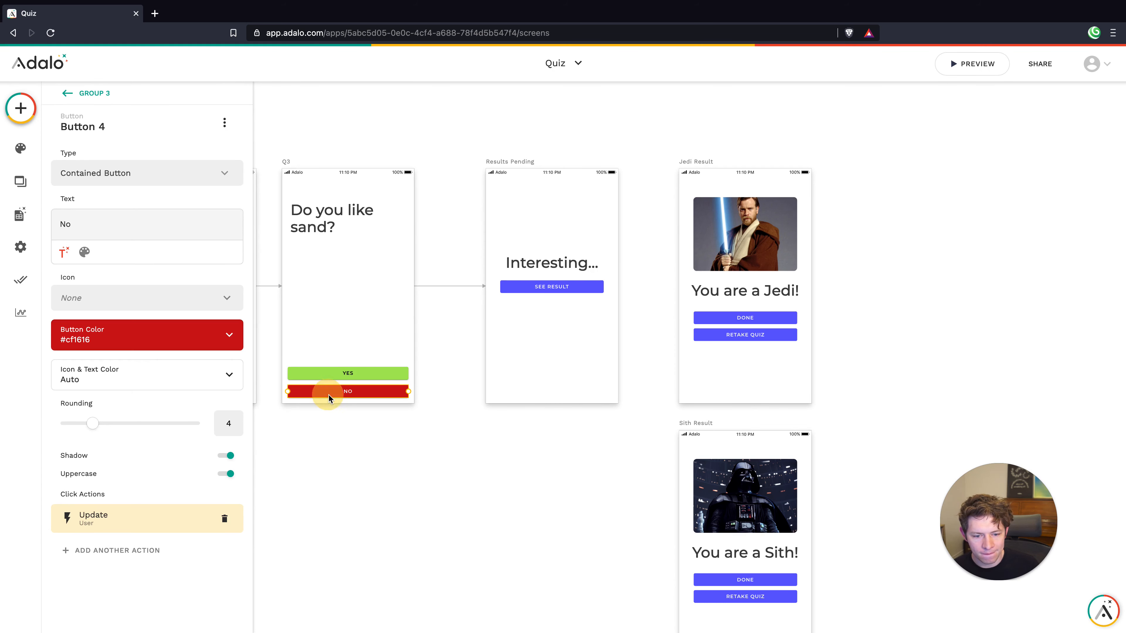
click(147, 551)
mouse_move(149, 346)
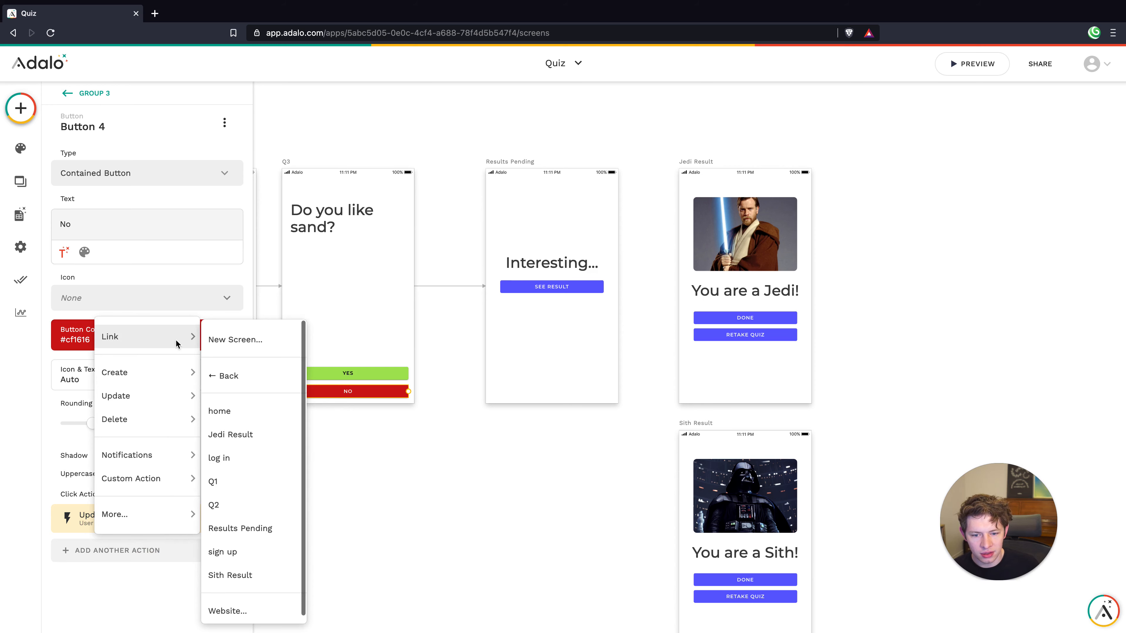
click(254, 528)
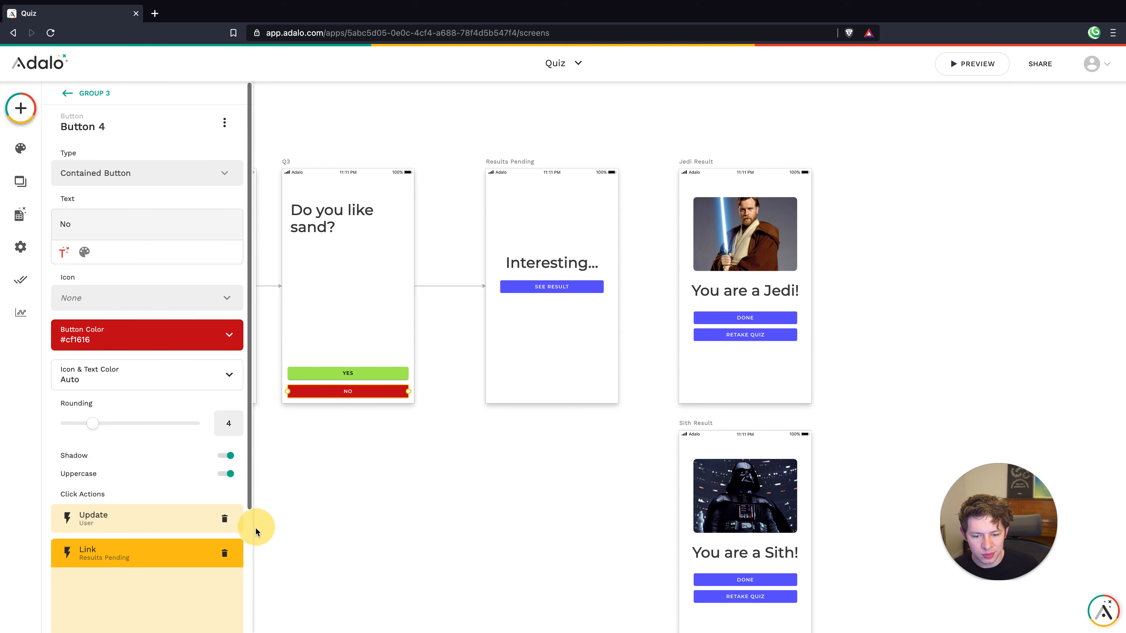
click(190, 532)
click(156, 337)
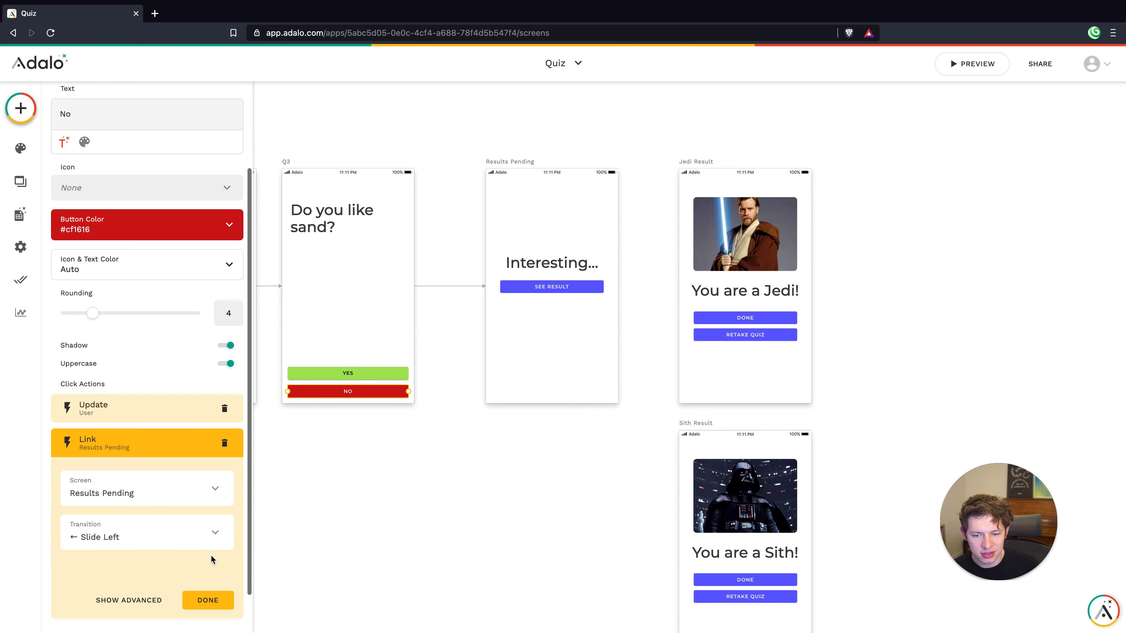
click(208, 600)
click(471, 408)
click(543, 352)
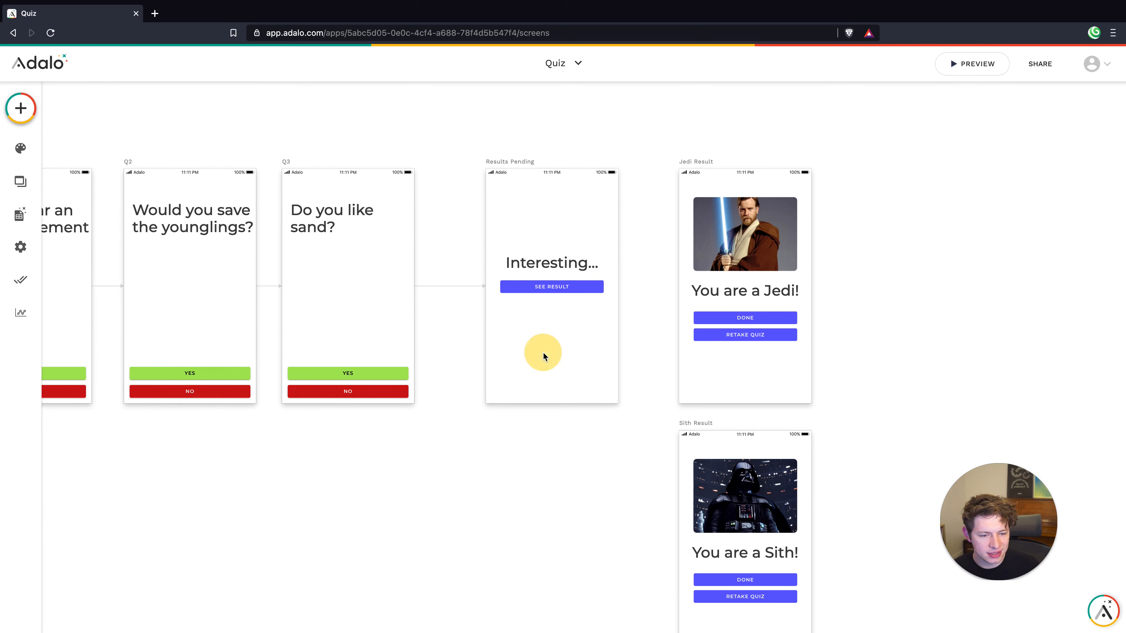
click(549, 287)
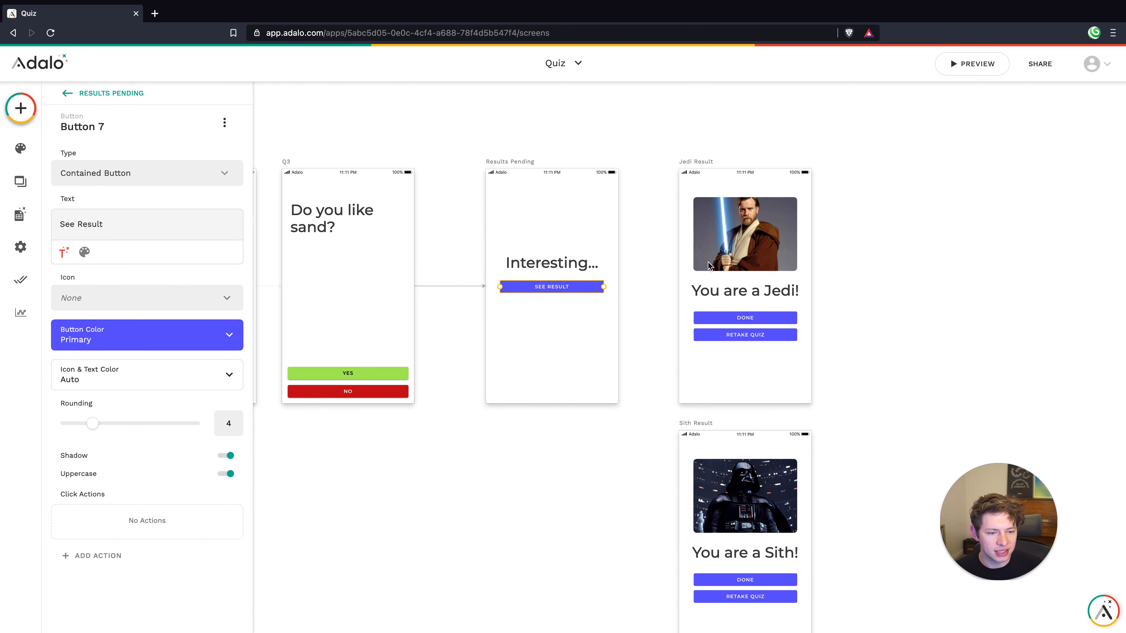
Link the See Result button to Jedi Result with a Slide Up transition
click(84, 556)
mouse_move(128, 346)
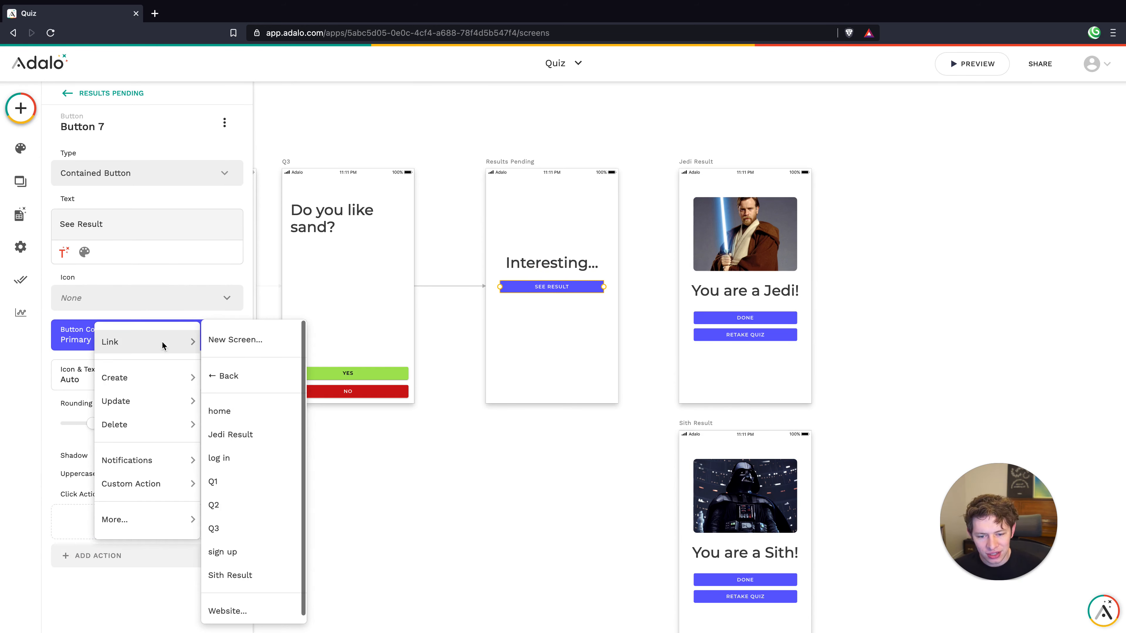
click(234, 434)
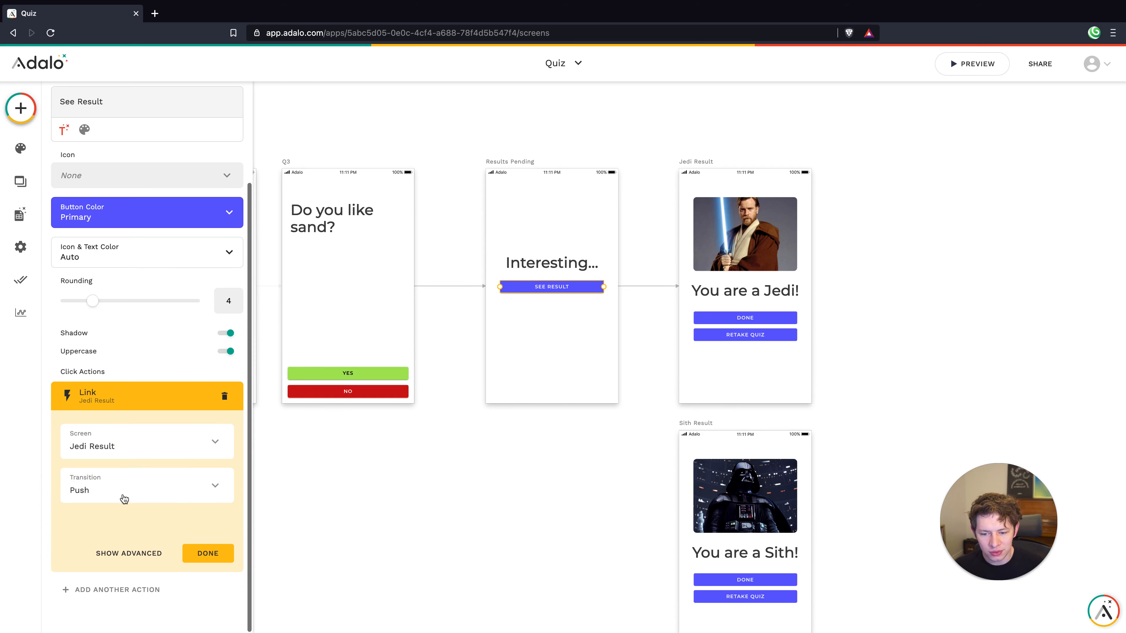
click(124, 499)
click(97, 336)
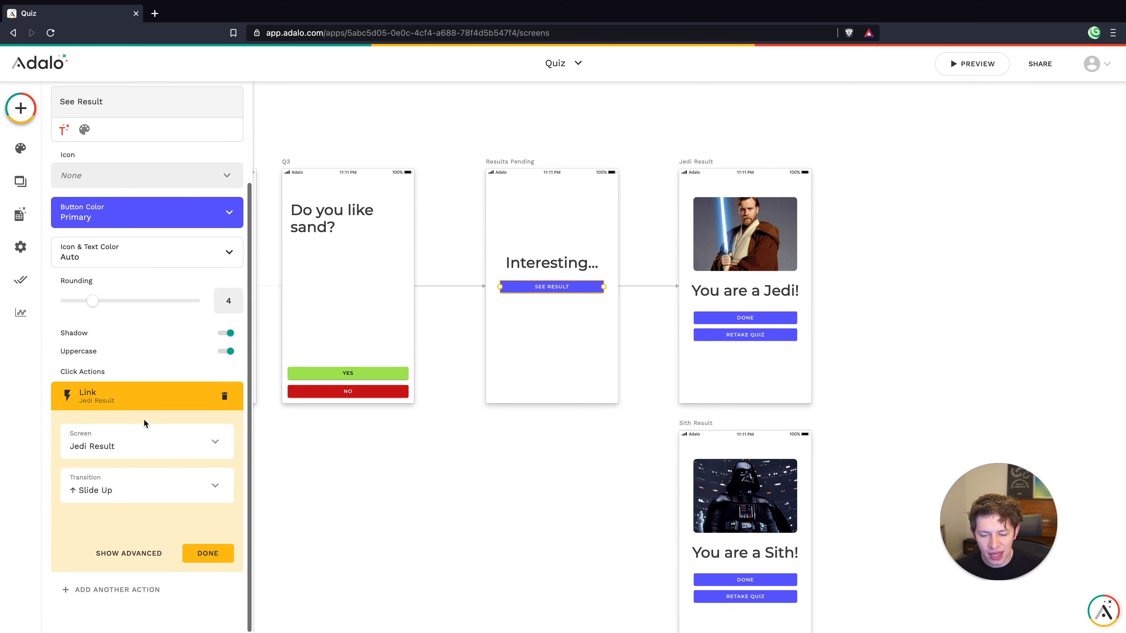
Make the link conditional ('Sometimes'), based on the Logged In User's Jedi Level
click(136, 553)
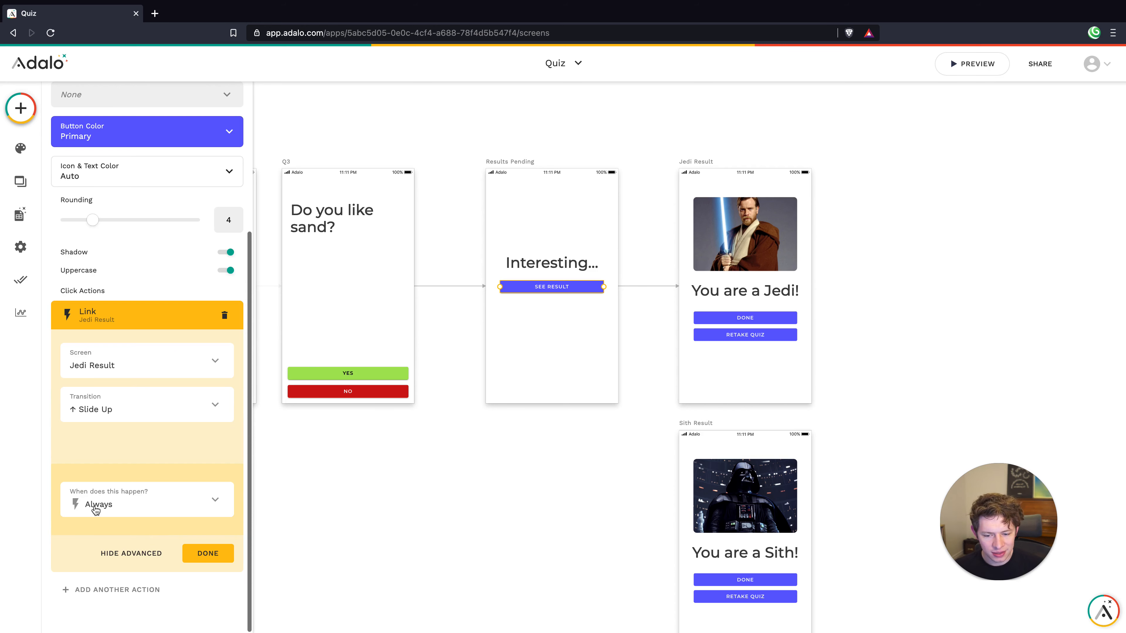
click(96, 510)
click(141, 467)
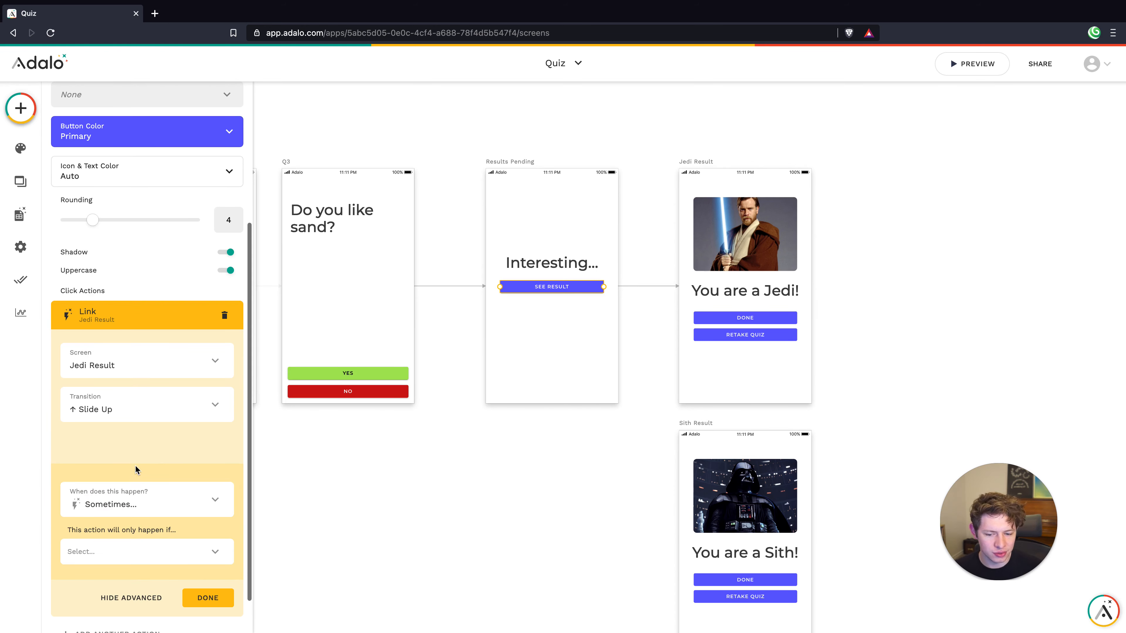
click(148, 535)
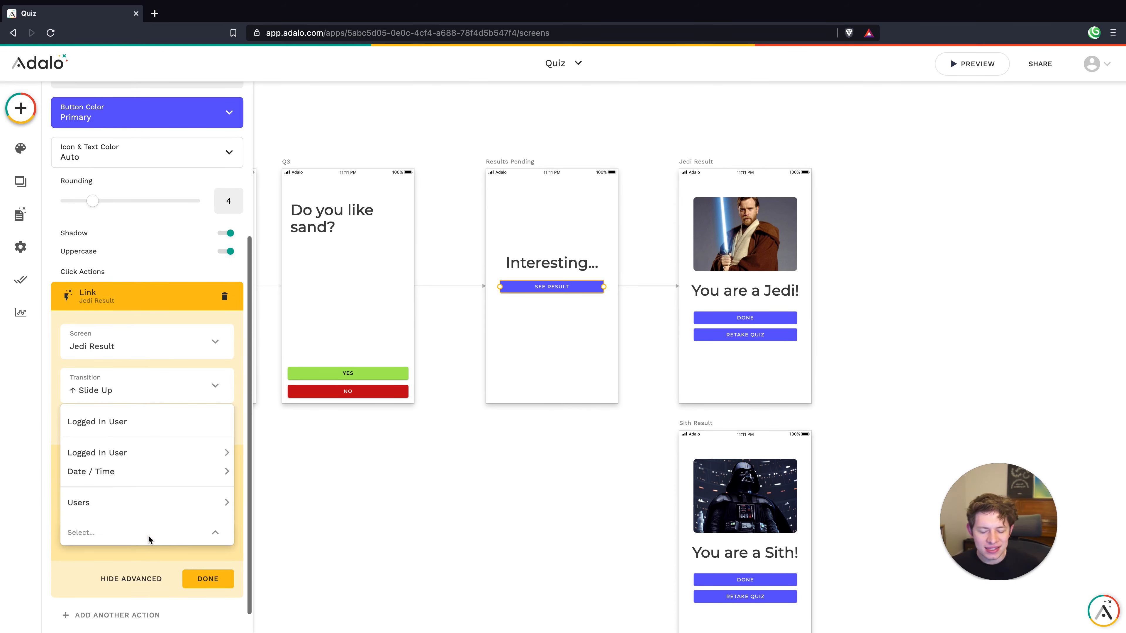
mouse_move(132, 451)
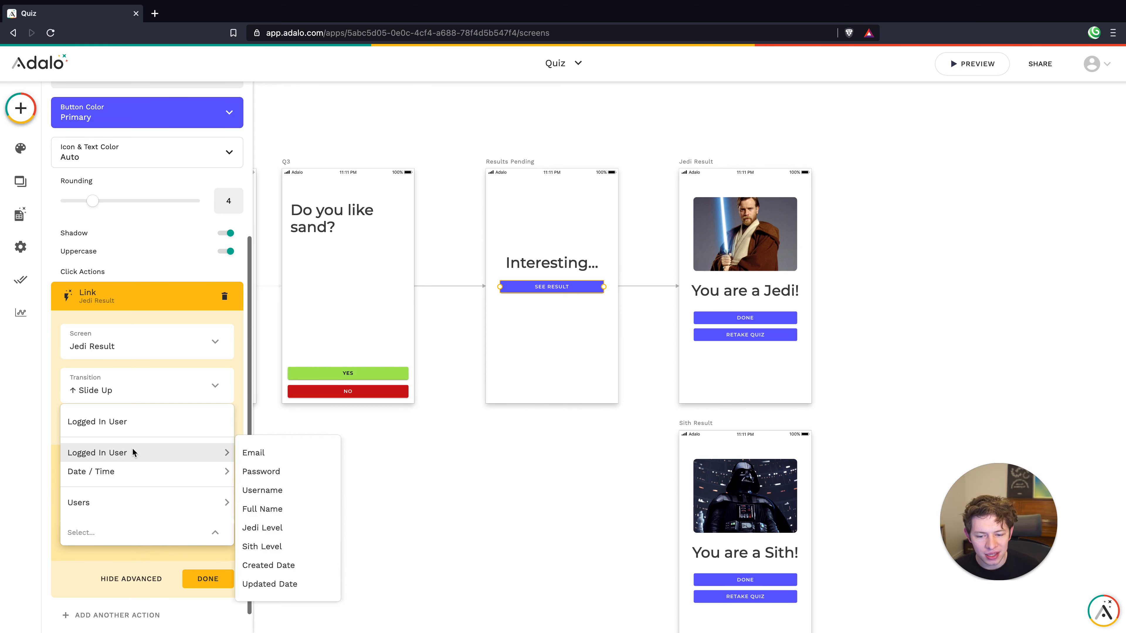
click(264, 528)
scroll(166, 501, down, 1)
Require Jedi Level to be greater than or equal to the Logged In User's Sith Level
click(137, 521)
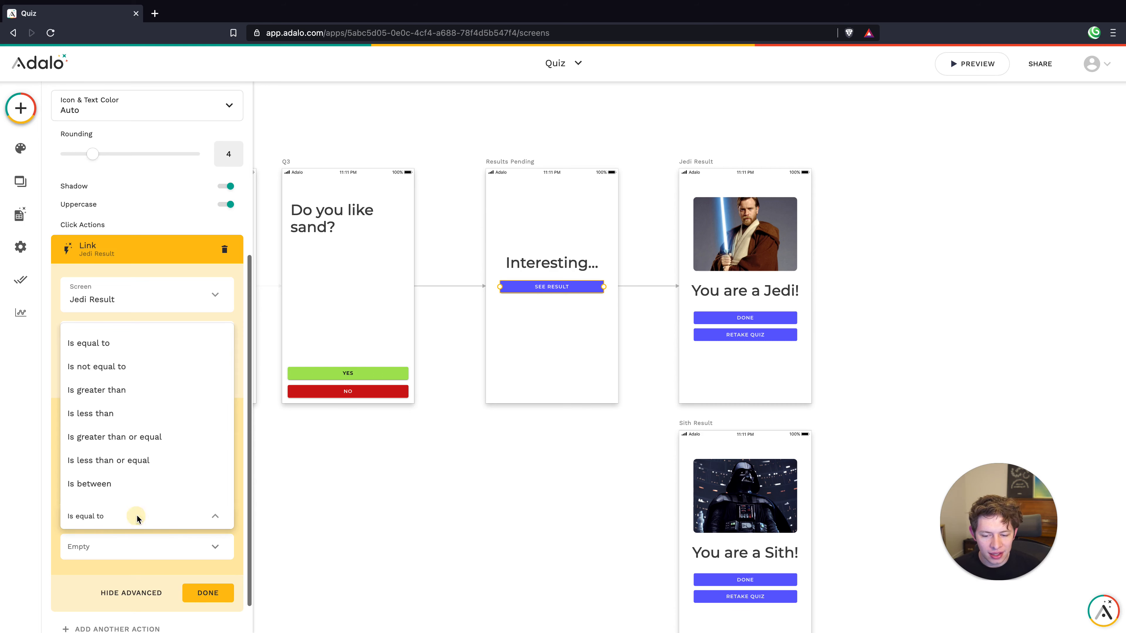
click(114, 398)
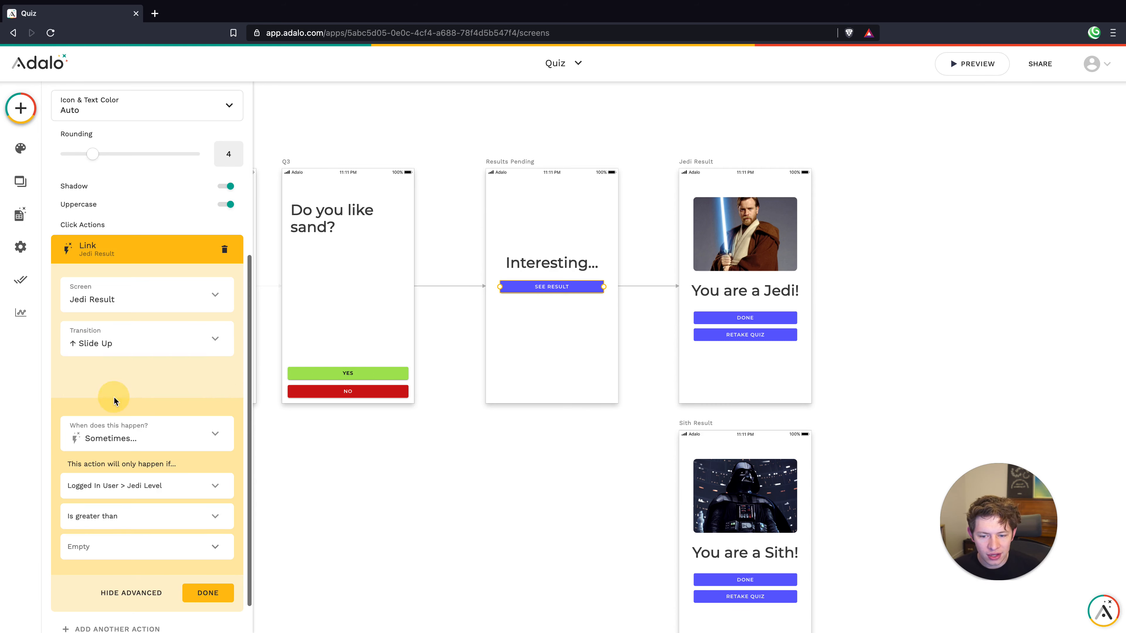
click(174, 550)
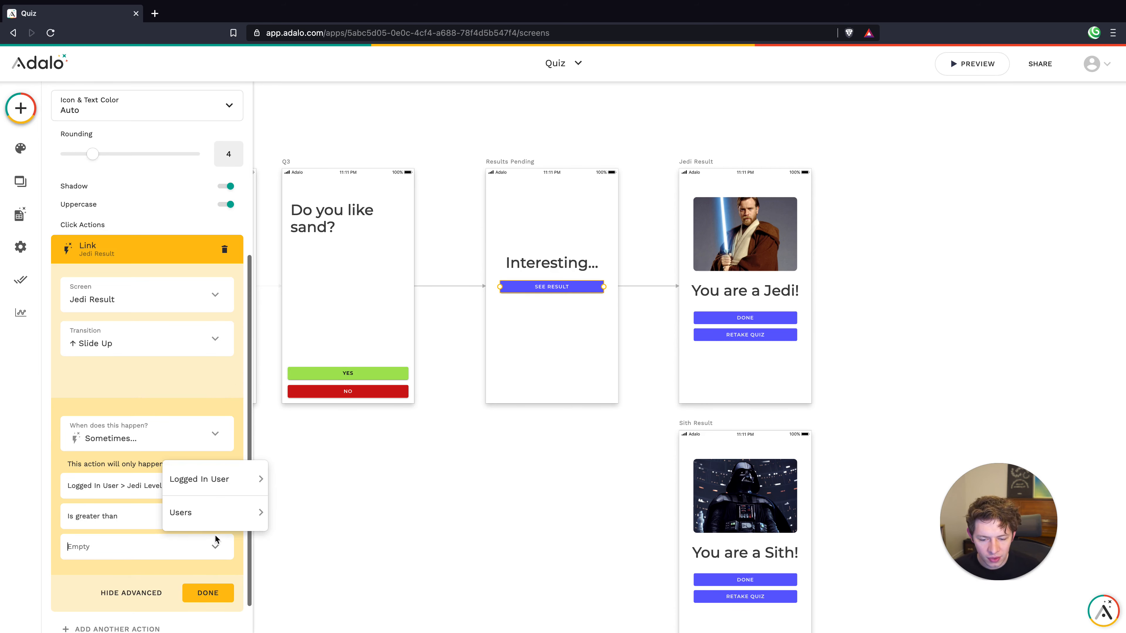
click(135, 518)
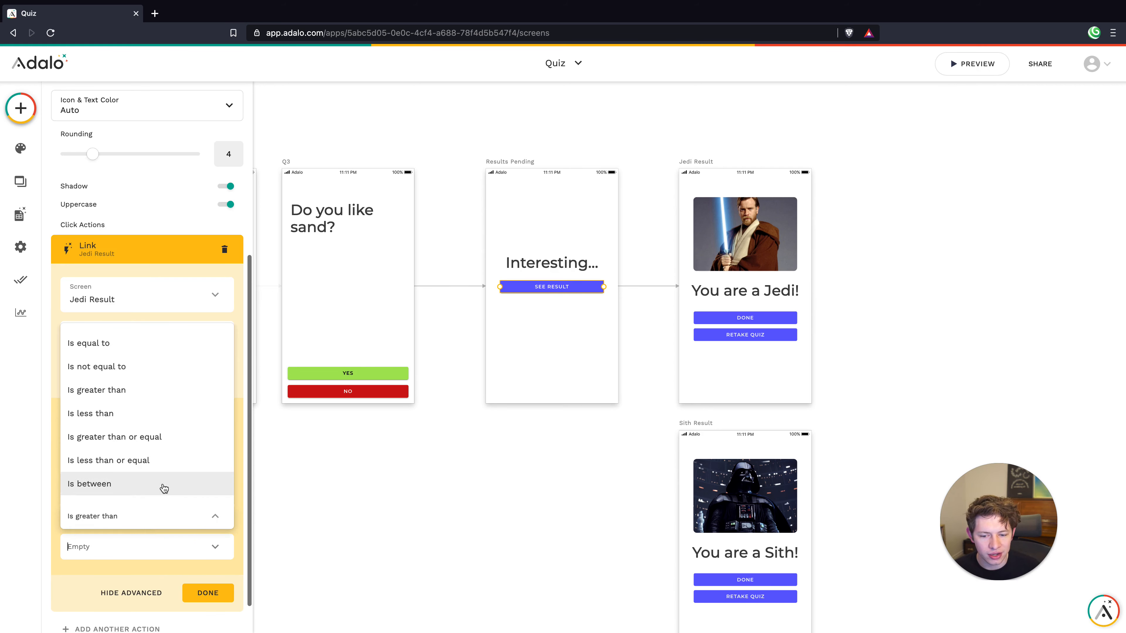
click(138, 444)
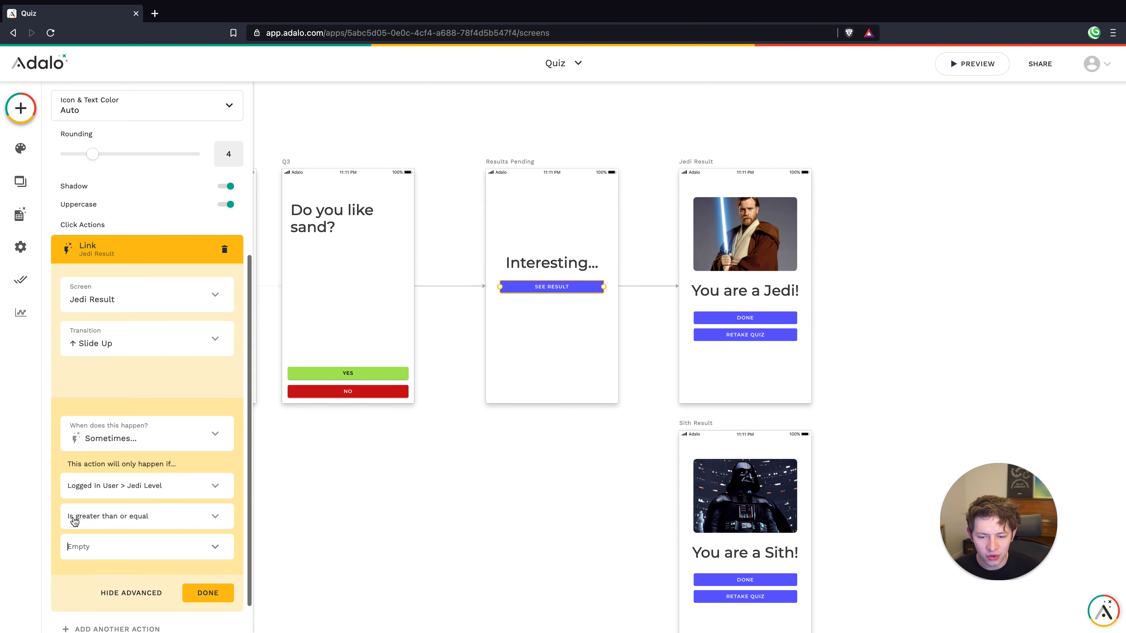
click(216, 549)
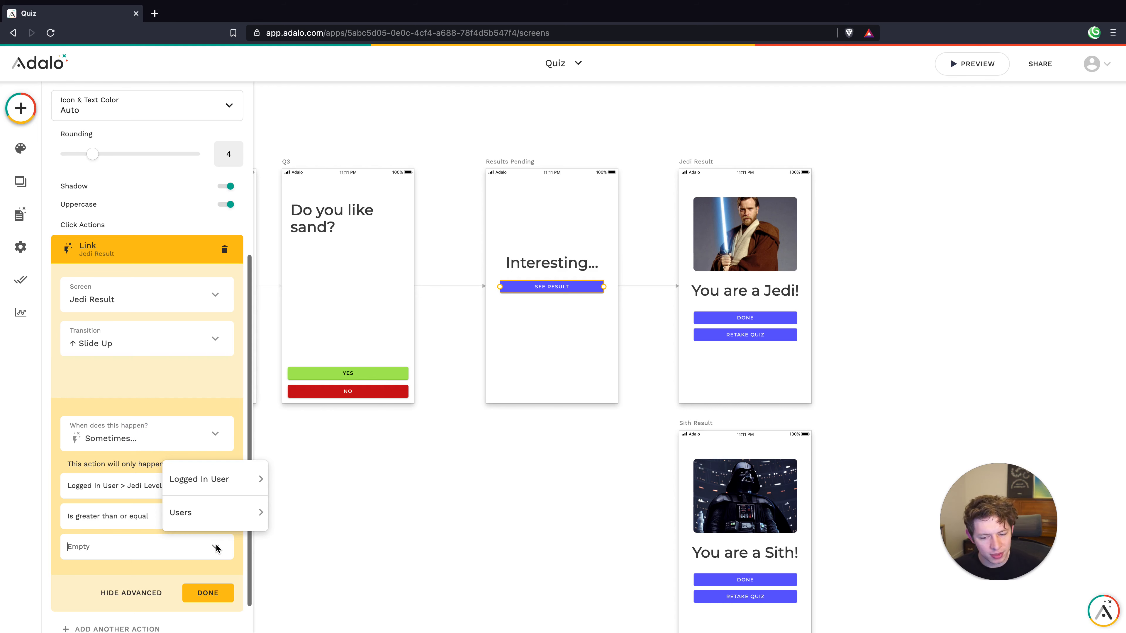
mouse_move(203, 480)
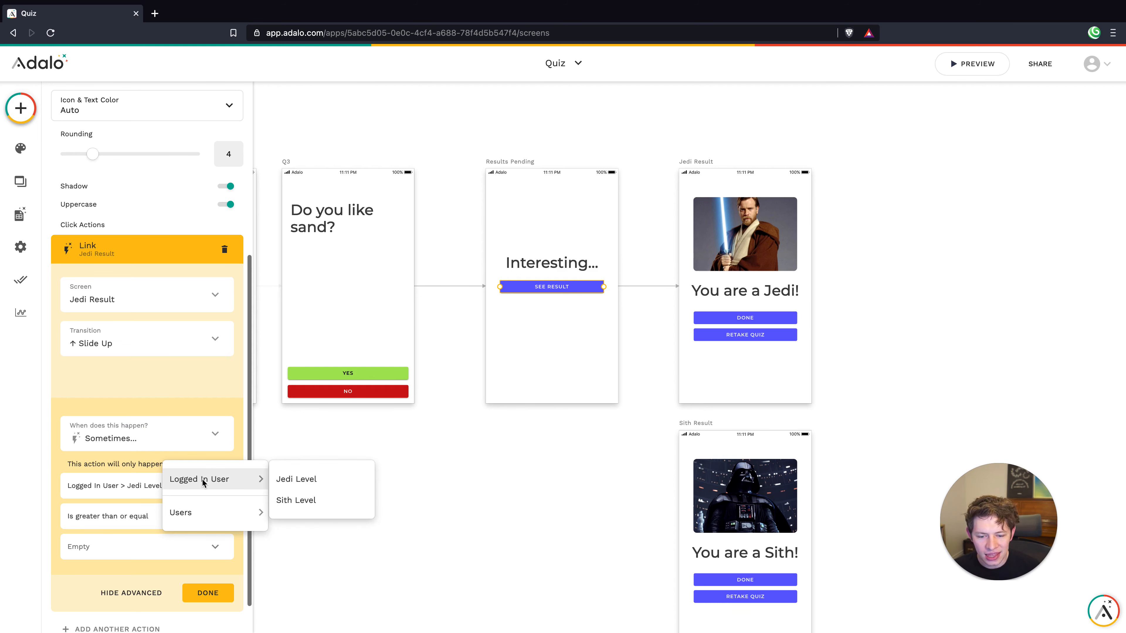
click(306, 500)
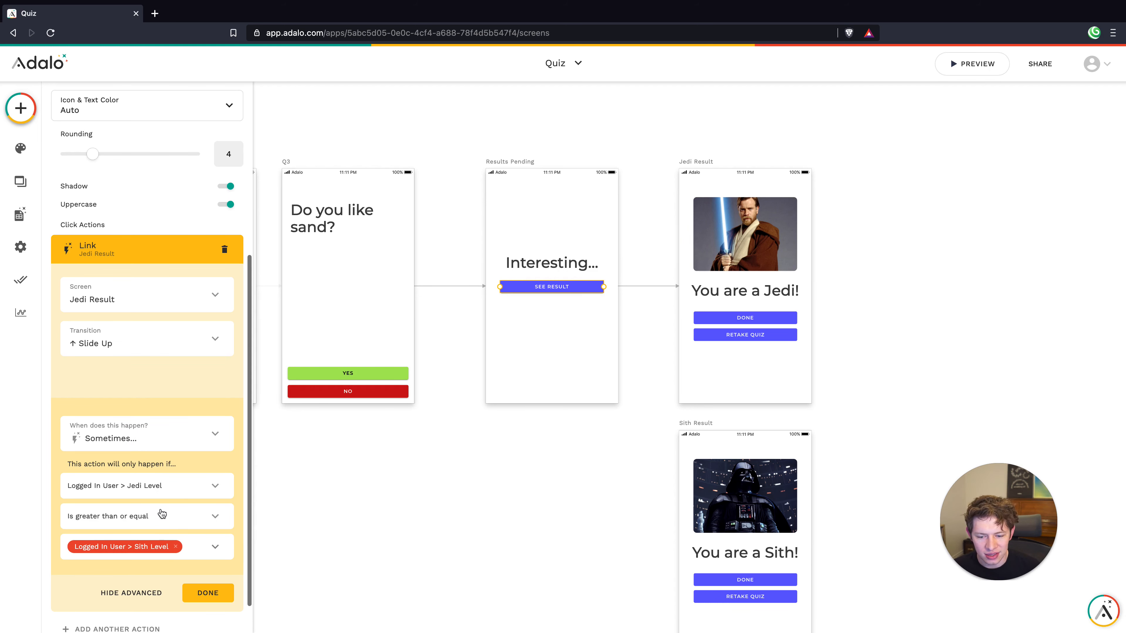
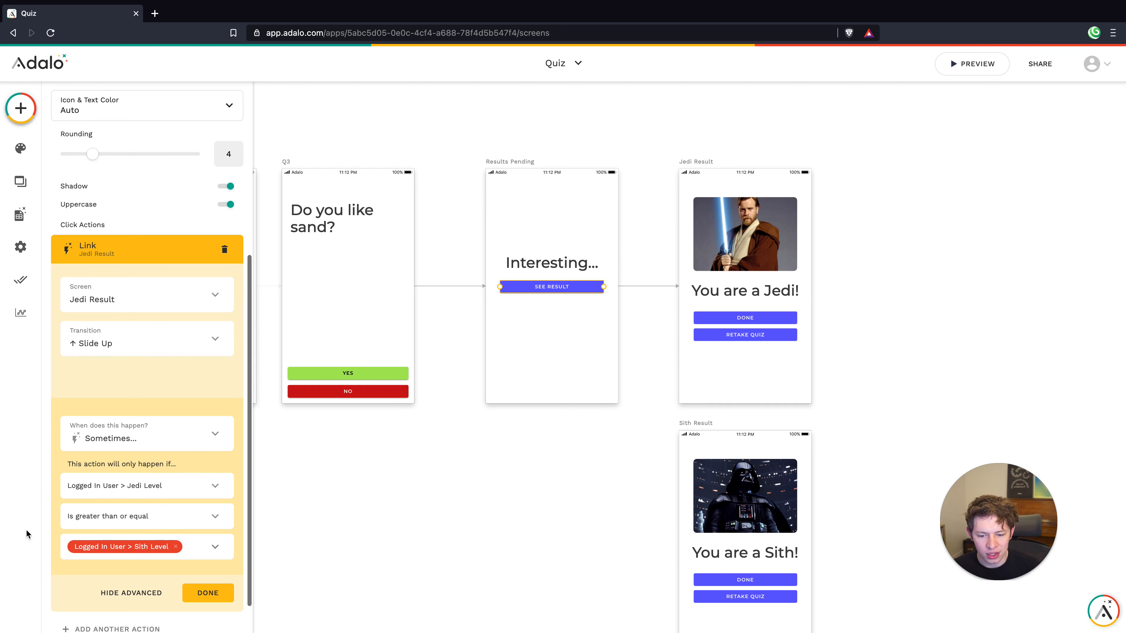
Close the finished Jedi Result link action, keeping its Jedi Level ≥ Sith Level condition
click(217, 595)
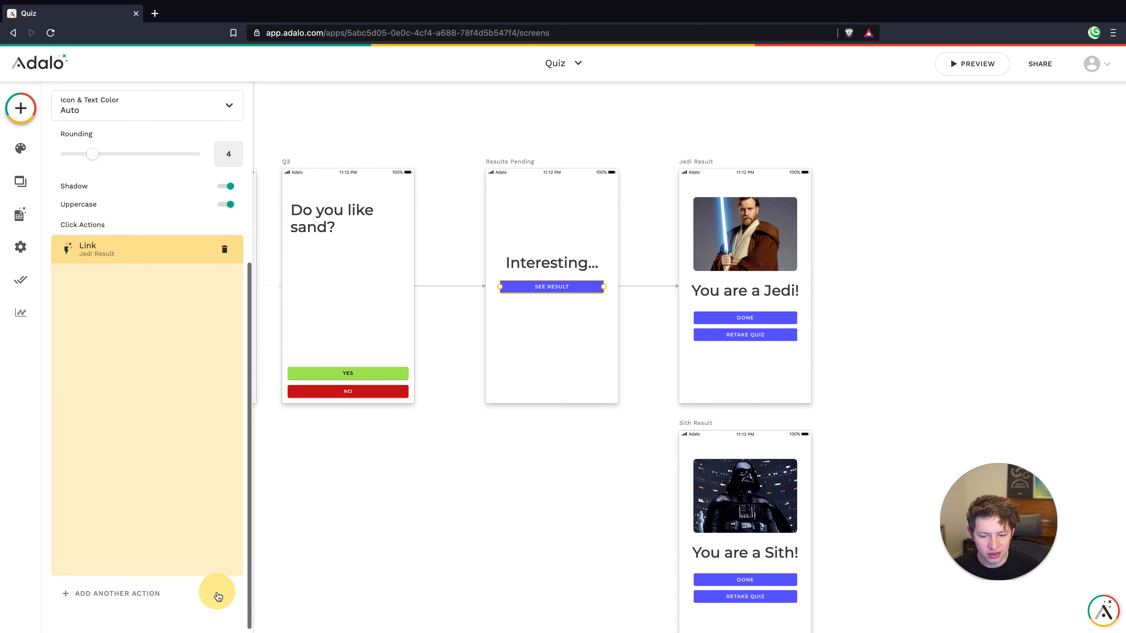
Add a second See Result action linking to Sith Result with a Slide Up transition
click(113, 559)
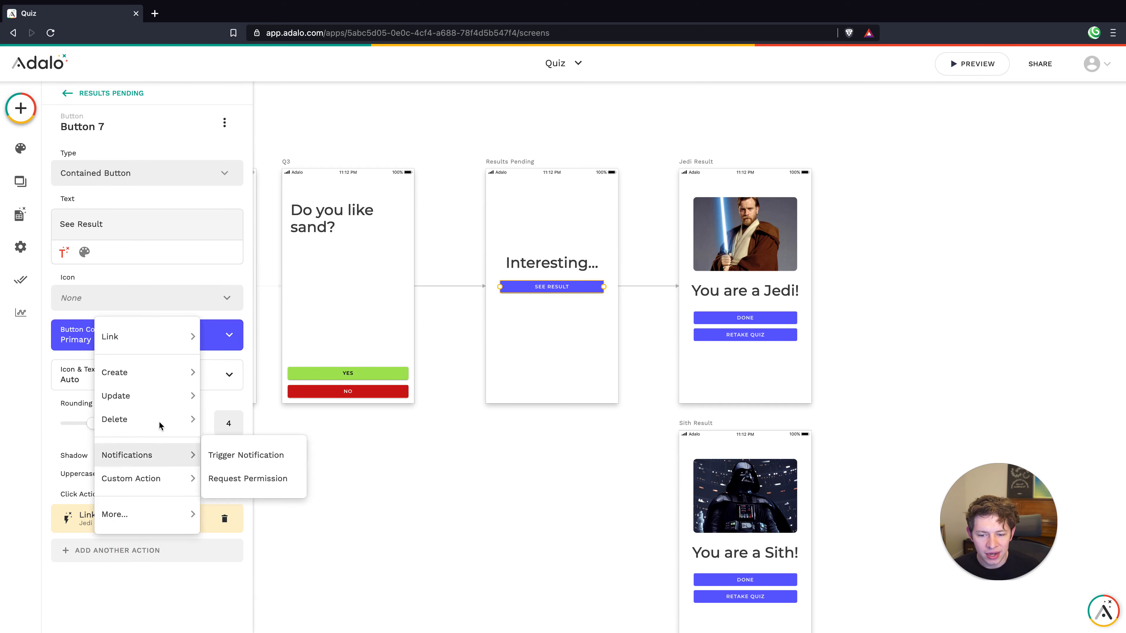
mouse_move(141, 337)
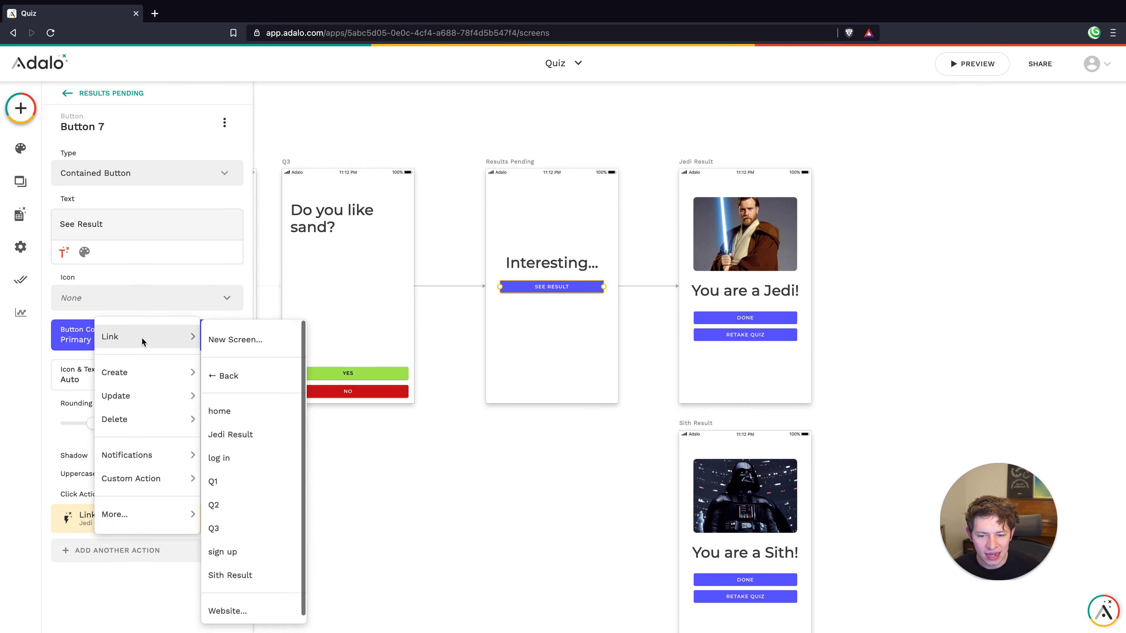
click(249, 575)
click(125, 447)
click(125, 448)
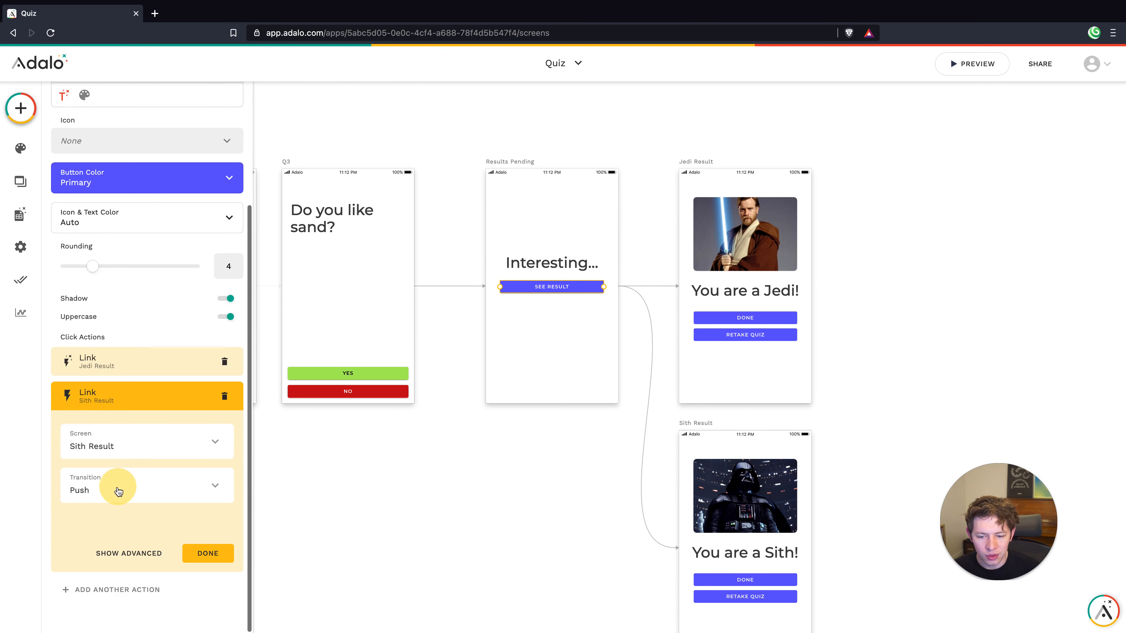
click(126, 487)
click(84, 329)
Make the Sith Result link run only when the Logged In User's Sith Level is greater than Jedi Level
click(128, 553)
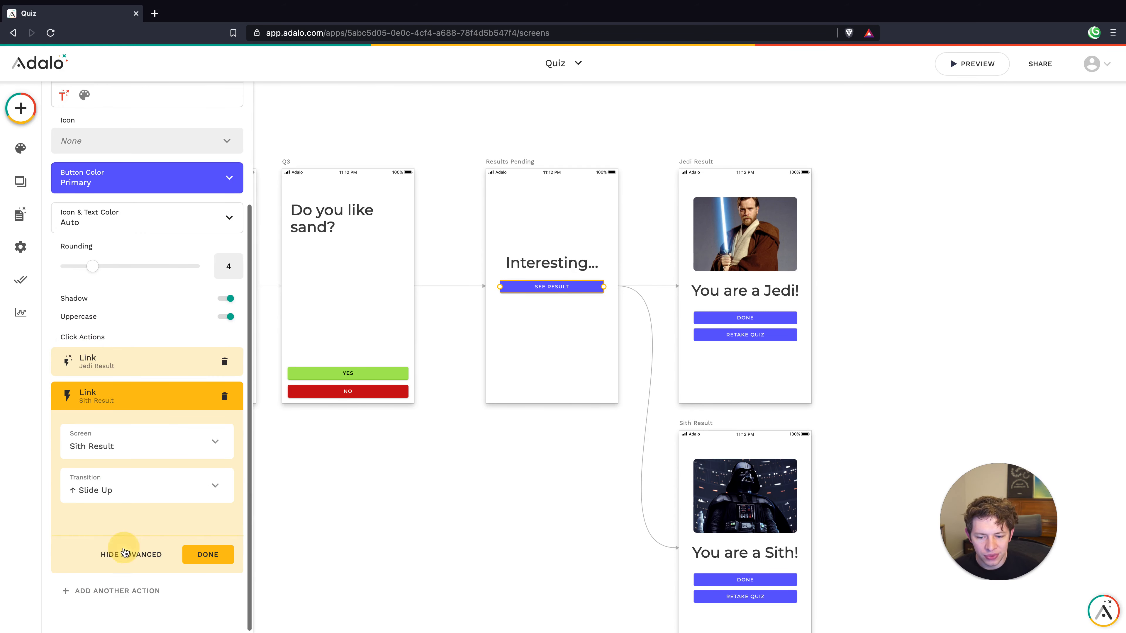
click(122, 581)
click(130, 552)
scroll(133, 533, down, 3)
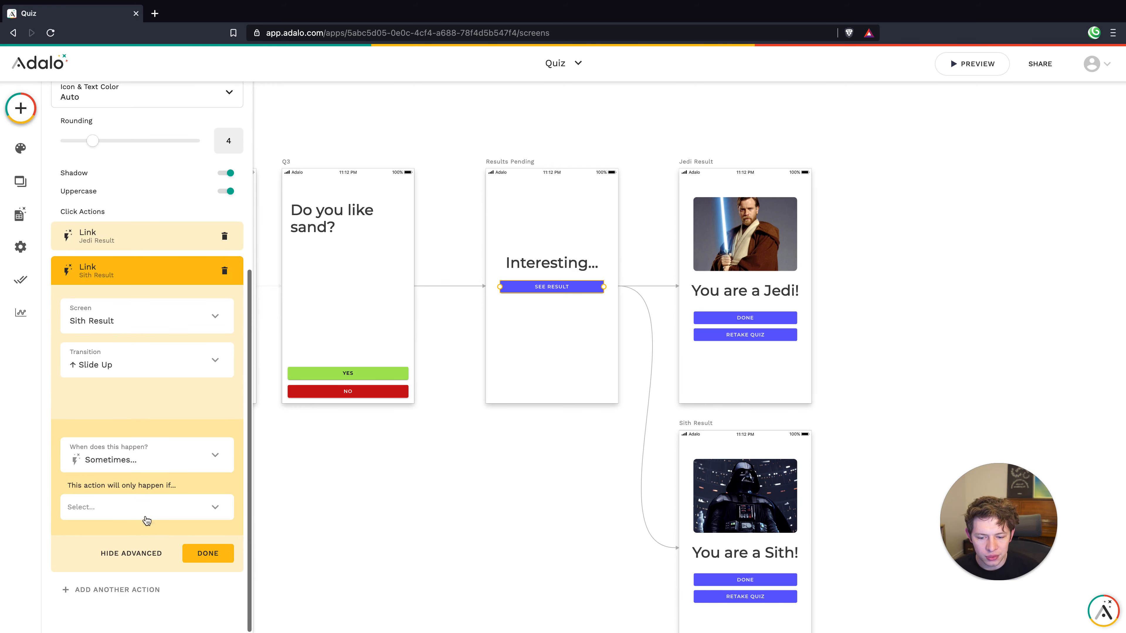
click(139, 506)
mouse_move(133, 427)
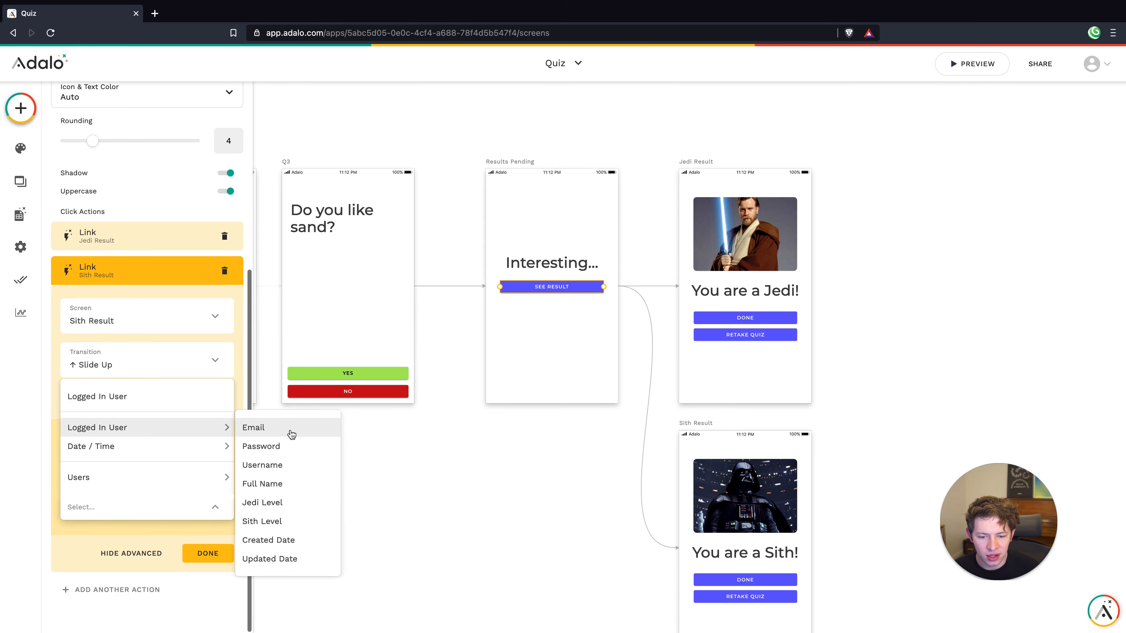
click(289, 521)
click(205, 538)
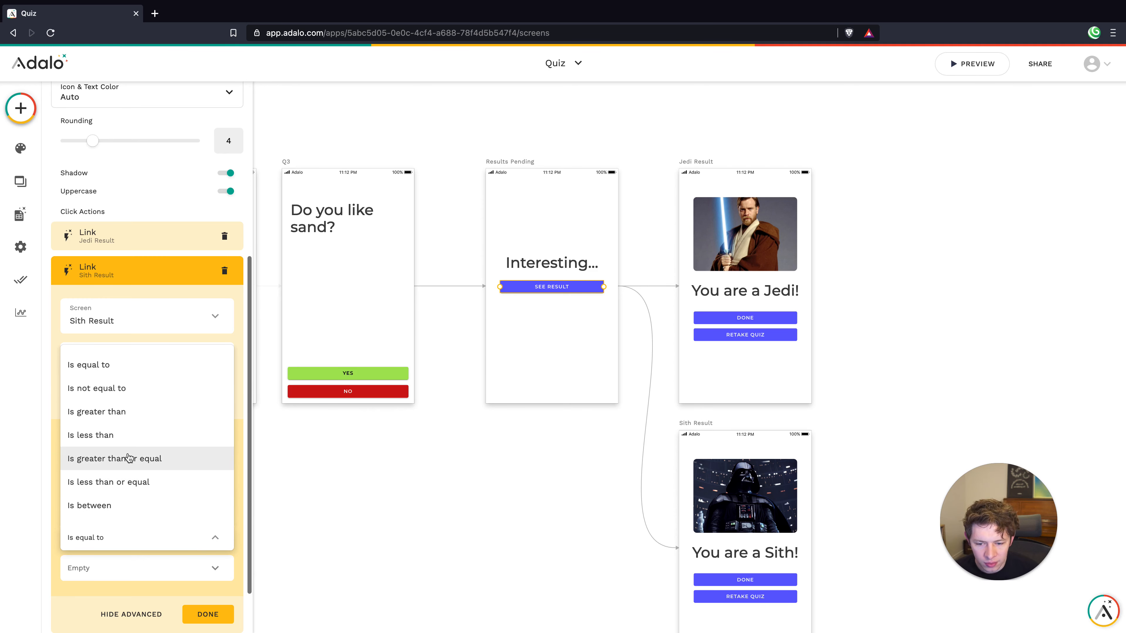
click(163, 412)
mouse_move(222, 501)
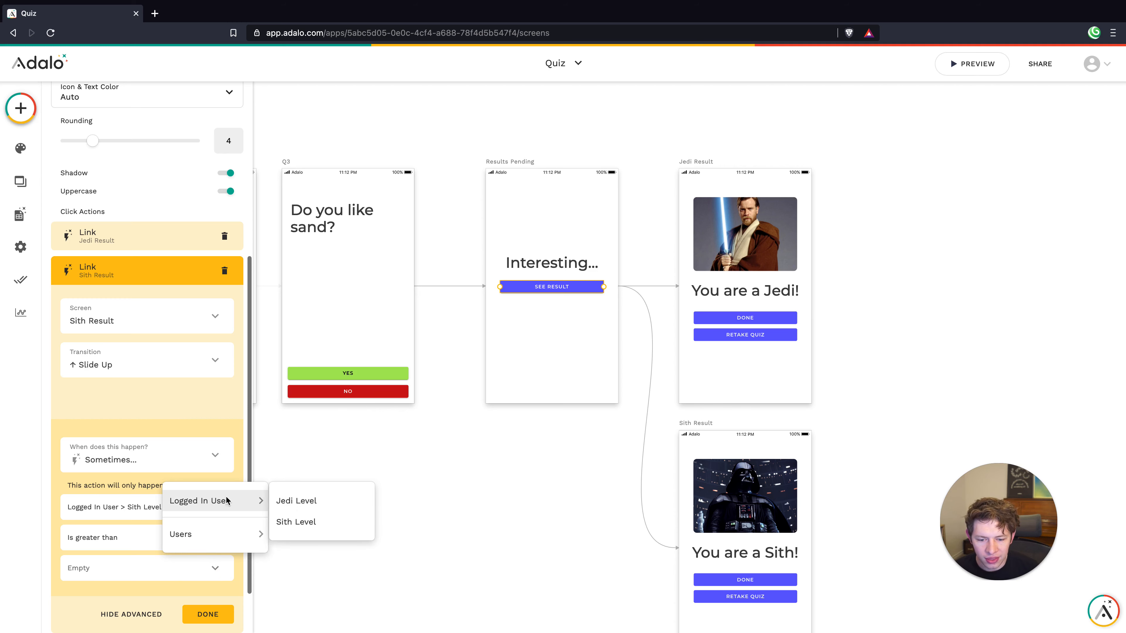
click(294, 500)
click(202, 614)
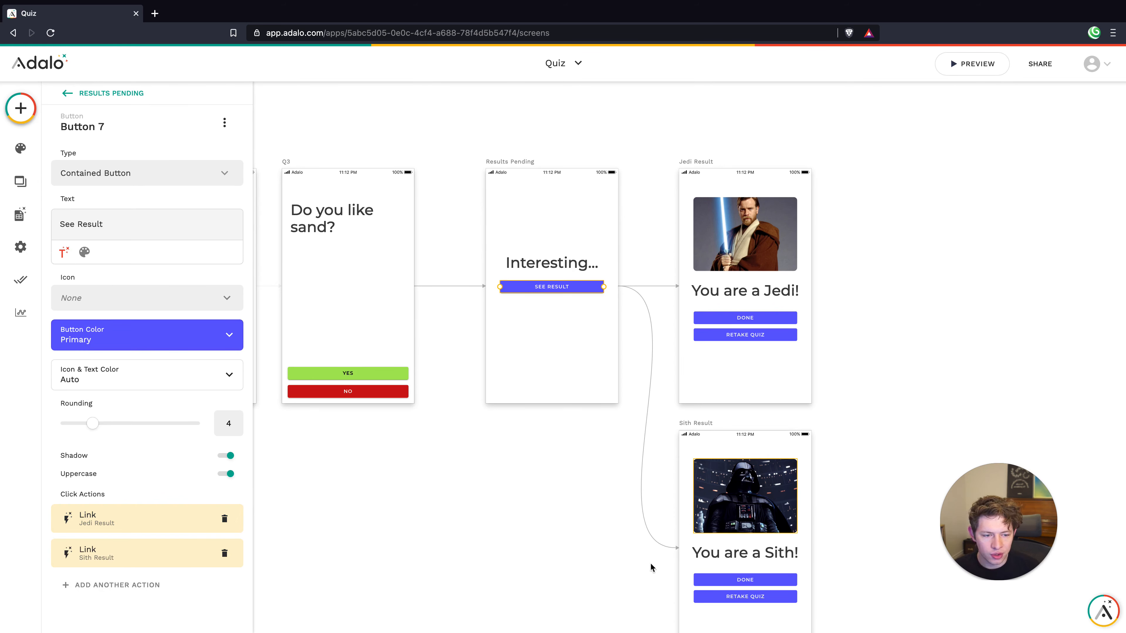
click(587, 349)
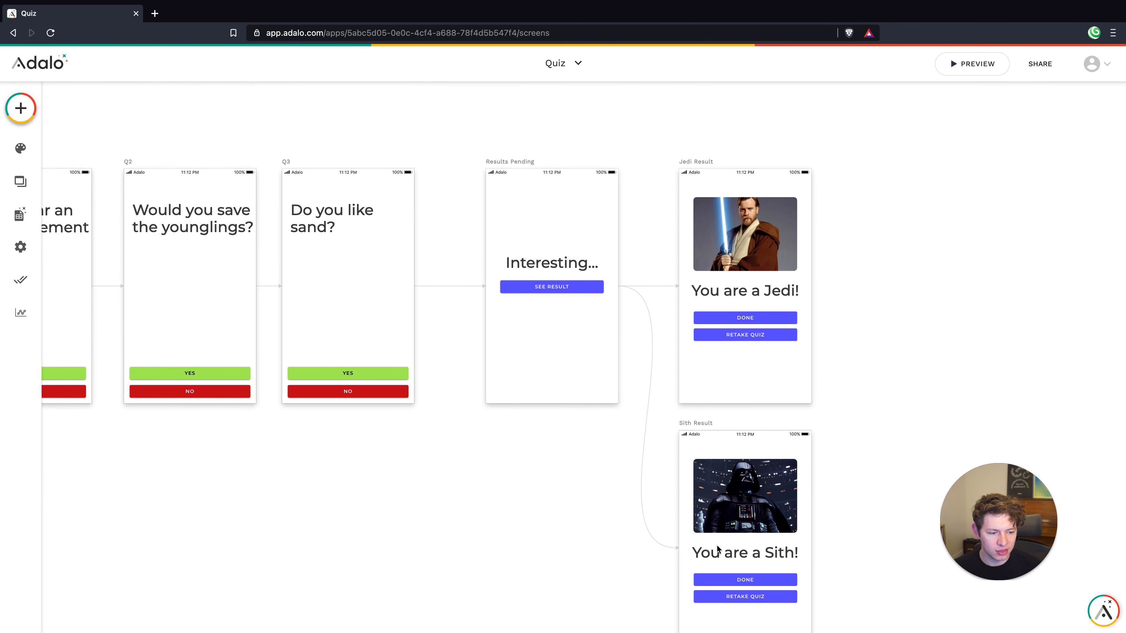
Link the Jedi Result Done button to home with a Slide Right transition
click(723, 318)
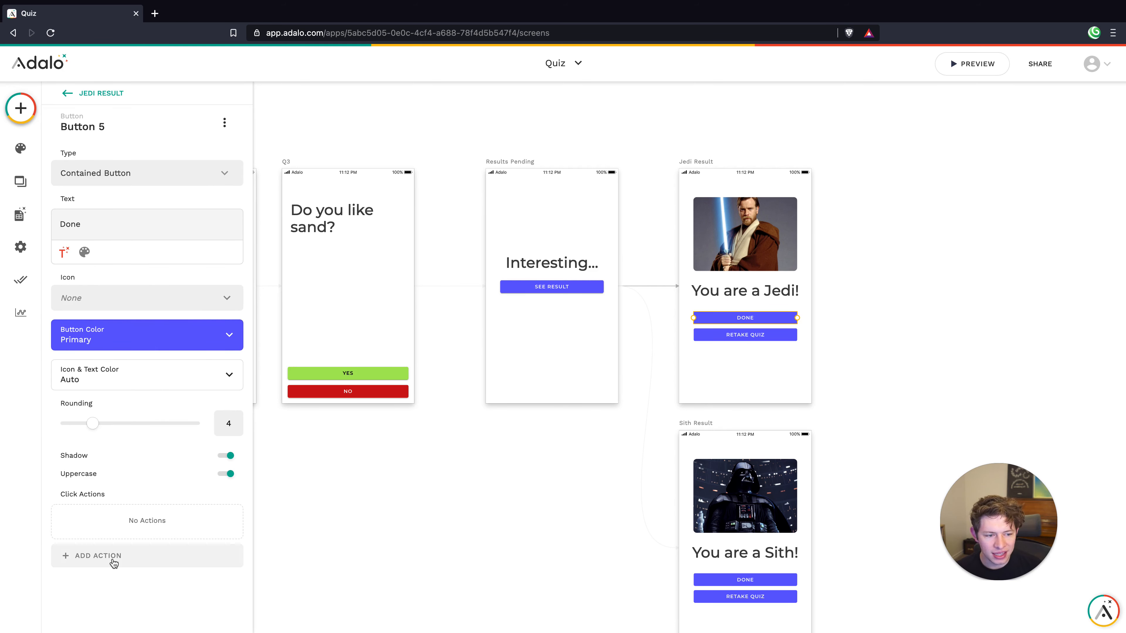
click(489, 475)
scroll(601, 448, left, 5)
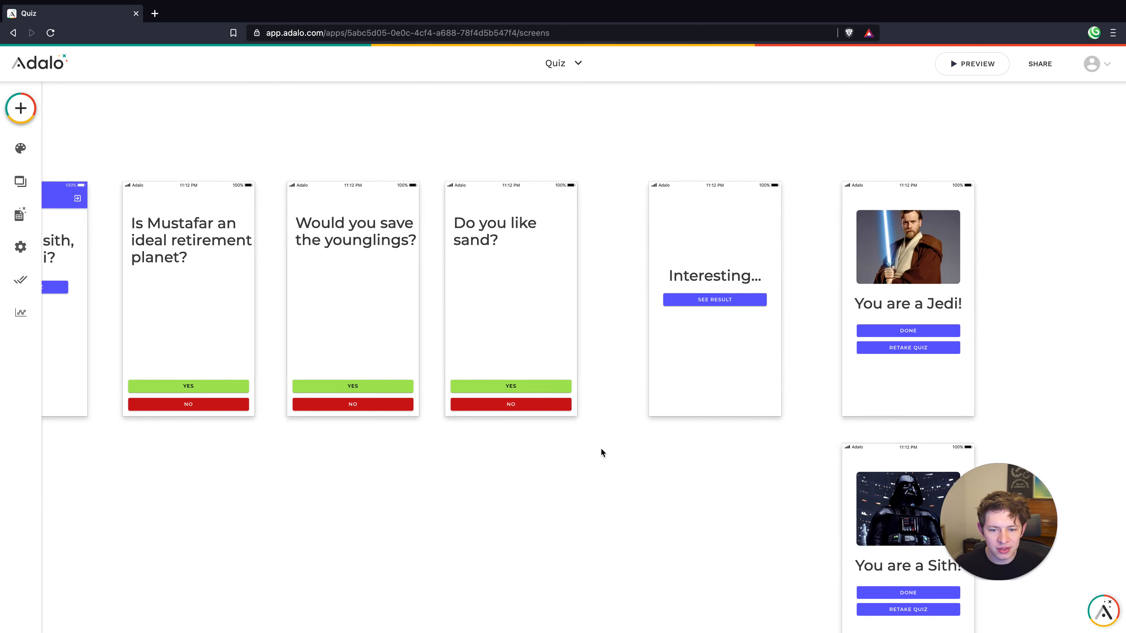
click(826, 322)
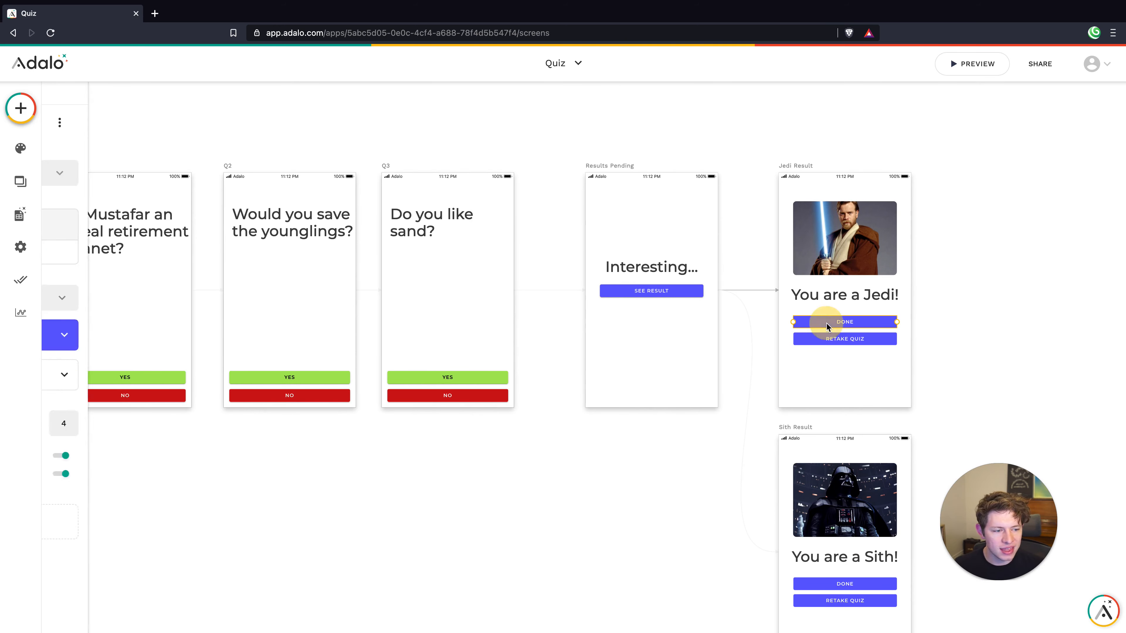
click(127, 568)
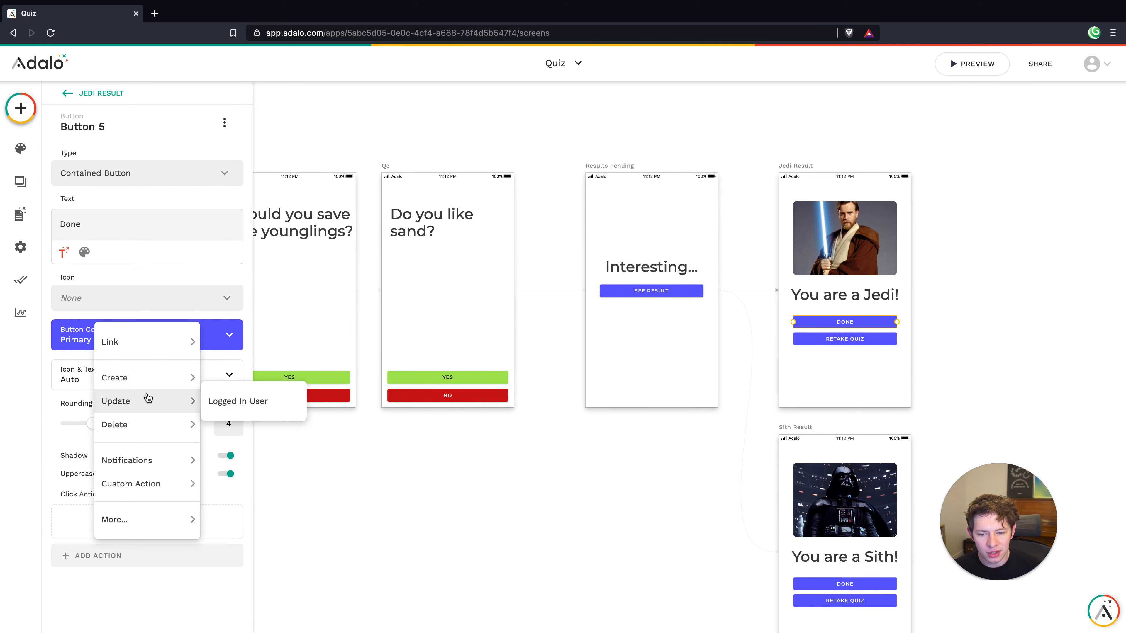
mouse_move(151, 351)
click(234, 408)
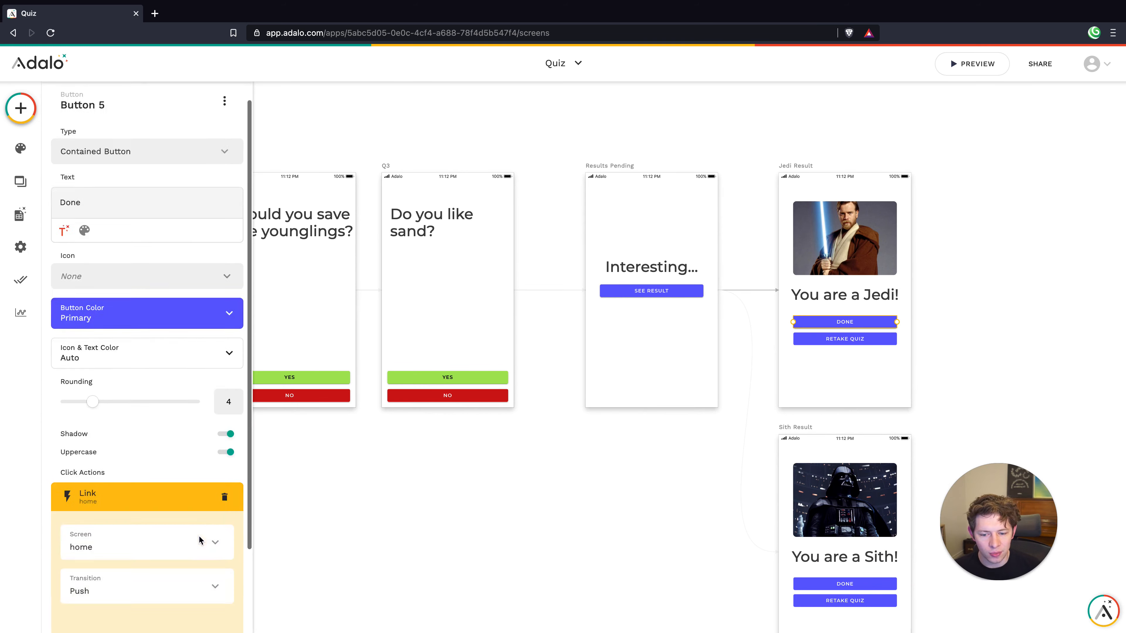
scroll(200, 443, down, 3)
click(176, 490)
click(106, 318)
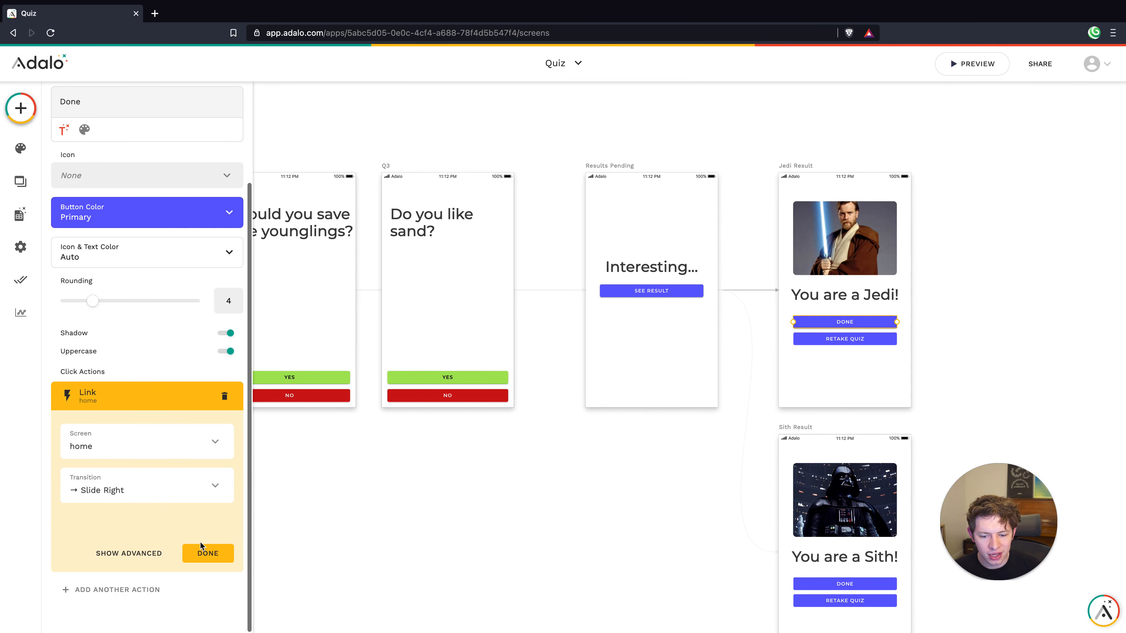
click(204, 553)
Link the Sith Result Done button to home, also with Slide Right
click(851, 583)
click(110, 554)
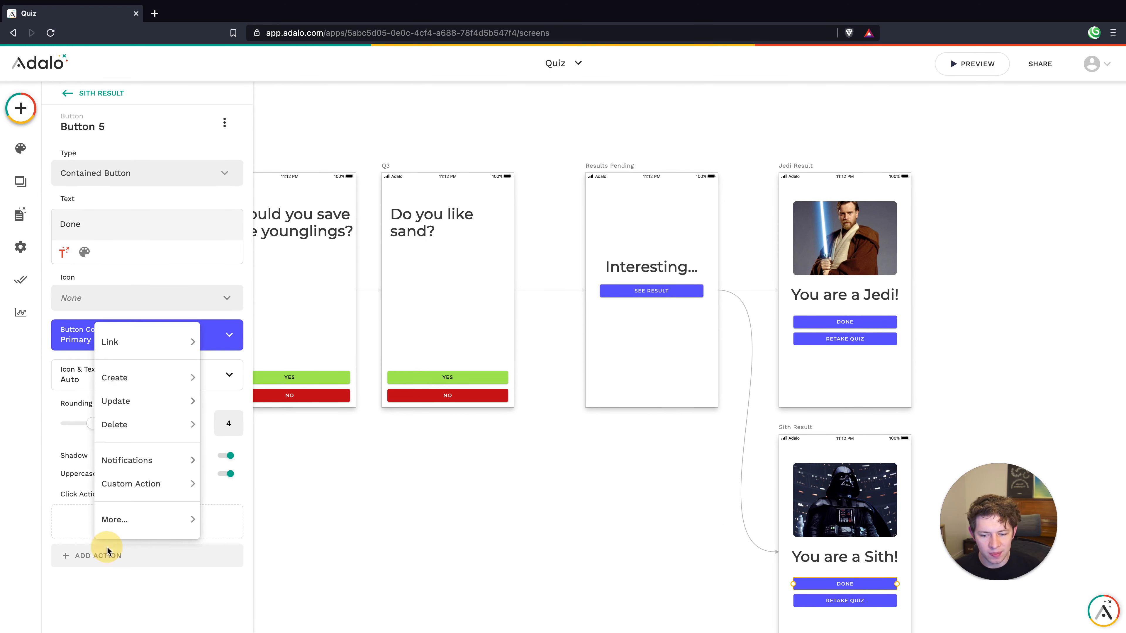
mouse_move(123, 353)
click(276, 415)
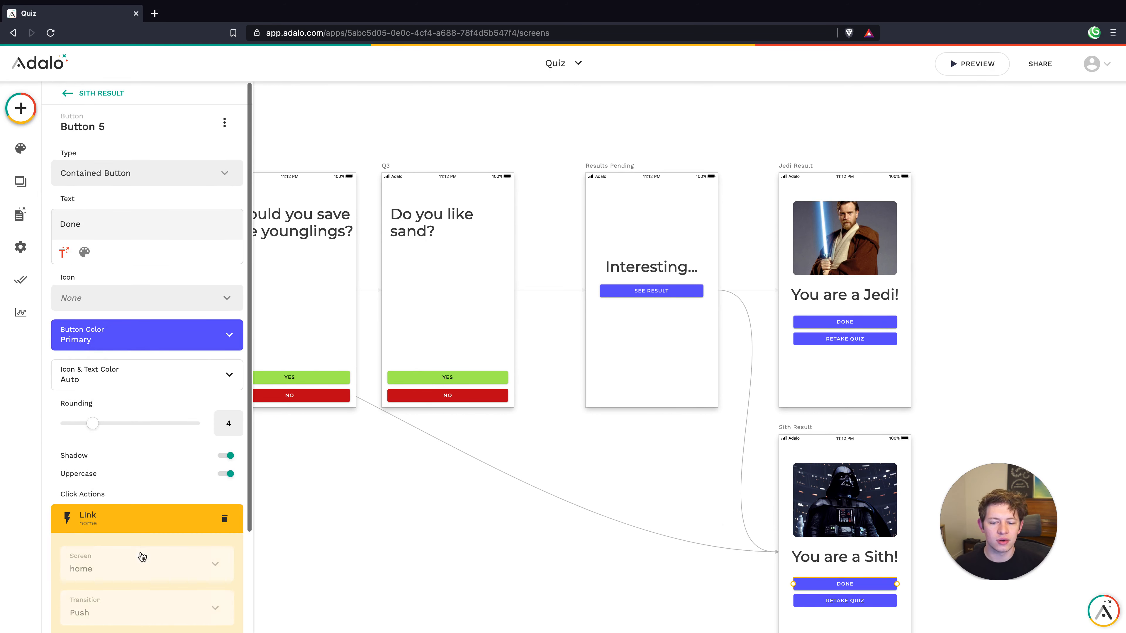
scroll(165, 531, down, 3)
click(146, 503)
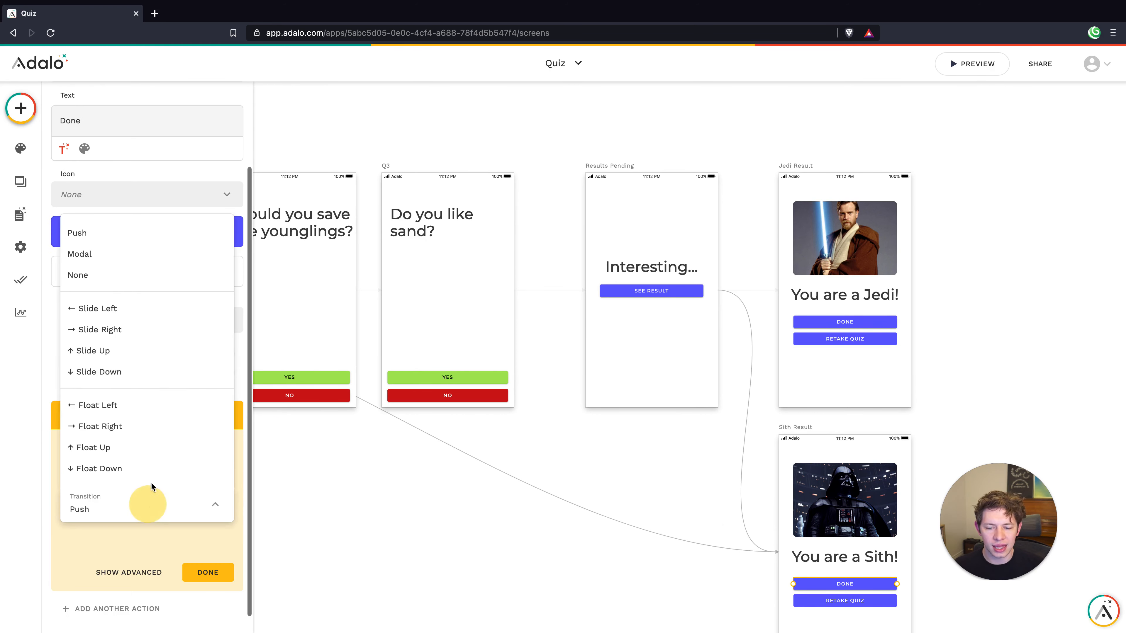
click(130, 329)
click(520, 500)
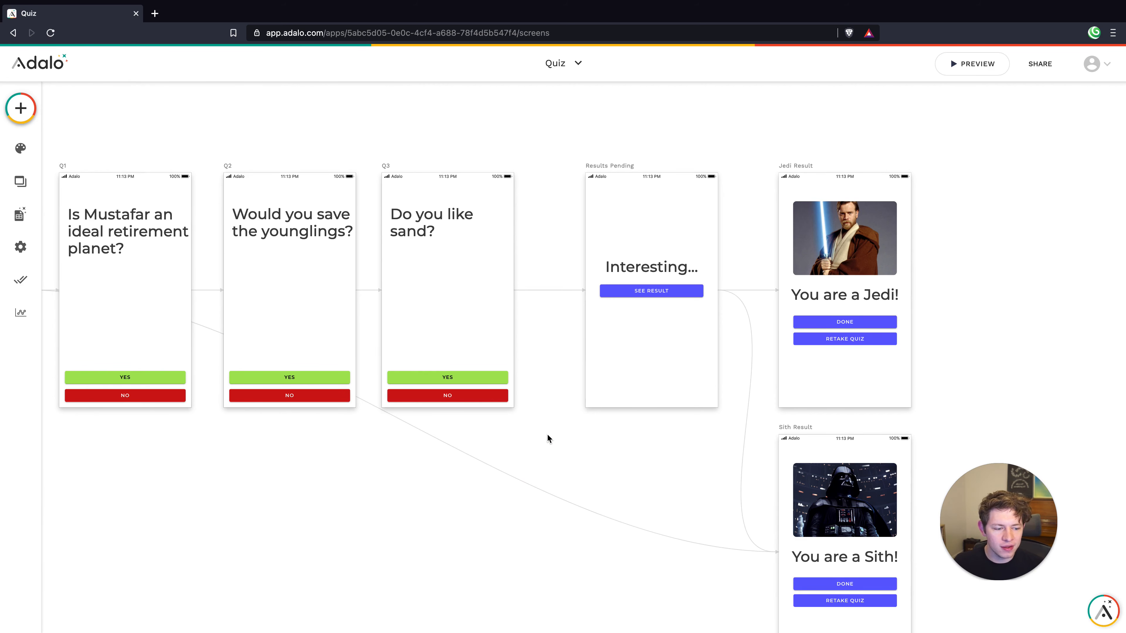
scroll(548, 441, down, 3)
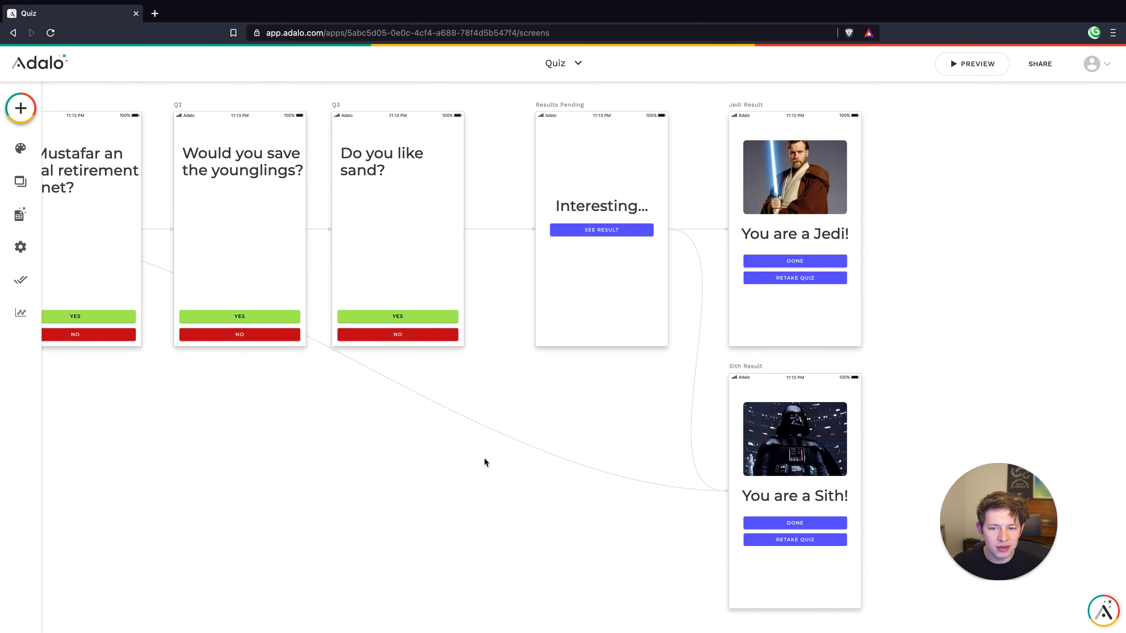
Give the Sith Result Retake Quiz button an Update Logged In User action setting Jedi Level and Sith Level to 0
scroll(485, 461, left, 3)
scroll(485, 460, up, 1)
scroll(723, 479, down, 1)
scroll(723, 479, right, 1)
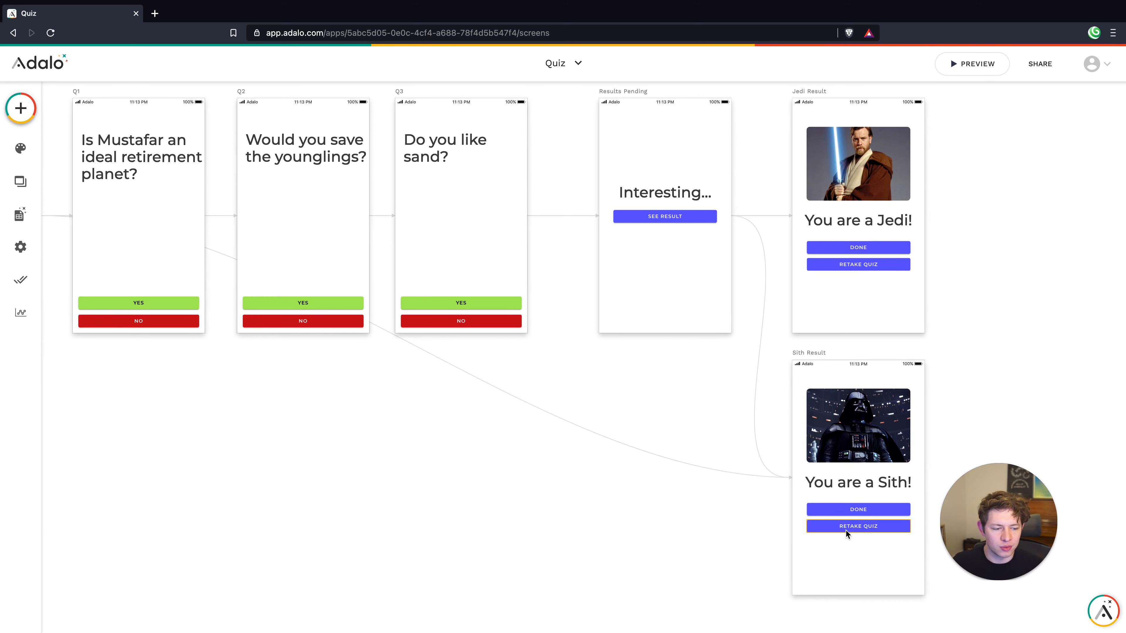
click(845, 530)
click(116, 555)
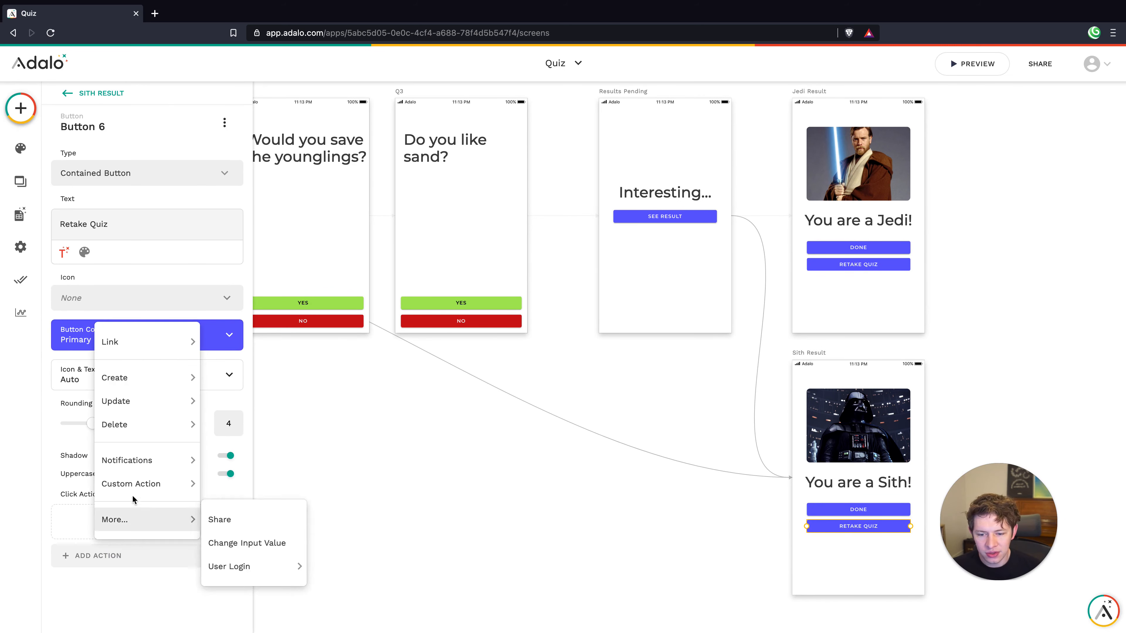
mouse_move(138, 349)
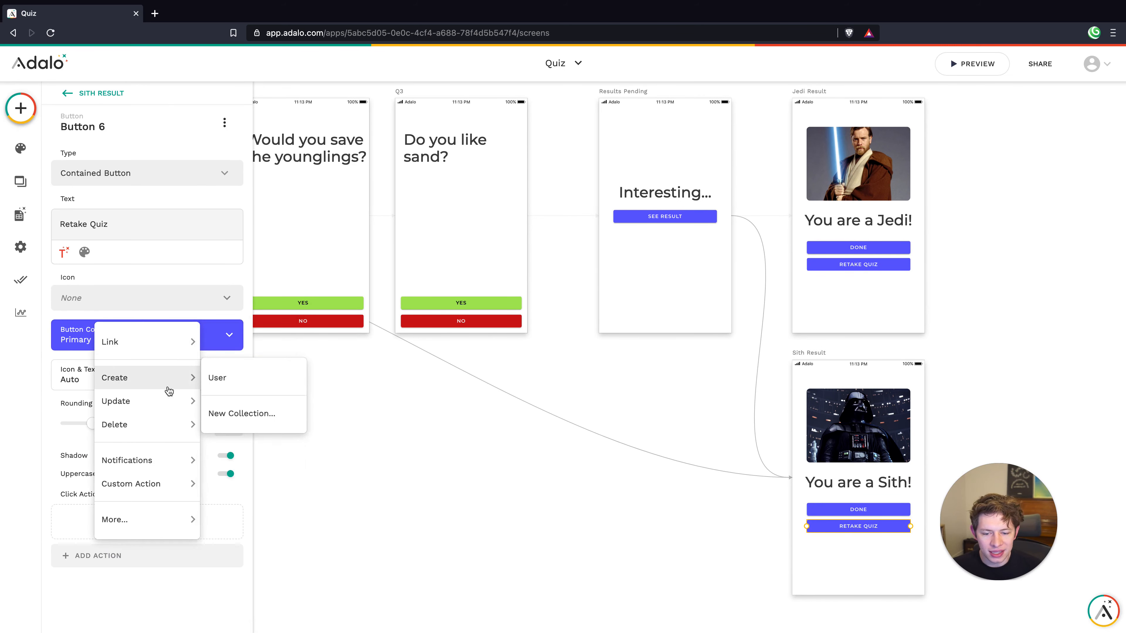
click(235, 402)
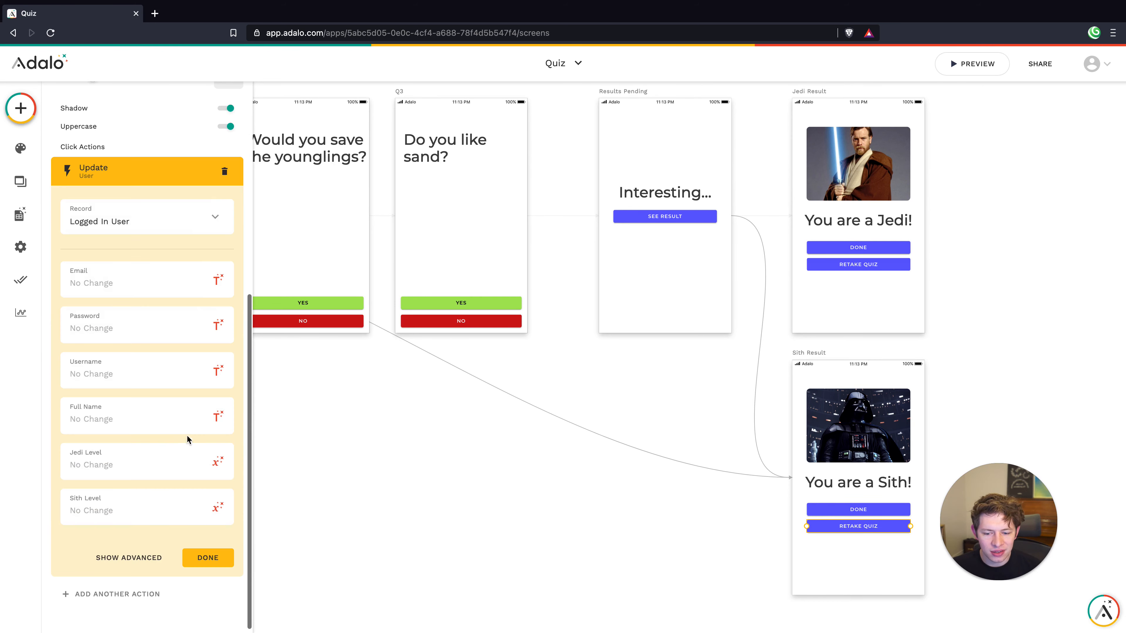
click(130, 462)
text(0)
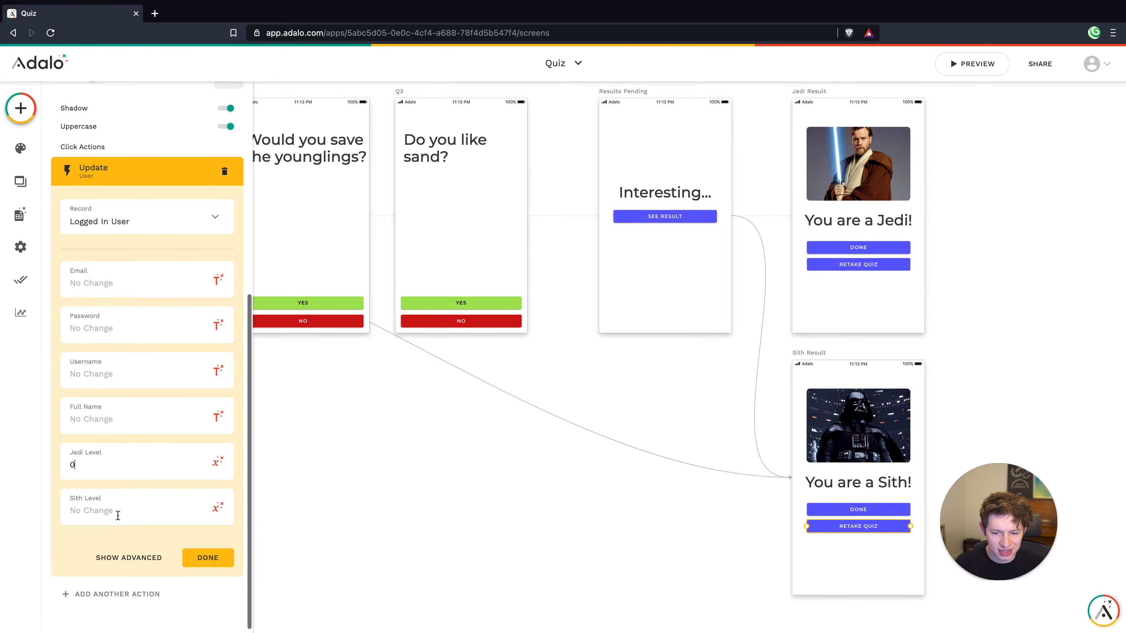
click(117, 515)
text(0)
click(138, 525)
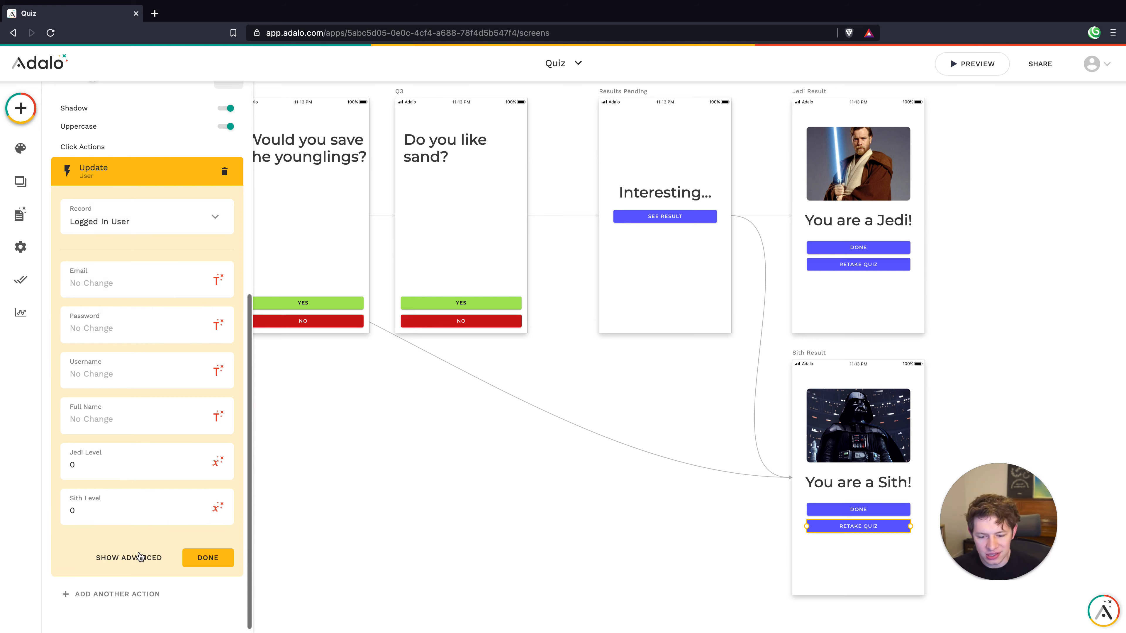
click(208, 558)
Then link that Retake Quiz button to Q1 with a Slide Down transition
click(138, 552)
mouse_move(137, 451)
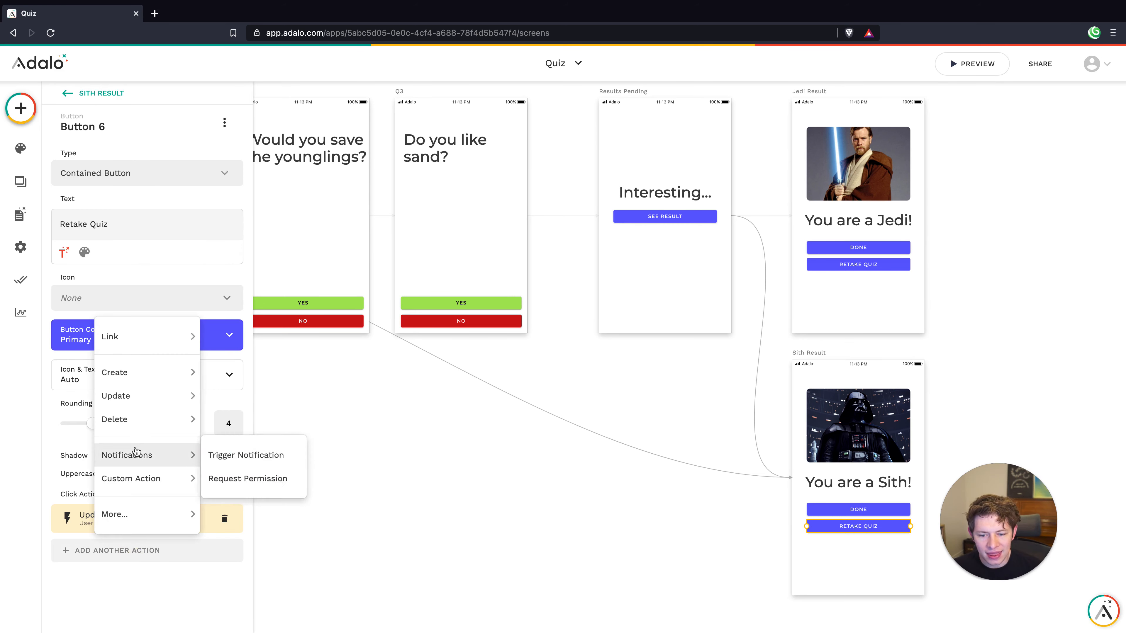
mouse_move(138, 336)
click(231, 478)
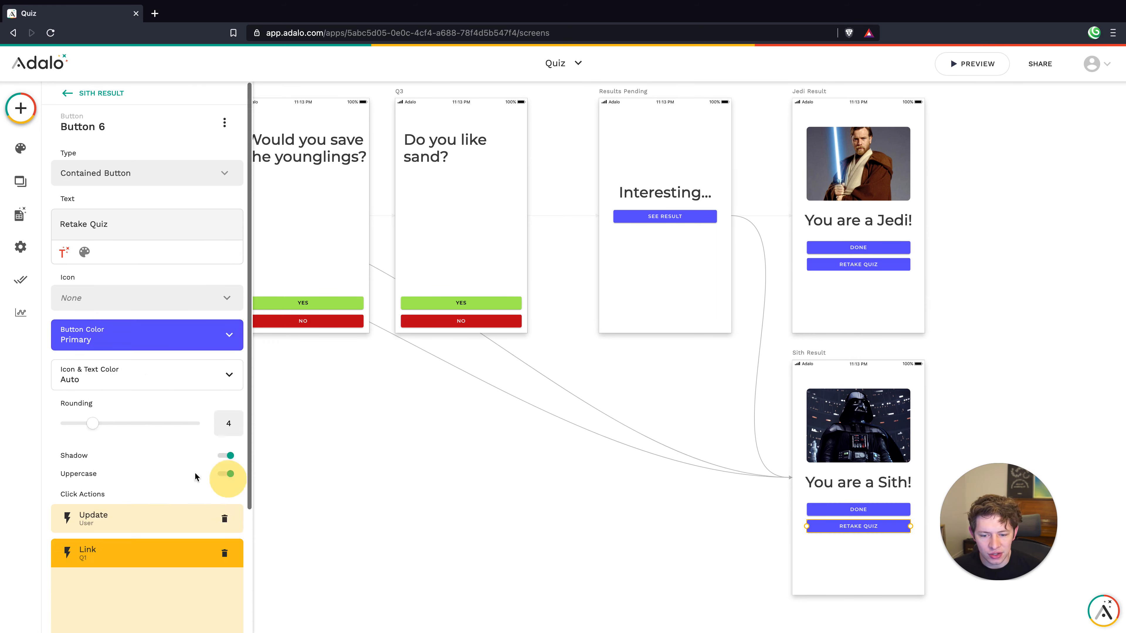
click(138, 488)
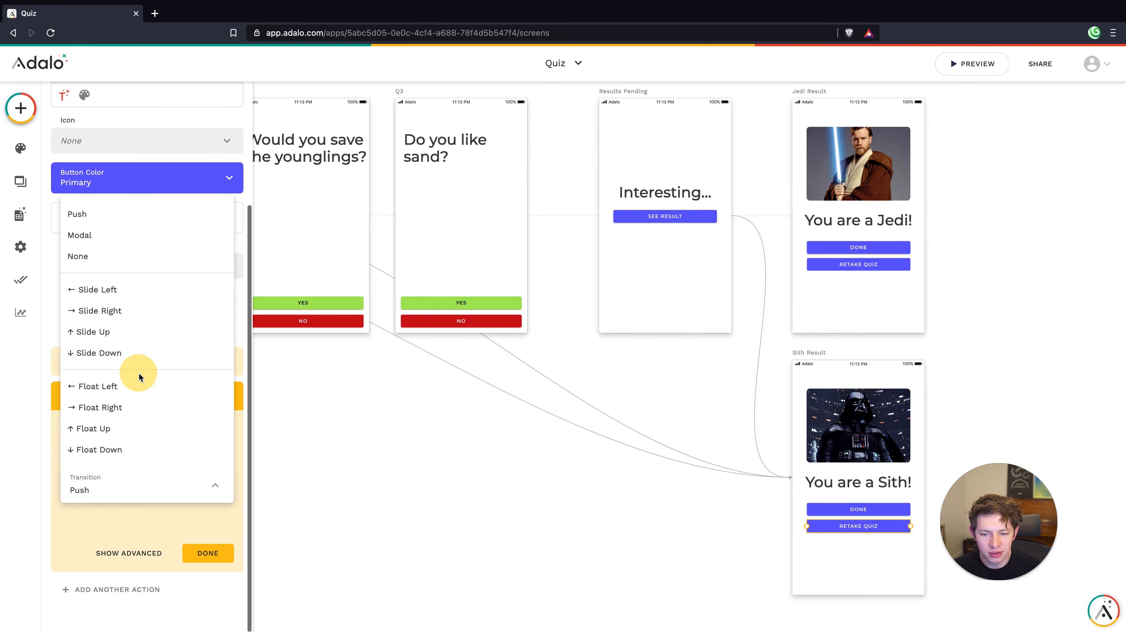
click(114, 352)
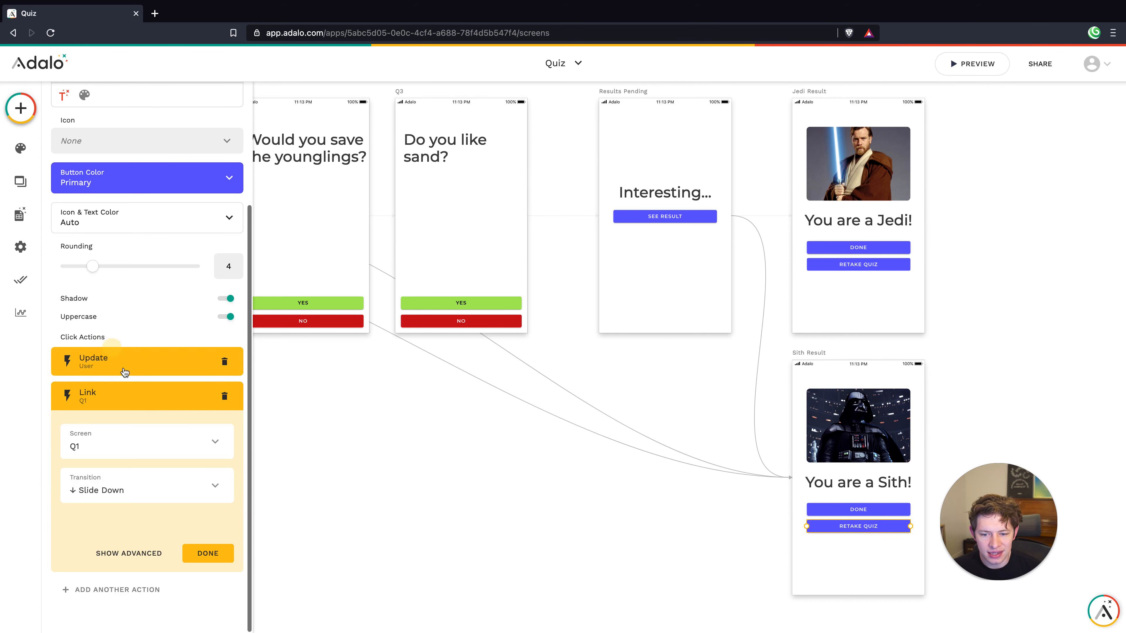
click(203, 551)
Give the Jedi Result Retake Quiz button an update setting Jedi Level and Sith Level to 0
click(835, 265)
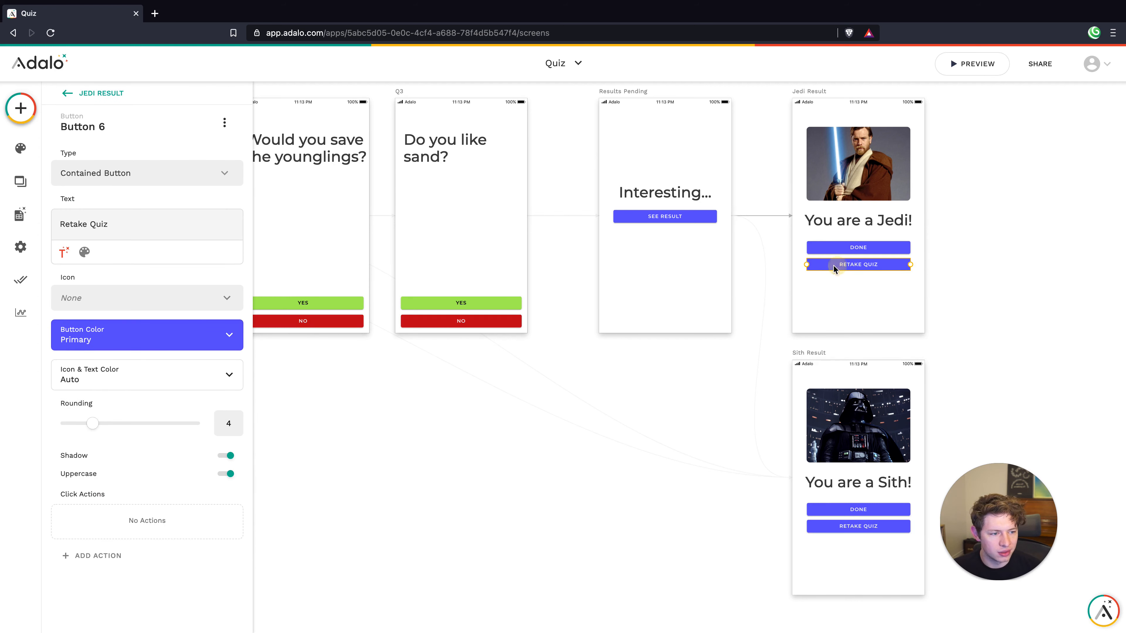
click(121, 551)
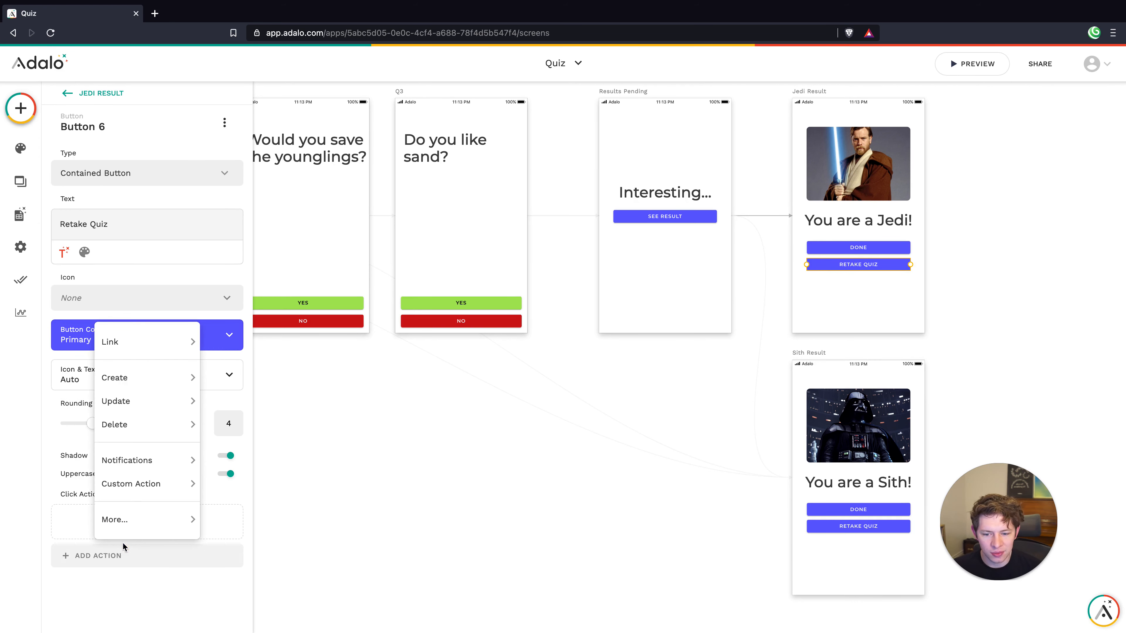
mouse_move(133, 408)
click(250, 399)
click(128, 449)
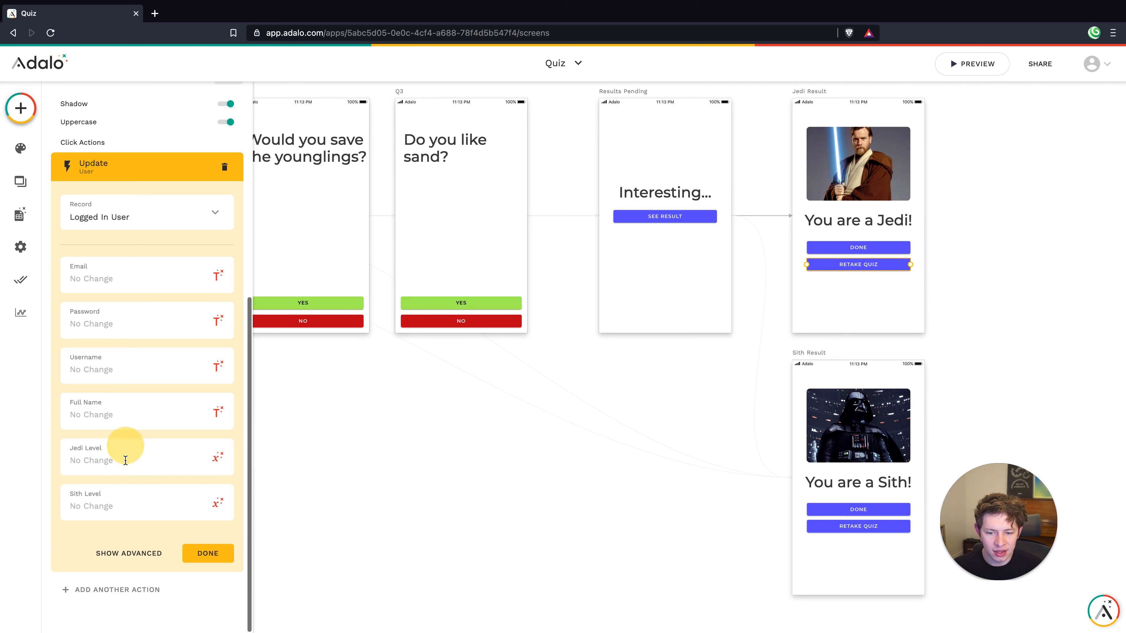
text(0)
click(127, 515)
text(0)
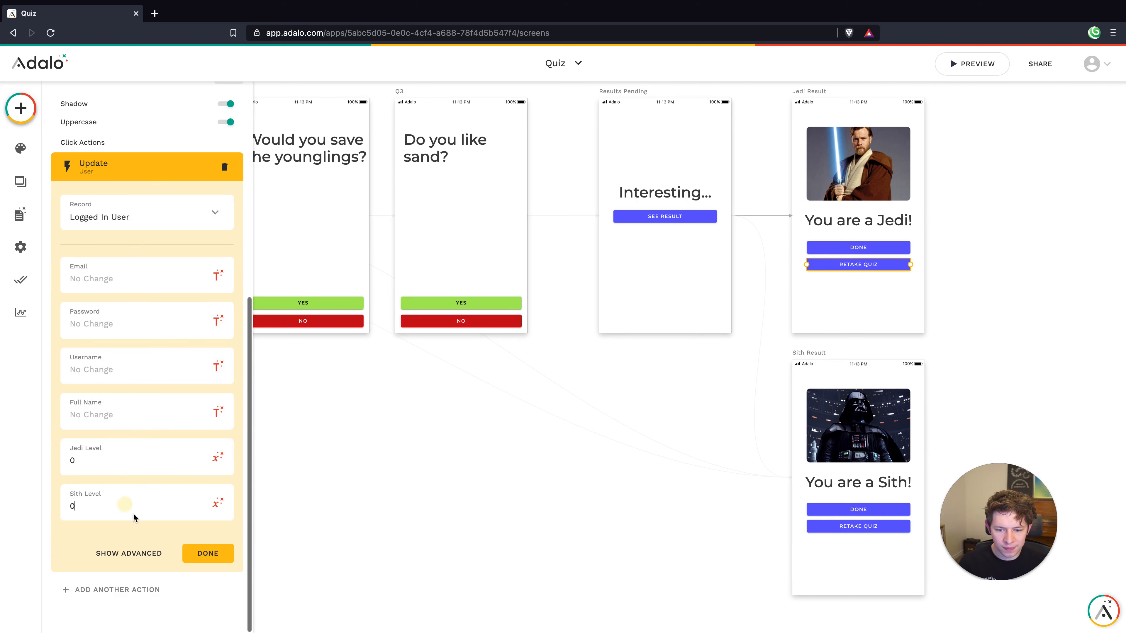
click(206, 553)
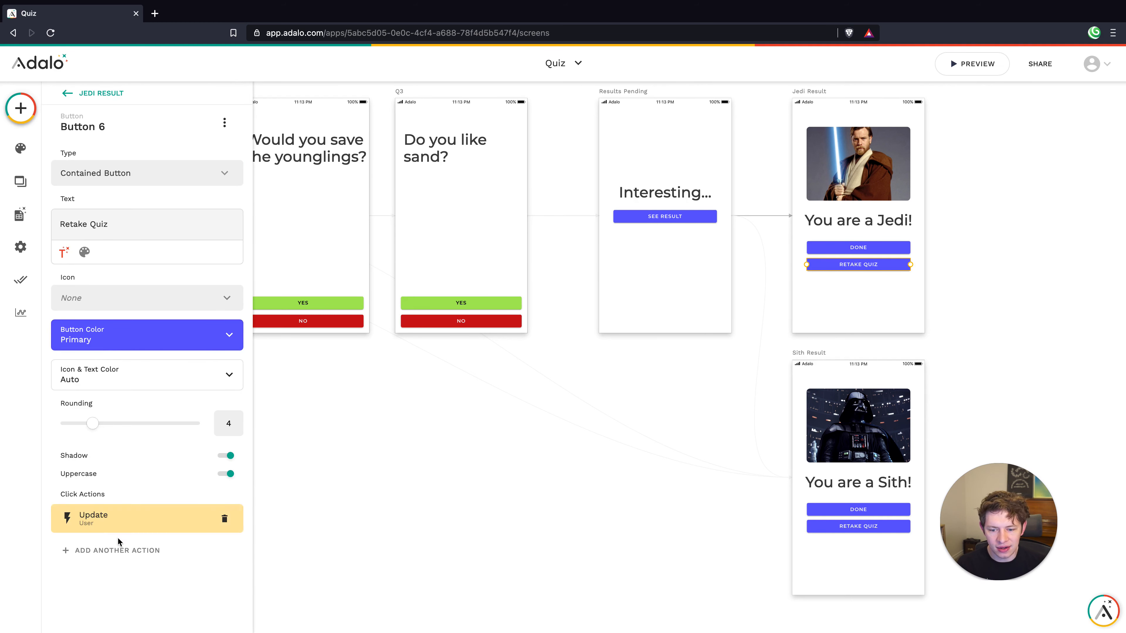
Then link the Jedi Retake Quiz button to Q1 with Slide Down
click(118, 549)
mouse_move(128, 402)
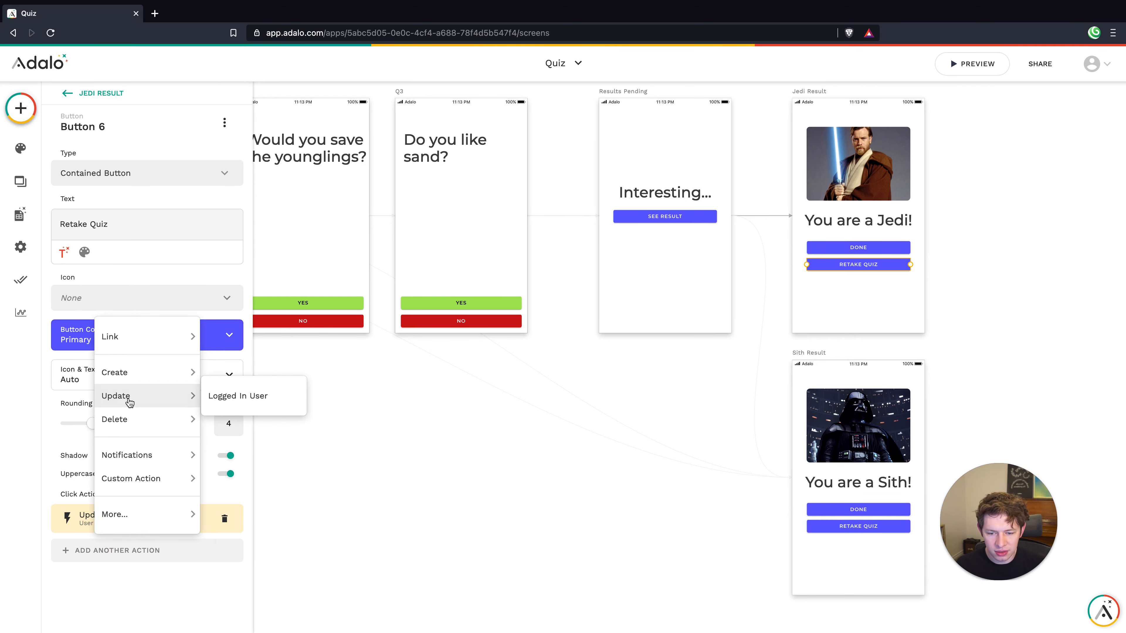
mouse_move(133, 337)
click(230, 458)
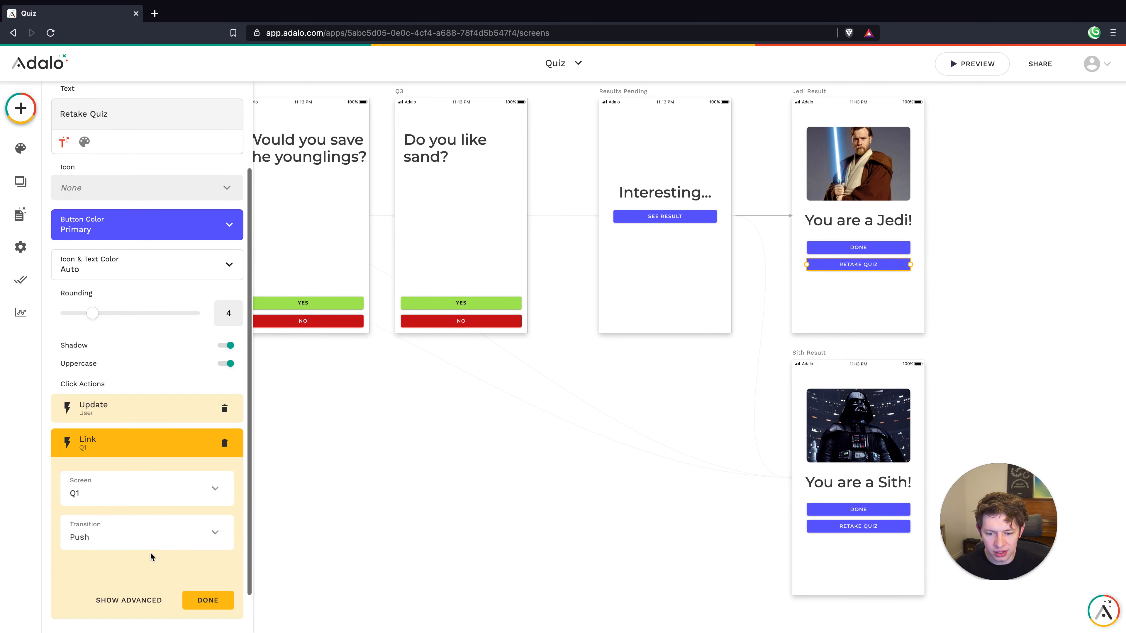
click(140, 539)
click(137, 399)
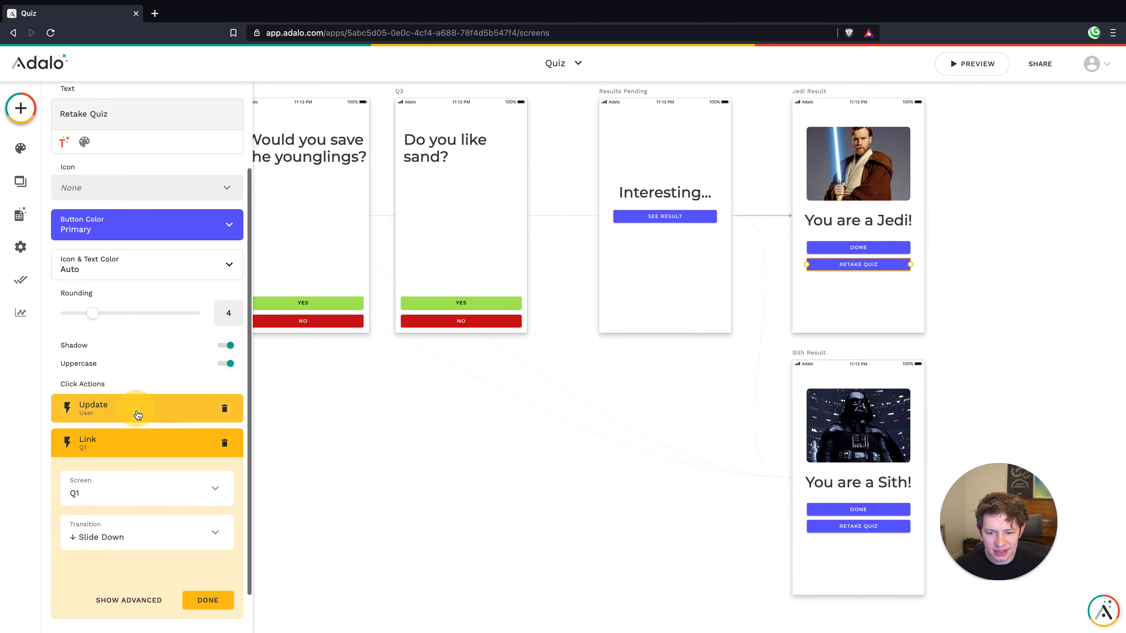
click(206, 594)
click(374, 472)
Add an Update Logged In User action to the home screen's Take the Quiz button
scroll(360, 430, left, 10)
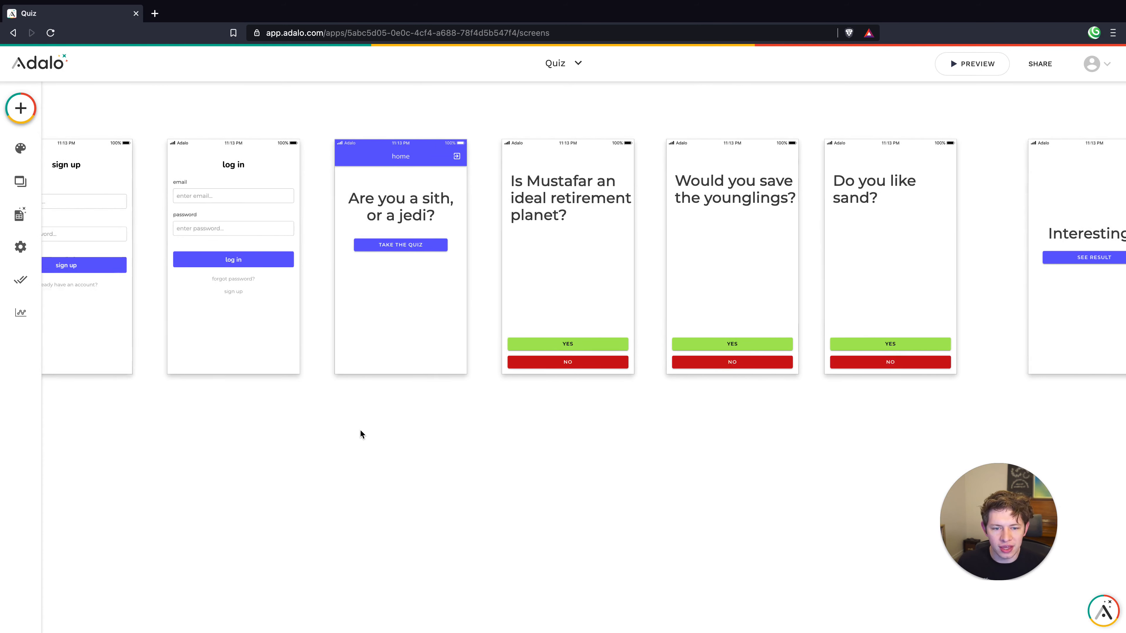
scroll(360, 429, up, 2)
scroll(360, 432, right, 10)
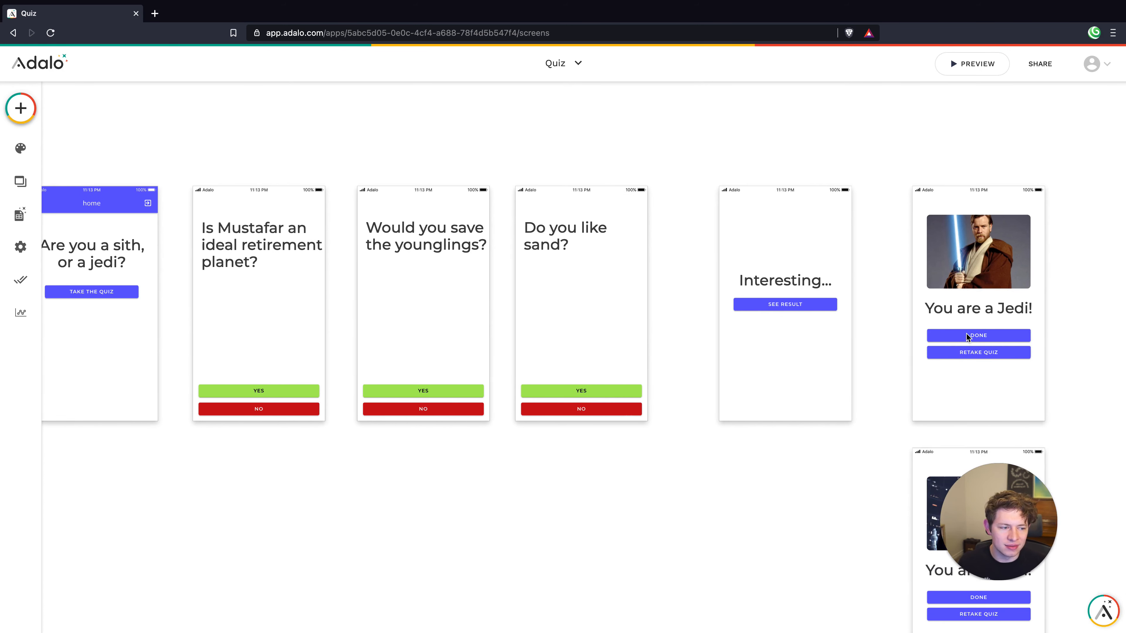
scroll(244, 243, left, 5)
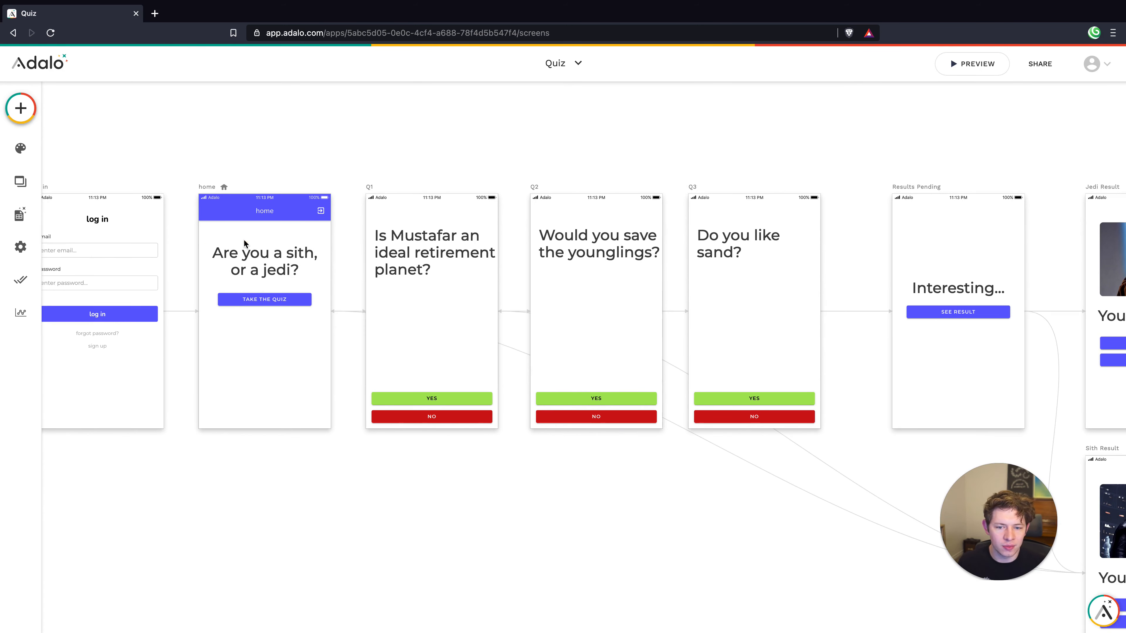
click(251, 300)
scroll(297, 305, left, 4)
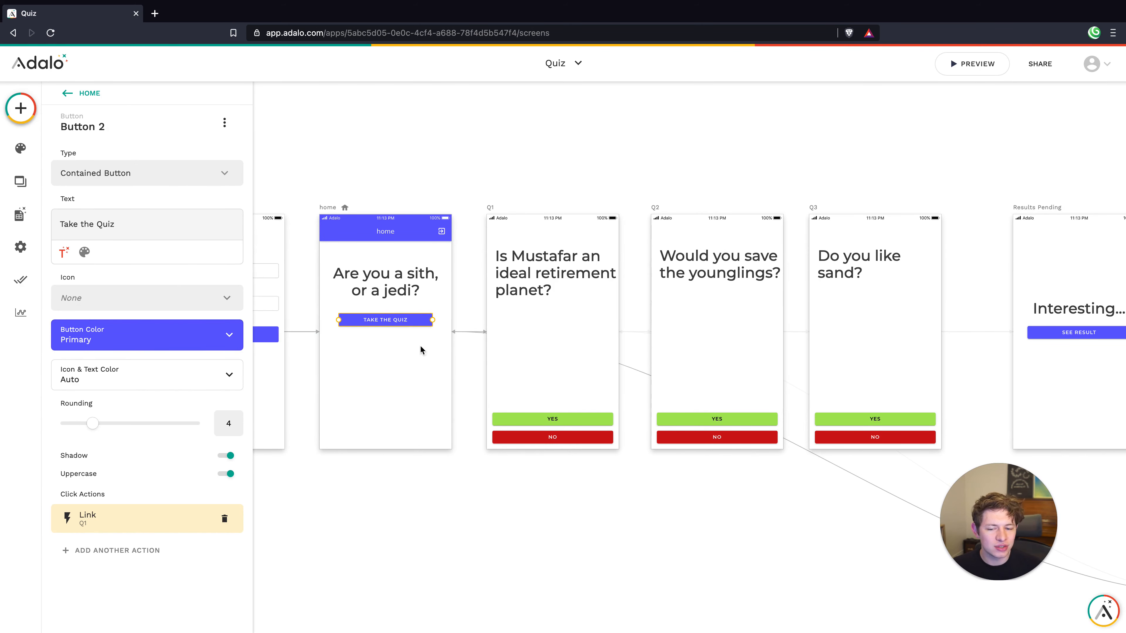
click(126, 551)
mouse_move(143, 390)
click(218, 395)
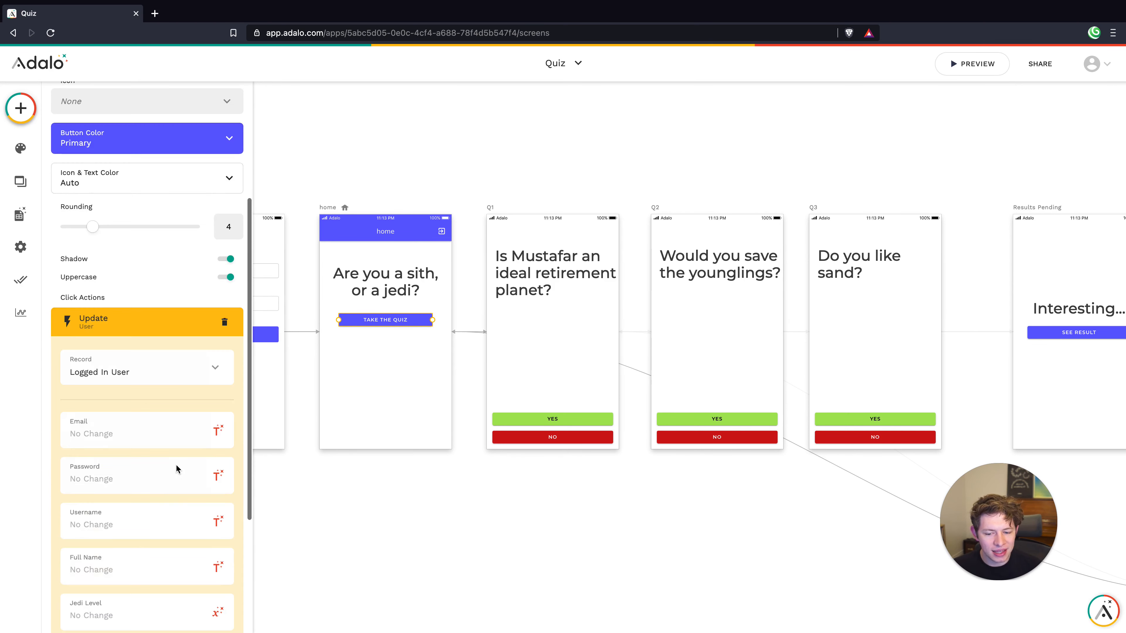
Set both Jedi Level and Sith Level to 0 in that update
text(0)
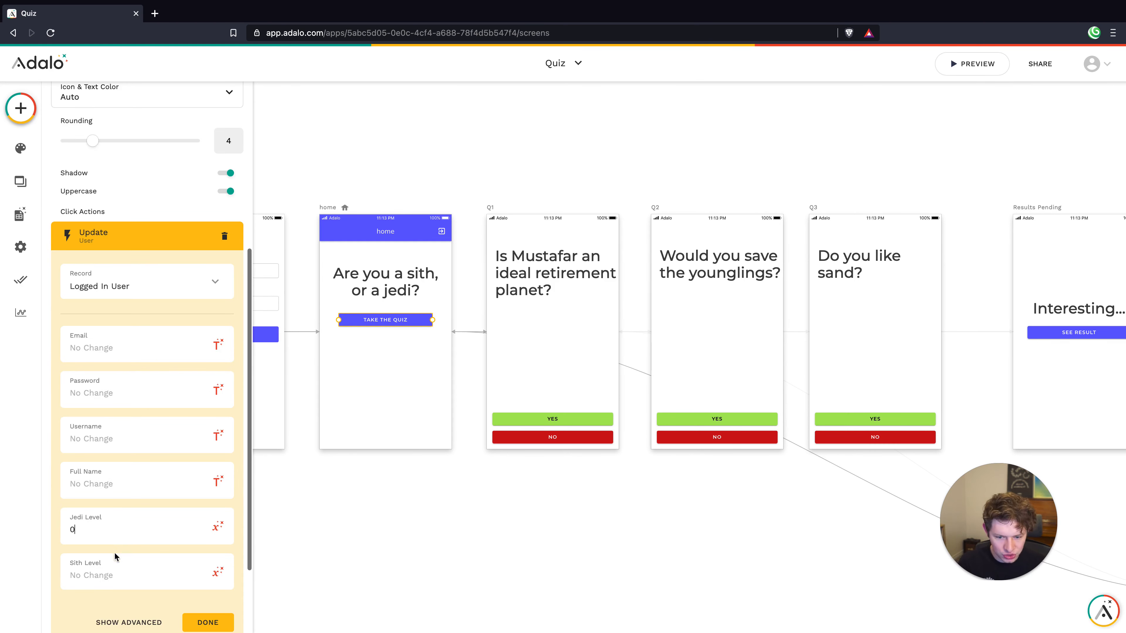
click(115, 571)
text(0)
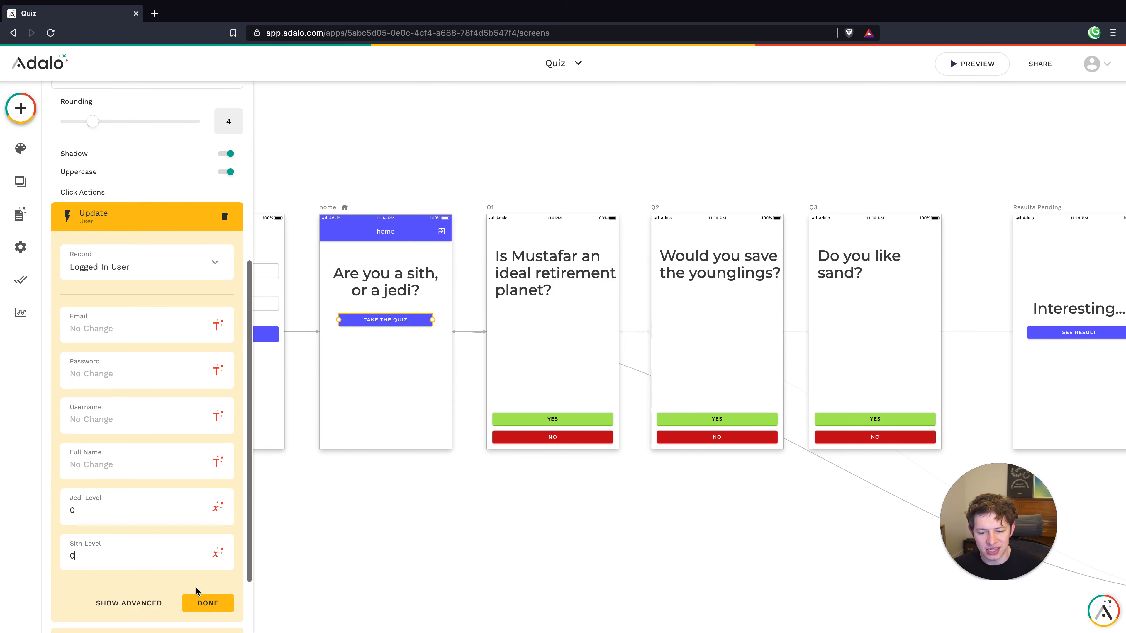
click(208, 622)
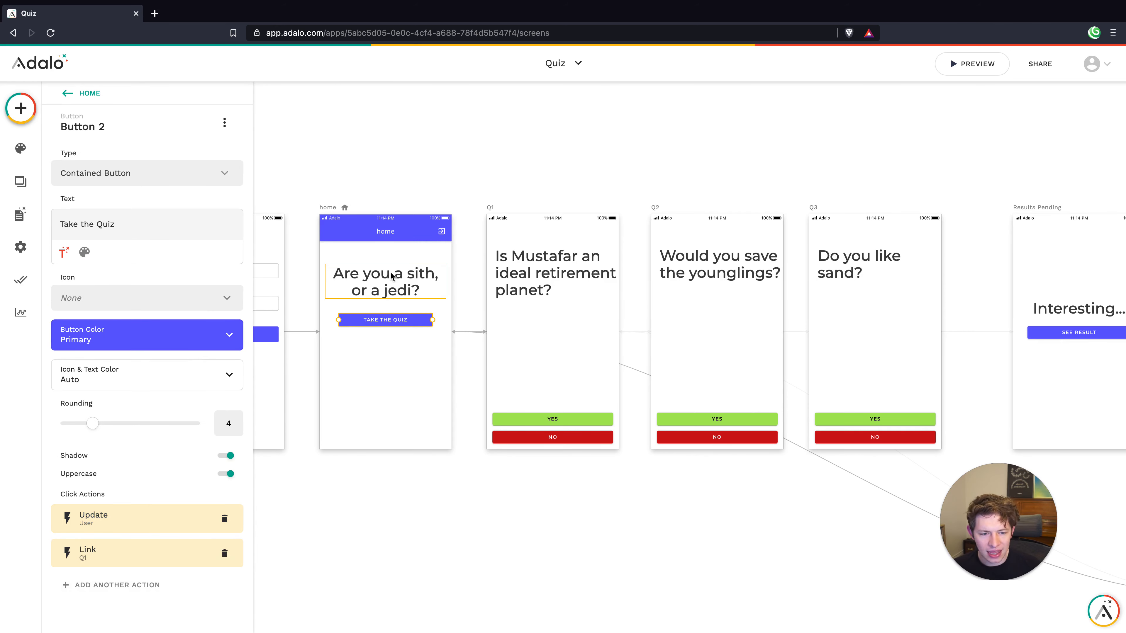
click(650, 461)
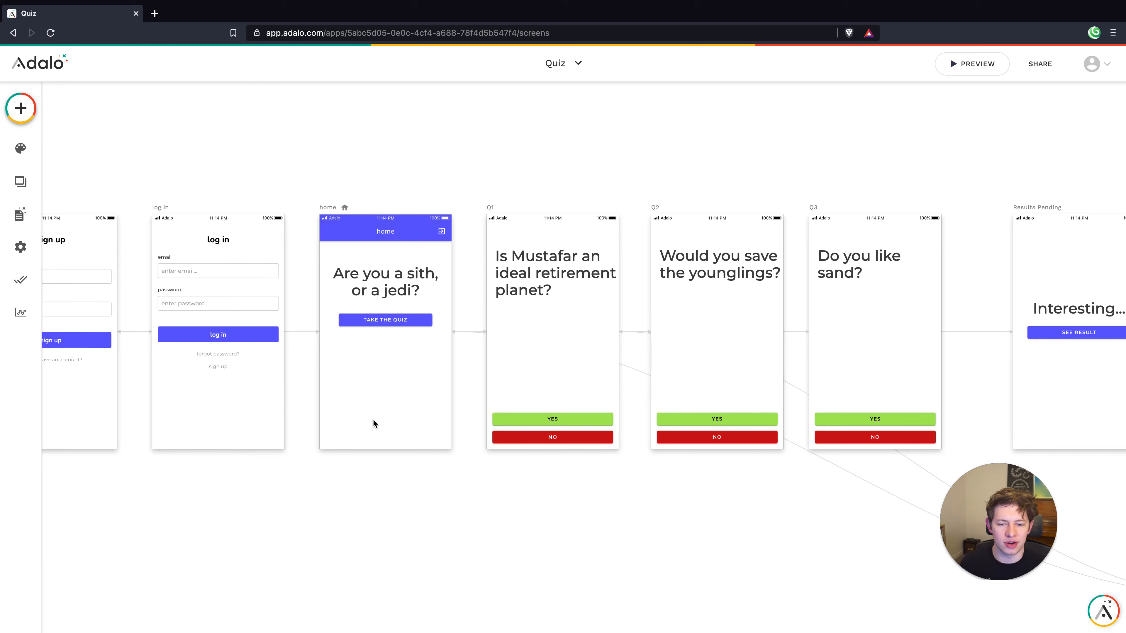
scroll(373, 419, left, 2)
scroll(370, 418, right, 10)
scroll(370, 417, down, 5)
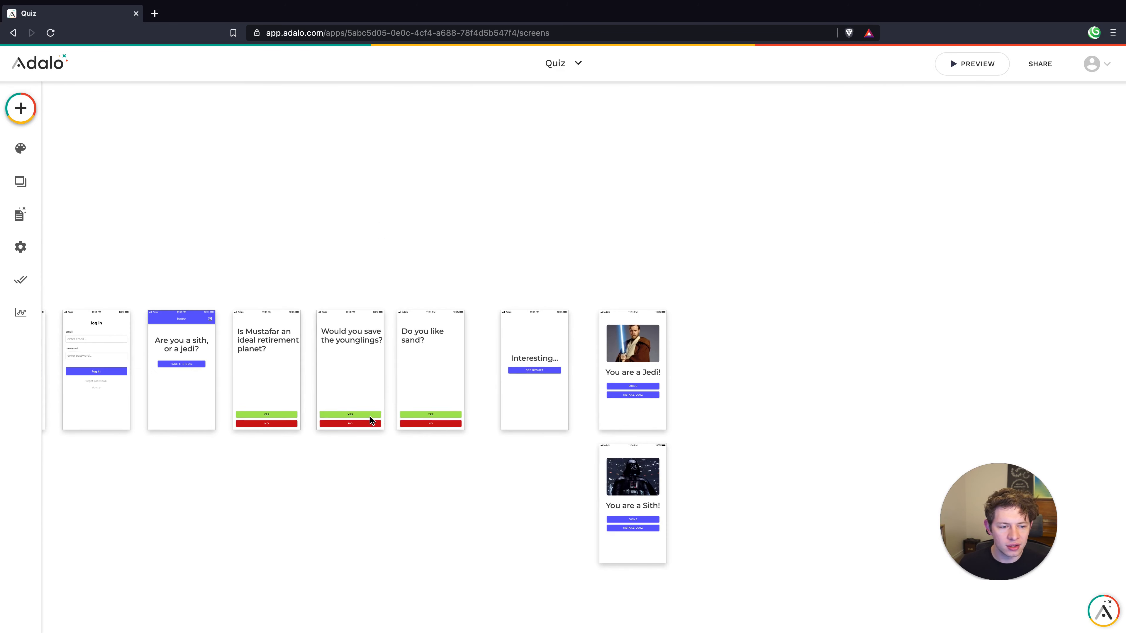
scroll(370, 412, left, 3)
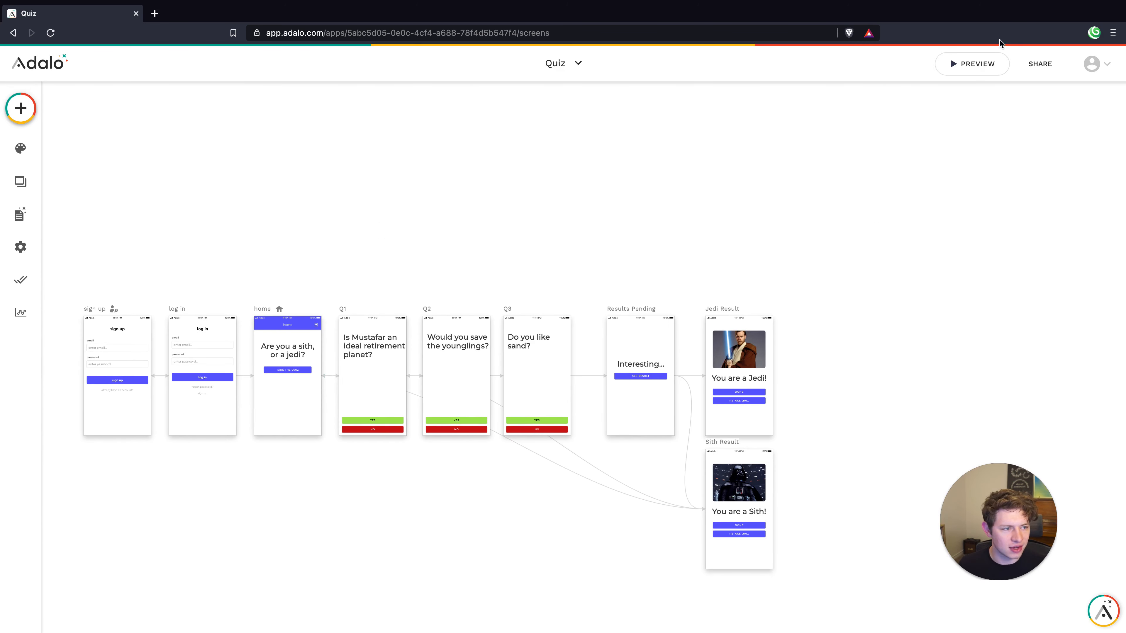
click(977, 54)
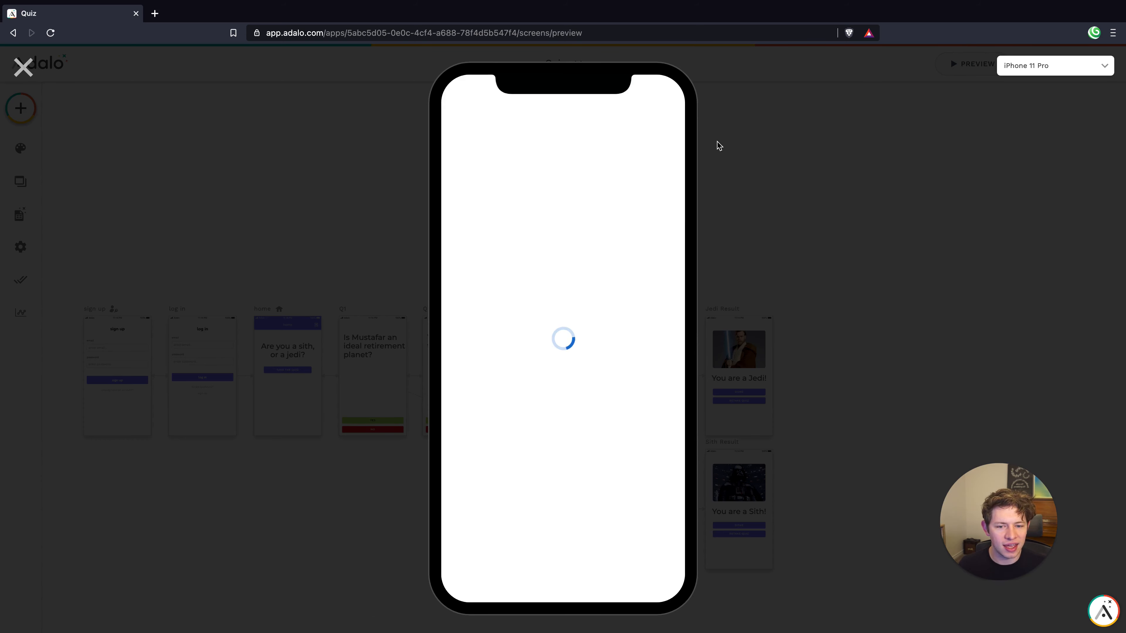
click(496, 208)
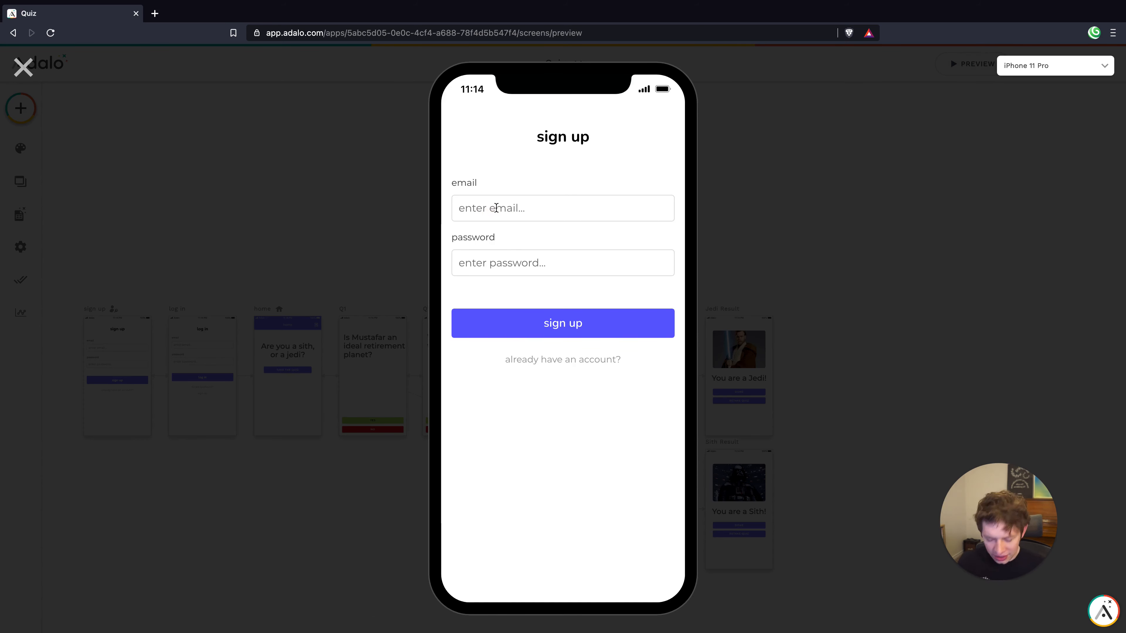
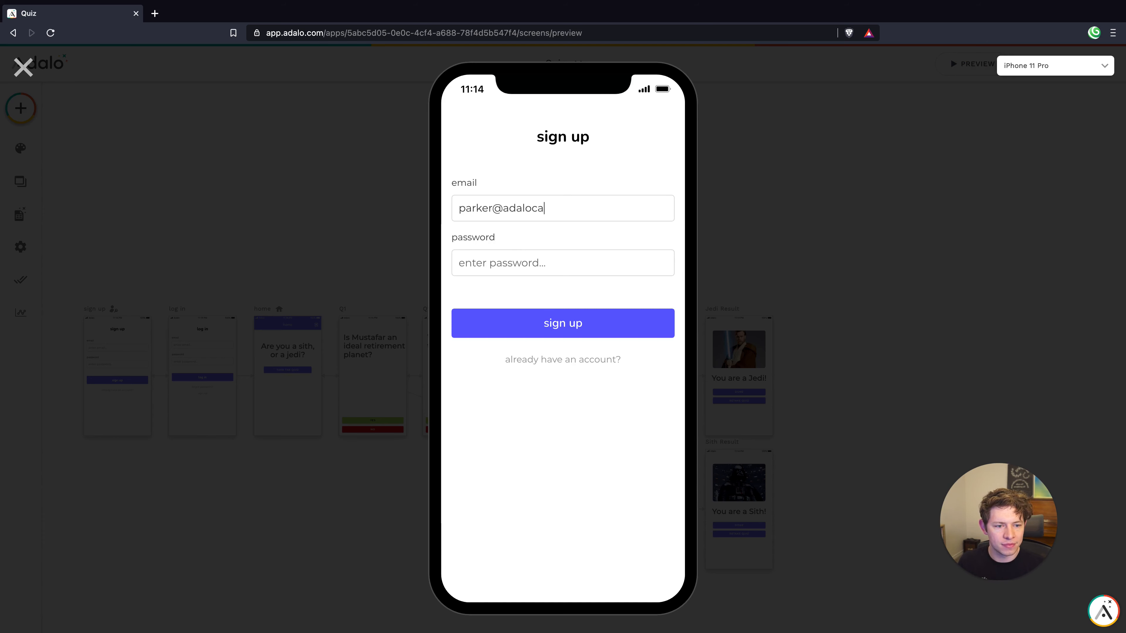
text(pas)
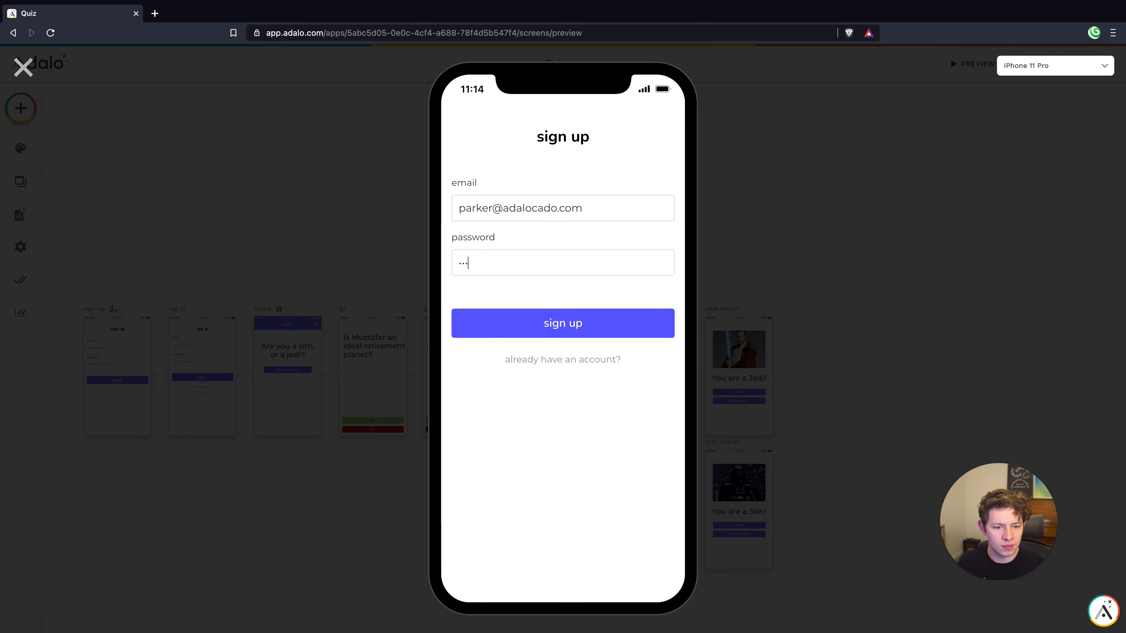
click(540, 323)
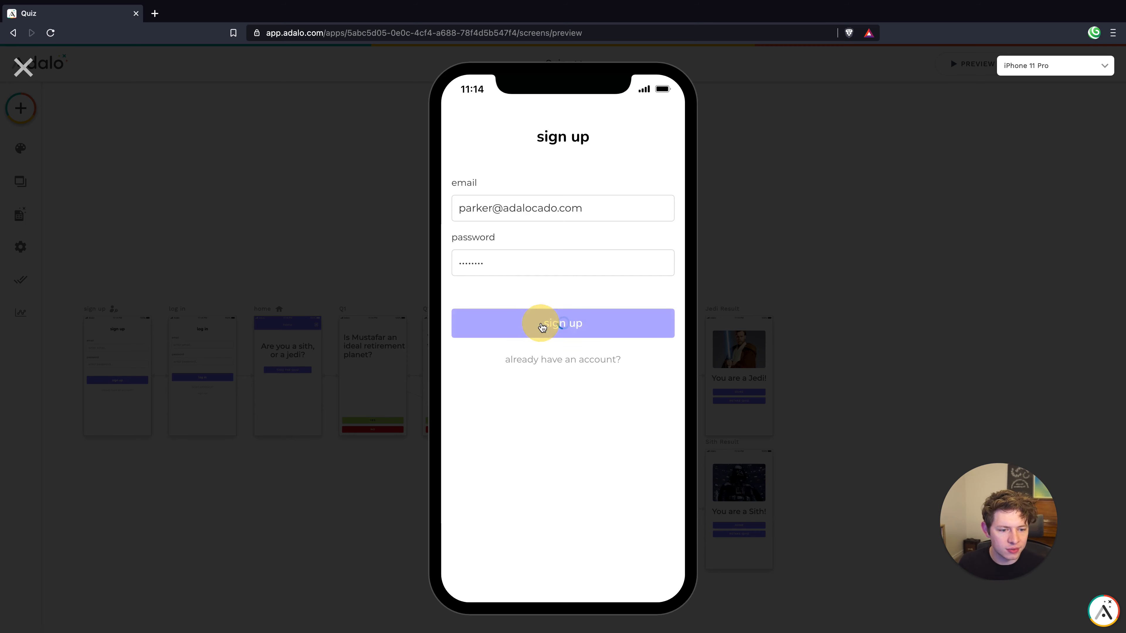
click(545, 290)
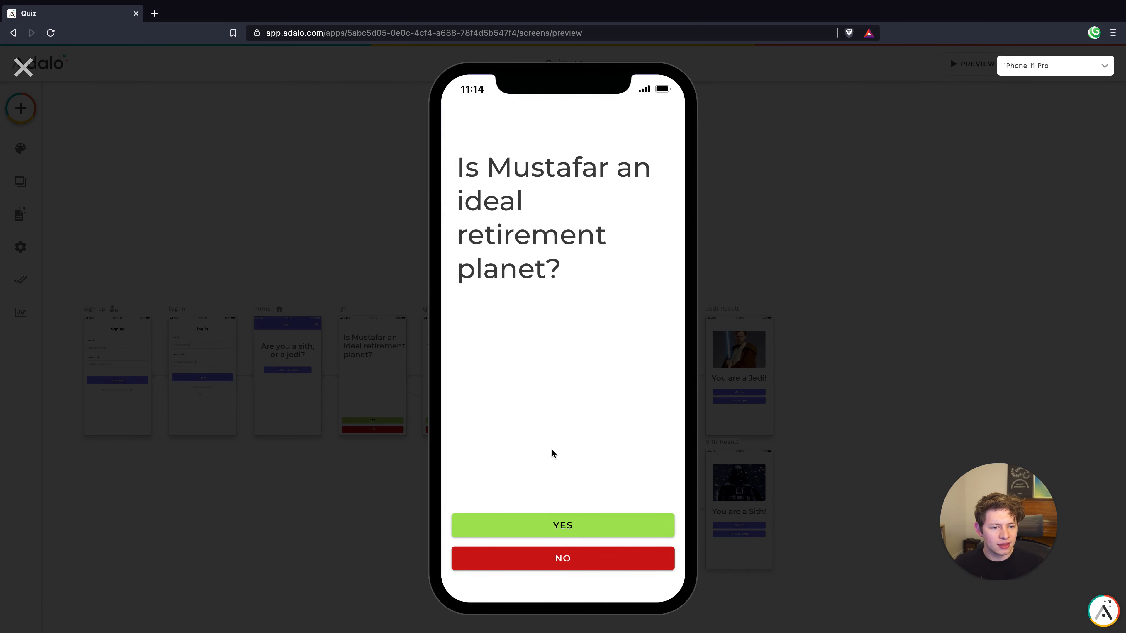
click(539, 522)
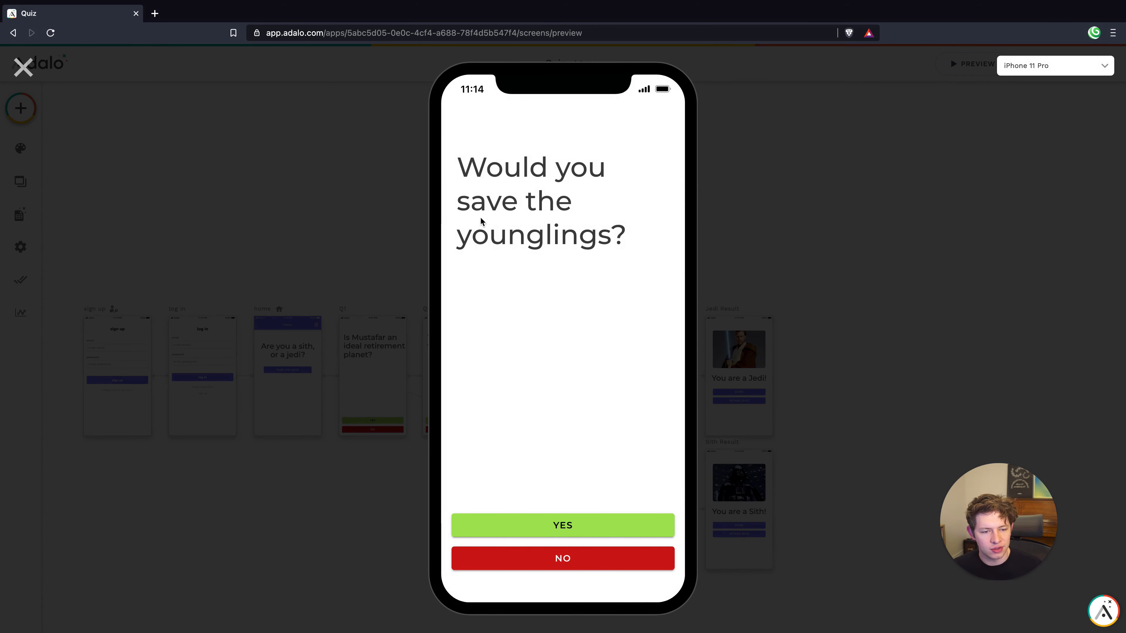
click(587, 563)
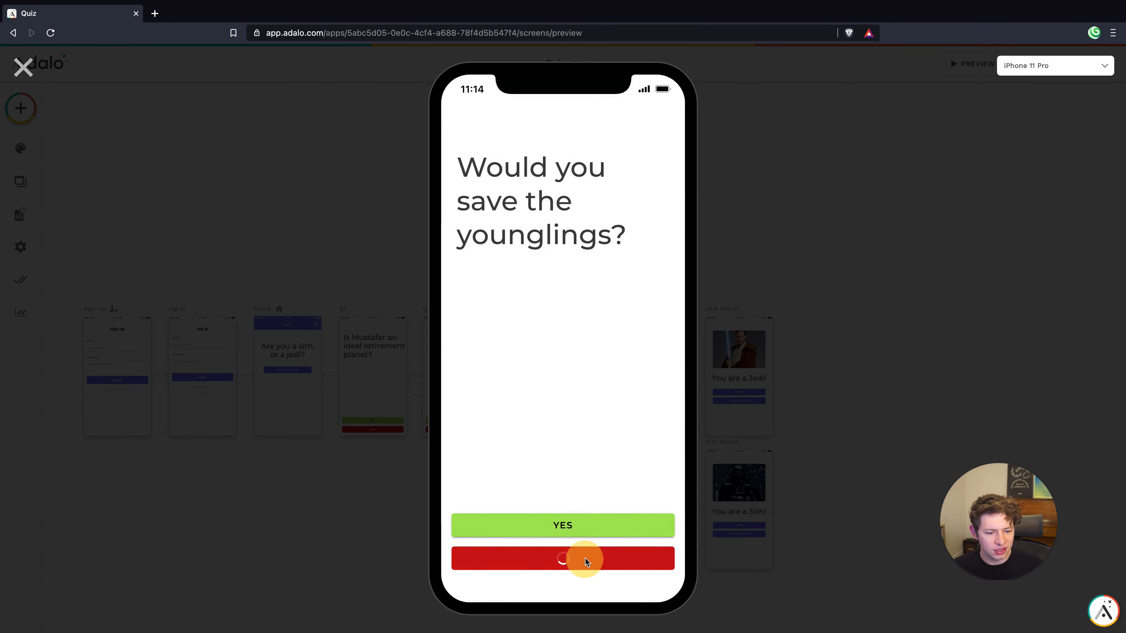
click(564, 528)
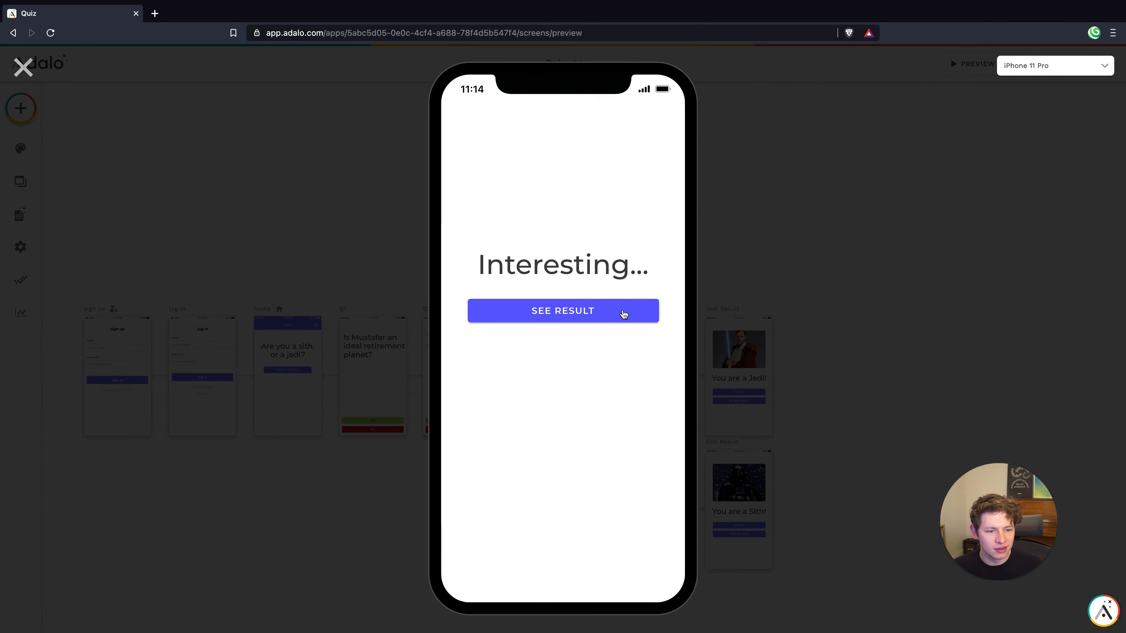
click(603, 313)
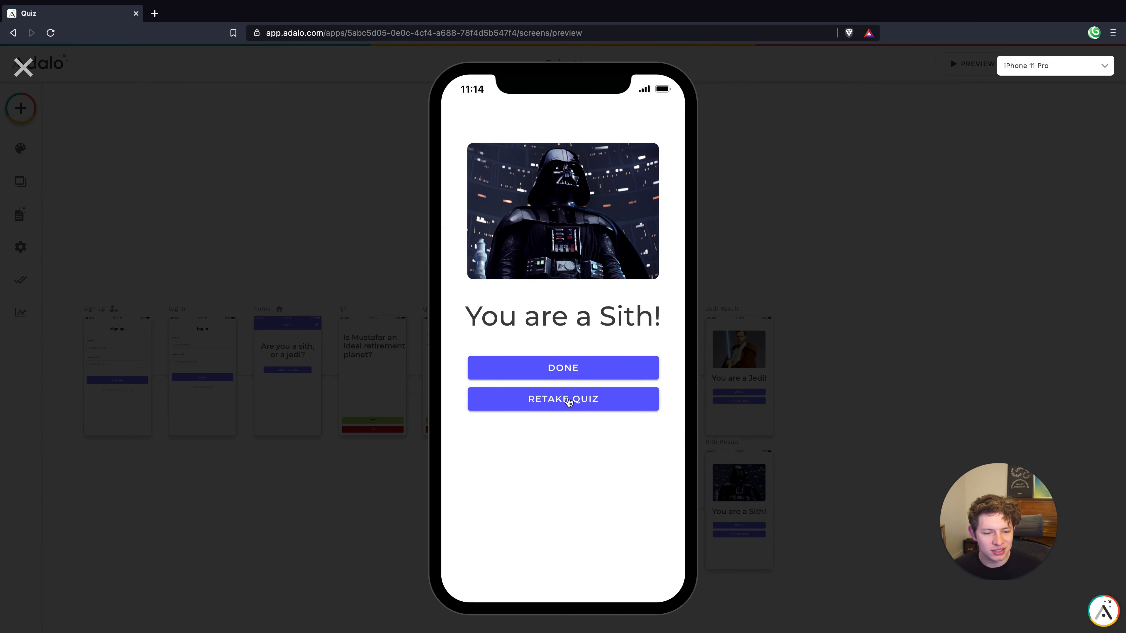
click(568, 401)
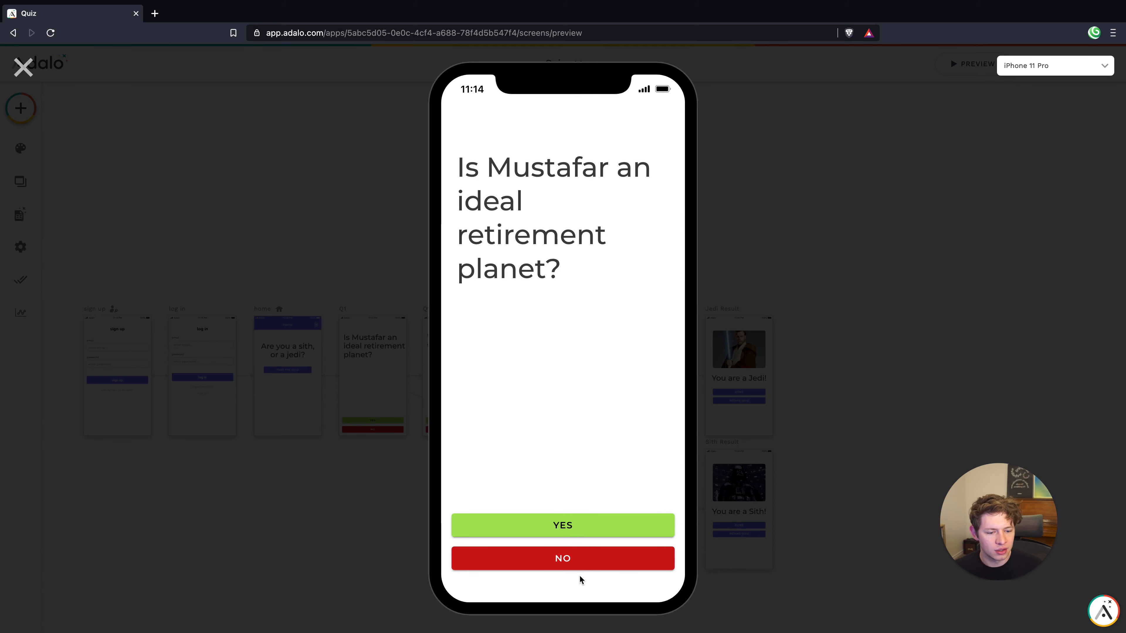
click(578, 565)
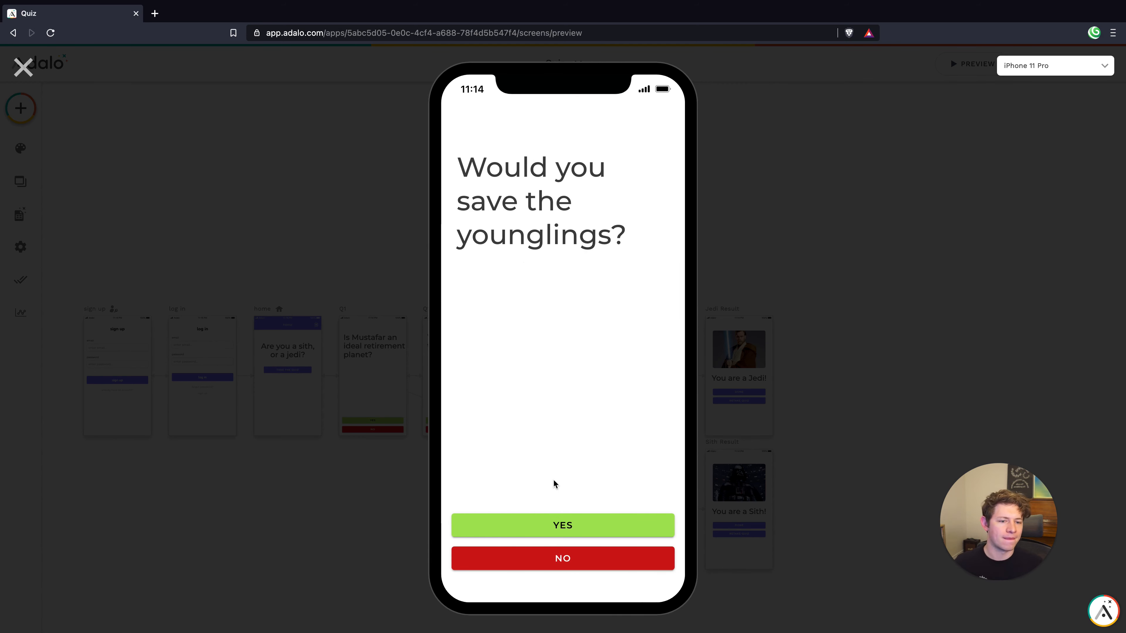
click(570, 524)
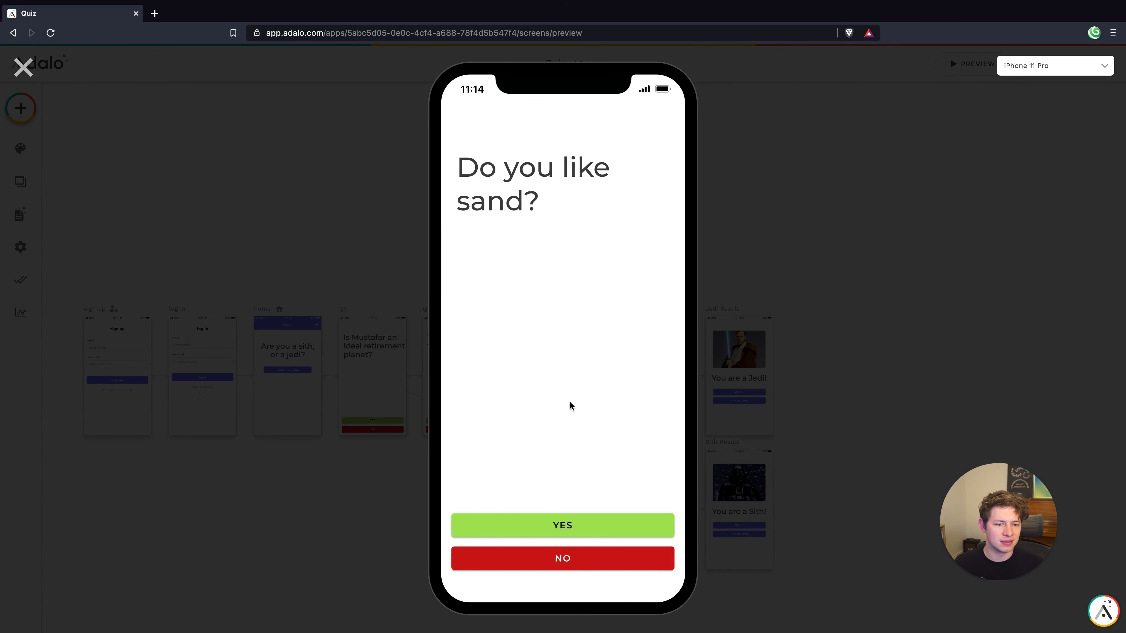
click(564, 560)
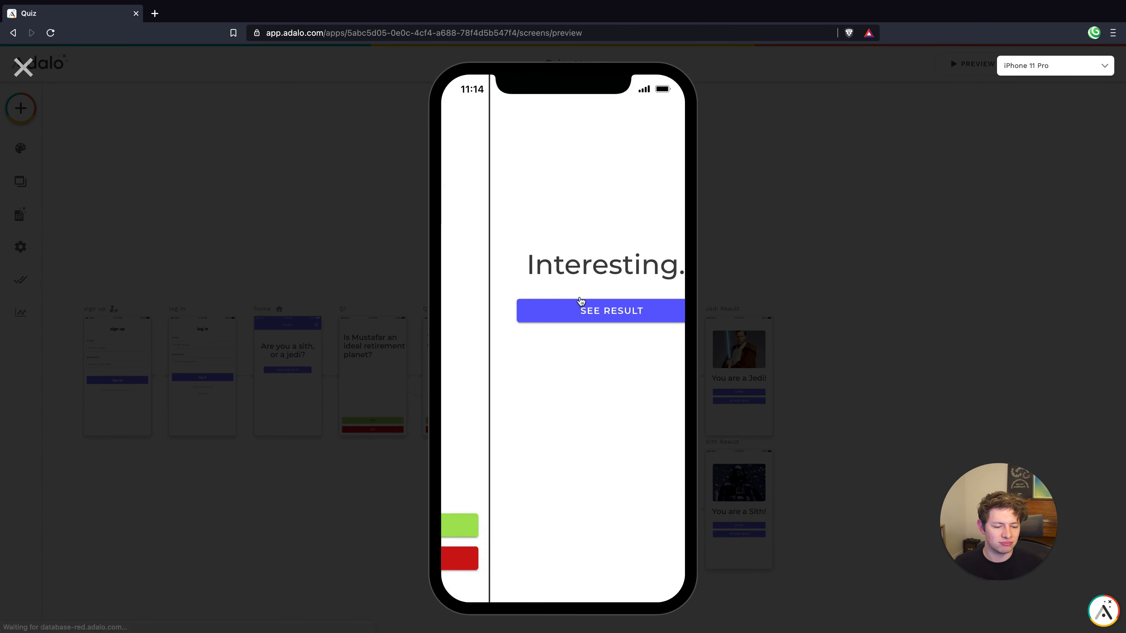
click(565, 313)
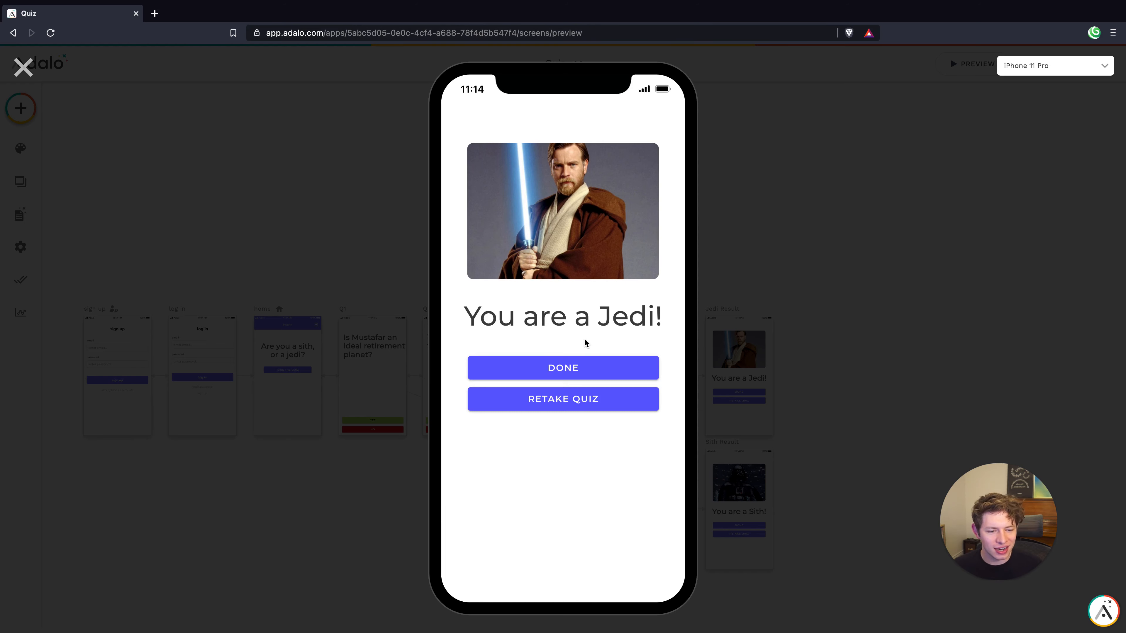
click(574, 371)
click(24, 68)
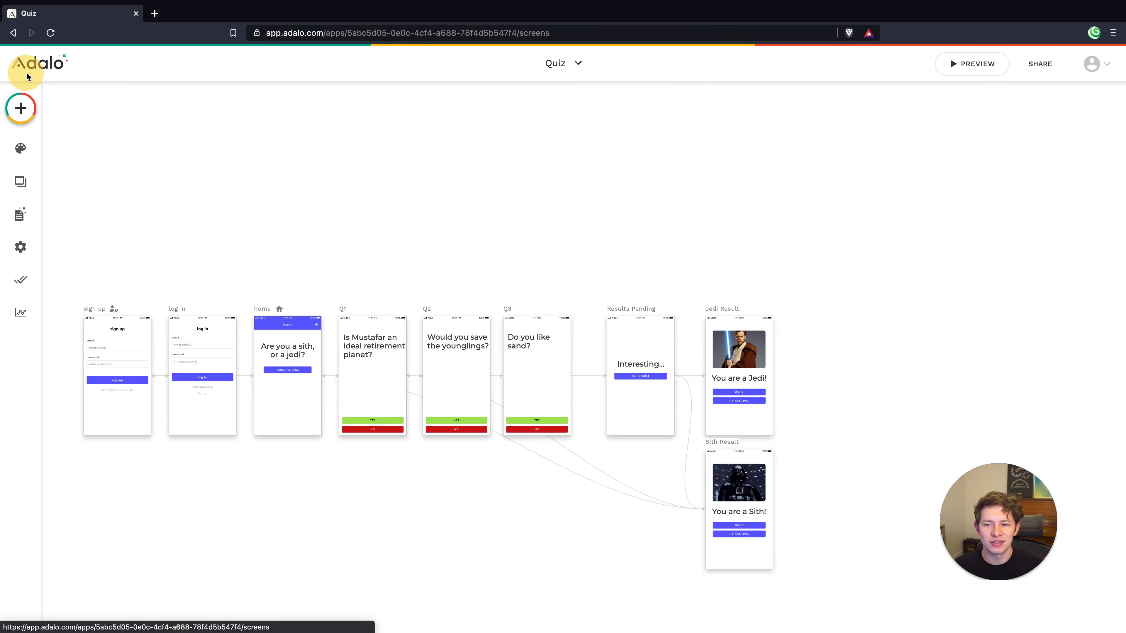